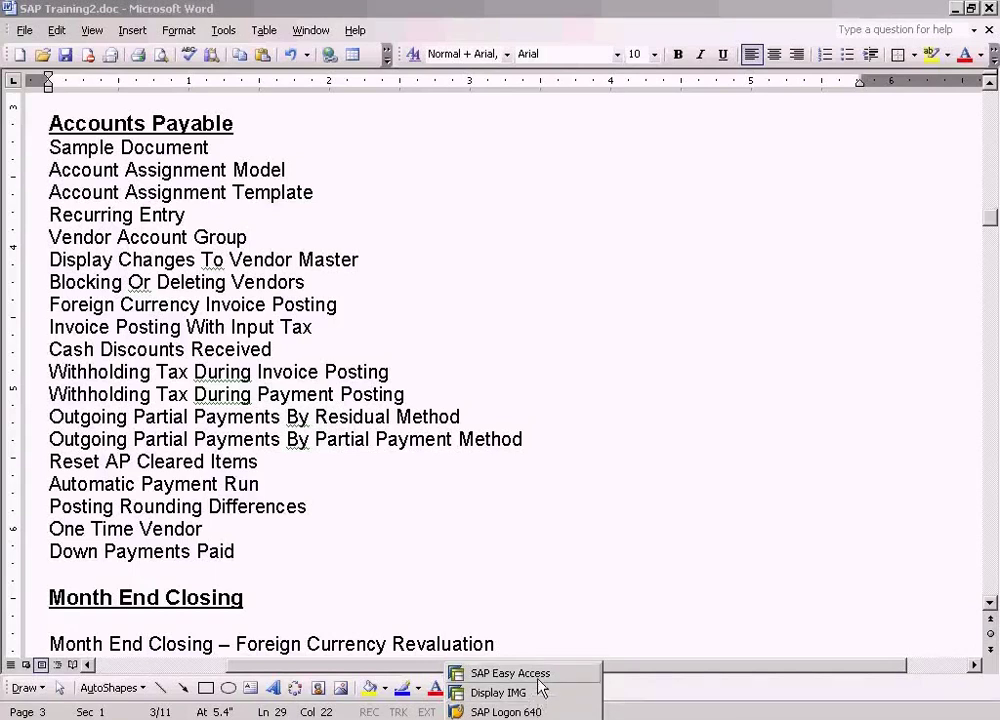
- Switch to SAP Easy Access and open the Accounts Payable Invoice entry under Financial Accounting document entry
{"action": "left_click", "coordinate": [539, 680]}
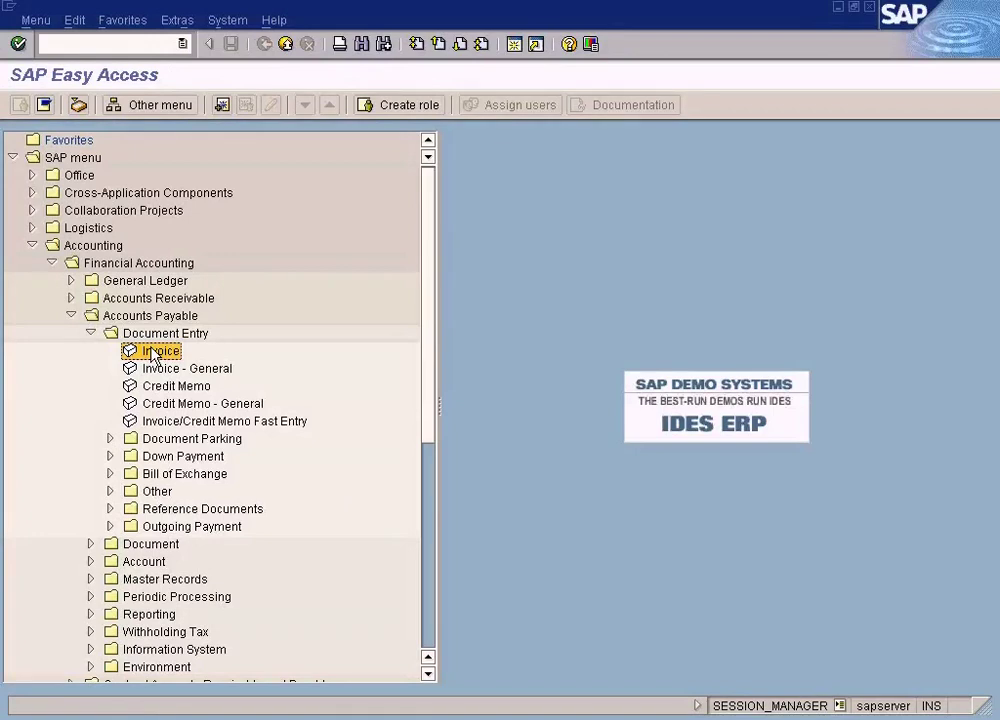
{"action": "left_click", "coordinate": [106, 248]}
{"action": "left_click", "coordinate": [106, 263]}
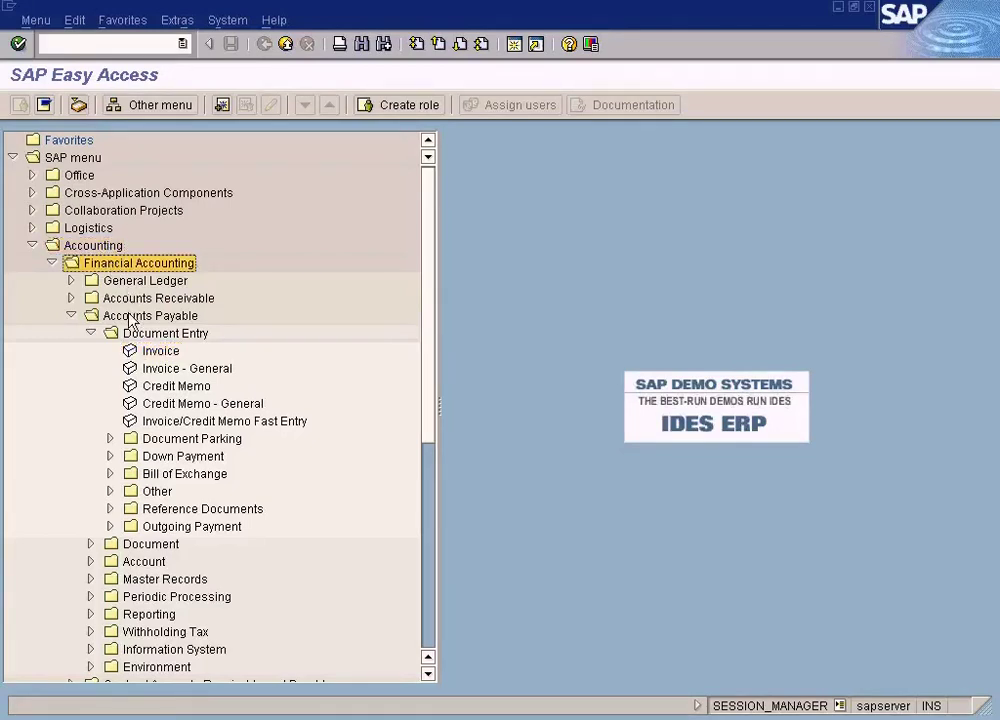
{"action": "left_click", "coordinate": [130, 316]}
{"action": "left_click", "coordinate": [140, 333]}
{"action": "left_click", "coordinate": [158, 352]}
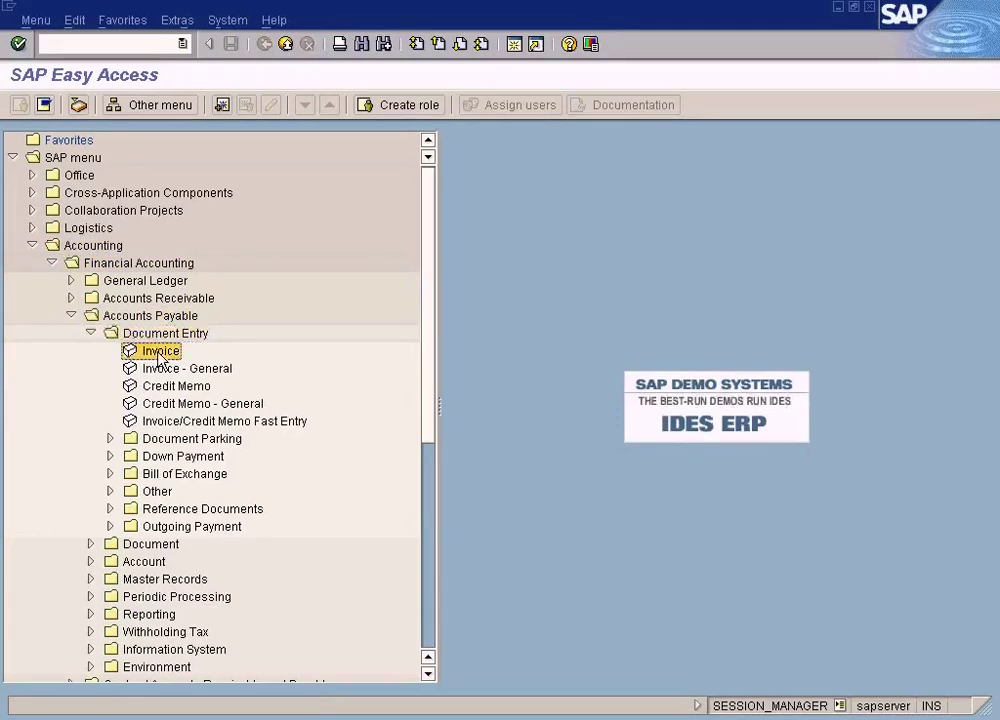
{"action": "double_click", "coordinate": [158, 352]}
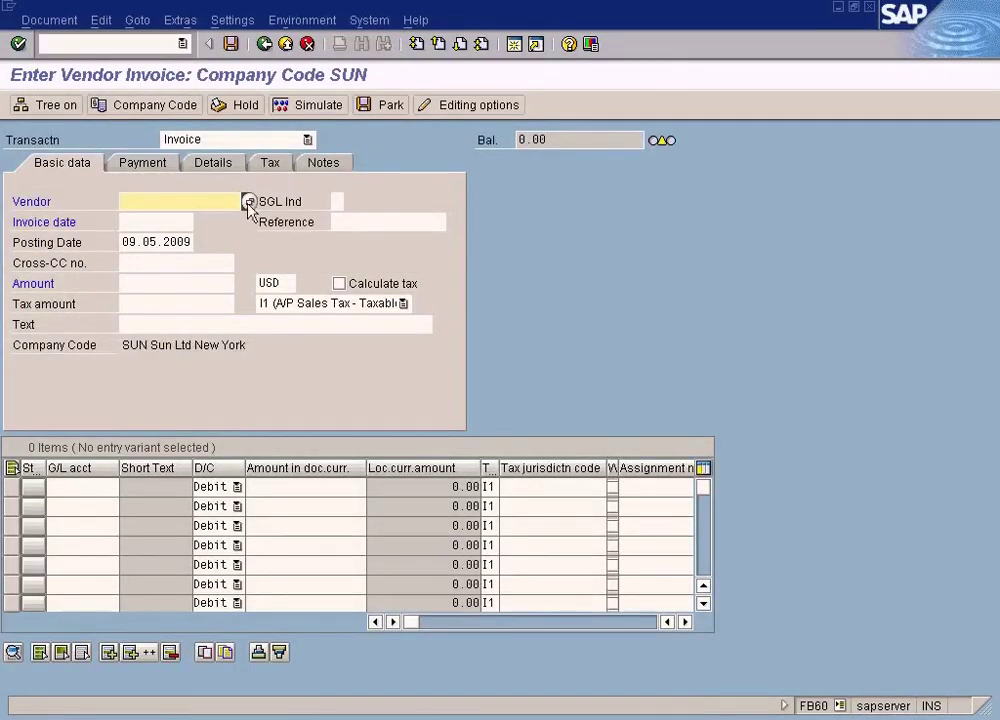
- Search the vendors of company code SUN and choose Vendor A as the invoice's vendor
{"action": "left_click", "coordinate": [248, 202]}
{"action": "left_click", "coordinate": [143, 652]}
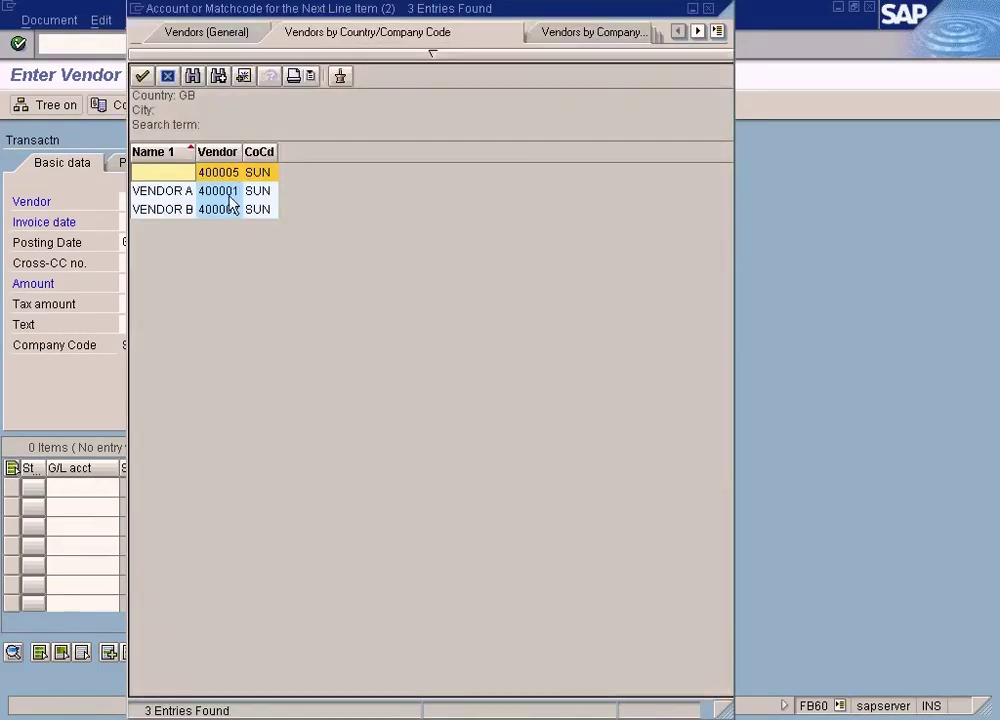
{"action": "double_click", "coordinate": [228, 191]}
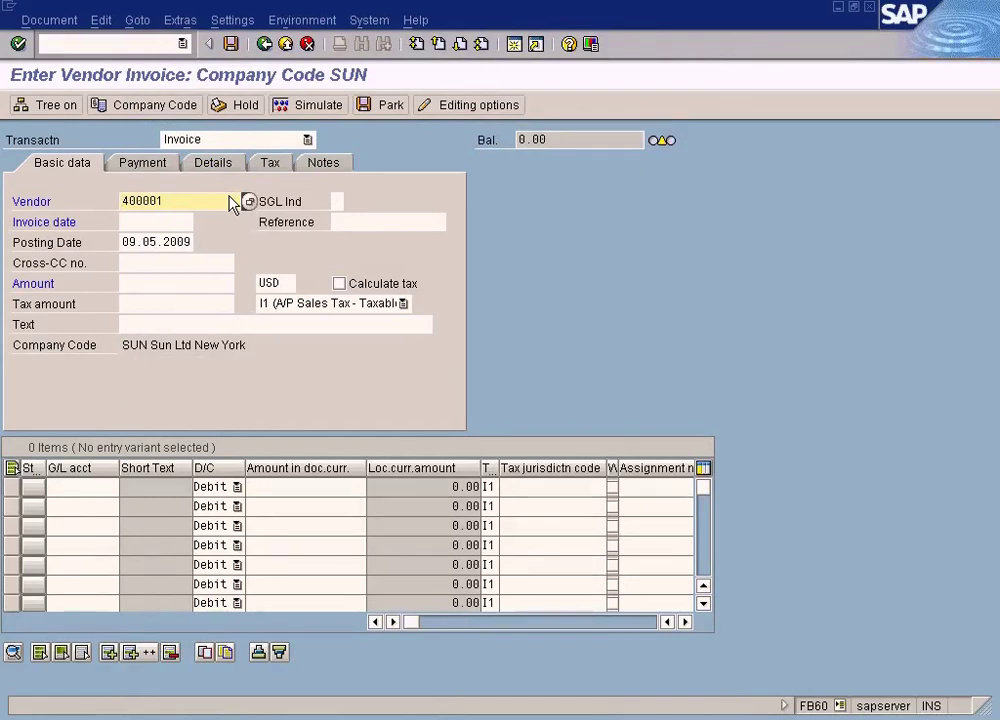
- Set the invoice date to 09.05.2009 and enter an amount of 100 USD
{"action": "left_click", "coordinate": [170, 221]}
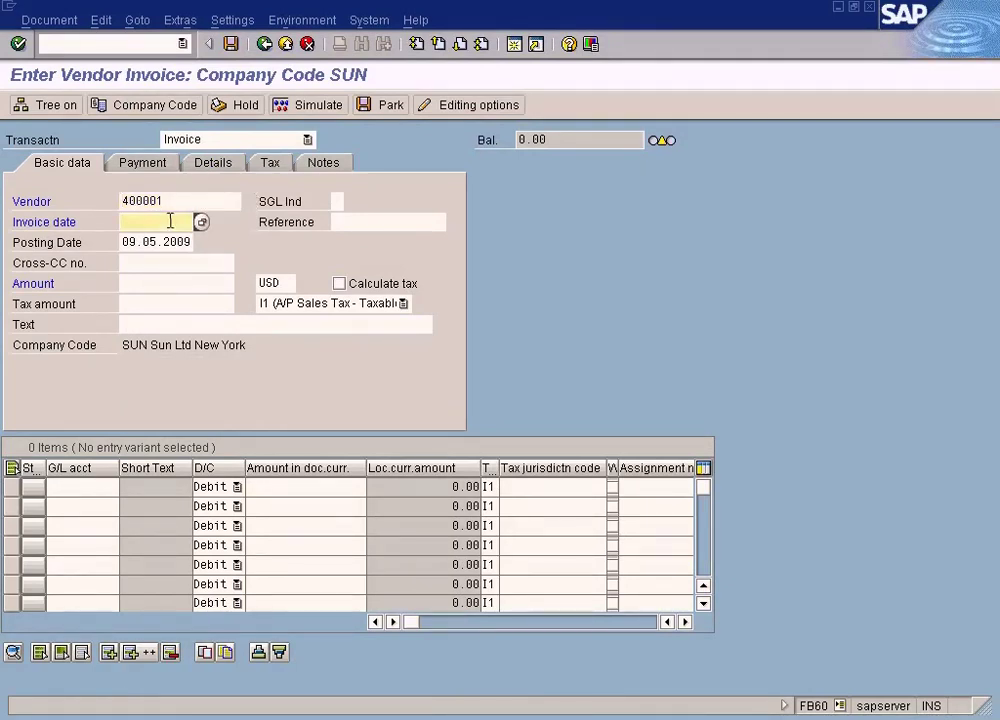
{"action": "key", "text": "F4"}
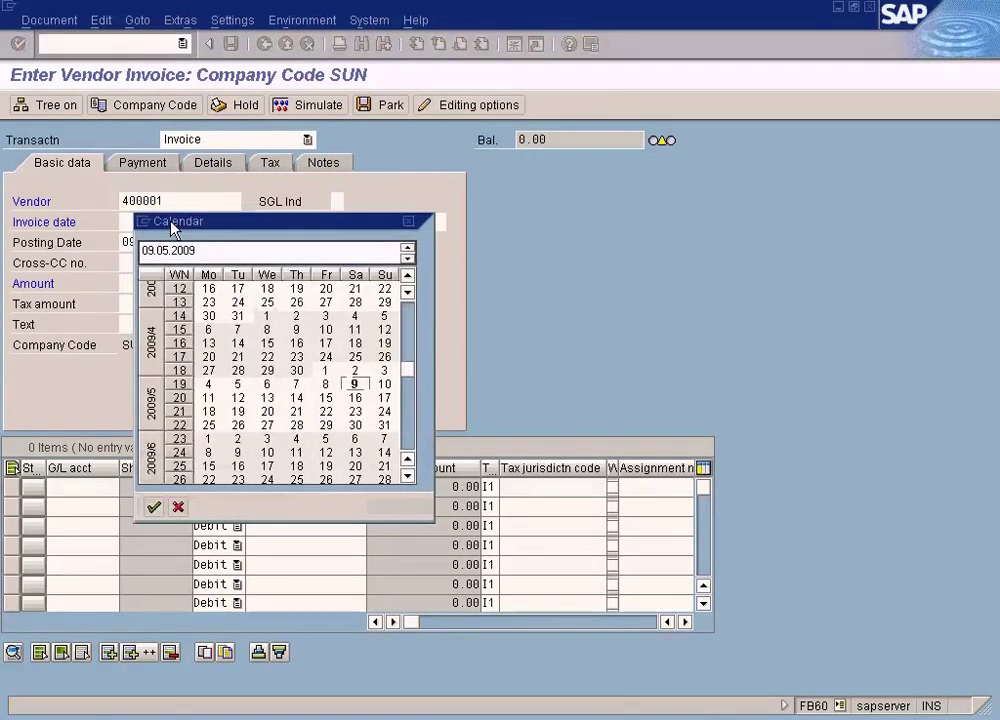
{"action": "key", "text": "Return"}
{"action": "left_click", "coordinate": [147, 282]}
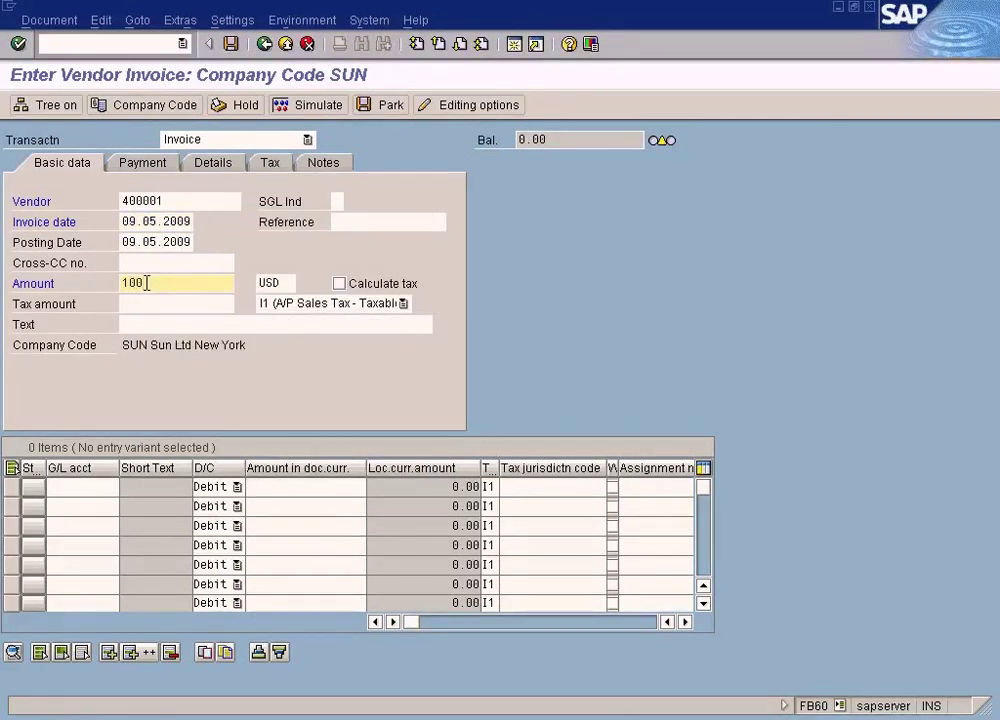
- Examine the tax codes available for the vendor invoice, keeping I1 (A/P Sales Tax - Taxable) selected
{"action": "left_click", "coordinate": [403, 304]}
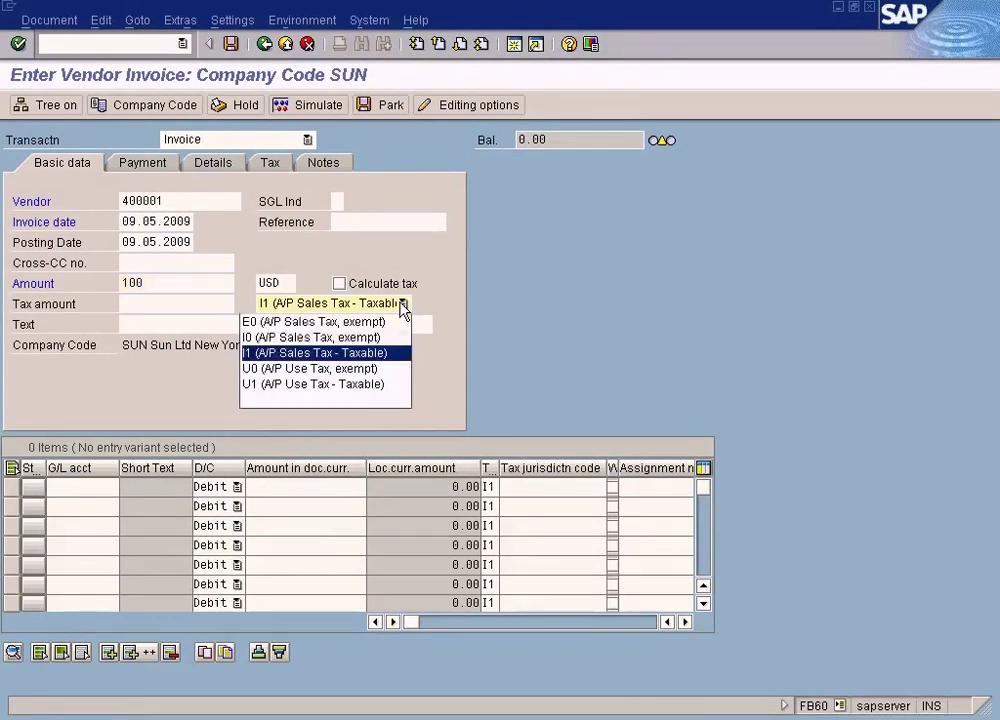
{"action": "key", "text": "Return"}
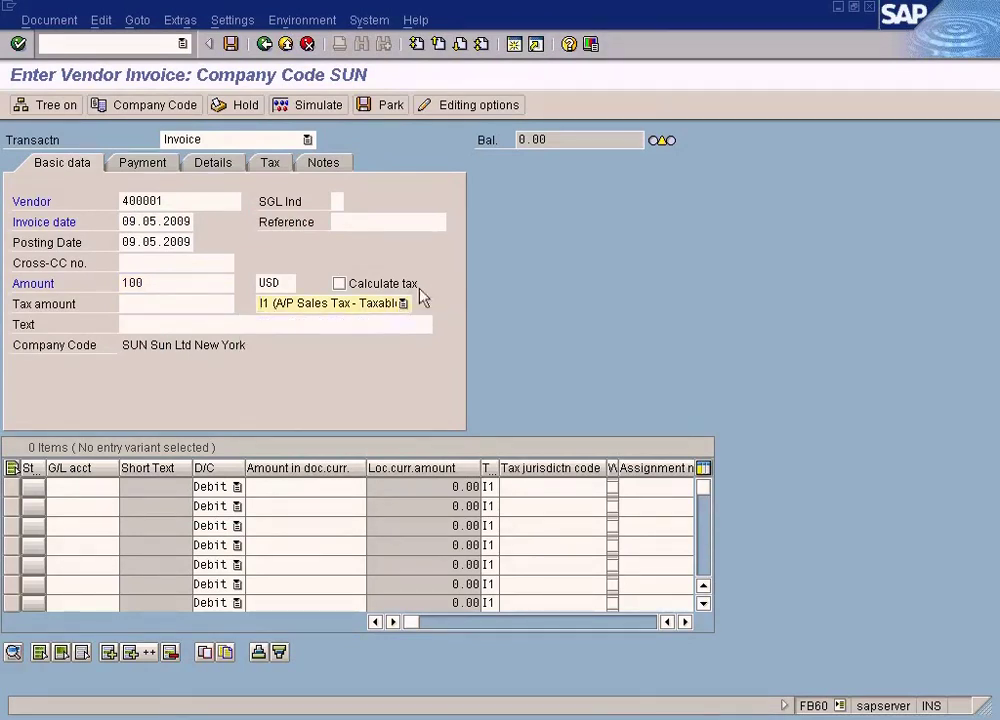
{"action": "left_click", "coordinate": [404, 304]}
{"action": "left_click", "coordinate": [450, 263]}
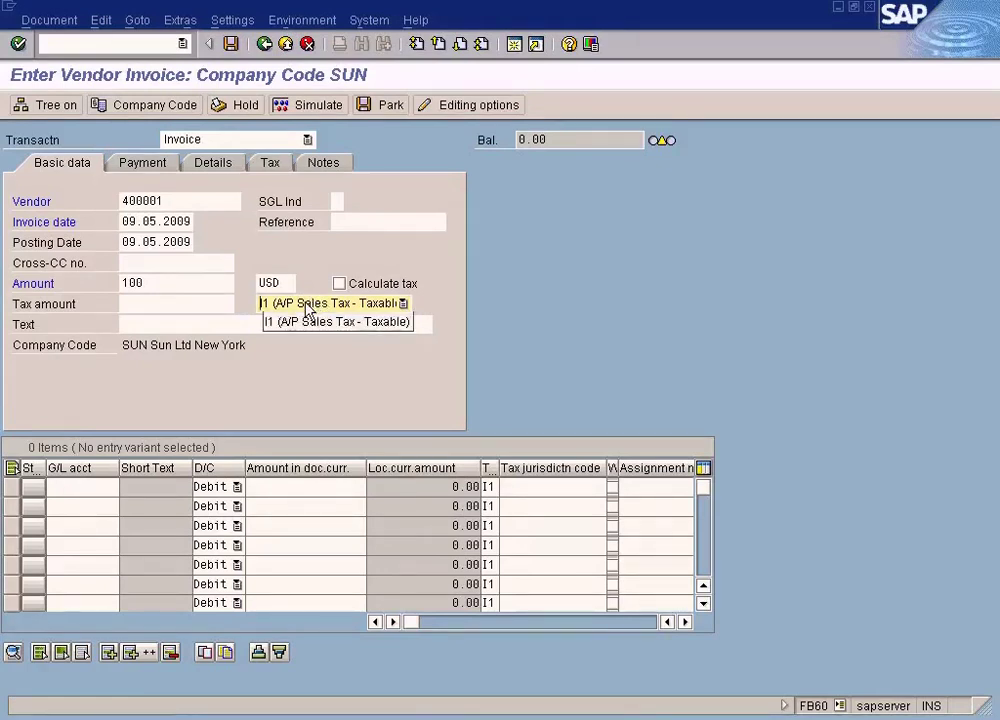
{"action": "left_click", "coordinate": [404, 303]}
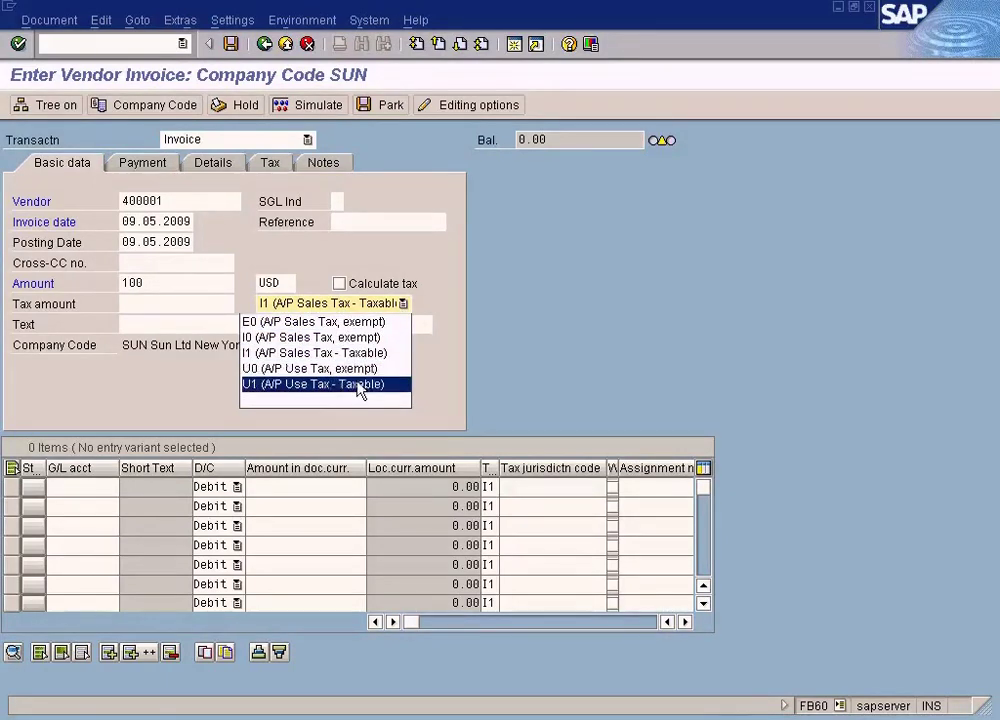
{"action": "left_click", "coordinate": [445, 307]}
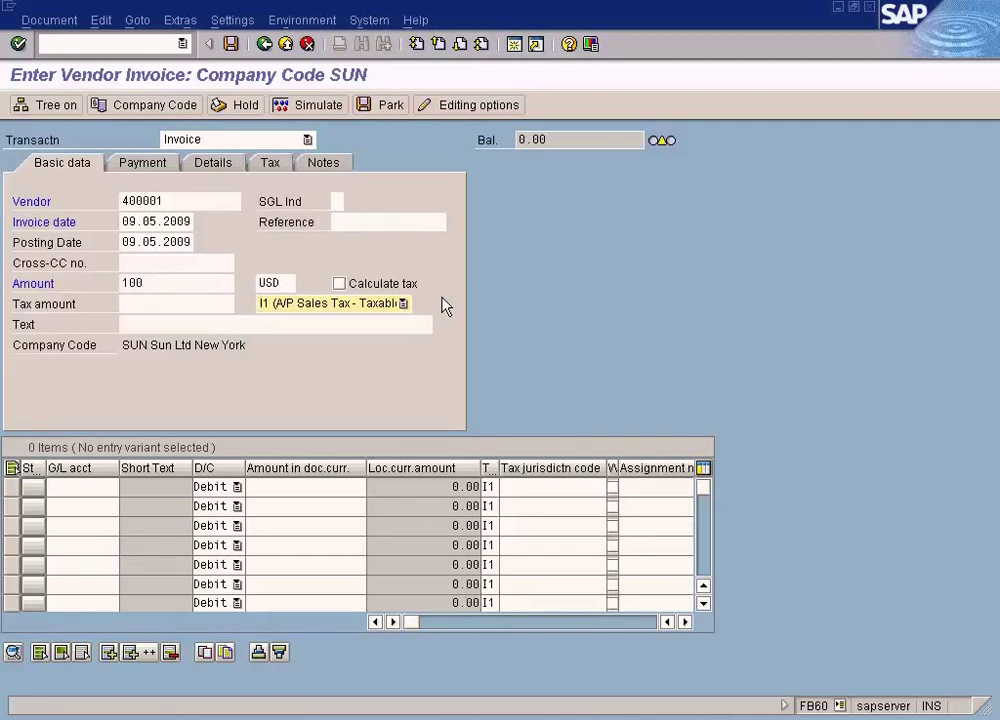
- Switch to Paint and bring up the Tax Code.JPG diagram
{"action": "left_click", "coordinate": [25, 719]}
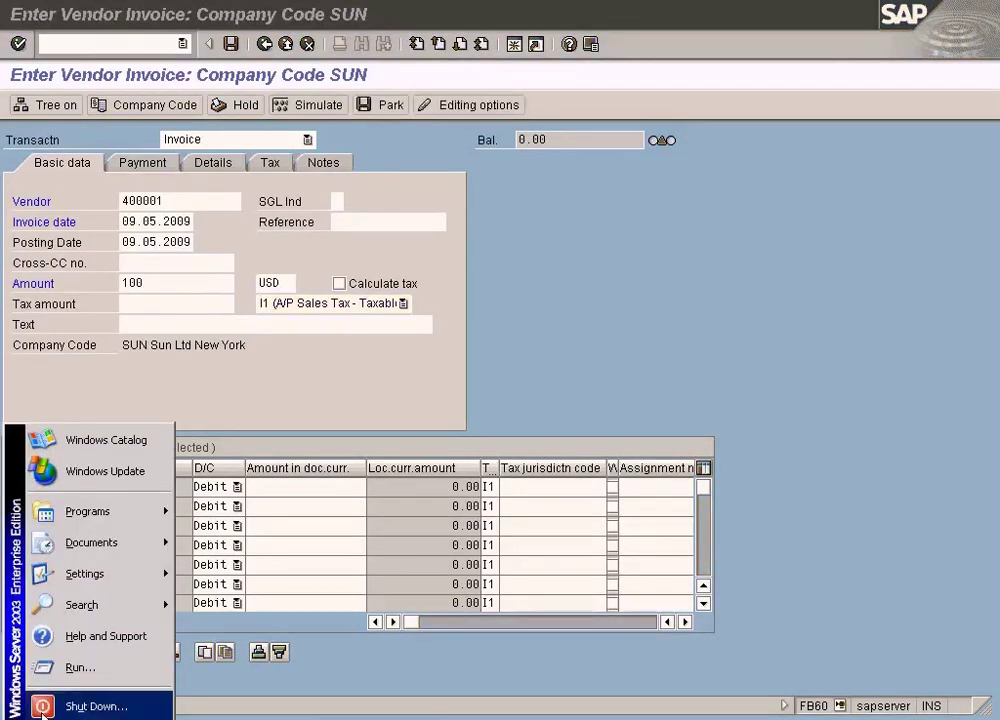
{"action": "mouse_move", "coordinate": [121, 522]}
{"action": "mouse_move", "coordinate": [228, 506]}
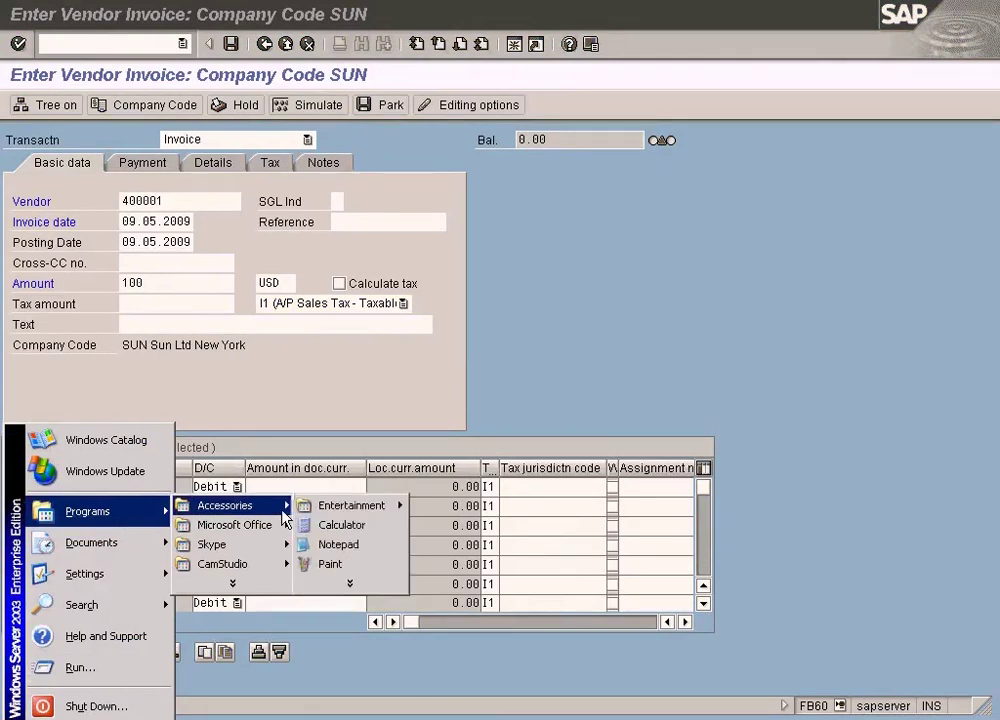
{"action": "left_click", "coordinate": [324, 566]}
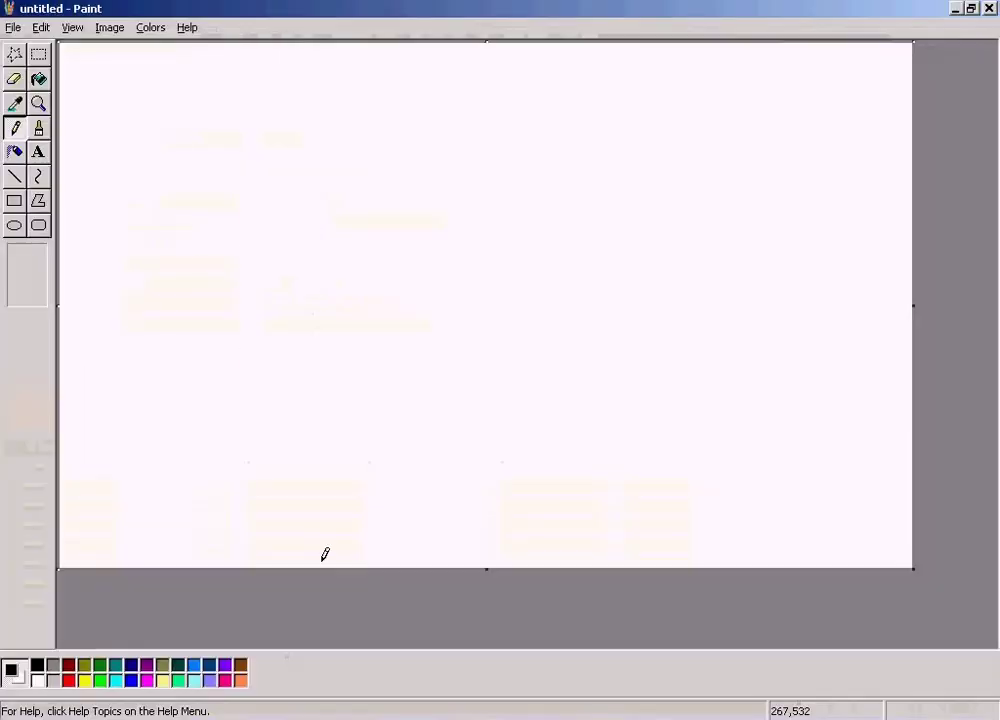
{"action": "left_click", "coordinate": [38, 152]}
{"action": "left_click", "coordinate": [15, 176]}
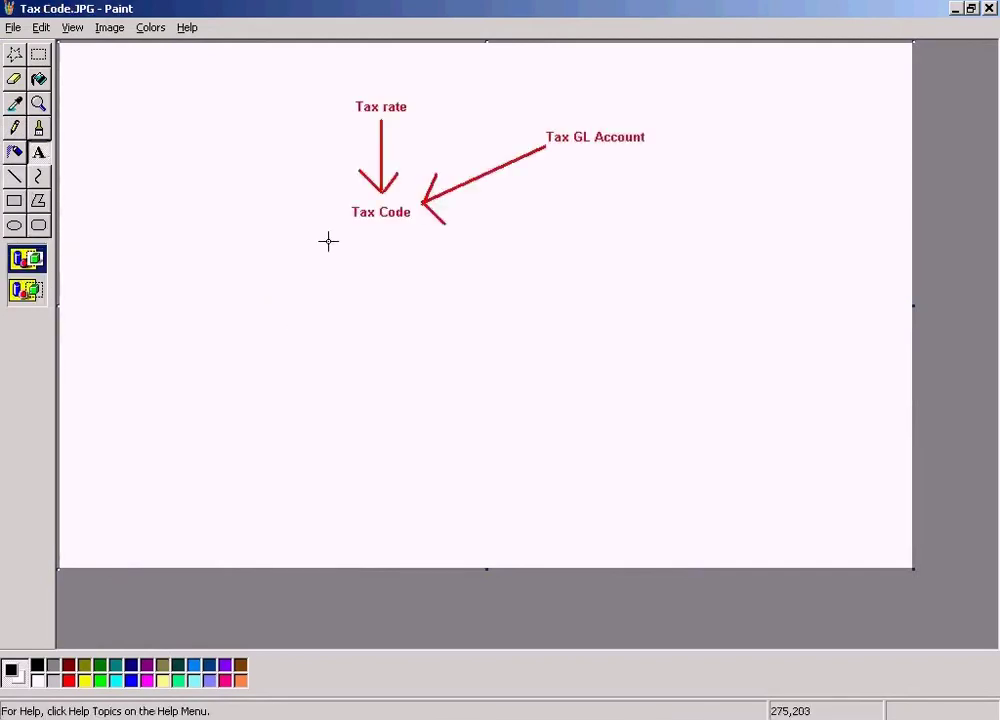
- Mark the Tax Code, Tax rate and Tax GL Account labels in the diagram with rectangular selections to show how they relate
{"action": "left_click", "coordinate": [38, 54]}
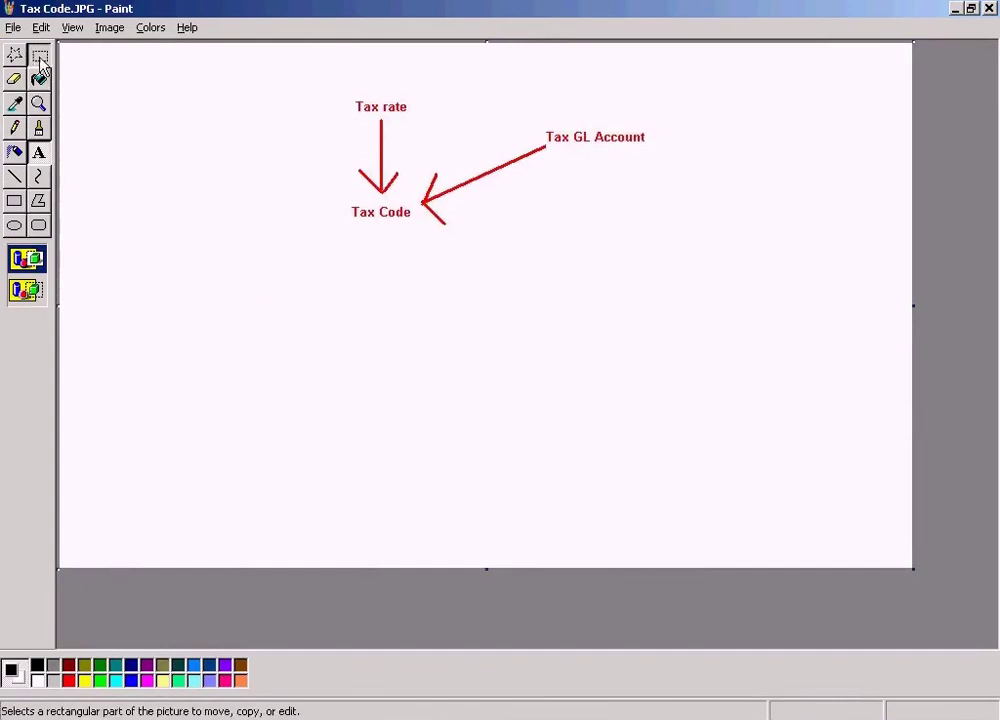
{"action": "left_click_drag", "start_coordinate": [329, 196], "coordinate": [417, 231]}
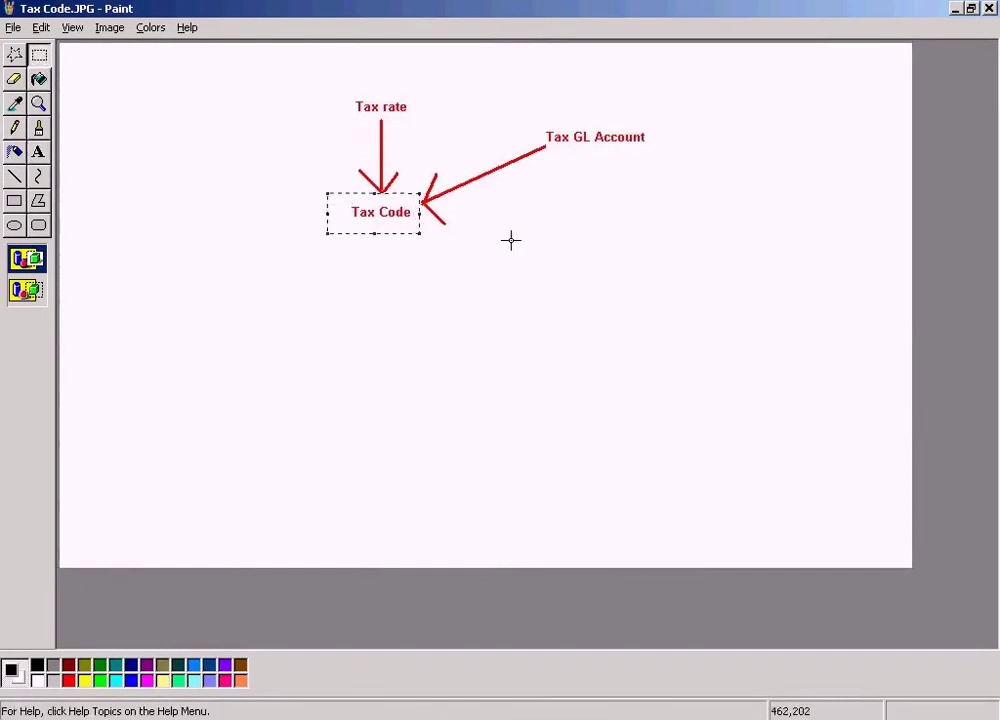
{"action": "left_click", "coordinate": [563, 240]}
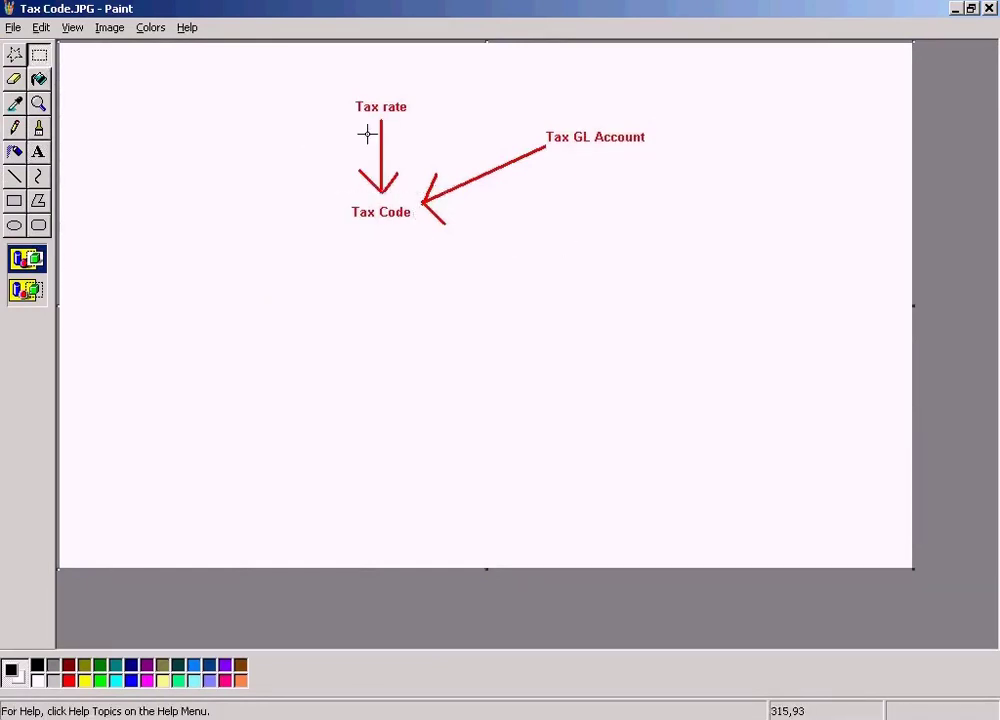
{"action": "left_click_drag", "start_coordinate": [340, 88], "coordinate": [429, 123]}
{"action": "left_click_drag", "start_coordinate": [535, 117], "coordinate": [680, 160]}
{"action": "left_click", "coordinate": [600, 250]}
{"action": "left_click_drag", "start_coordinate": [321, 188], "coordinate": [436, 233]}
{"action": "left_click", "coordinate": [569, 196]}
{"action": "left_click_drag", "start_coordinate": [541, 126], "coordinate": [672, 159]}
{"action": "left_click_drag", "start_coordinate": [344, 85], "coordinate": [430, 125]}
- Return to the SAP vendor invoice, set its tax code to U1 (A/P Use Tax - Taxable) and enable Calculate tax
{"action": "left_click", "coordinate": [470, 718]}
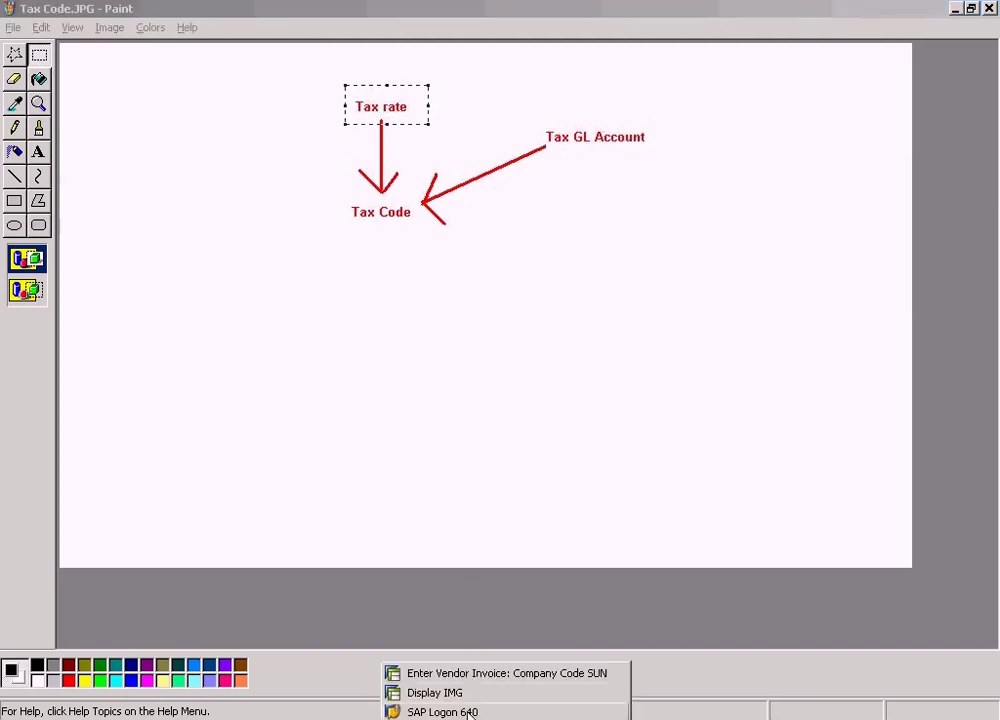
{"action": "left_click", "coordinate": [460, 667]}
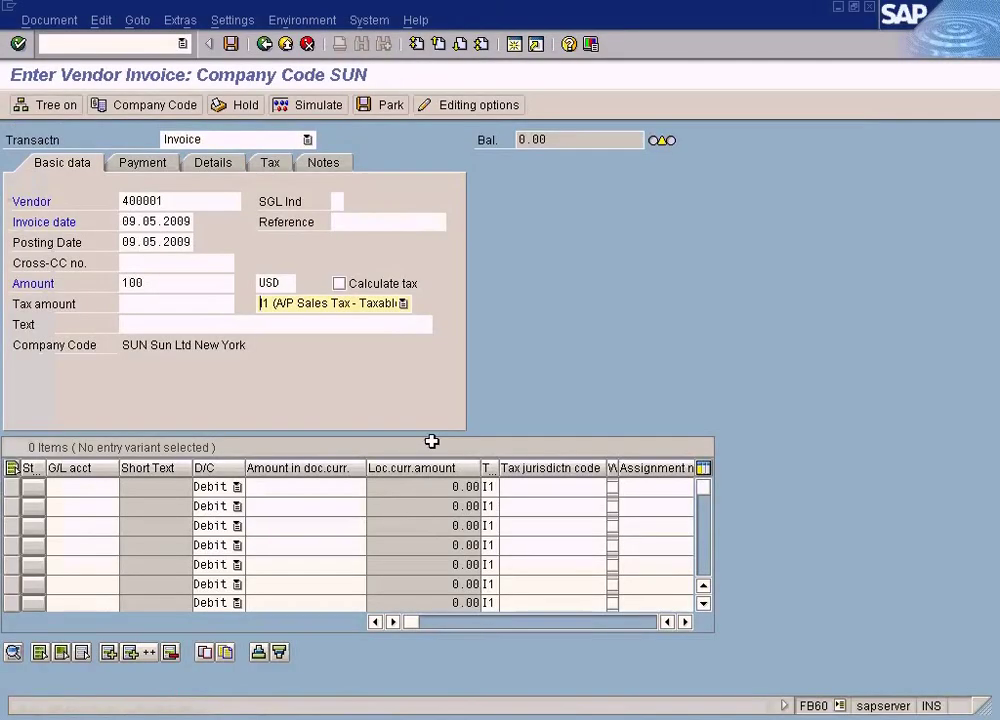
{"action": "left_click", "coordinate": [402, 303]}
{"action": "left_click", "coordinate": [345, 388]}
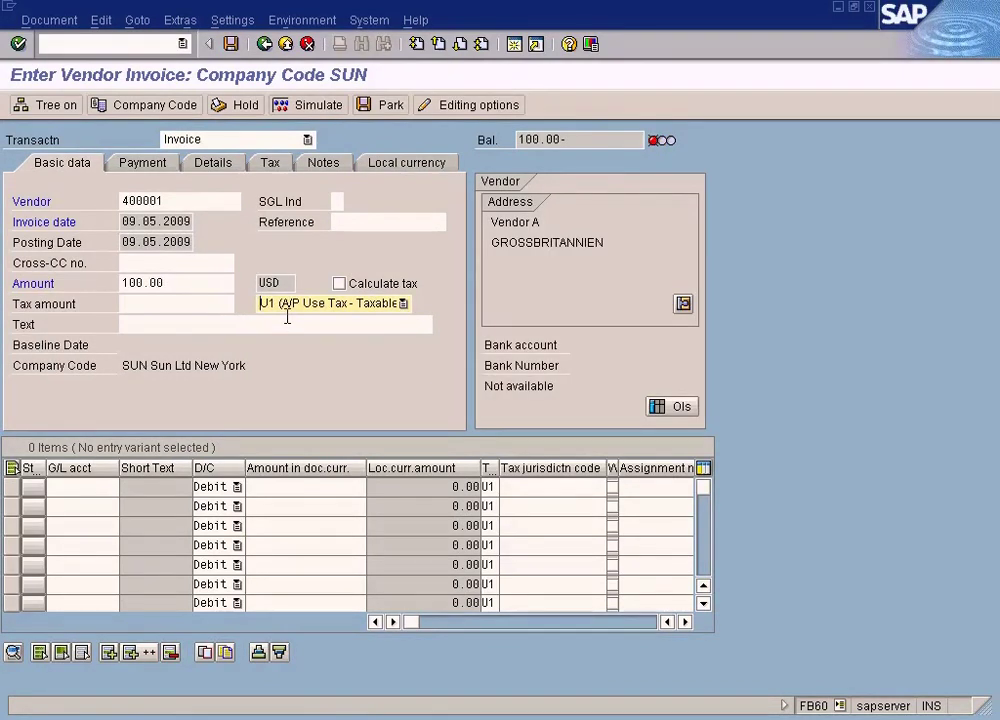
{"action": "left_click", "coordinate": [340, 284]}
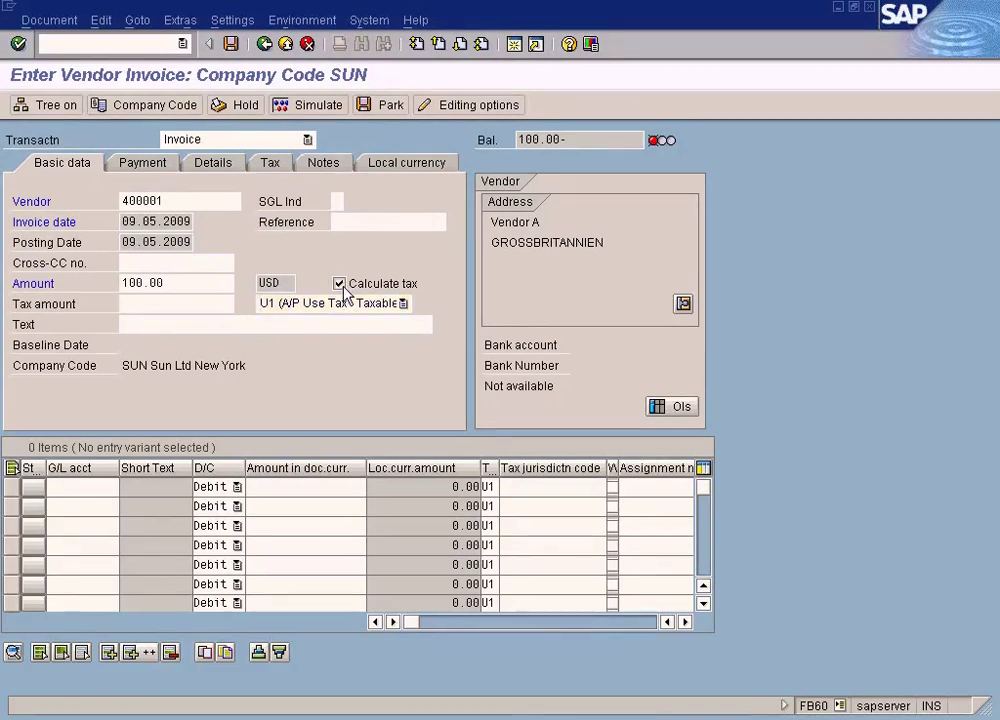
- Fill the first line item with G/L account 600000, found by searching company code SUN, and a debit amount of 100
{"action": "left_click", "coordinate": [96, 489]}
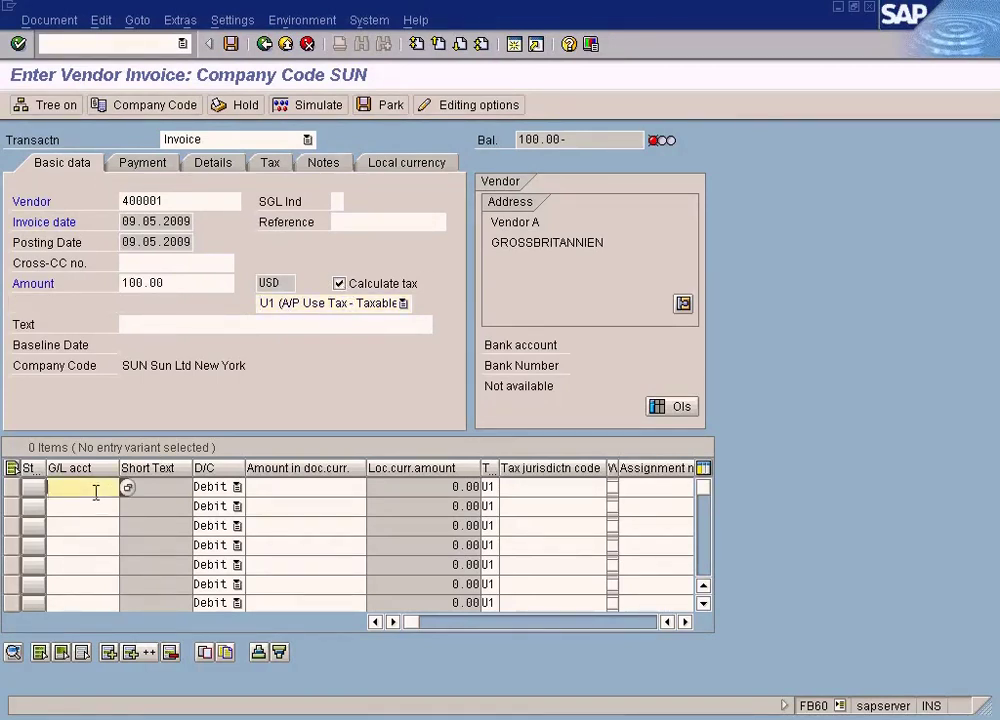
{"action": "left_click", "coordinate": [127, 488]}
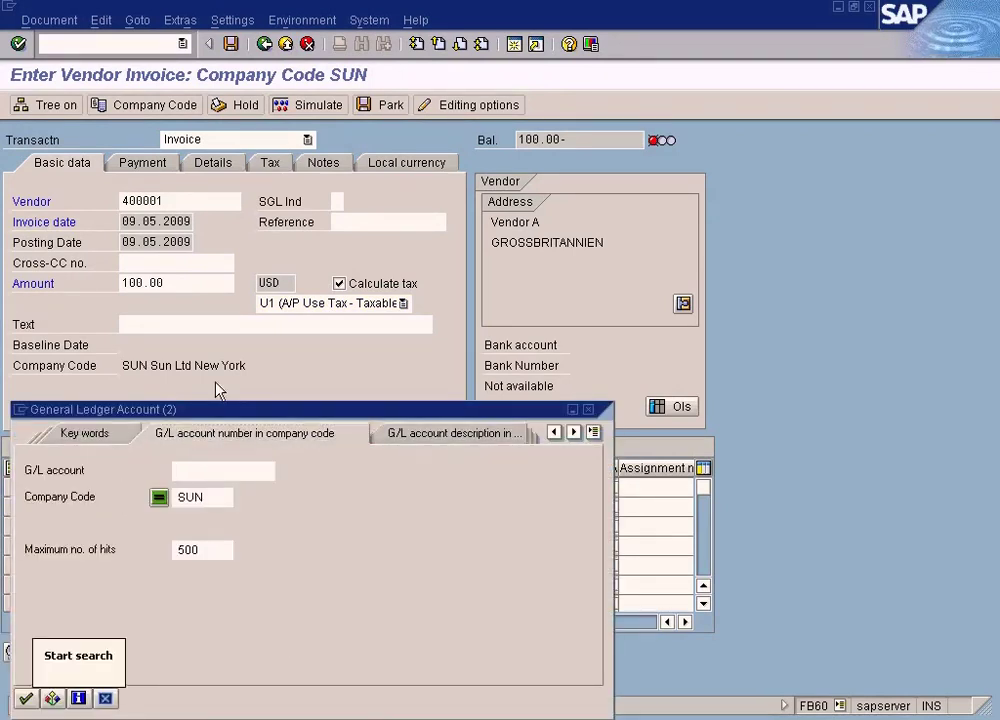
{"action": "left_click", "coordinate": [25, 698]}
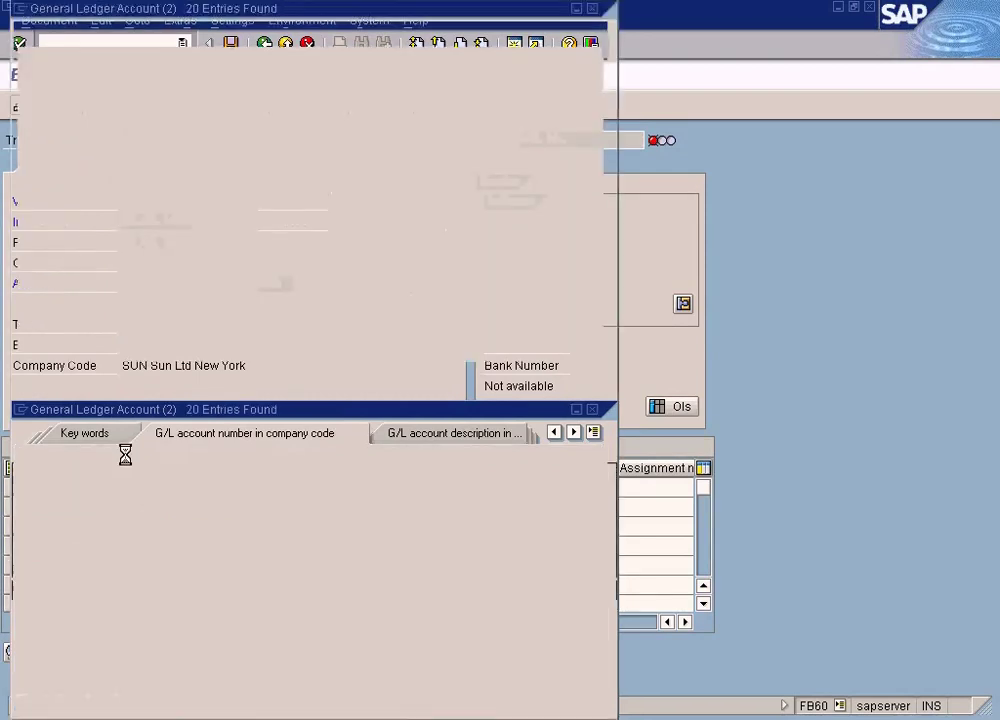
{"action": "left_click", "coordinate": [160, 368]}
{"action": "left_click", "coordinate": [160, 368]}
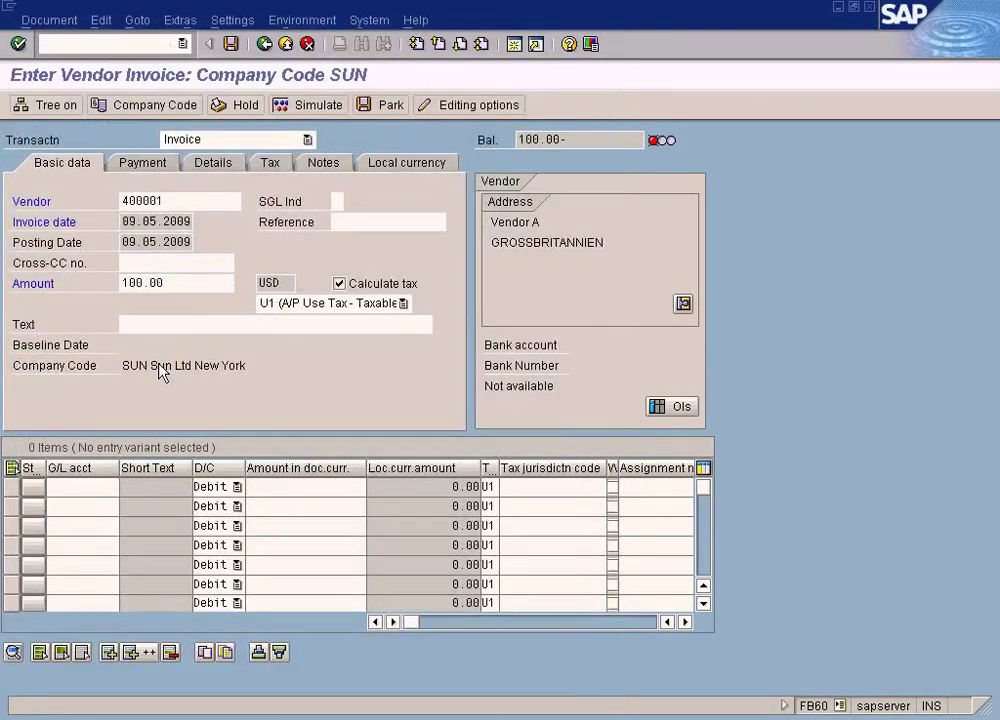
{"action": "left_click", "coordinate": [320, 487]}
{"action": "type", "text": "100"}
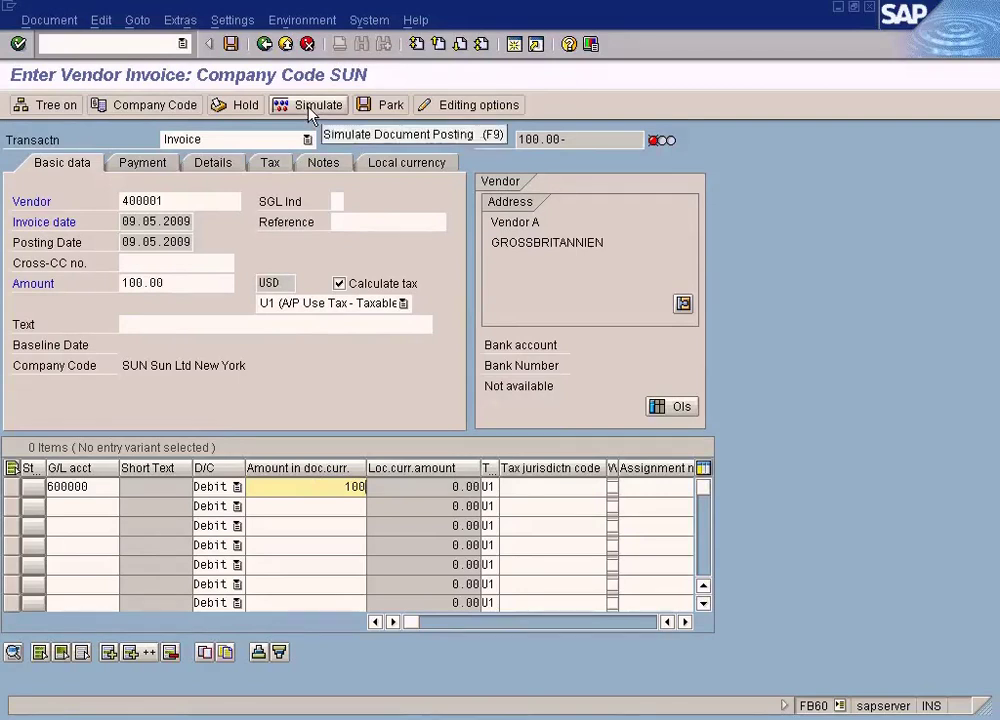
- Widen the line item table's tax code column and review the first line's G/L account and amount
{"action": "left_click", "coordinate": [85, 487]}
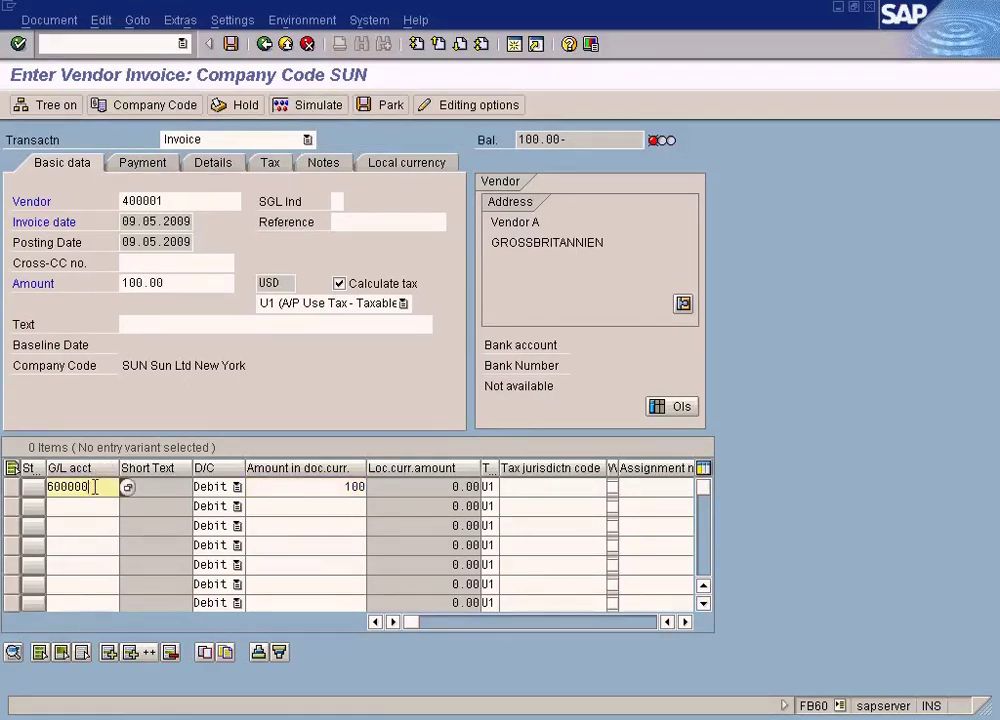
{"action": "double_click", "coordinate": [90, 487]}
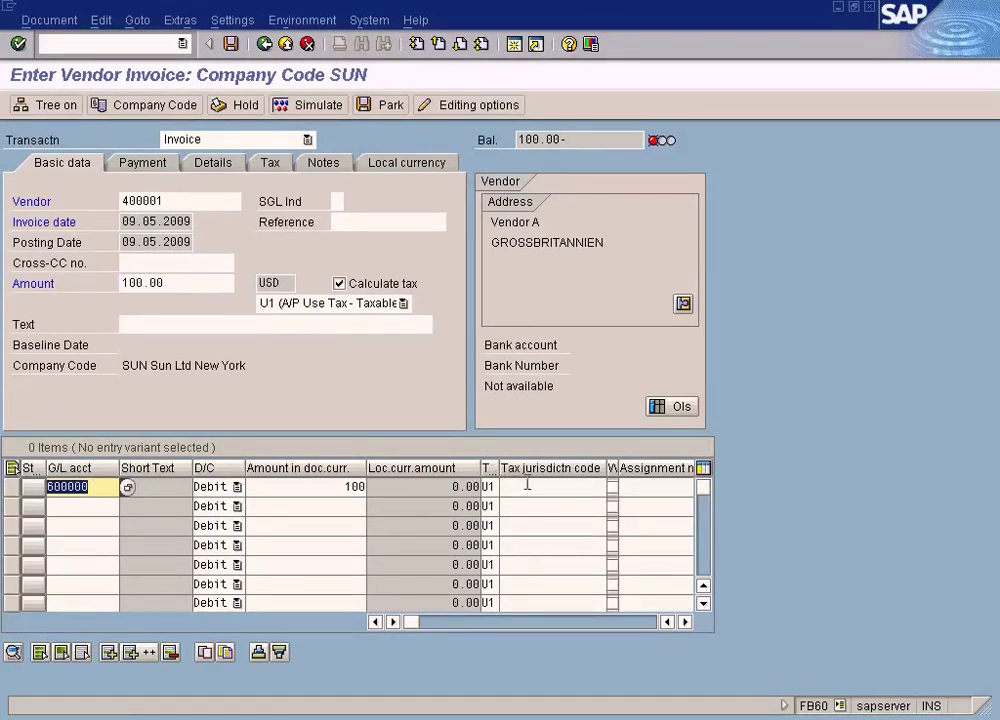
{"action": "double_click", "coordinate": [499, 467]}
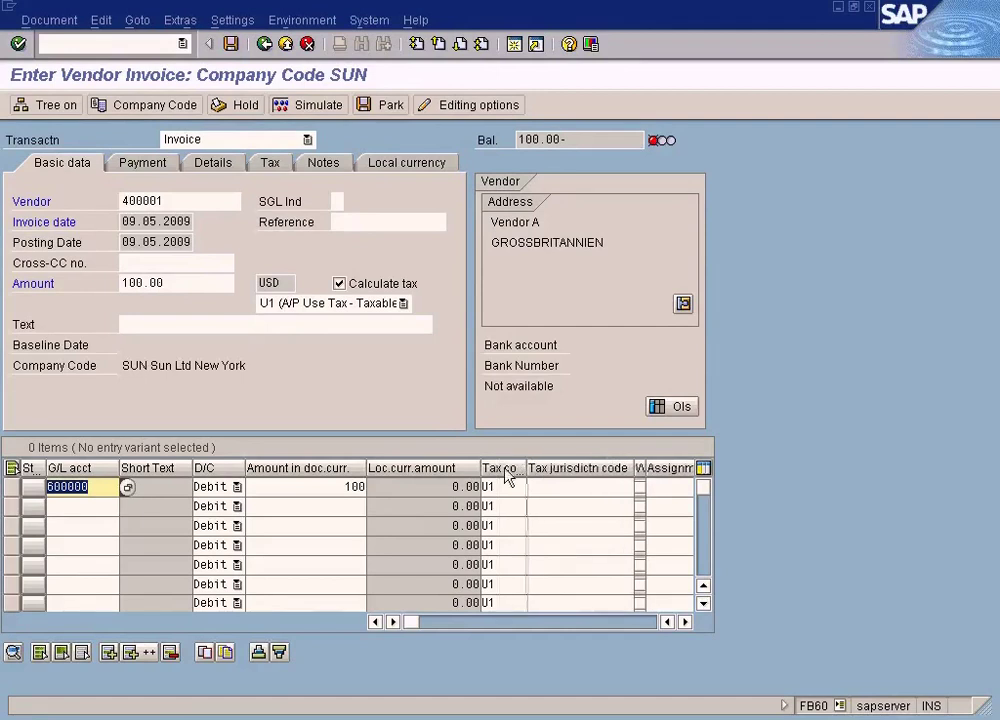
{"action": "left_click", "coordinate": [299, 487]}
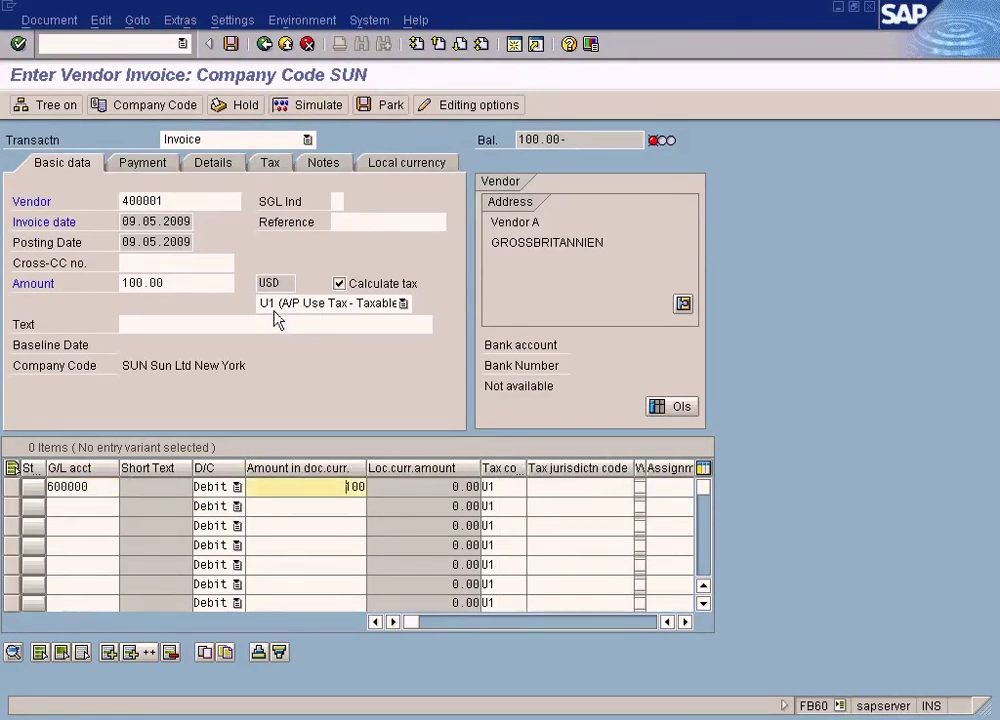
{"action": "left_click", "coordinate": [98, 488]}
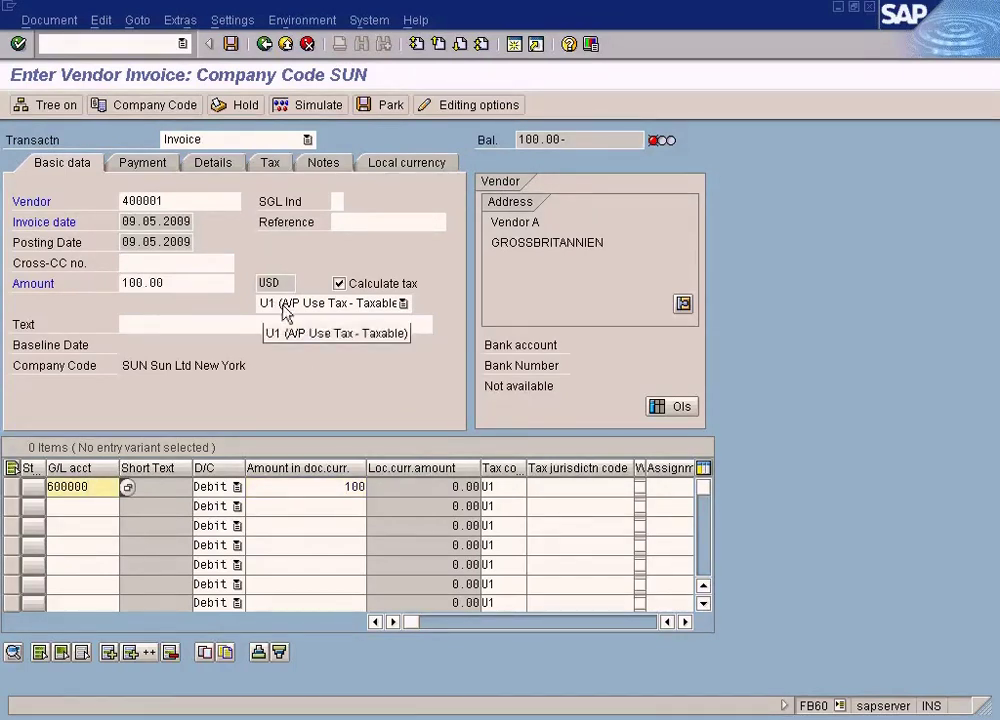
- Widen the tax code column, look through the available tax codes and check the first line's G/L account, amount and tax code
{"action": "left_click", "coordinate": [504, 486]}
{"action": "left_click_drag", "start_coordinate": [527, 468], "coordinate": [553, 469]}
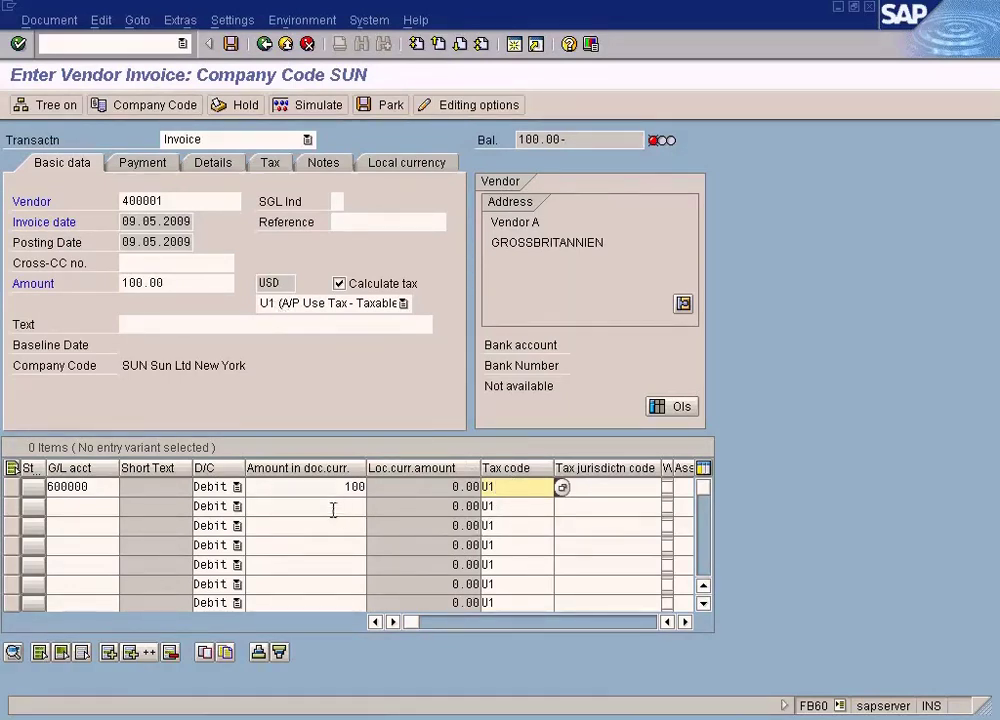
{"action": "left_click", "coordinate": [533, 510]}
{"action": "left_click", "coordinate": [562, 507]}
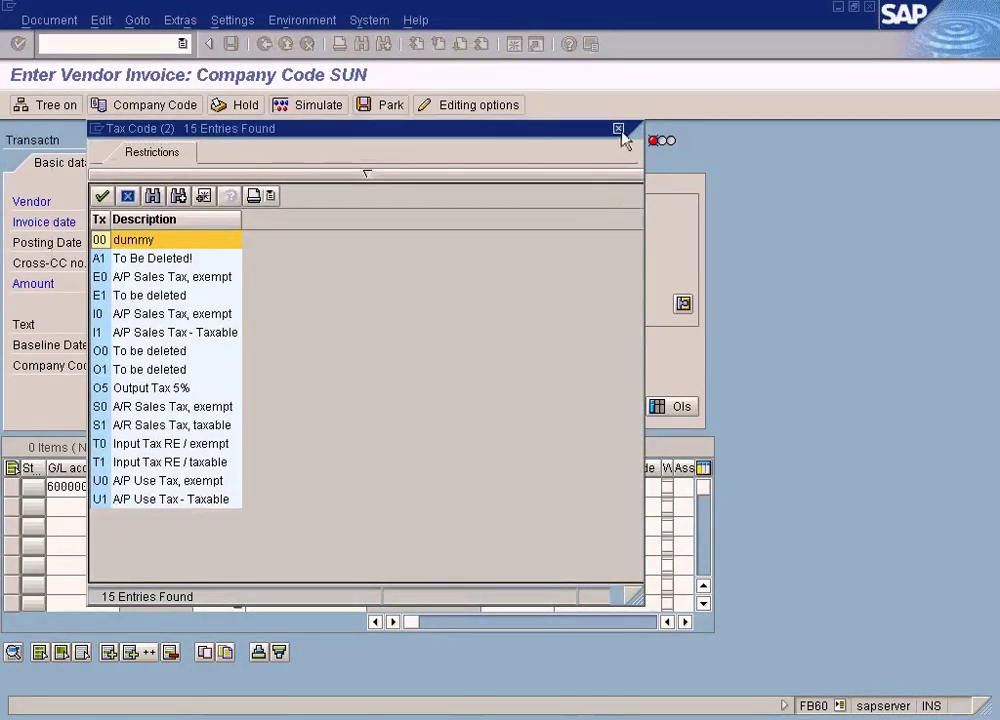
{"action": "left_click", "coordinate": [622, 129]}
{"action": "left_click", "coordinate": [315, 486]}
{"action": "left_click", "coordinate": [98, 488]}
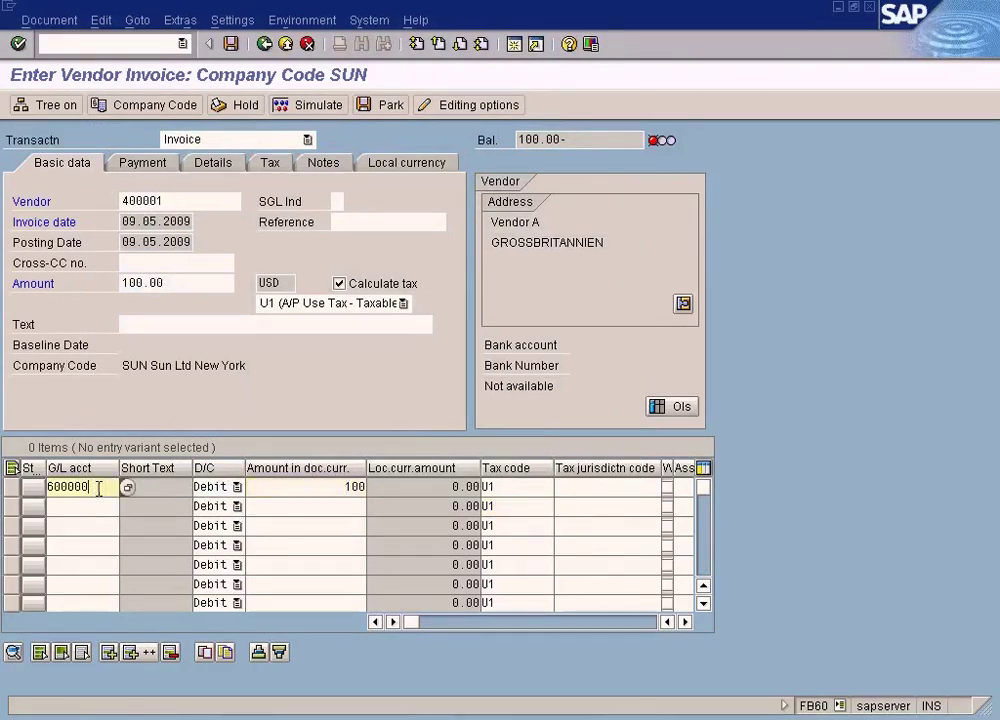
{"action": "left_click", "coordinate": [504, 486]}
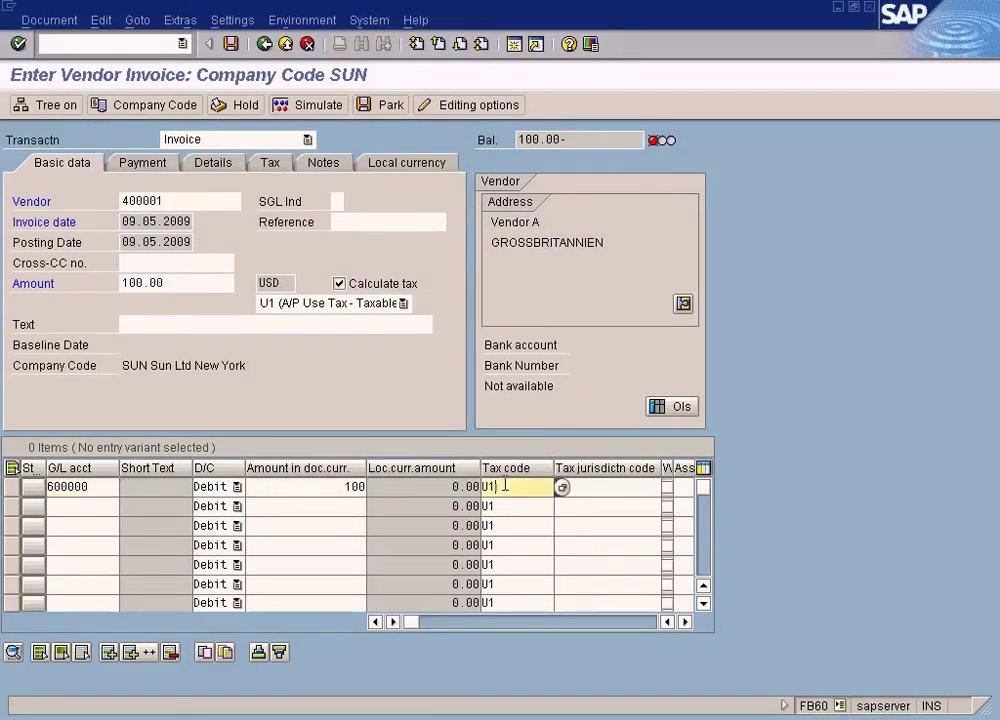
- Simulate the vendor invoice, view its tax items and go back to the invoice entry
{"action": "left_click", "coordinate": [306, 108]}
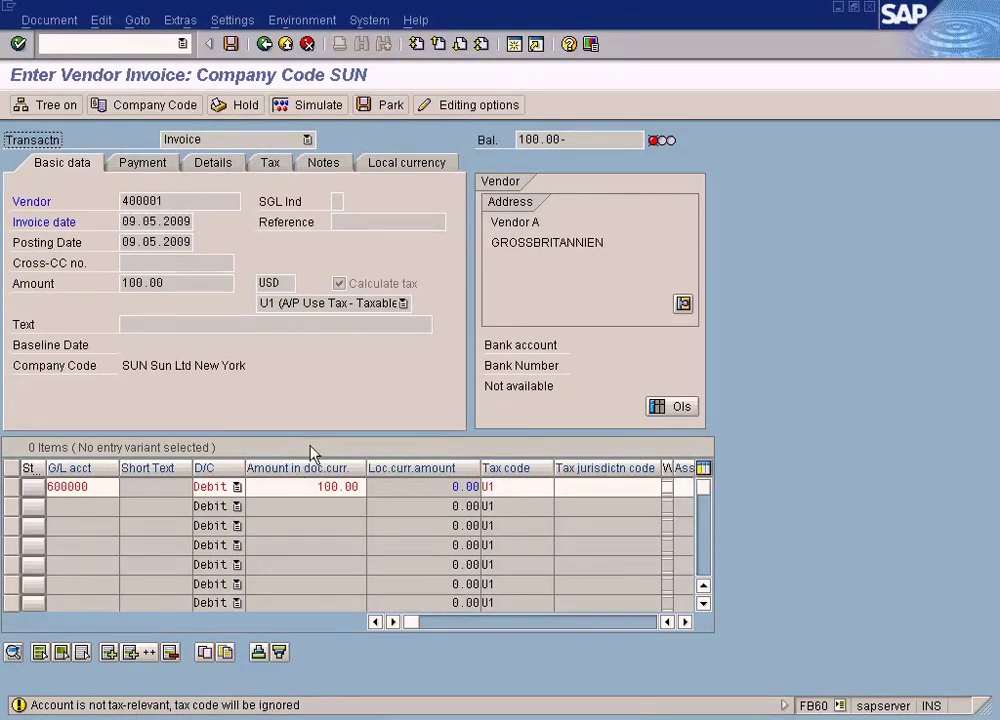
{"action": "key", "text": "Return"}
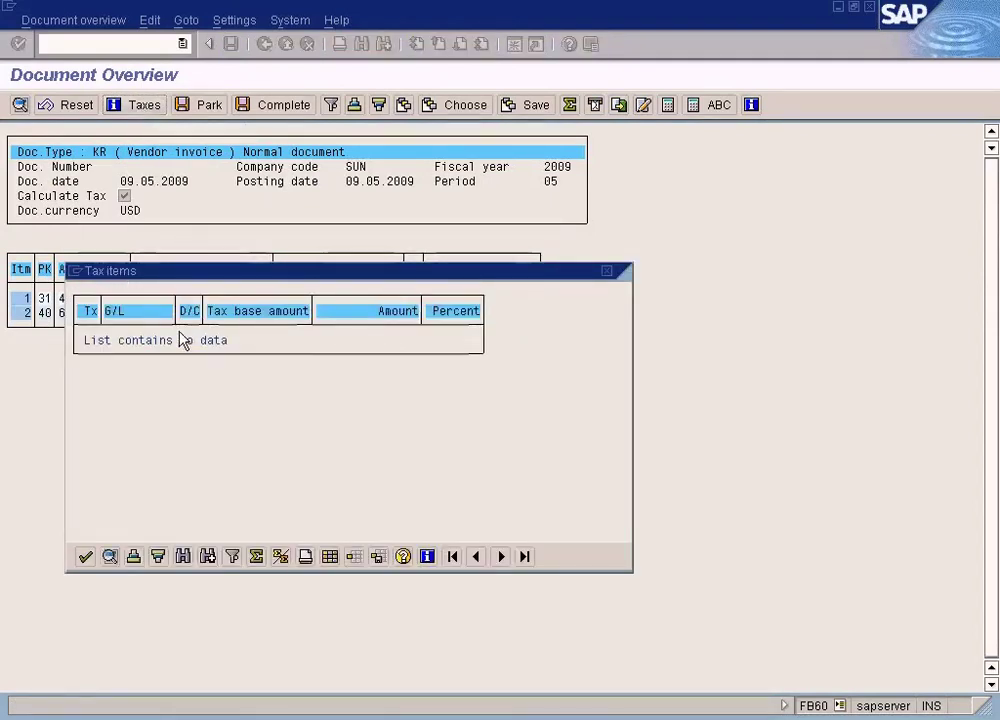
{"action": "left_click", "coordinate": [606, 270]}
{"action": "left_click", "coordinate": [265, 46]}
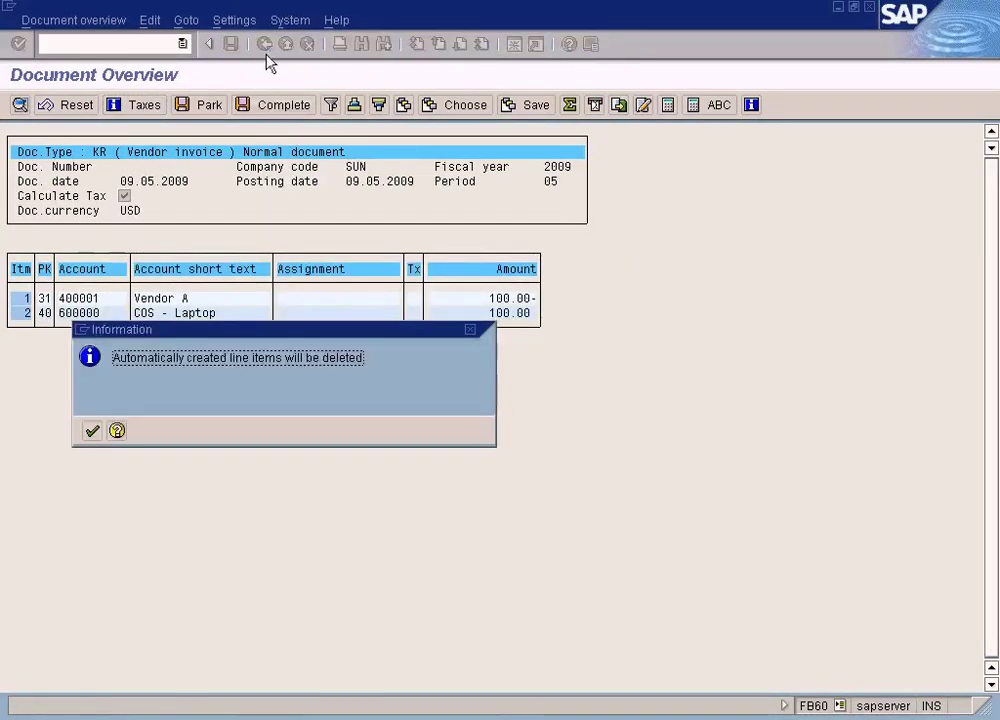
{"action": "left_click", "coordinate": [90, 431]}
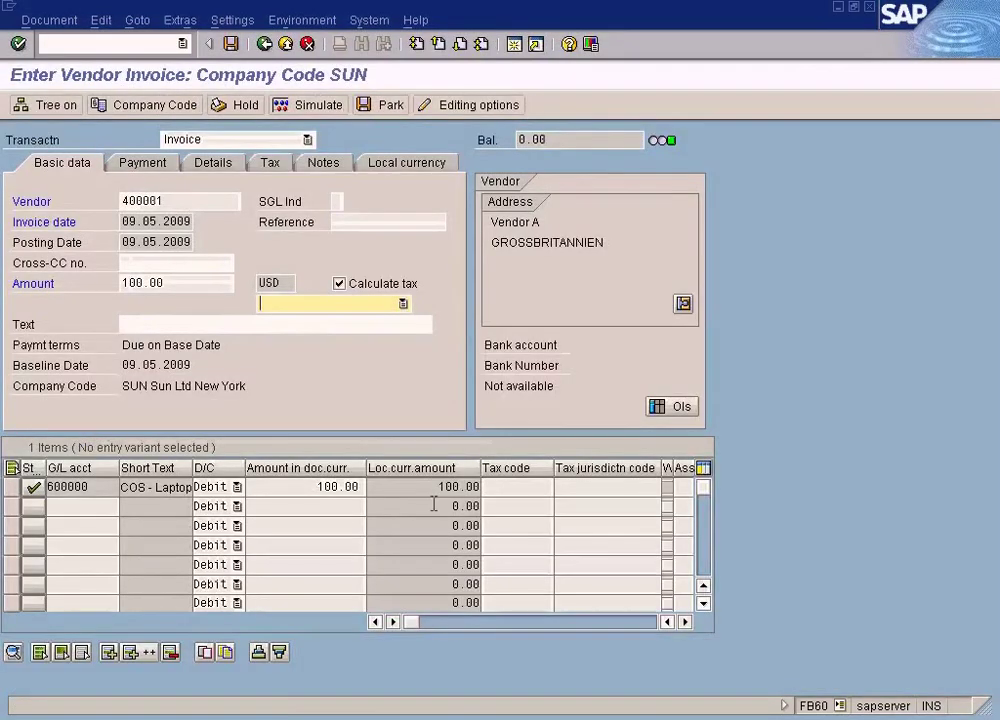
- Switch to the SAP Easy Access session and open G/L account 600000 of company code SUN in FS00 for changing
{"action": "left_click", "coordinate": [520, 488]}
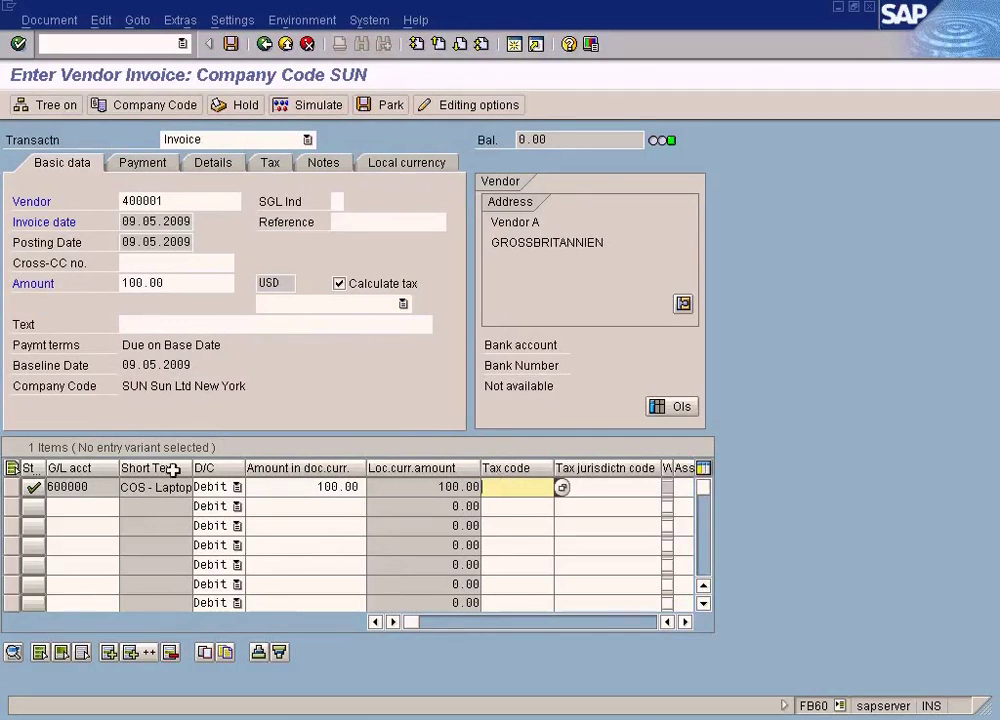
{"action": "double_click", "coordinate": [102, 486]}
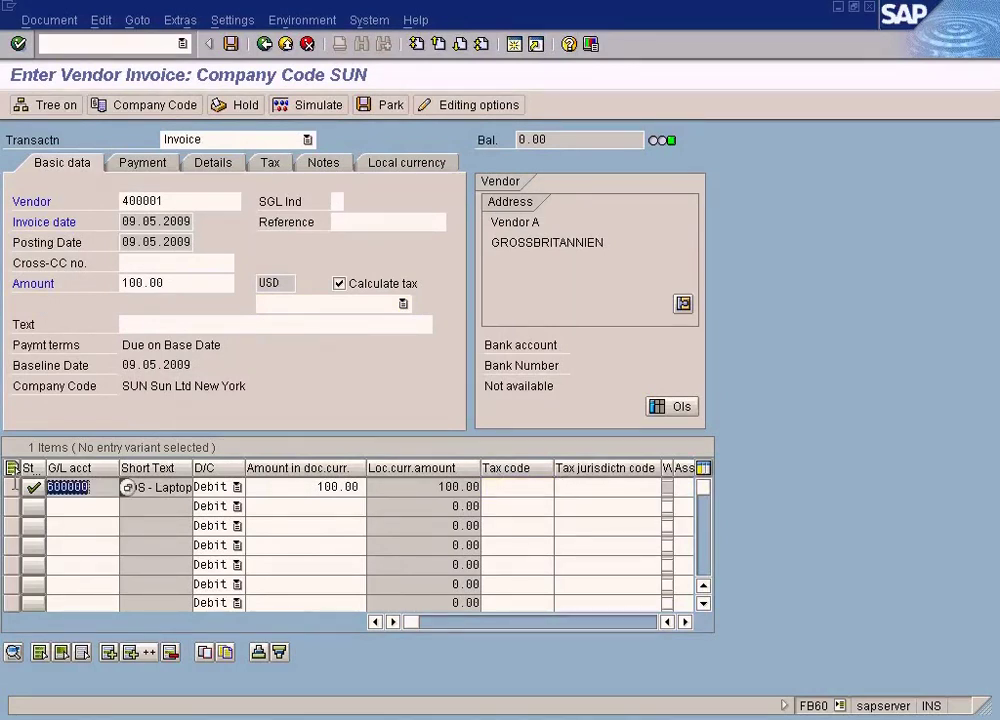
{"action": "left_click", "coordinate": [449, 718]}
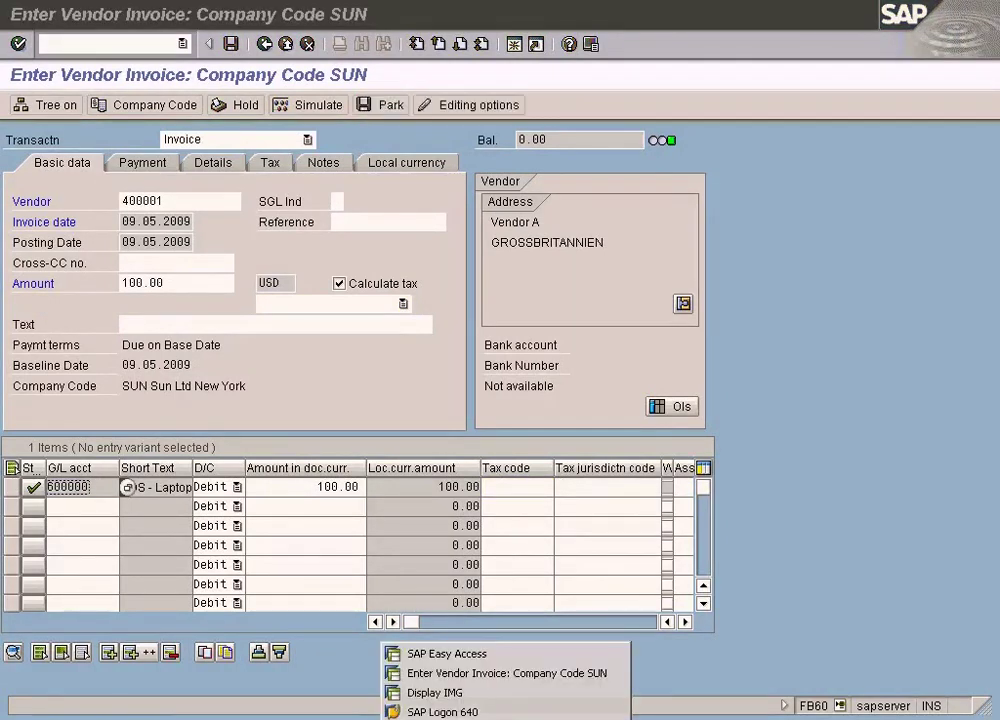
{"action": "left_click", "coordinate": [450, 655]}
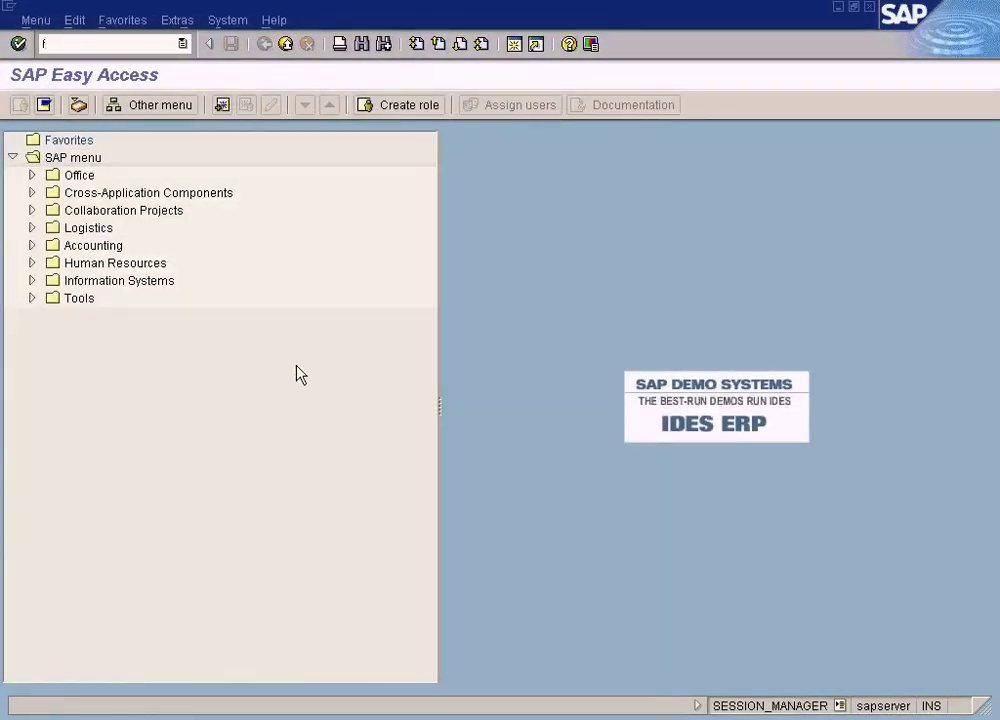
{"action": "key", "text": "Return"}
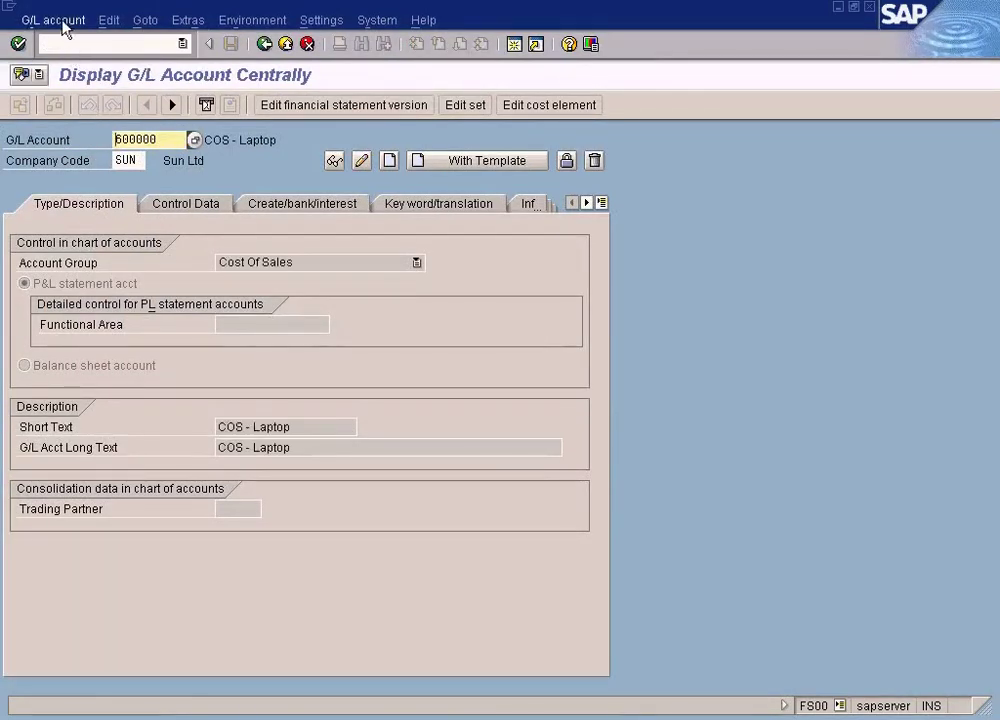
{"action": "left_click", "coordinate": [55, 20]}
{"action": "left_click", "coordinate": [61, 109]}
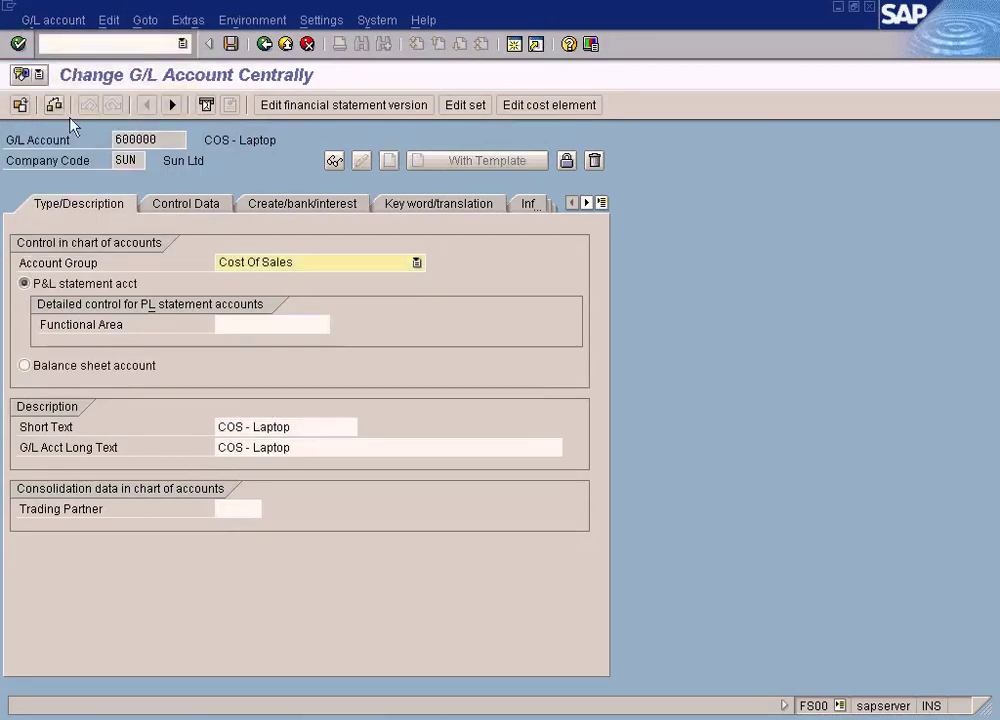
- Review the possible tax categories in the account's control data and set the category to - (Only input tax allowed)
{"action": "left_click", "coordinate": [186, 206]}
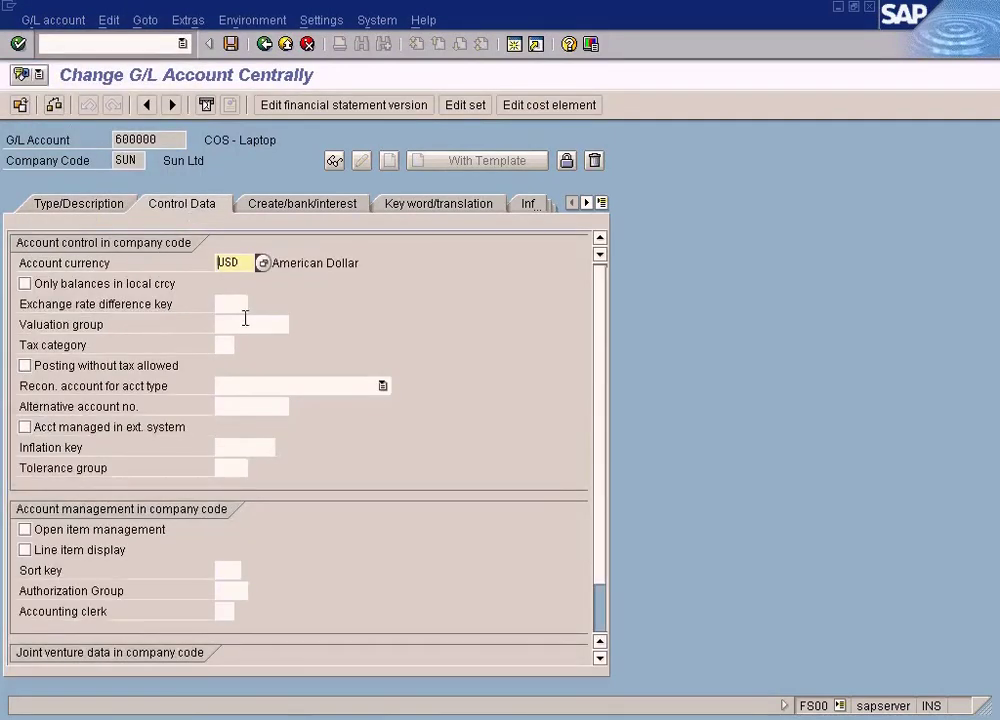
{"action": "left_click", "coordinate": [228, 344]}
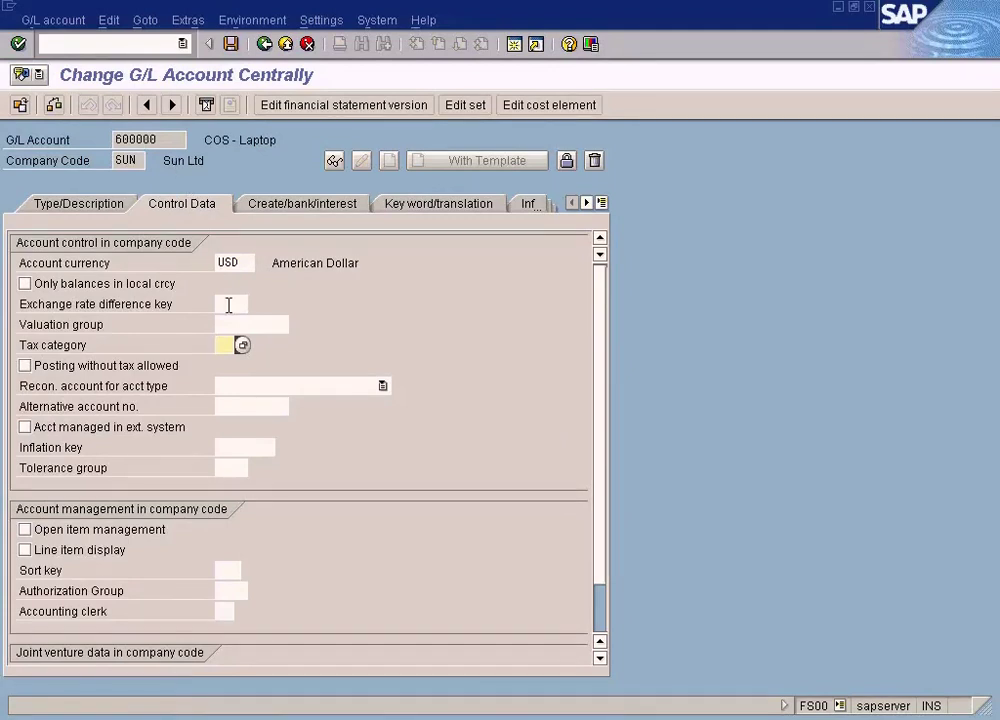
{"action": "left_click", "coordinate": [241, 345]}
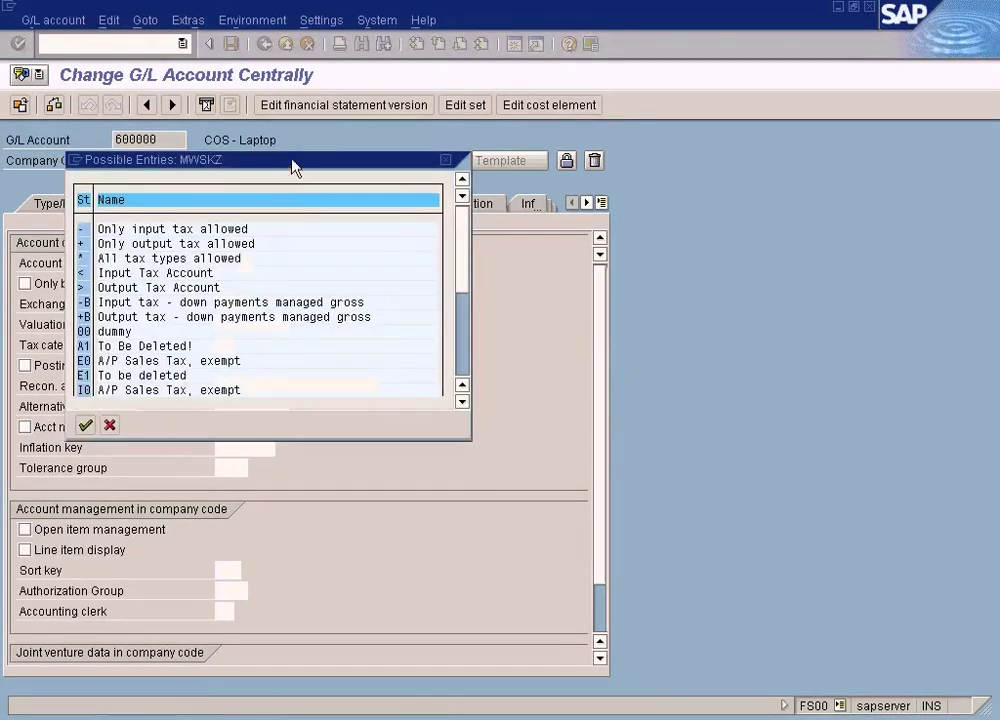
{"action": "left_click_drag", "start_coordinate": [292, 165], "coordinate": [650, 224]}
{"action": "left_click", "coordinate": [501, 287]}
{"action": "left_click", "coordinate": [506, 300]}
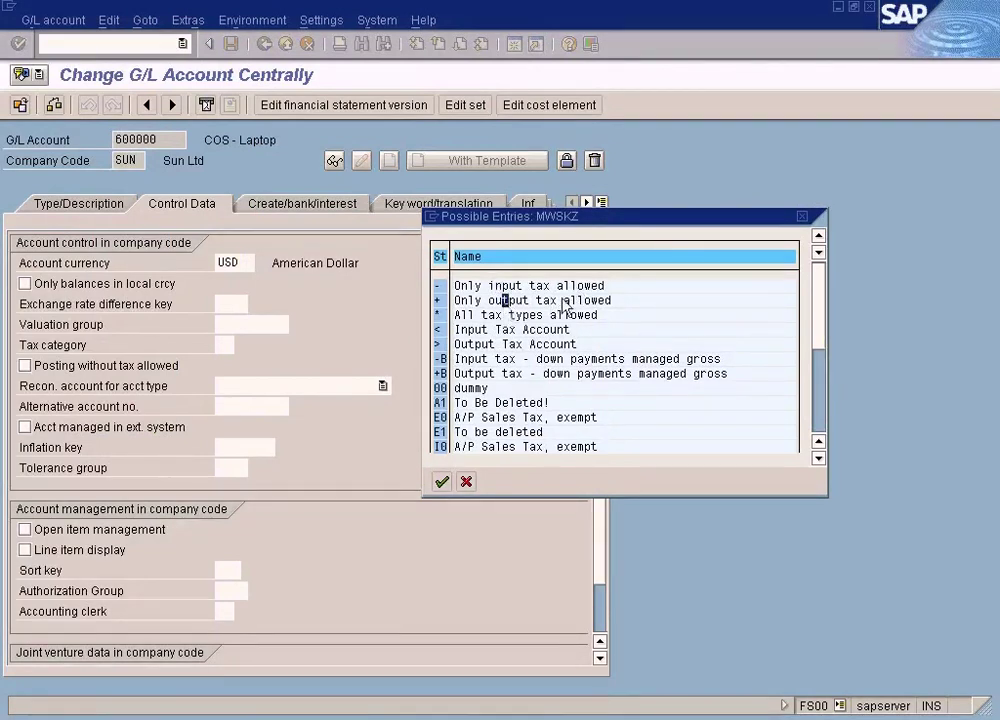
{"action": "left_click", "coordinate": [516, 314]}
{"action": "left_click", "coordinate": [500, 300]}
{"action": "left_click", "coordinate": [457, 285]}
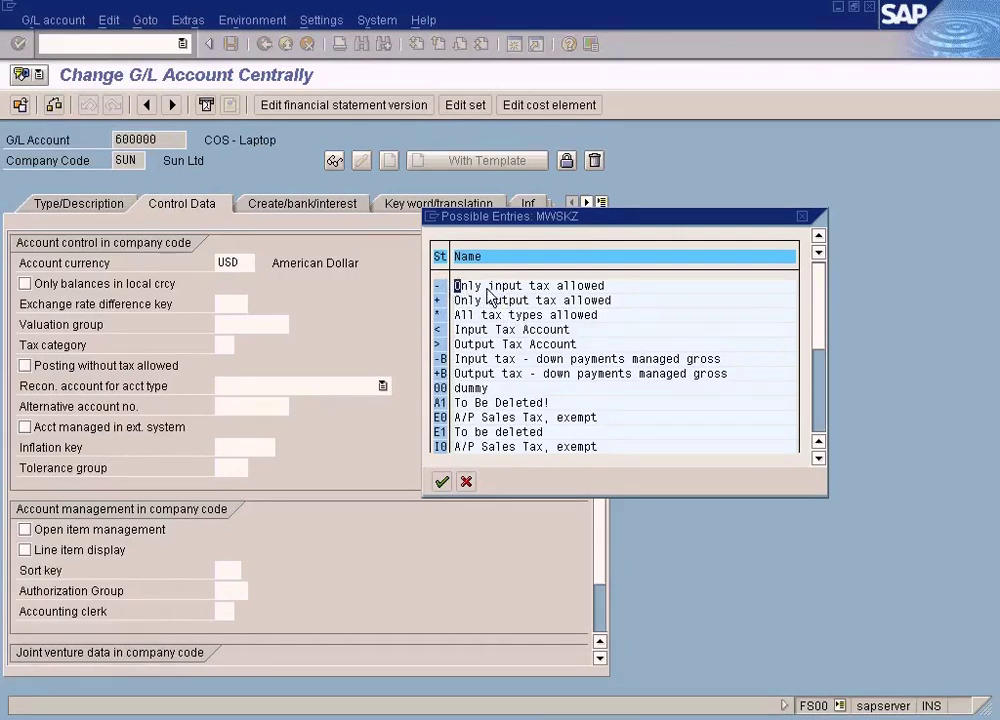
{"action": "double_click", "coordinate": [469, 286]}
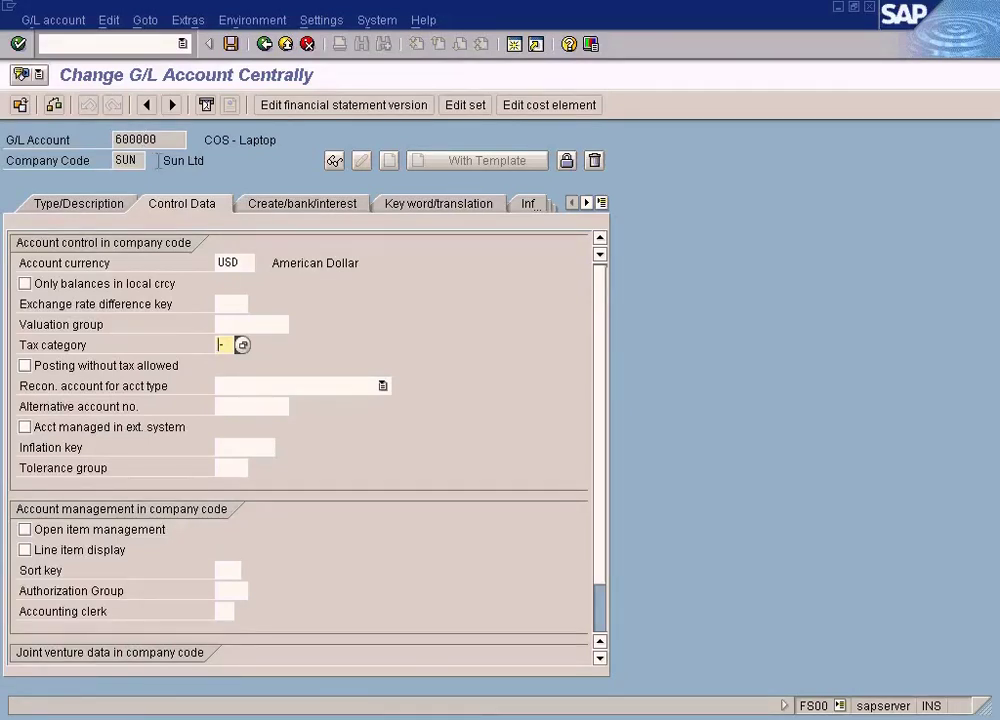
- Try the tax categories + (Only output tax allowed) and * (All tax types allowed) on the account
{"action": "left_click", "coordinate": [241, 343]}
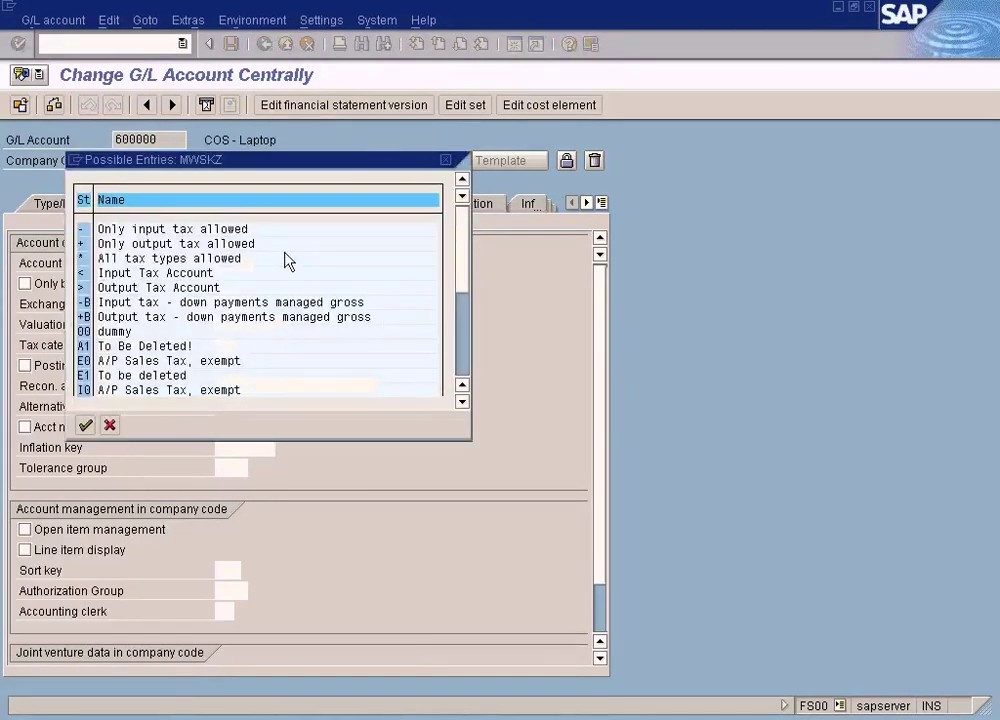
{"action": "double_click", "coordinate": [196, 244]}
{"action": "left_click", "coordinate": [241, 343]}
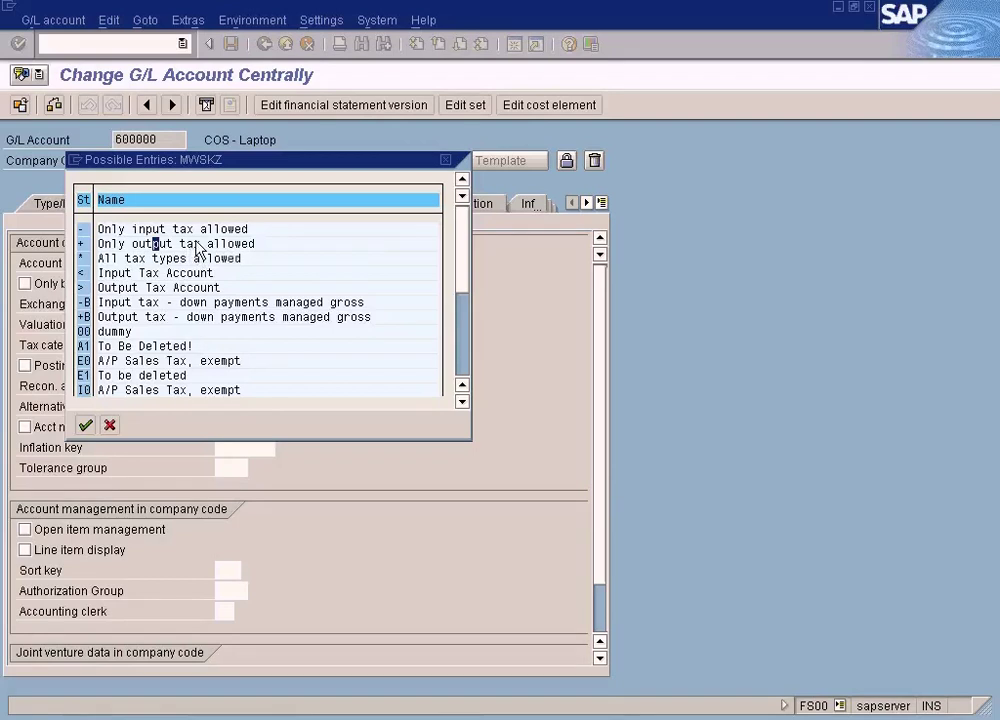
{"action": "left_click_drag", "start_coordinate": [270, 172], "coordinate": [591, 219]}
{"action": "left_click", "coordinate": [405, 277]}
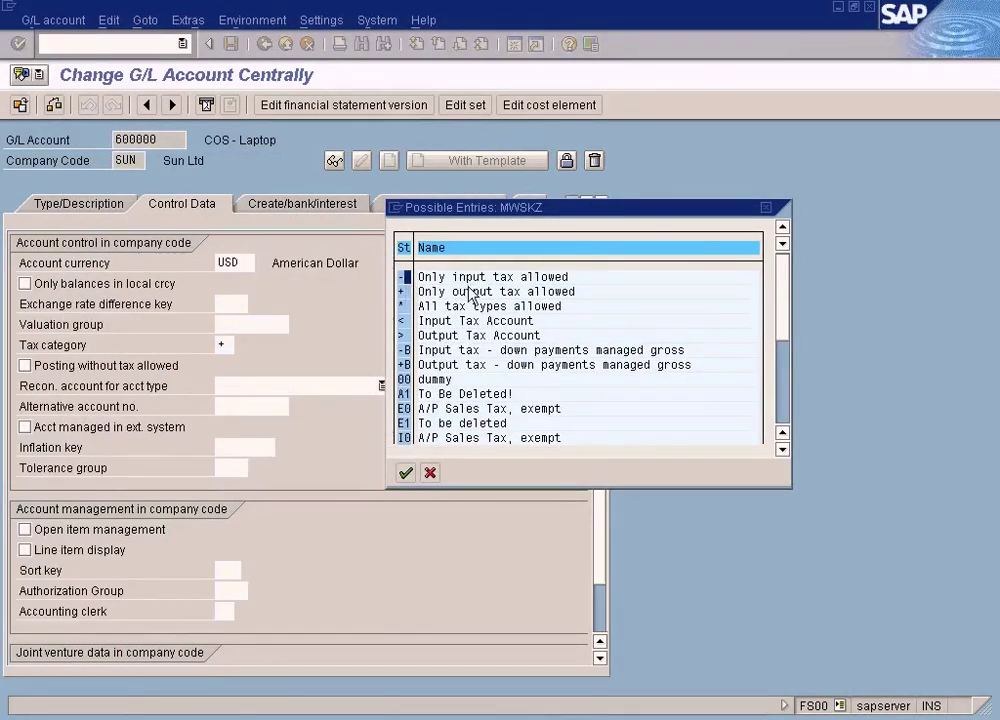
{"action": "double_click", "coordinate": [440, 306]}
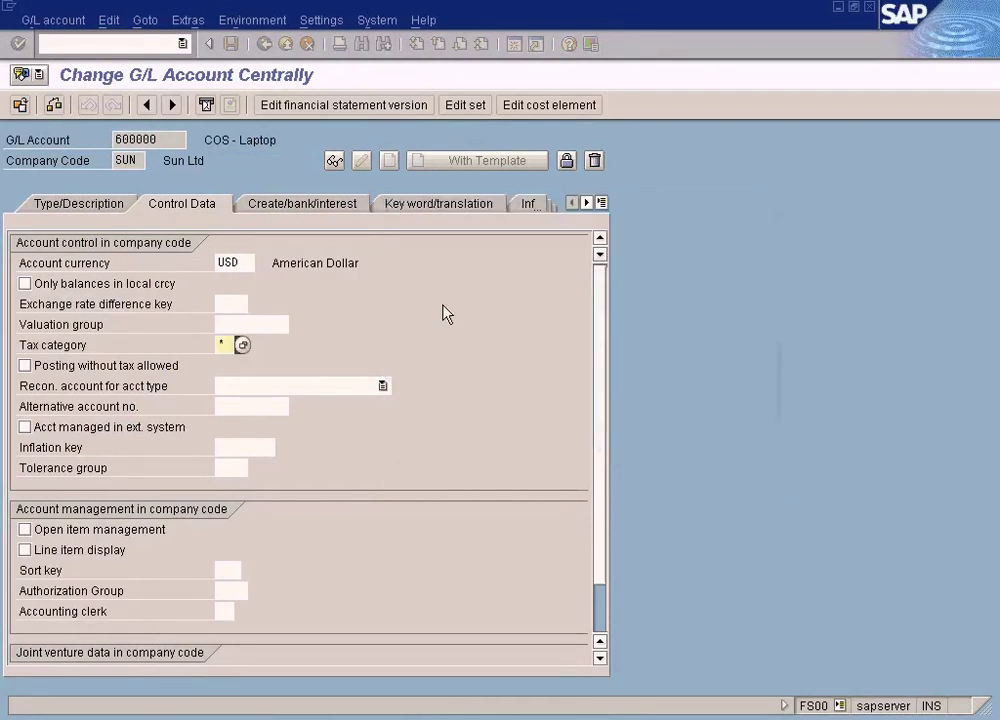
- Set the account's tax category to - (Only input tax allowed) and save the G/L account despite warnings
{"action": "left_click", "coordinate": [243, 345]}
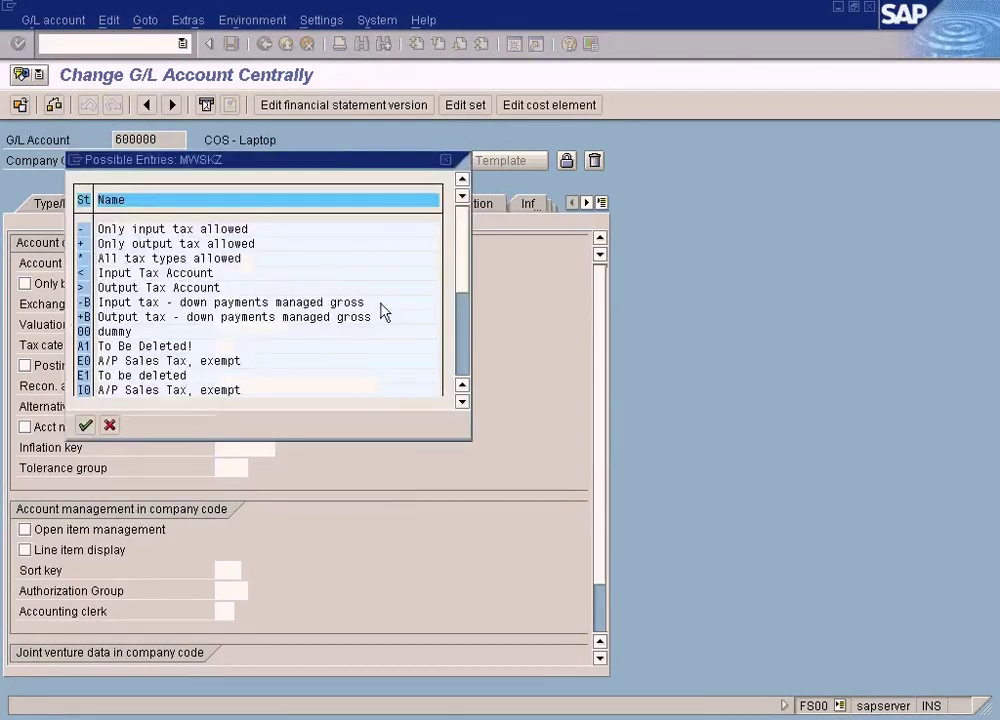
{"action": "left_click_drag", "start_coordinate": [339, 162], "coordinate": [693, 223]}
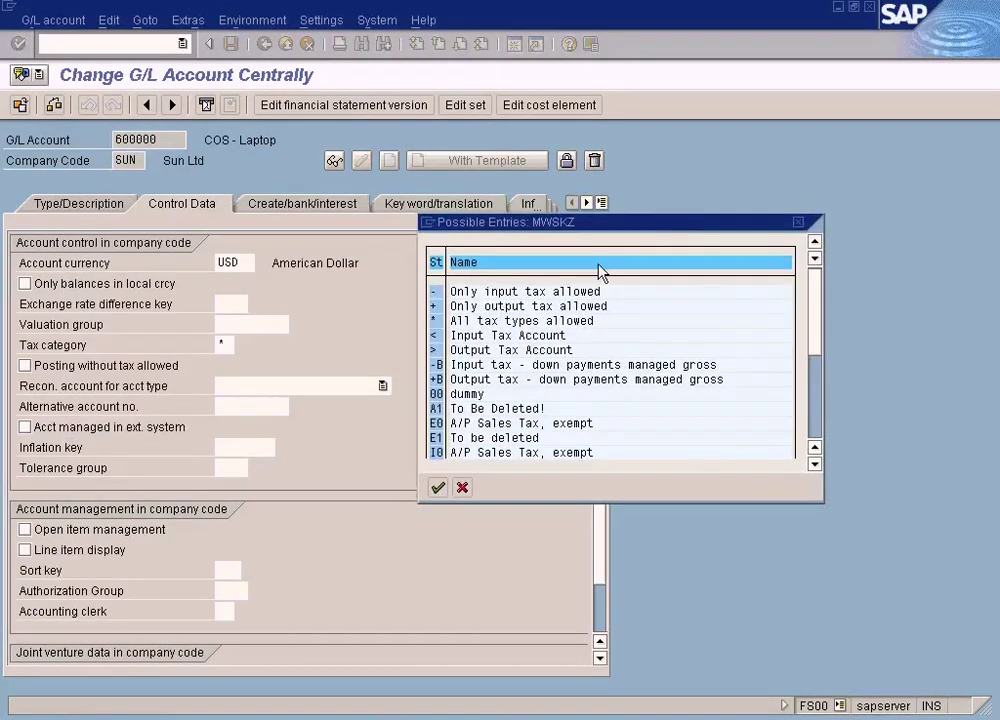
{"action": "double_click", "coordinate": [526, 292]}
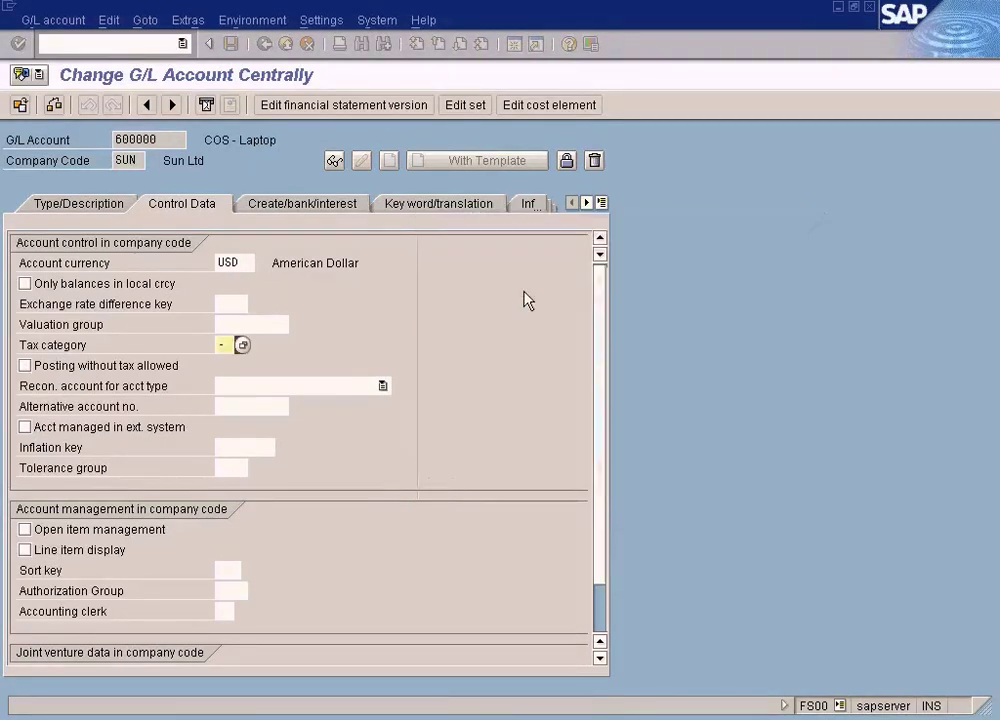
{"action": "left_click", "coordinate": [240, 45]}
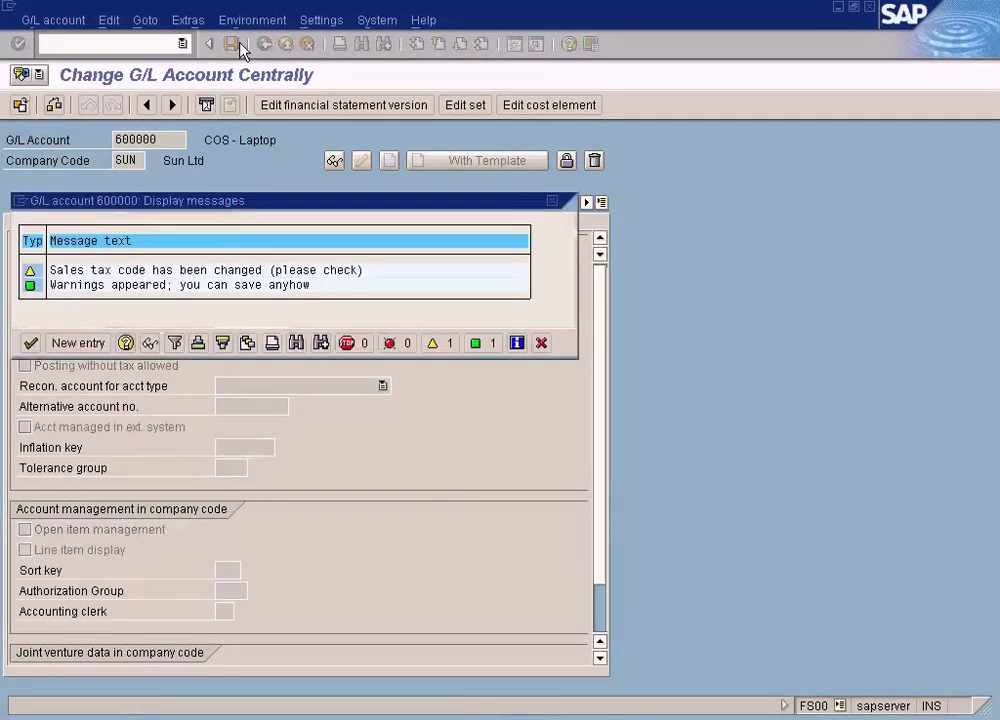
{"action": "left_click", "coordinate": [31, 342]}
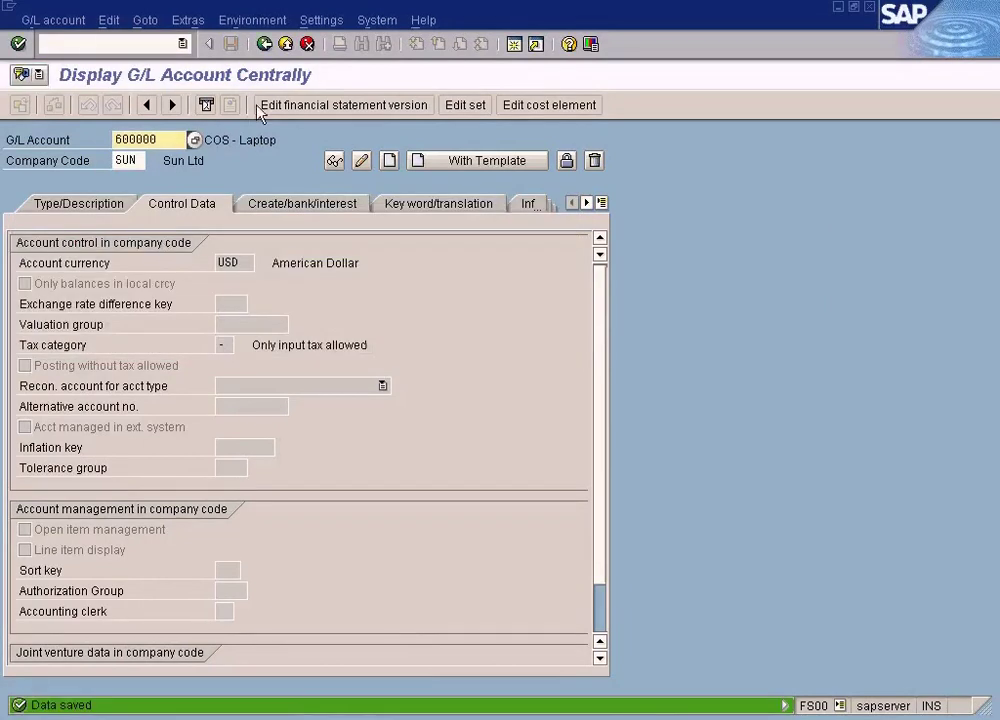
- Return to the vendor invoice and set its header tax code to U1 (A/P Use Tax - Taxable)
{"action": "left_click", "coordinate": [287, 46]}
{"action": "type", "text": "fb60"}
{"action": "key", "text": "Return"}
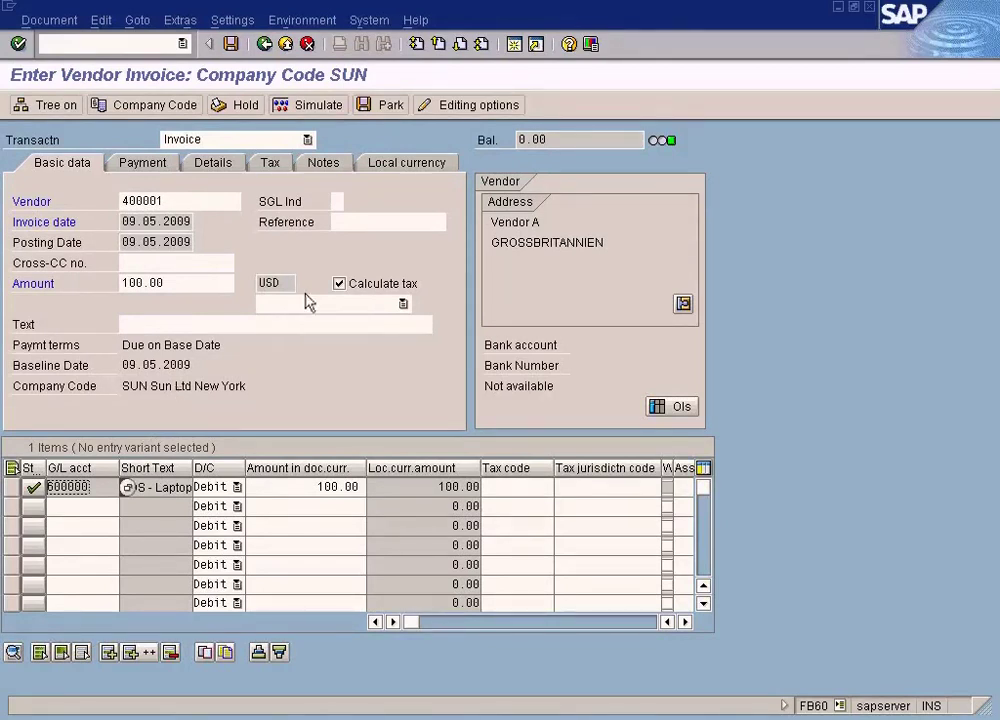
{"action": "left_click", "coordinate": [403, 303]}
{"action": "left_click", "coordinate": [317, 387]}
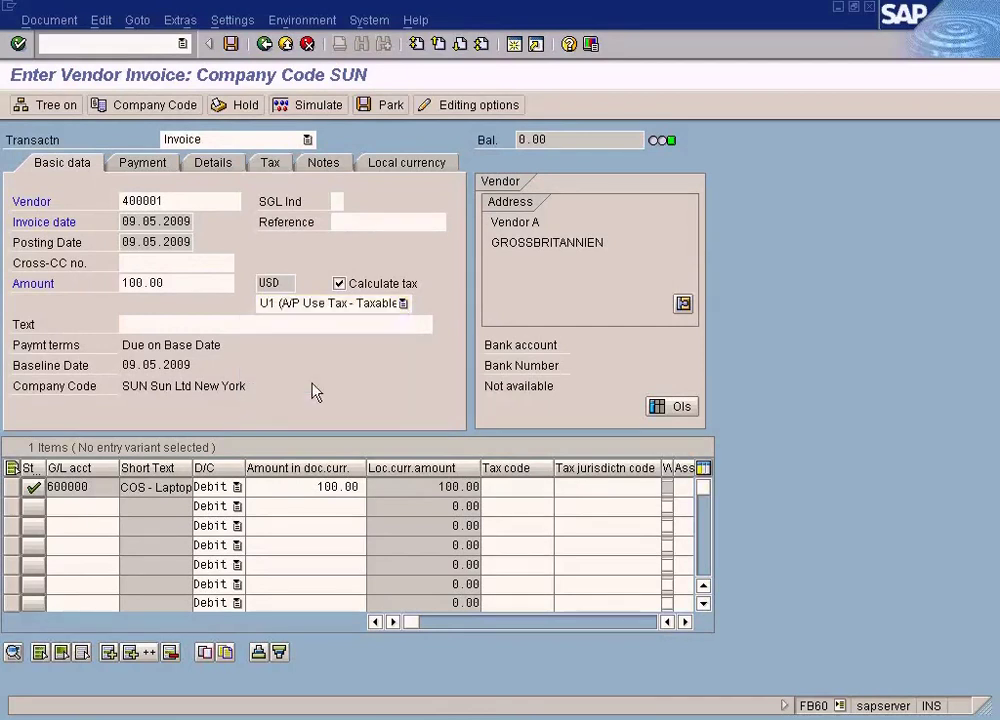
{"action": "key", "text": "Return"}
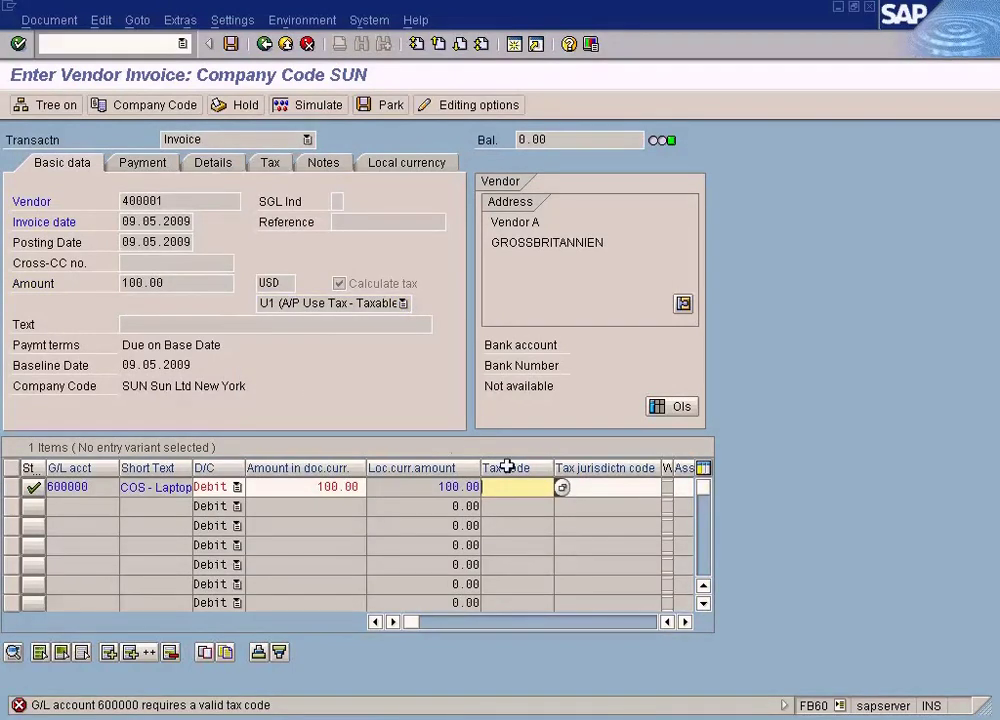
- Assign tax code U1 to the first line item from the list of tax codes and simulate the invoice
{"action": "left_click", "coordinate": [562, 487]}
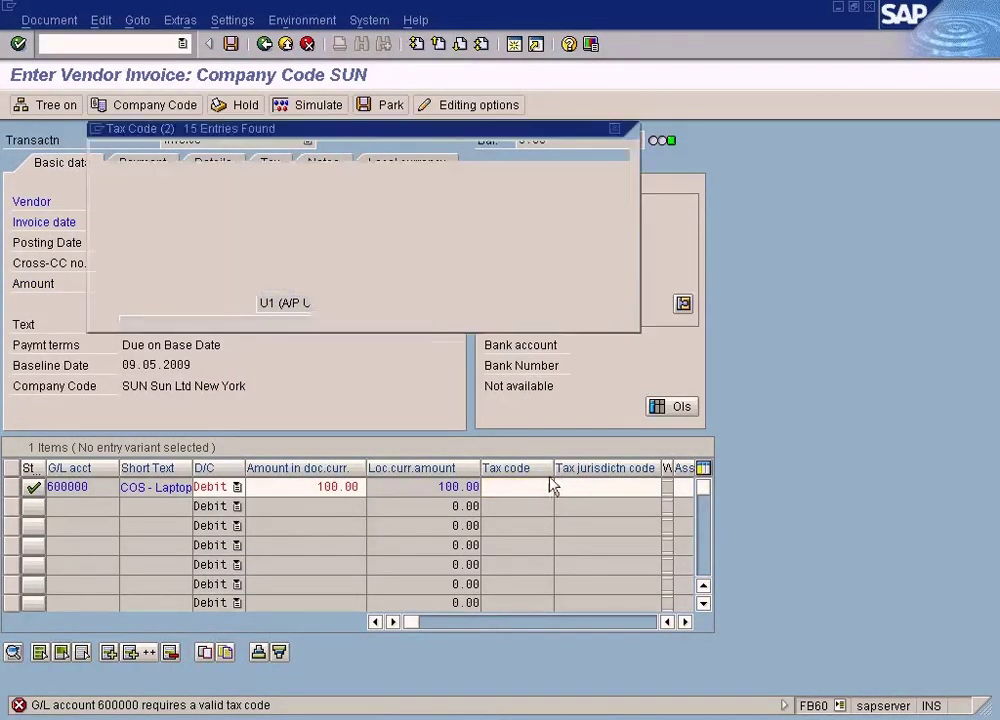
{"action": "double_click", "coordinate": [150, 499]}
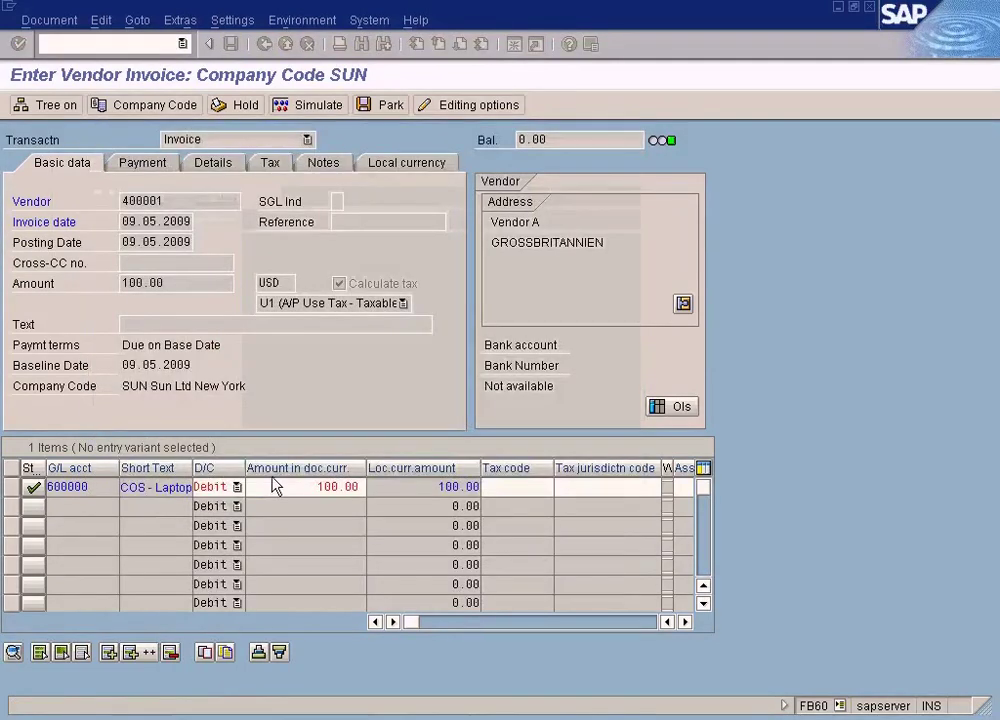
{"action": "left_click", "coordinate": [318, 108]}
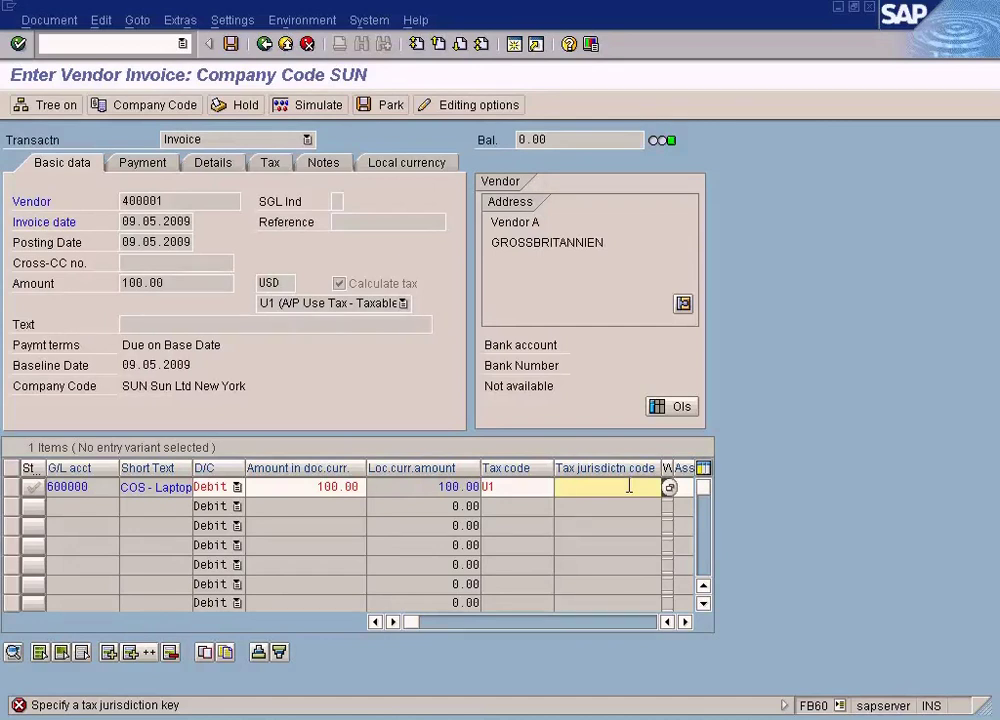
- Assign Missouri's tax jurisdiction MO0000000 to the first line item, restricting the search to state MO, and simulate the invoice
{"action": "left_click", "coordinate": [669, 489]}
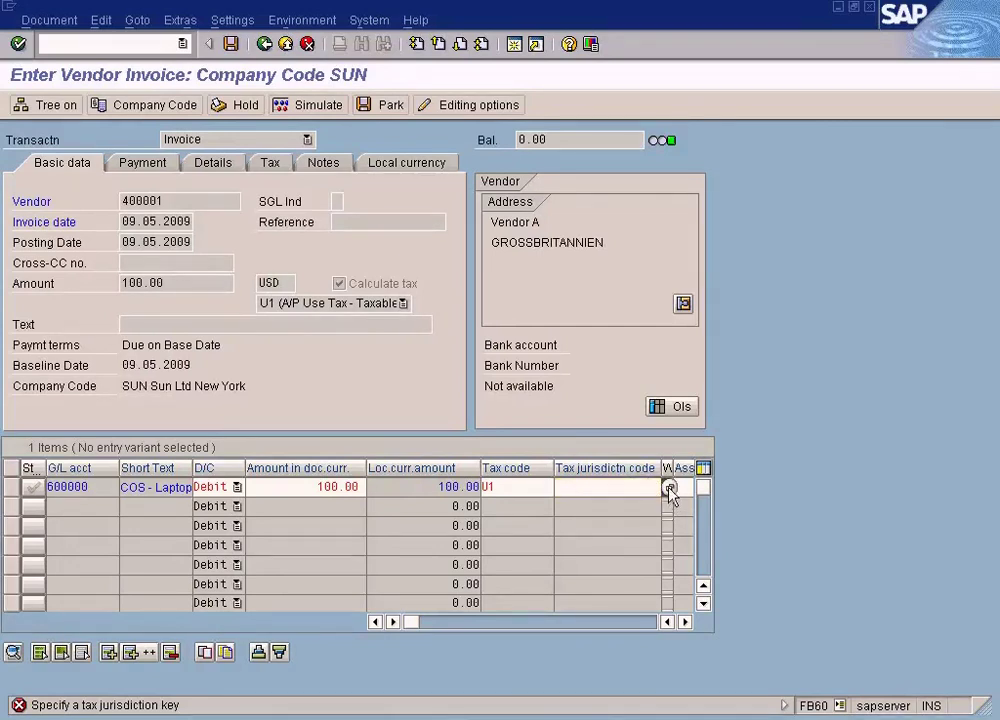
{"action": "left_click_drag", "start_coordinate": [429, 224], "coordinate": [736, 308]}
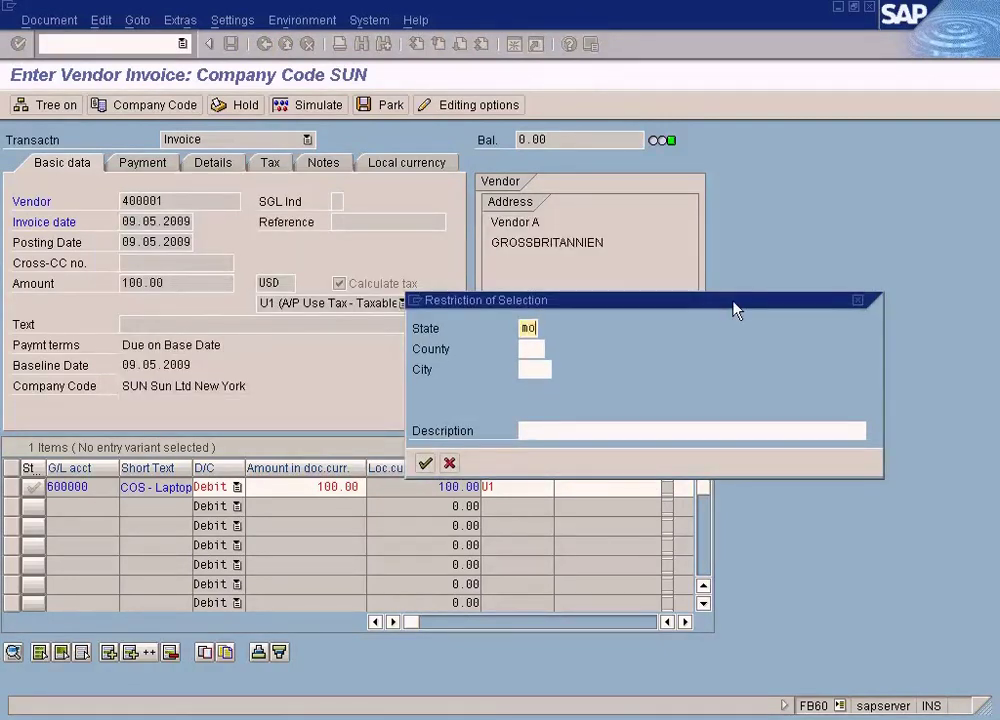
{"action": "key", "text": "Return"}
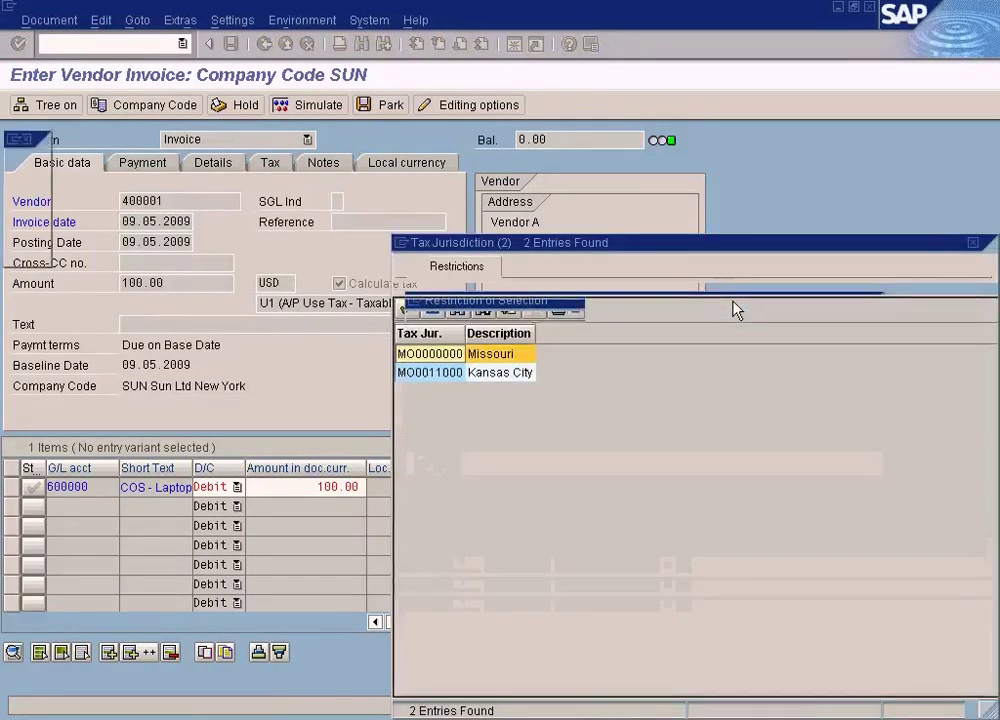
{"action": "left_click", "coordinate": [518, 371]}
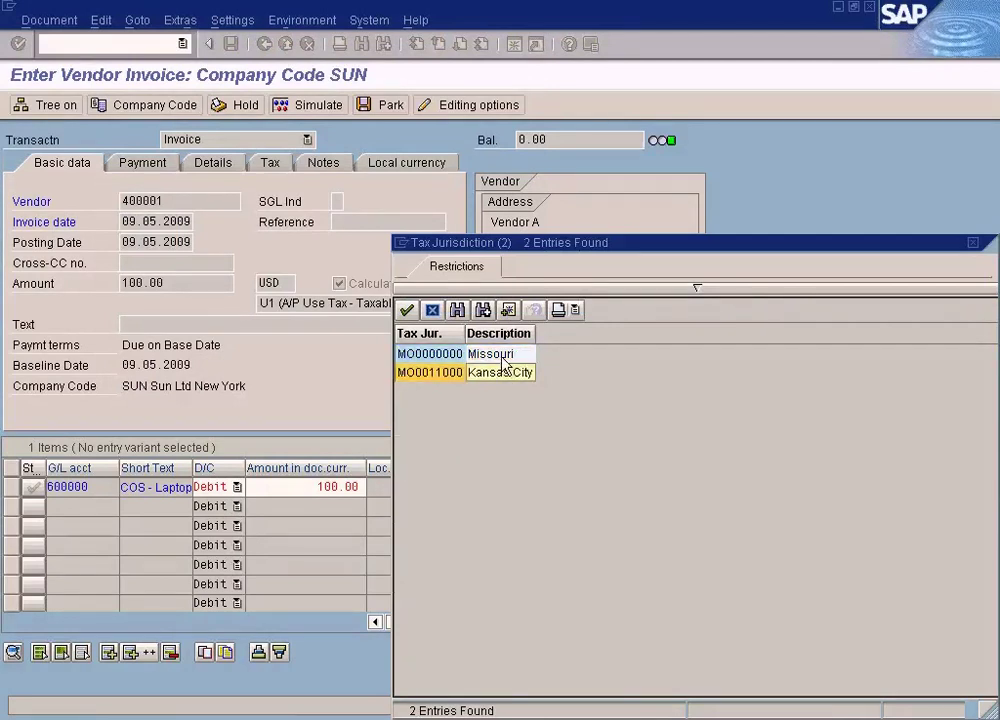
{"action": "left_click", "coordinate": [502, 355]}
{"action": "left_click", "coordinate": [502, 373]}
{"action": "left_click", "coordinate": [500, 356]}
{"action": "left_click", "coordinate": [503, 373]}
{"action": "left_click", "coordinate": [499, 357]}
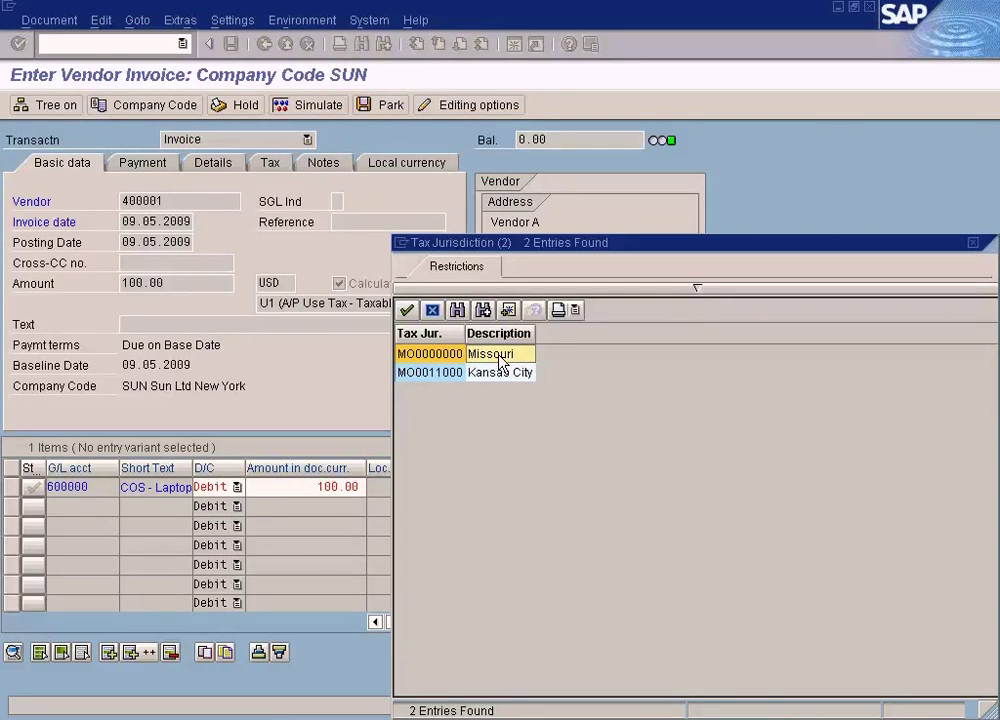
{"action": "double_click", "coordinate": [499, 356]}
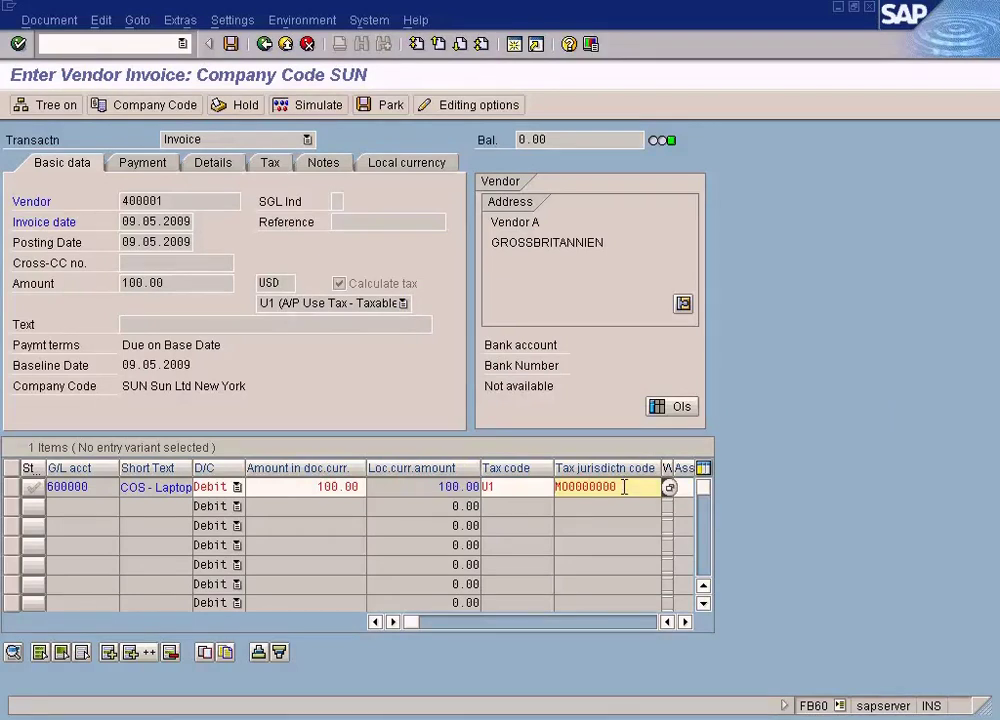
{"action": "left_click", "coordinate": [318, 108]}
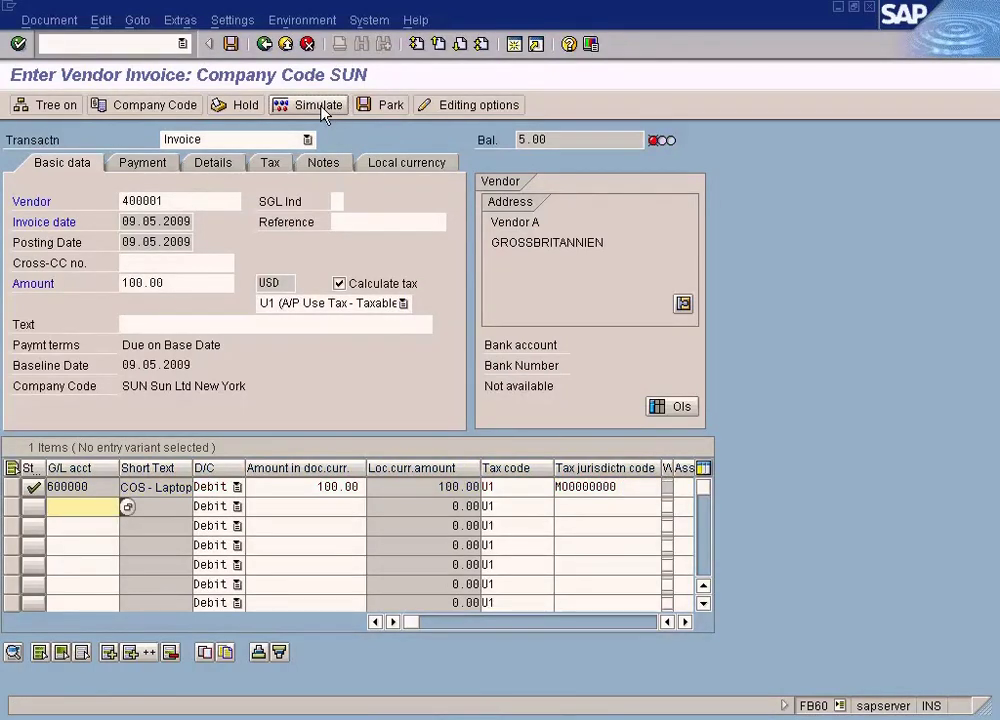
- Set the invoice header amount to 105.00 USD to cover the outstanding balance
{"action": "left_click_drag", "start_coordinate": [558, 138], "coordinate": [481, 130]}
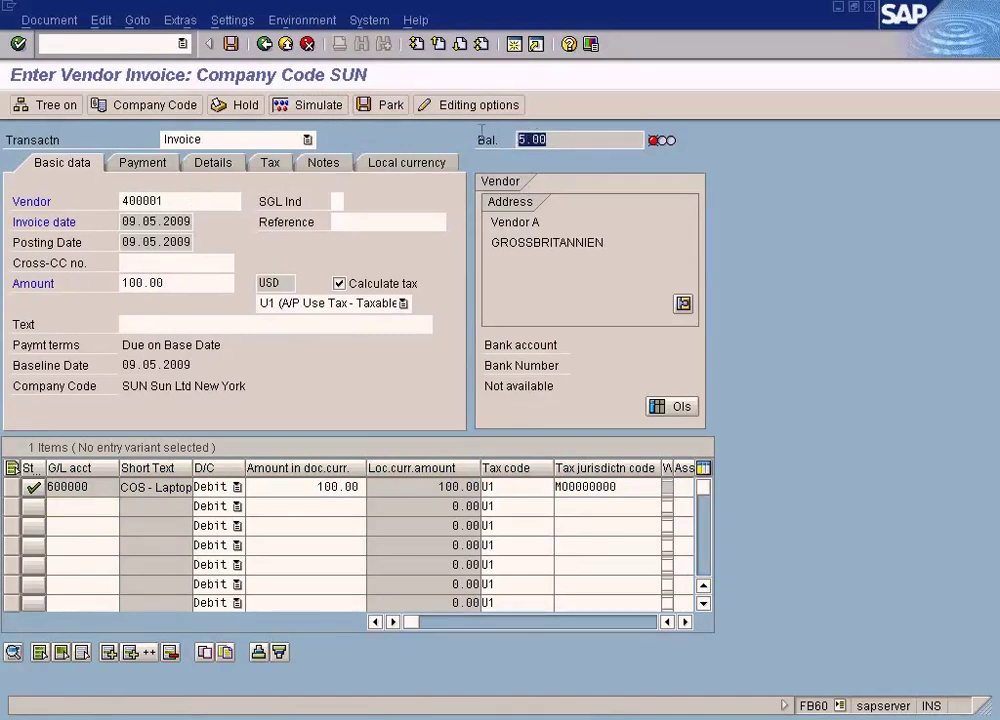
{"action": "left_click", "coordinate": [190, 283]}
{"action": "key", "text": "Left"}
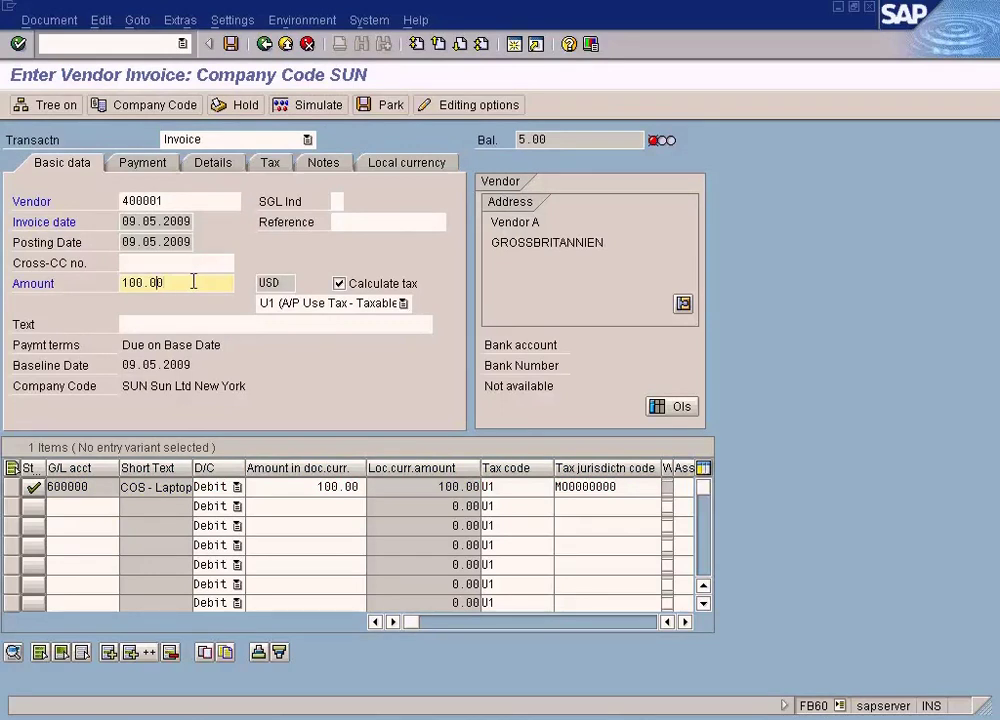
{"action": "key", "text": "Delete"}
{"action": "type", "text": "5"}
{"action": "left_click", "coordinate": [598, 487]}
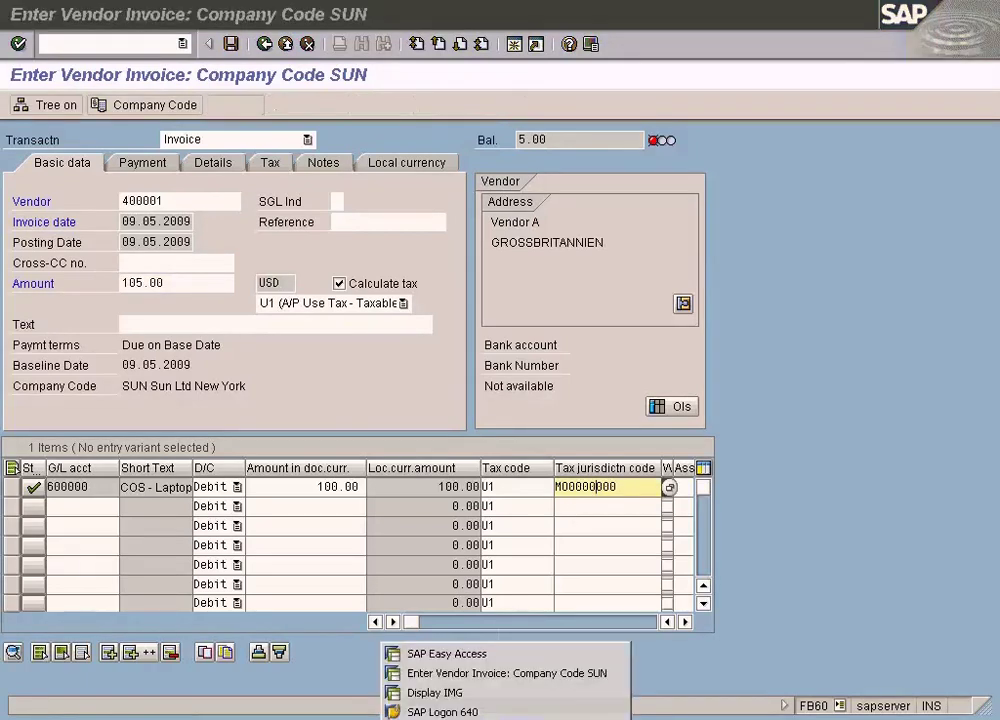
- Switch to the Display IMG session and collapse Basic Settings, Calculation and Posting under Tax on Sales/Purchases
{"action": "left_click", "coordinate": [475, 712]}
{"action": "left_click", "coordinate": [472, 694]}
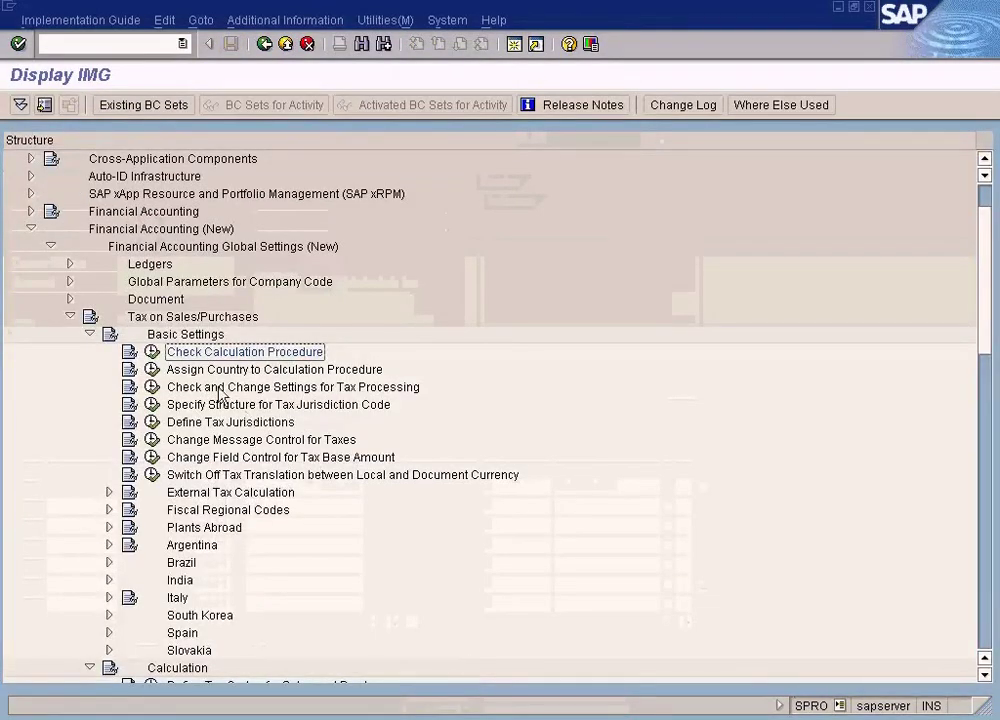
{"action": "left_click", "coordinate": [115, 234]}
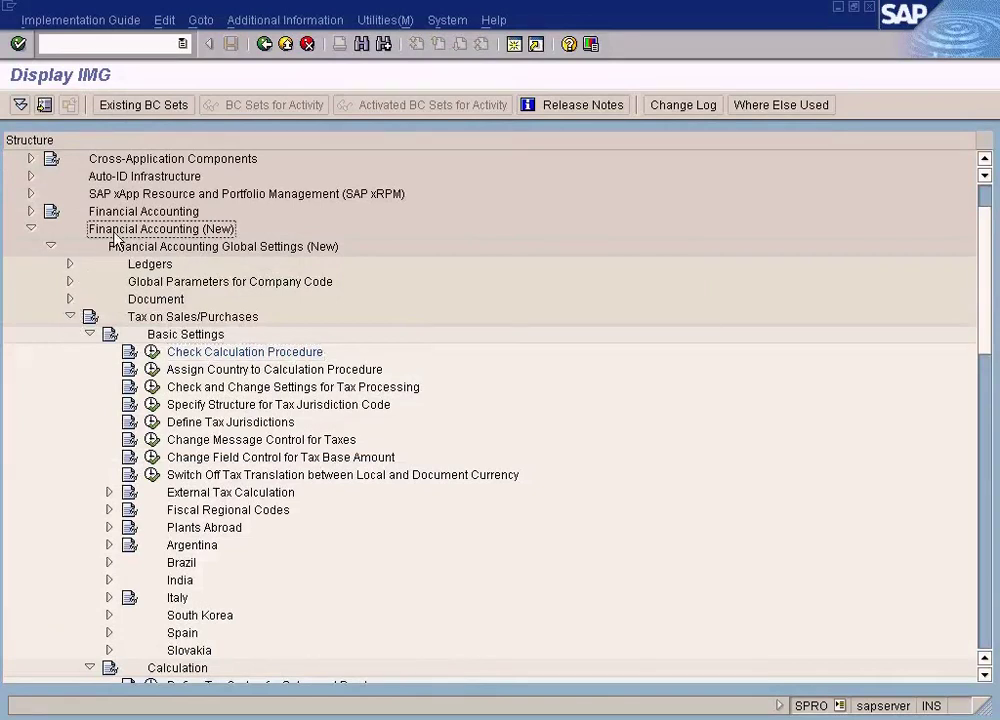
{"action": "left_click", "coordinate": [168, 250]}
{"action": "left_click", "coordinate": [160, 318]}
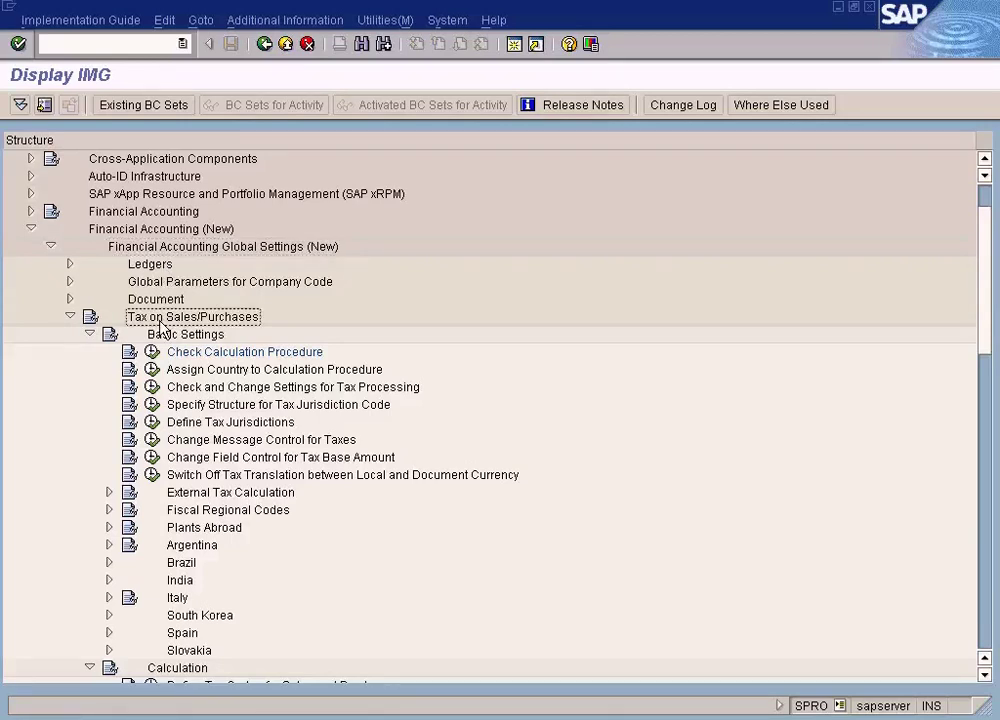
{"action": "left_click", "coordinate": [90, 334]}
{"action": "left_click", "coordinate": [90, 352]}
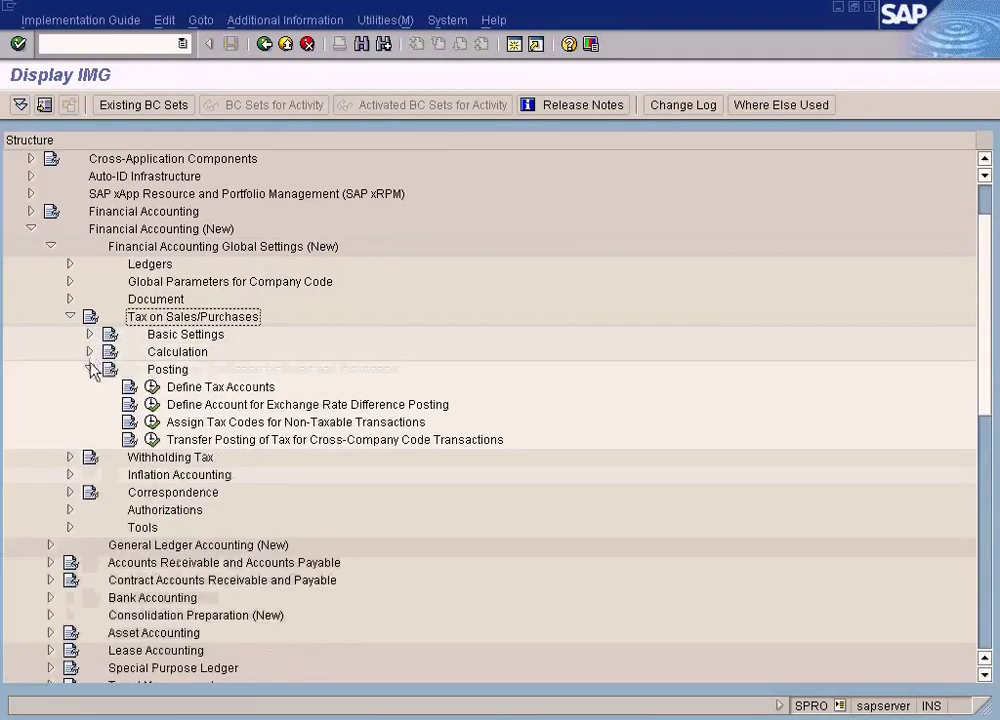
{"action": "left_click", "coordinate": [90, 369]}
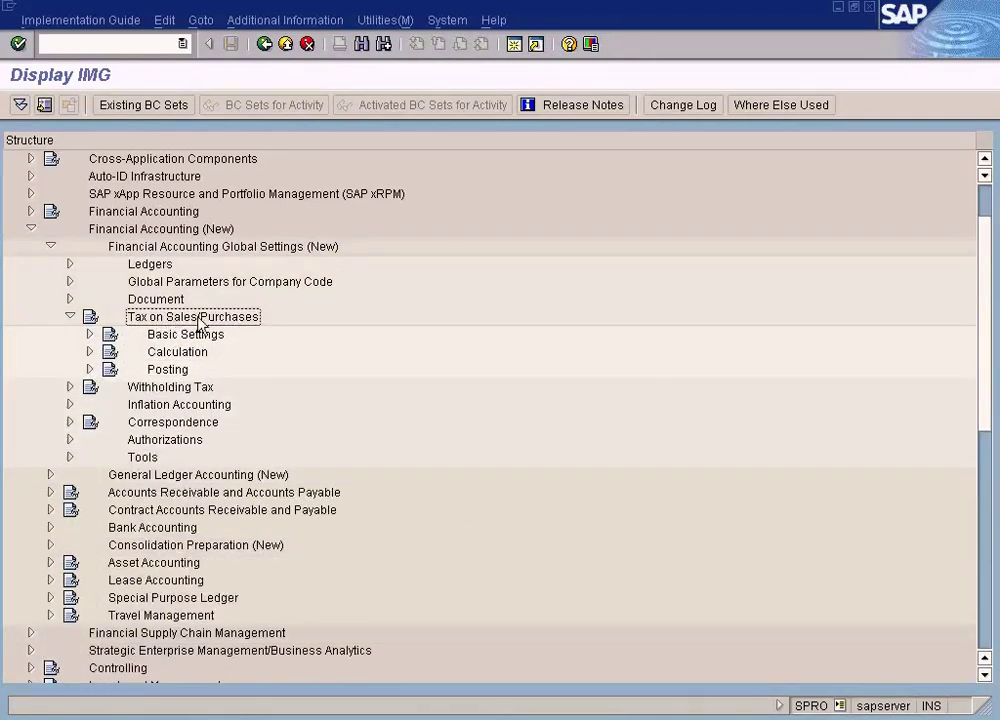
- Expand Basic Settings under Tax on Sales/Purchases and execute the Define Tax Jurisdictions activity
{"action": "left_click", "coordinate": [186, 336]}
{"action": "left_click", "coordinate": [176, 354]}
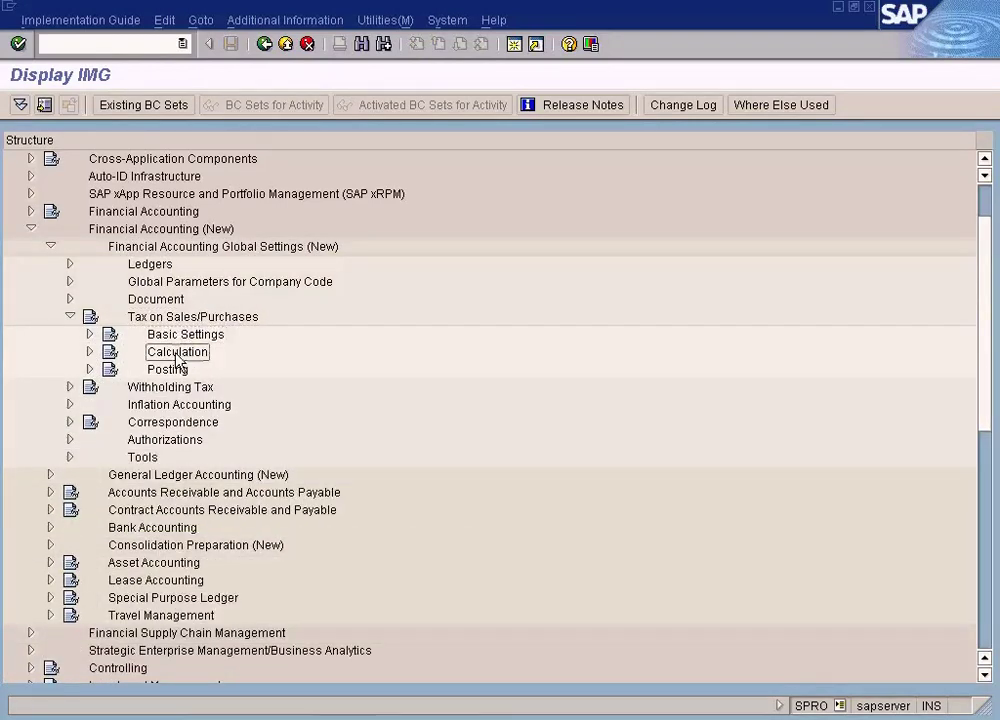
{"action": "left_click", "coordinate": [172, 369]}
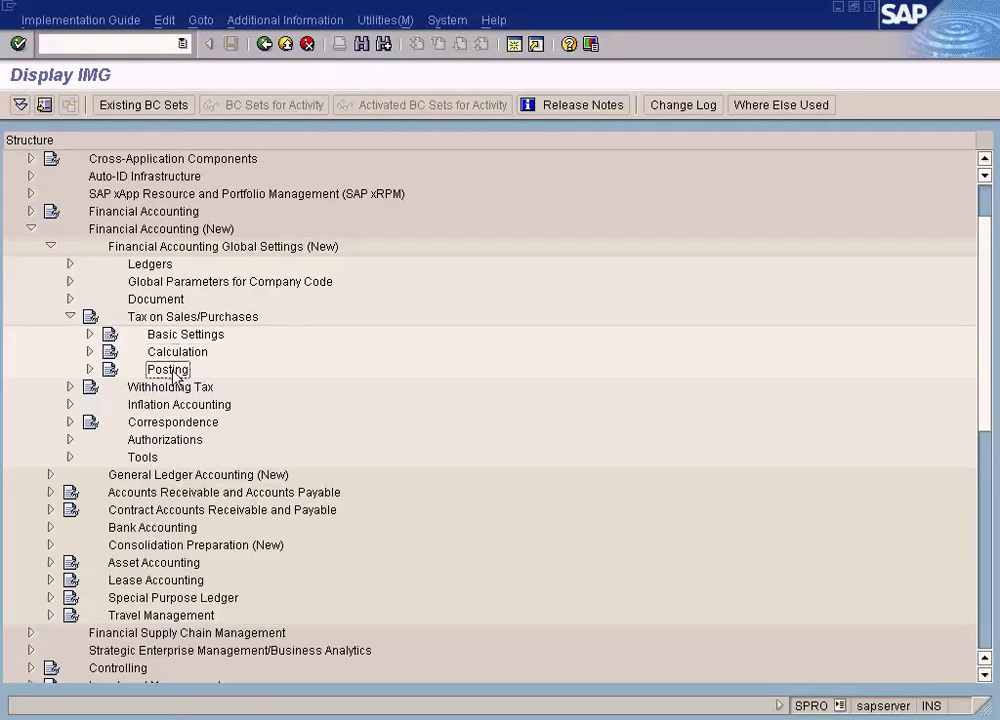
{"action": "left_click", "coordinate": [90, 334]}
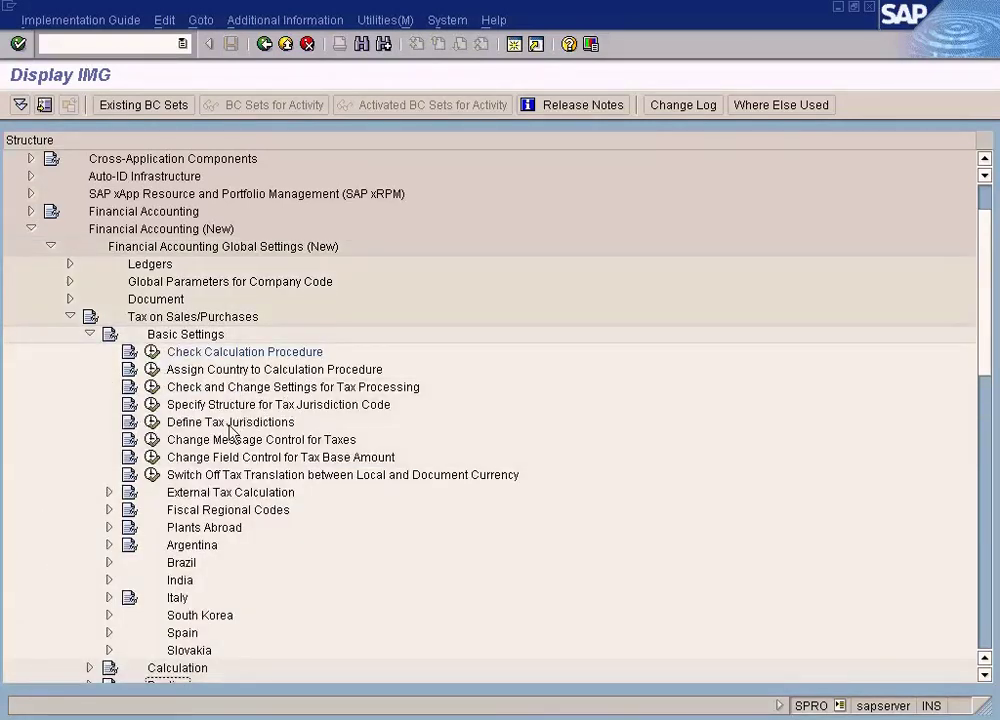
{"action": "left_click", "coordinate": [152, 423]}
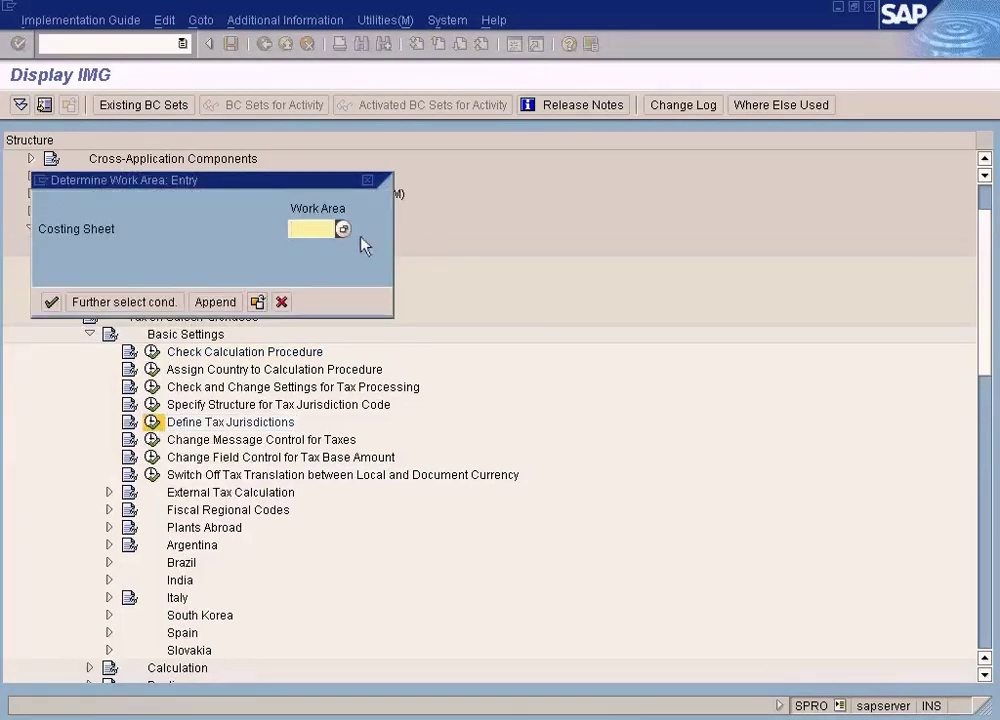
- Choose costing sheet TAXUSJ (Standard Jurisdiction Code) as the work area and open its tax jurisdiction overview
{"action": "left_click", "coordinate": [342, 230]}
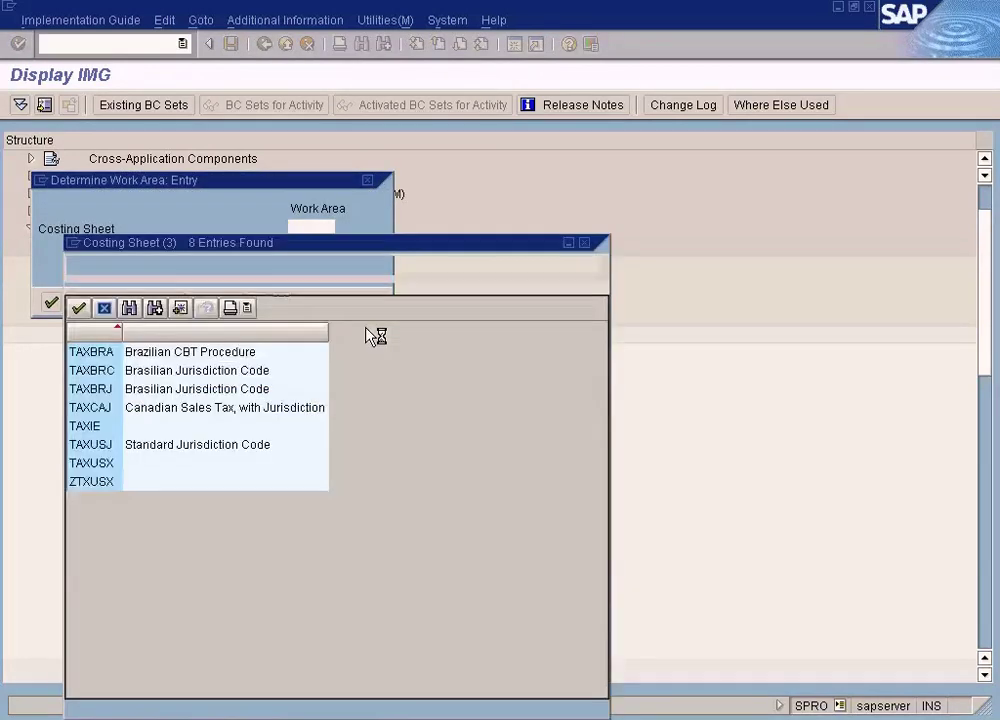
{"action": "left_click", "coordinate": [130, 451]}
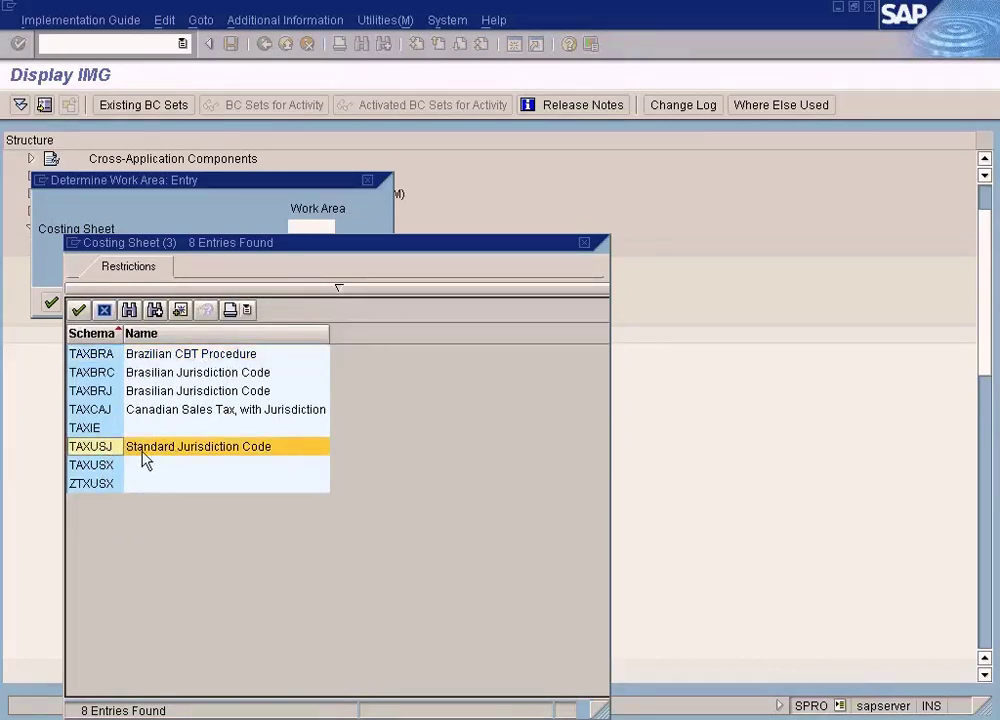
{"action": "double_click", "coordinate": [113, 455]}
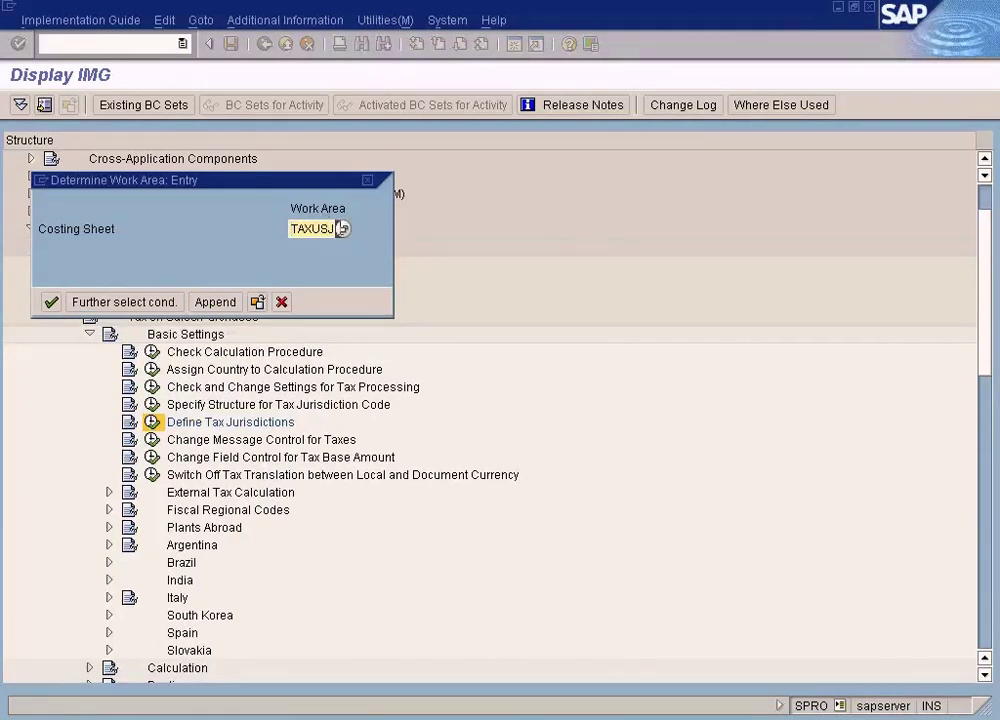
{"action": "left_click", "coordinate": [342, 228]}
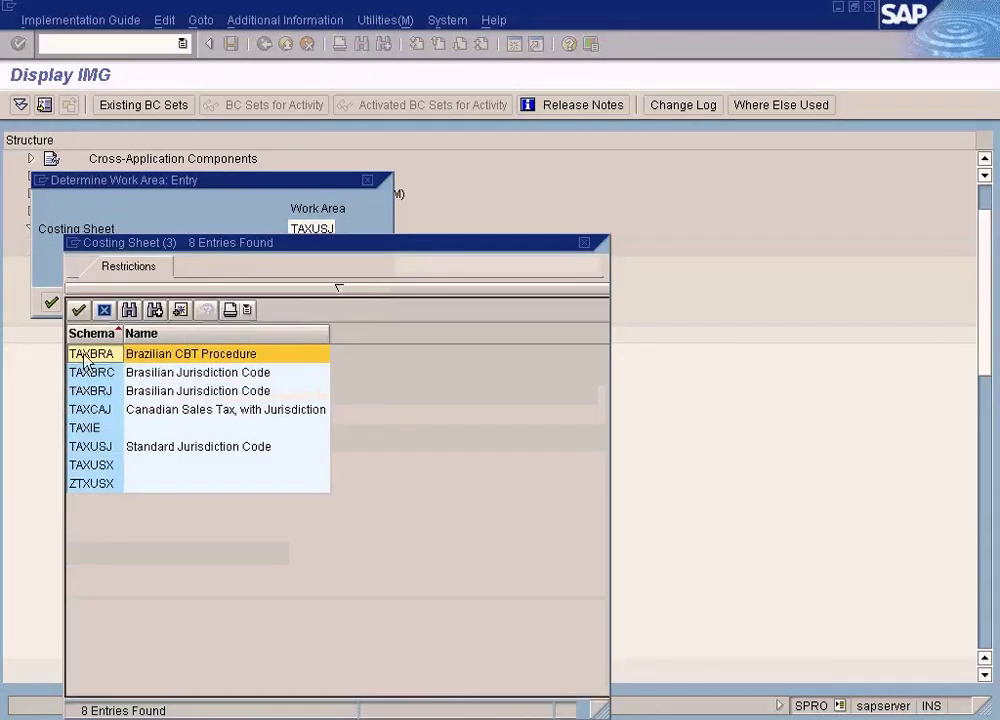
{"action": "left_click", "coordinate": [583, 243]}
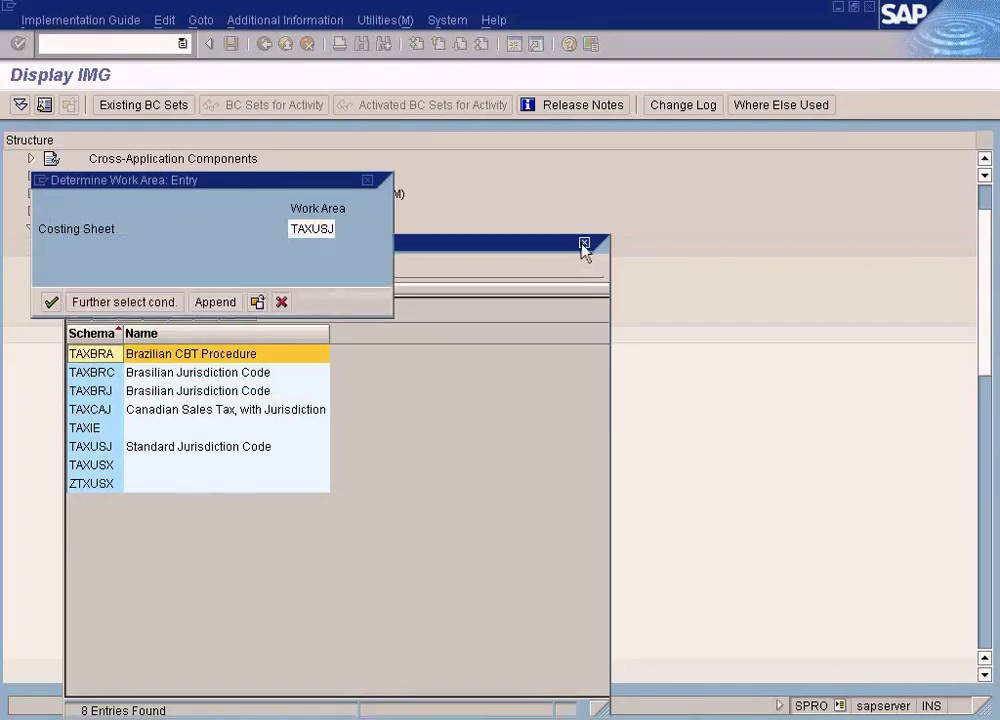
{"action": "left_click", "coordinate": [51, 302]}
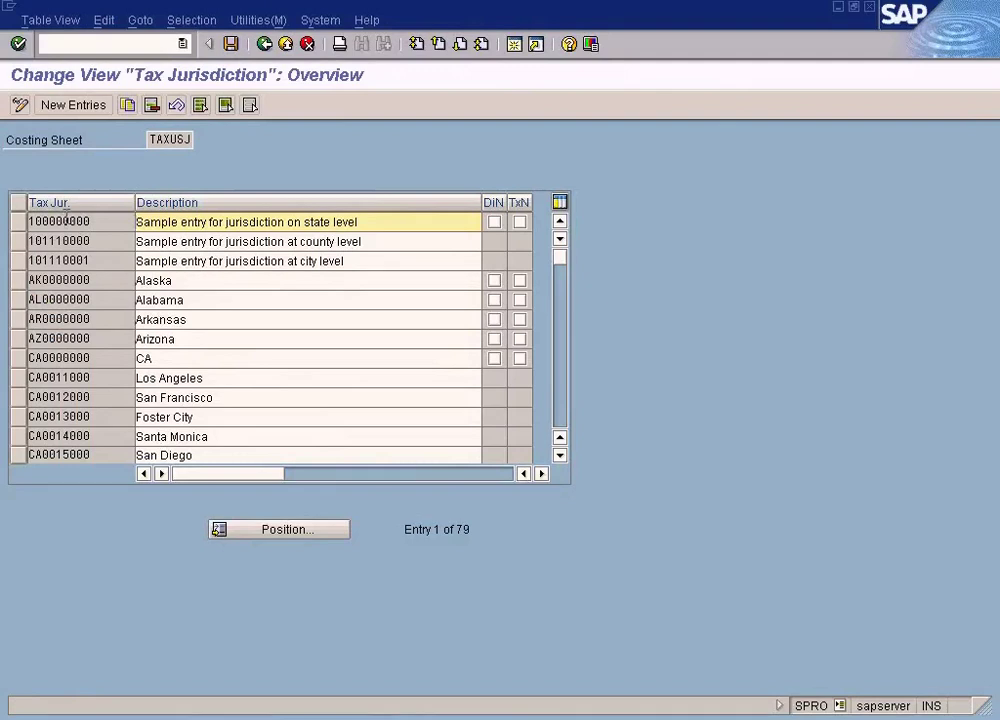
- Examine the tax jurisdictions of costing sheet TAXUSJ, especially the Missouri and Kansas City entries, and return to the implementation guide
{"action": "left_click", "coordinate": [282, 262]}
{"action": "left_click", "coordinate": [252, 281]}
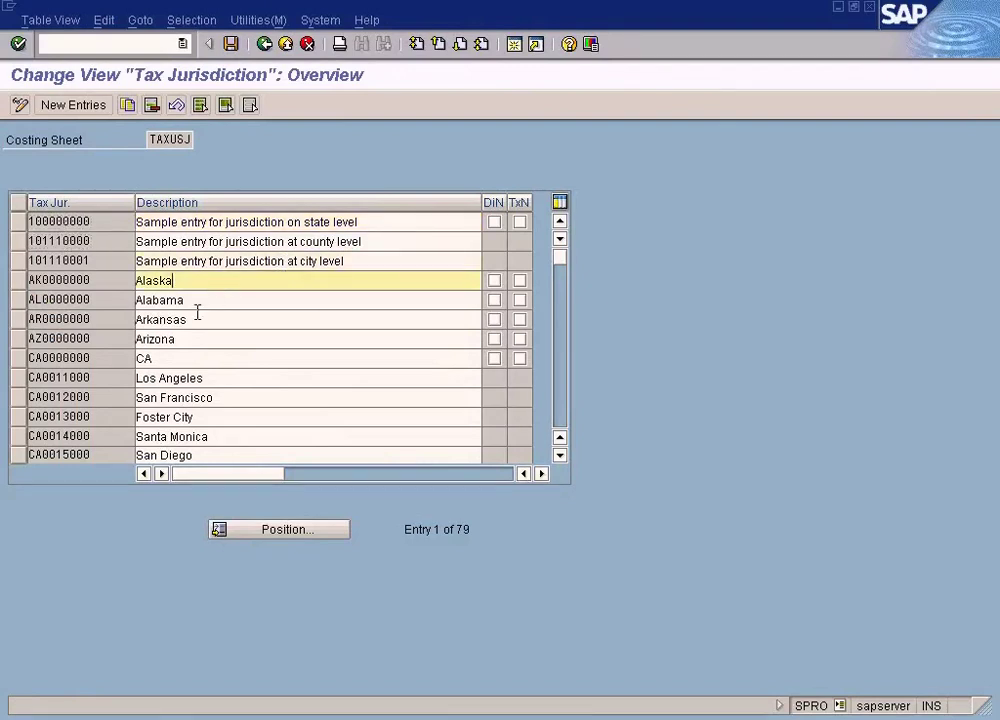
{"action": "left_click", "coordinate": [187, 320]}
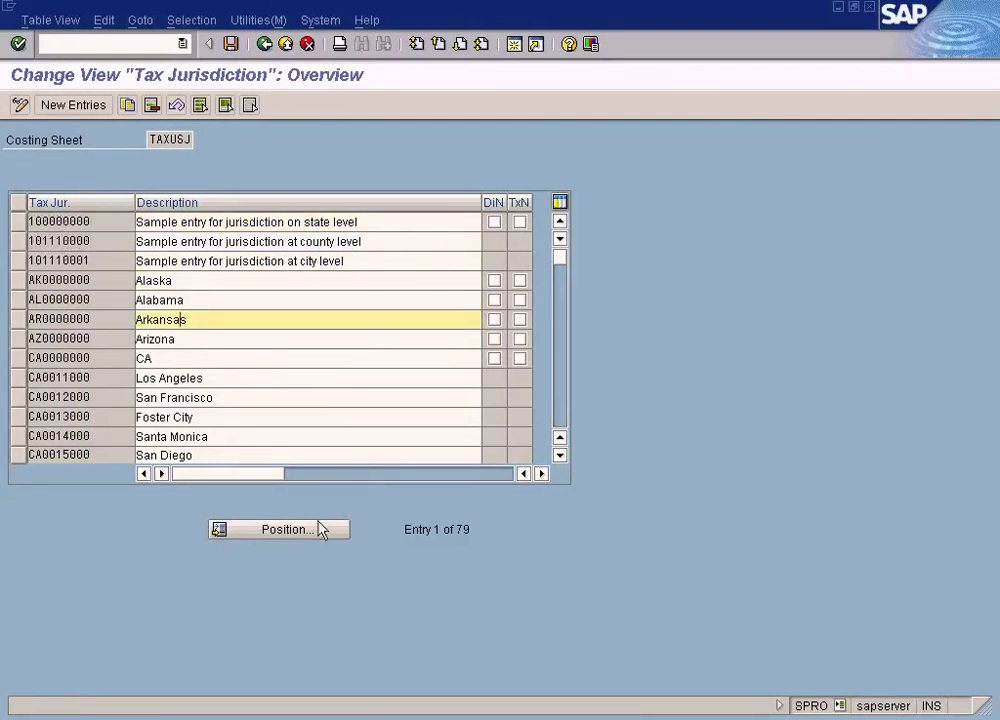
{"action": "left_click", "coordinate": [560, 425]}
{"action": "left_click", "coordinate": [560, 425]}
{"action": "left_click", "coordinate": [560, 425]}
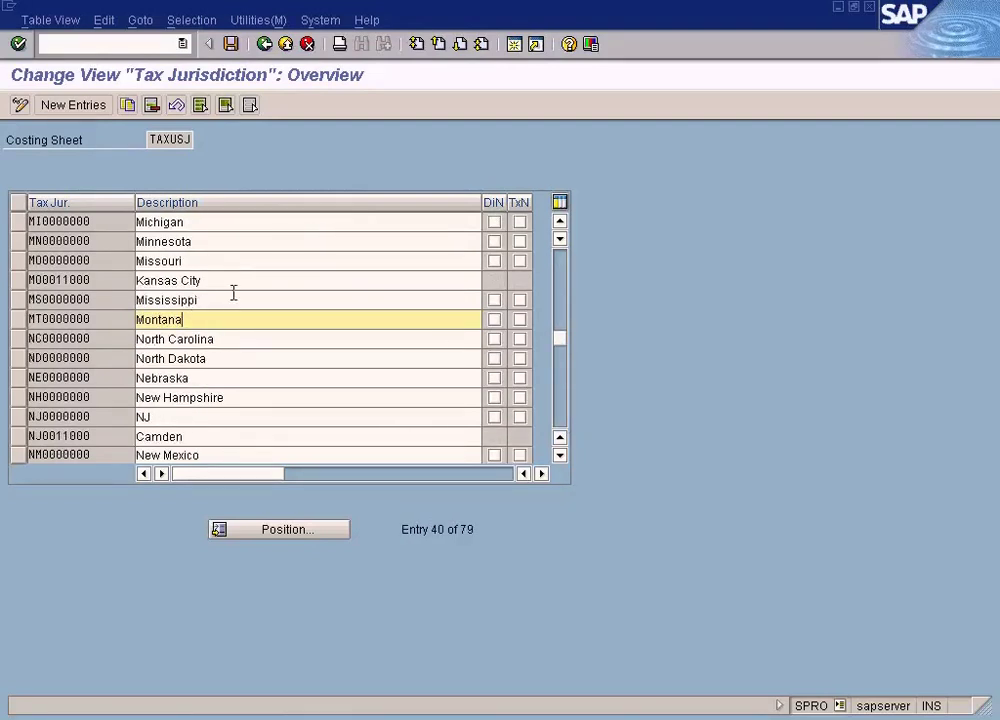
{"action": "left_click", "coordinate": [180, 261]}
{"action": "left_click", "coordinate": [198, 280]}
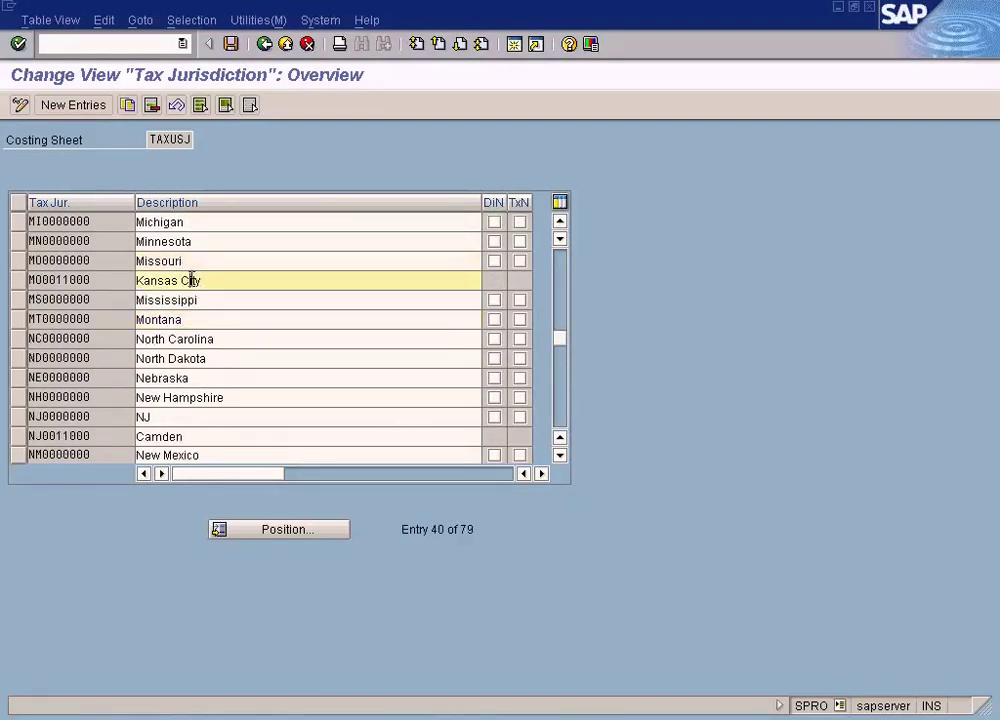
{"action": "left_click", "coordinate": [88, 280]}
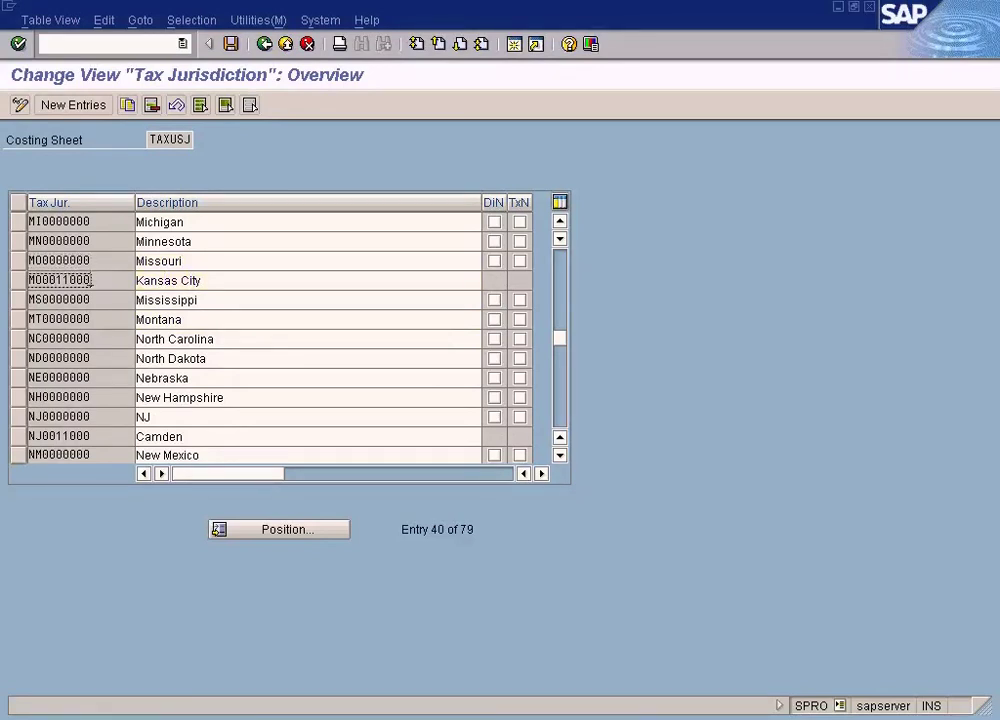
{"action": "left_click", "coordinate": [188, 261]}
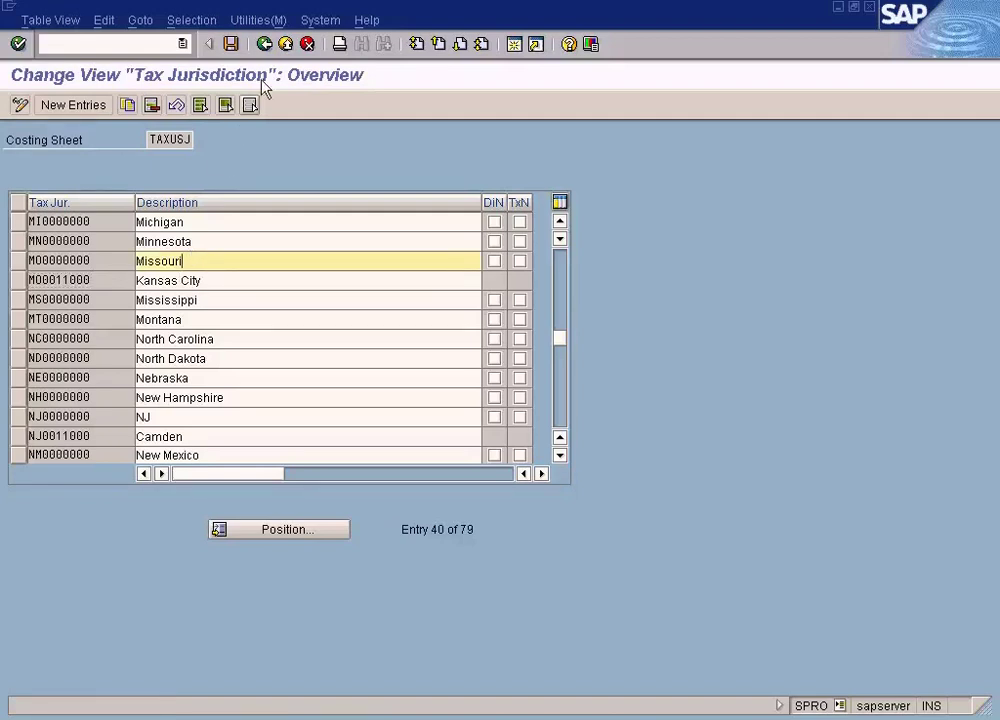
{"action": "left_click", "coordinate": [265, 46]}
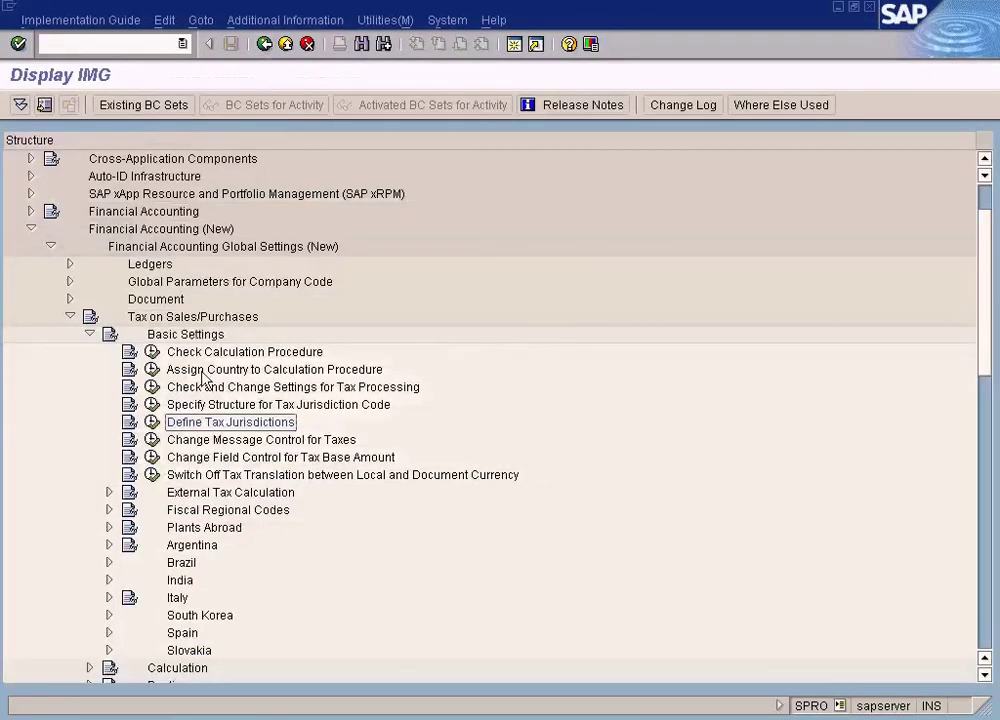
- Reopen Define Tax Jurisdictions, check the available costing sheets including TAXUSJ, and dismiss the list without choosing one
{"action": "left_click", "coordinate": [152, 423]}
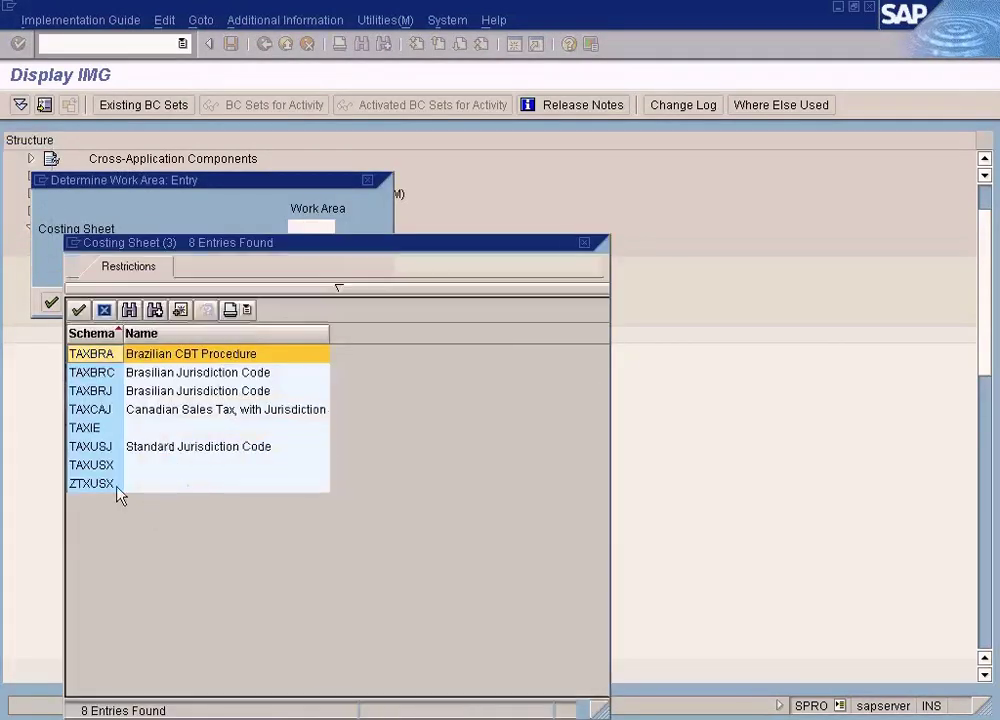
{"action": "left_click", "coordinate": [105, 446]}
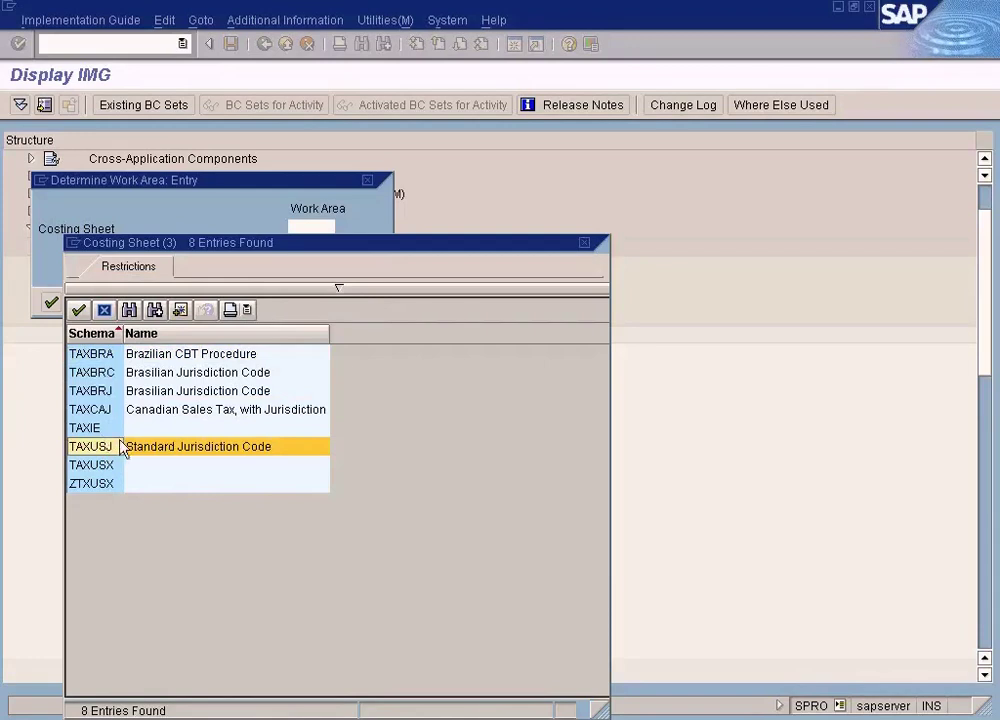
{"action": "left_click", "coordinate": [585, 243]}
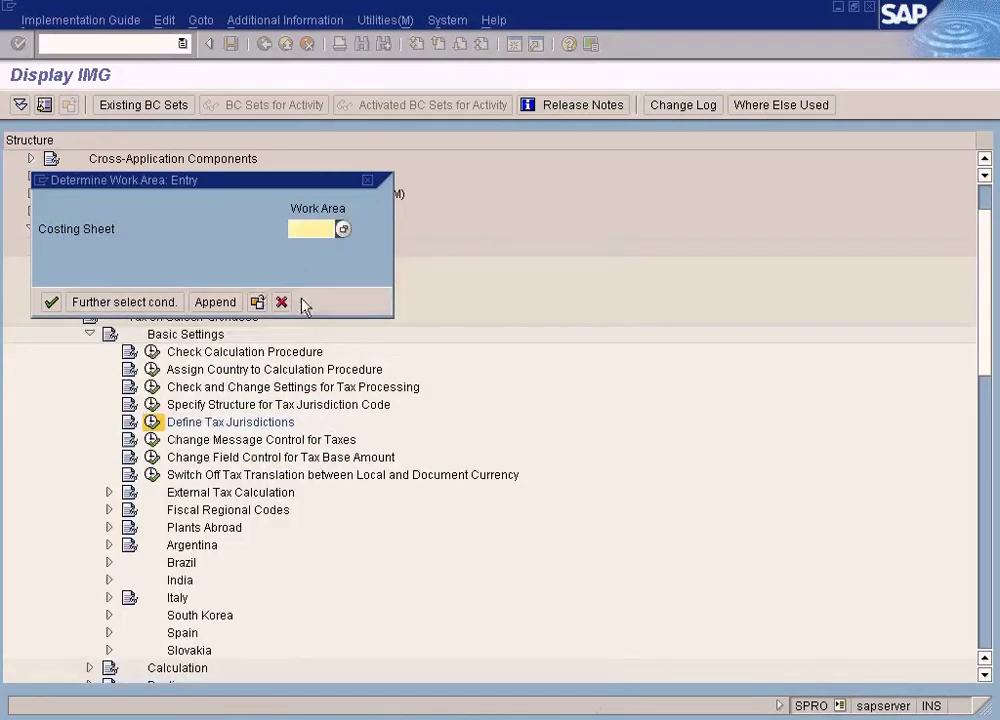
- Exit the costing sheet work area prompt and execute the Assign Country to Calculation Procedure activity
{"action": "left_click", "coordinate": [281, 299]}
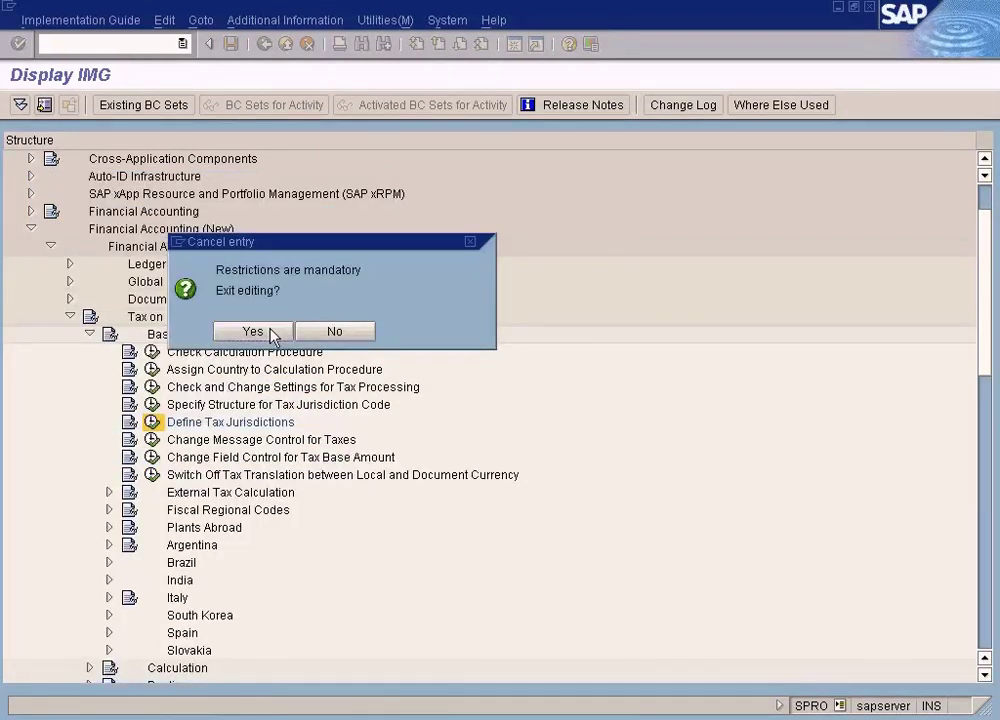
{"action": "left_click", "coordinate": [270, 336]}
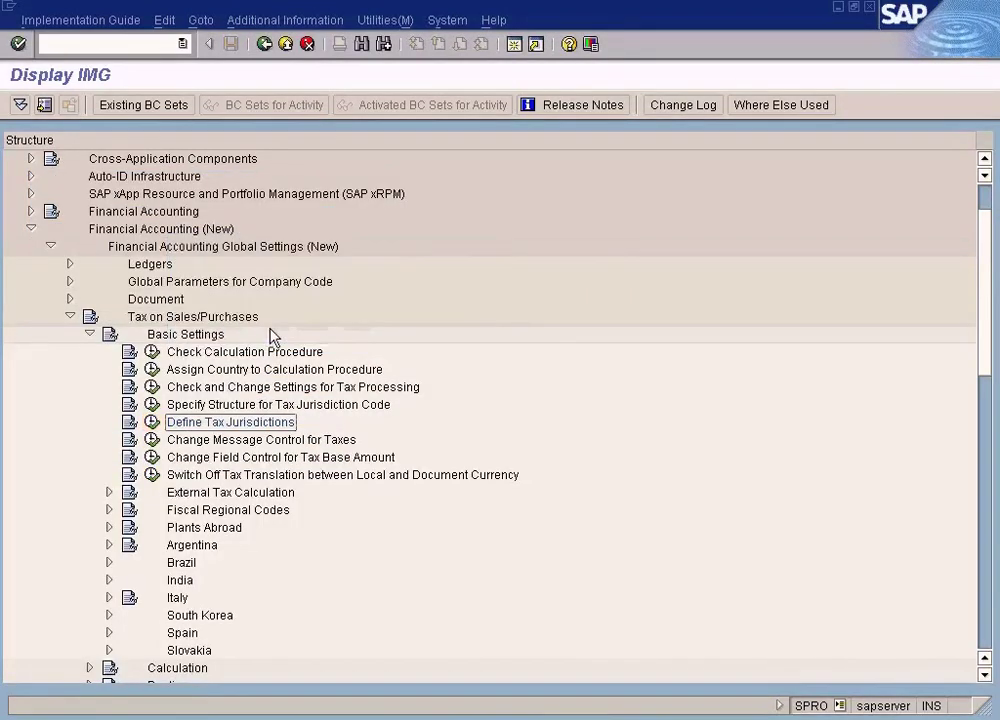
{"action": "left_click", "coordinate": [233, 372]}
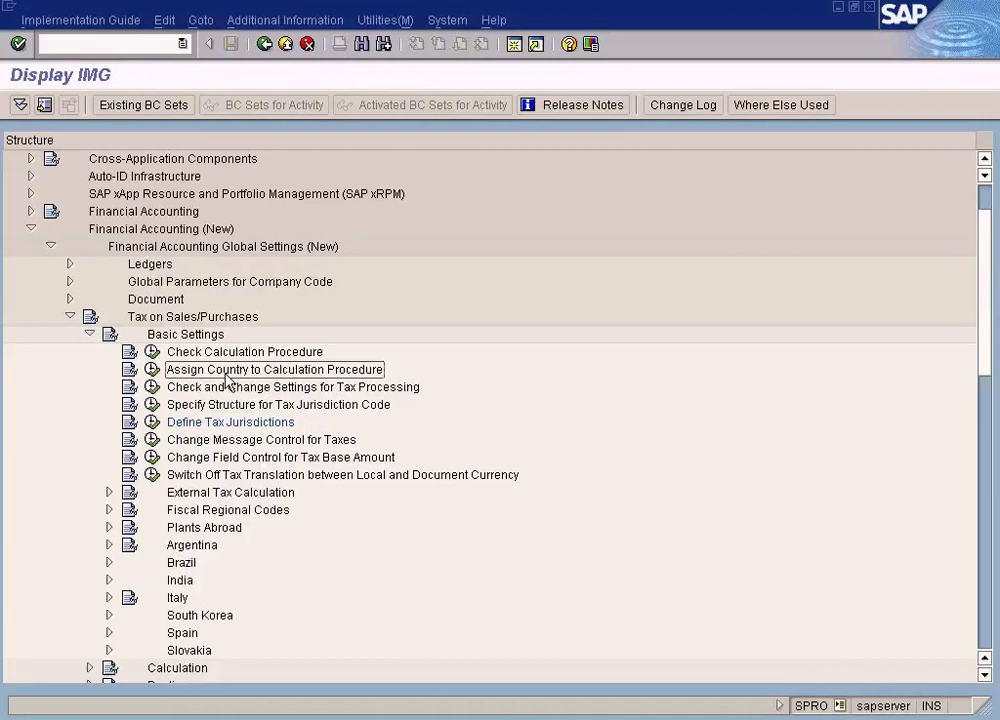
{"action": "left_click", "coordinate": [152, 370]}
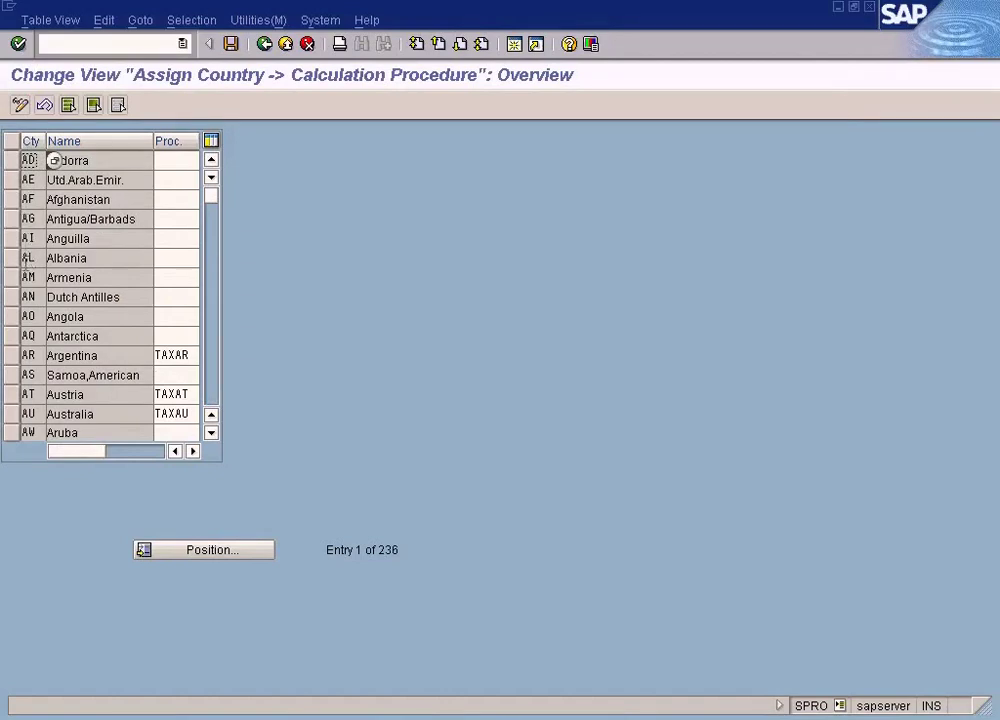
- Position the country list on US, check its assigned calculation procedure, and return to the implementation guide
{"action": "left_click", "coordinate": [167, 550]}
{"action": "type", "text": "us"}
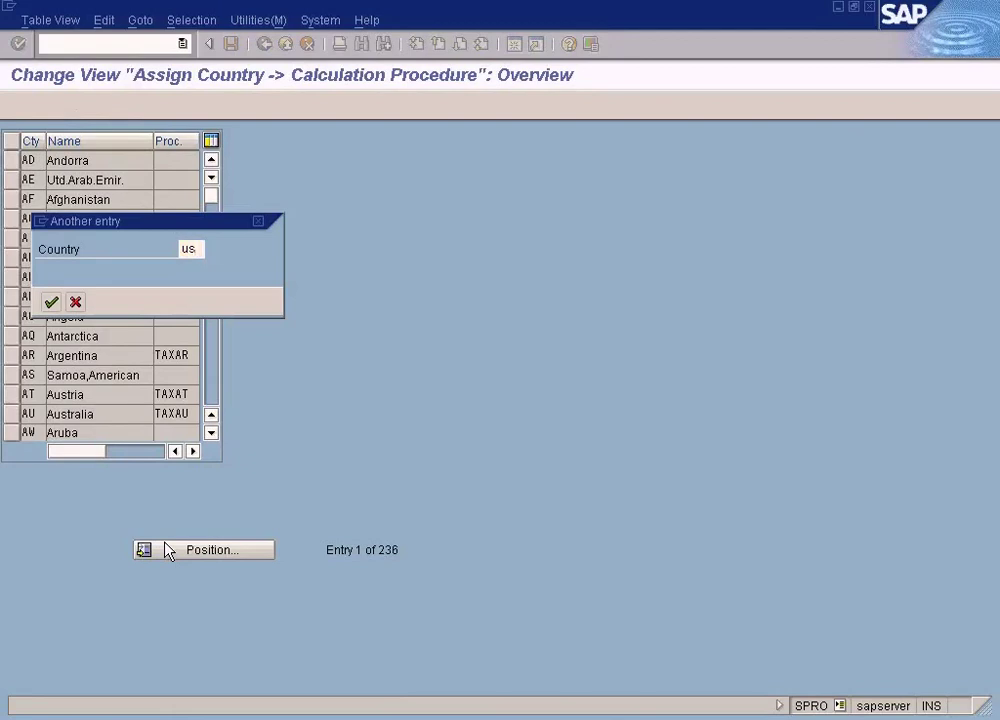
{"action": "key", "text": "Return"}
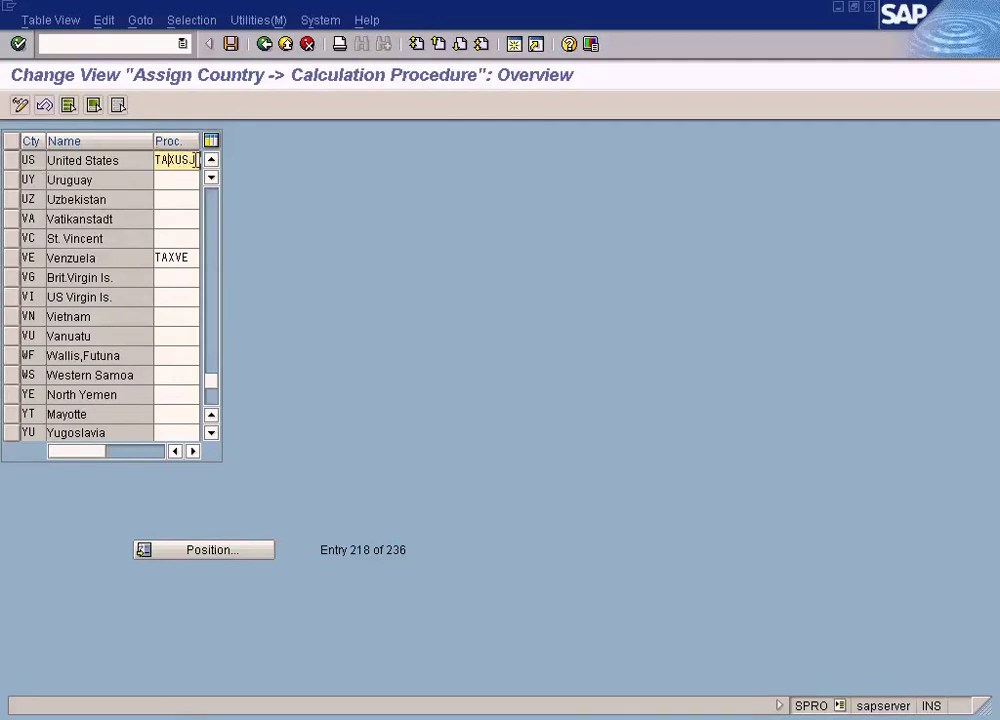
{"action": "left_click_drag", "start_coordinate": [196, 160], "coordinate": [132, 157]}
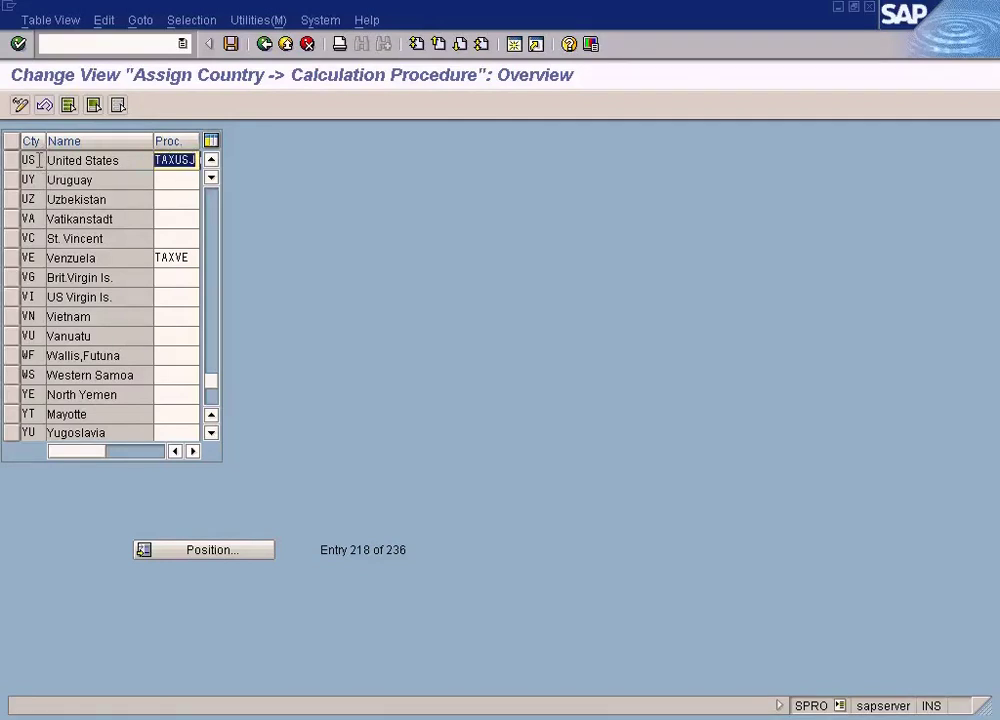
{"action": "left_click", "coordinate": [264, 43]}
- Execute Check Calculation Procedure and open its Define Procedures activity
{"action": "left_click", "coordinate": [250, 355]}
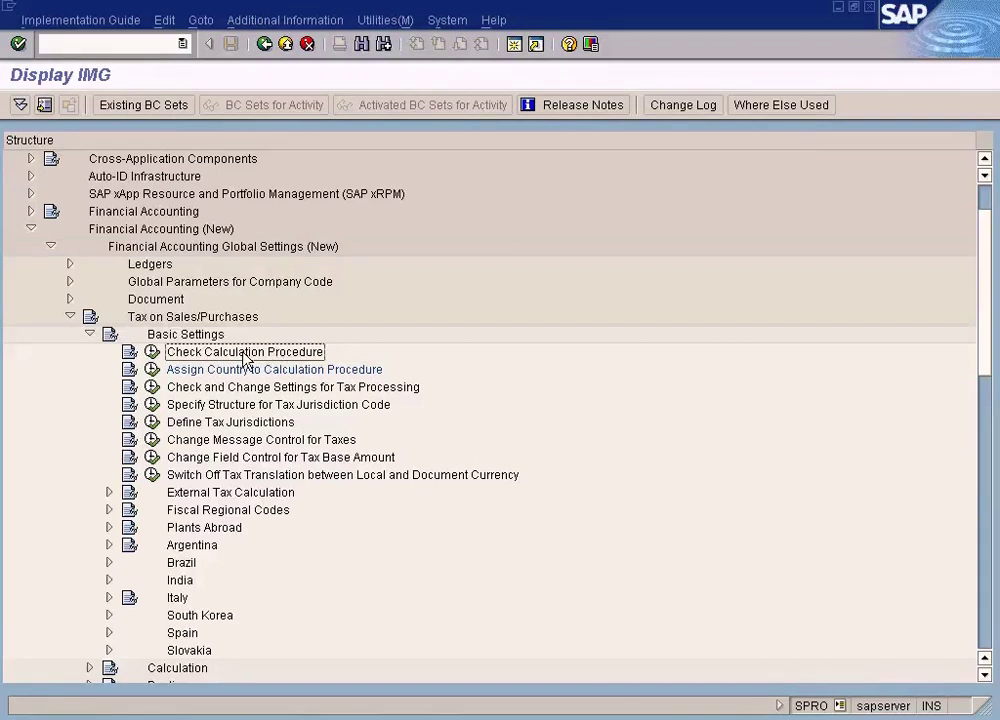
{"action": "left_click", "coordinate": [152, 352]}
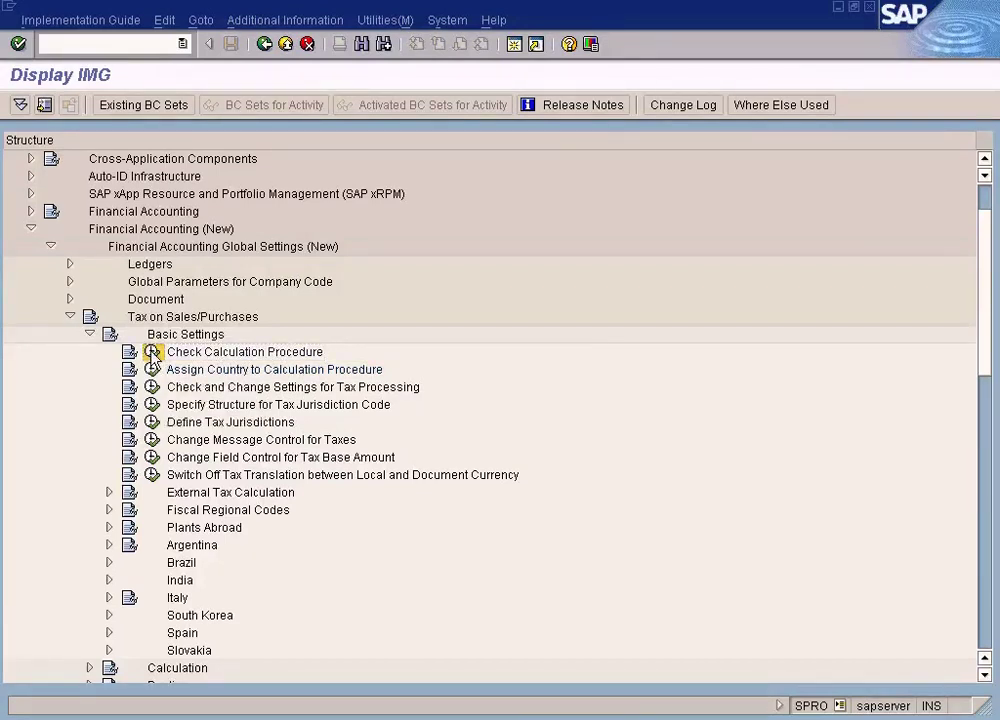
{"action": "left_click", "coordinate": [117, 245]}
{"action": "double_click", "coordinate": [117, 245]}
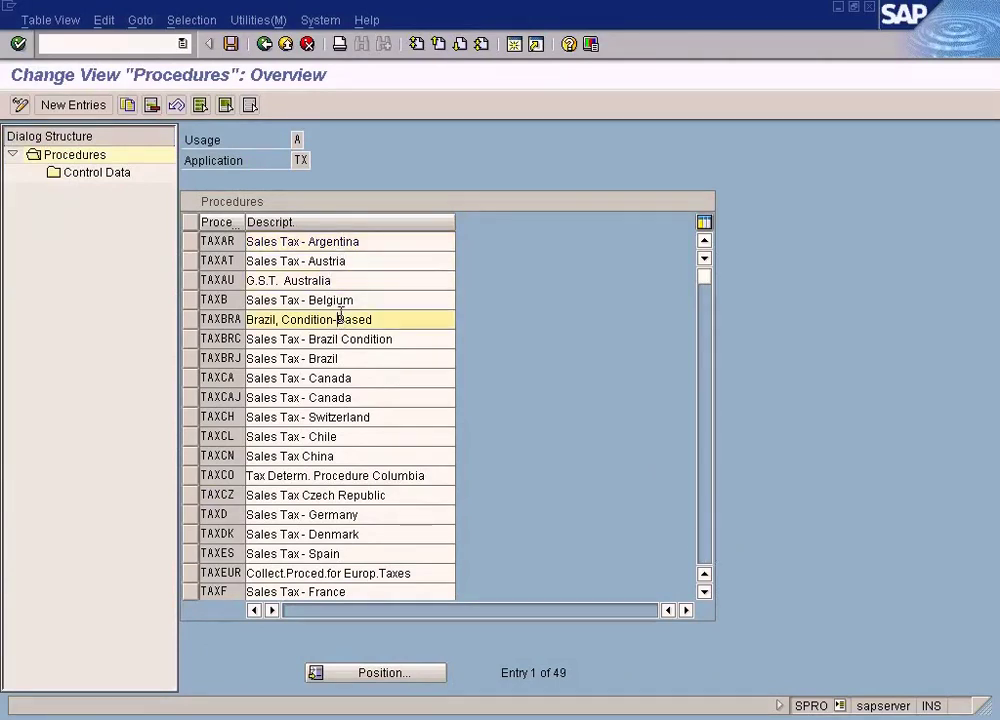
{"action": "left_click", "coordinate": [341, 356]}
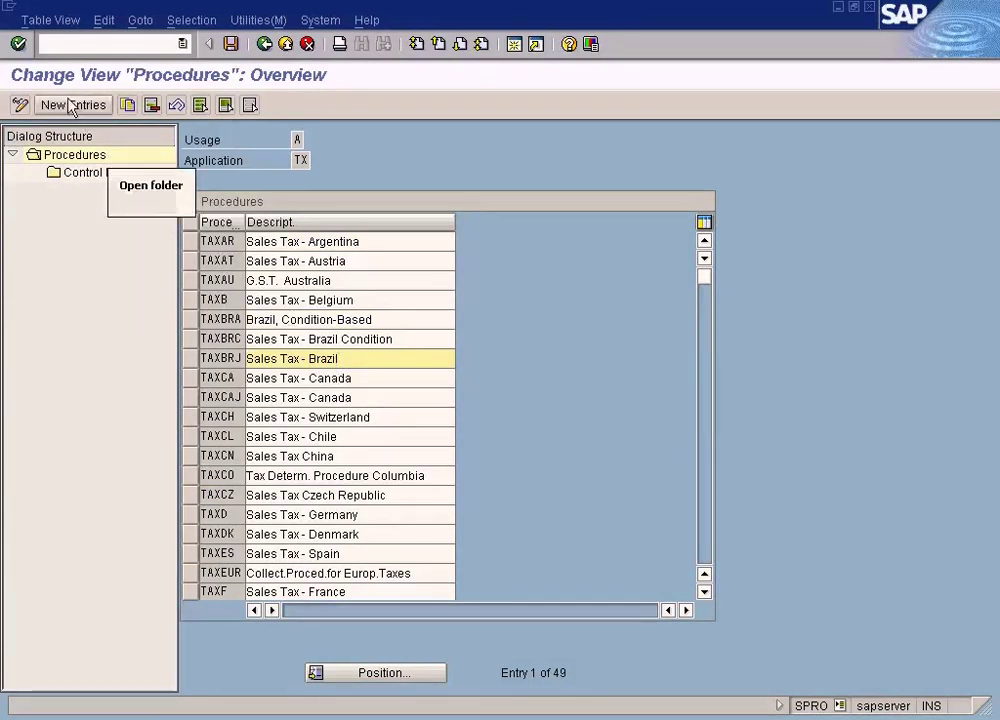
- Find procedure TAXUSJ (Sales Tax USA w. Jurisdictions) in the procedures list and open its control data
{"action": "left_click", "coordinate": [709, 529]}
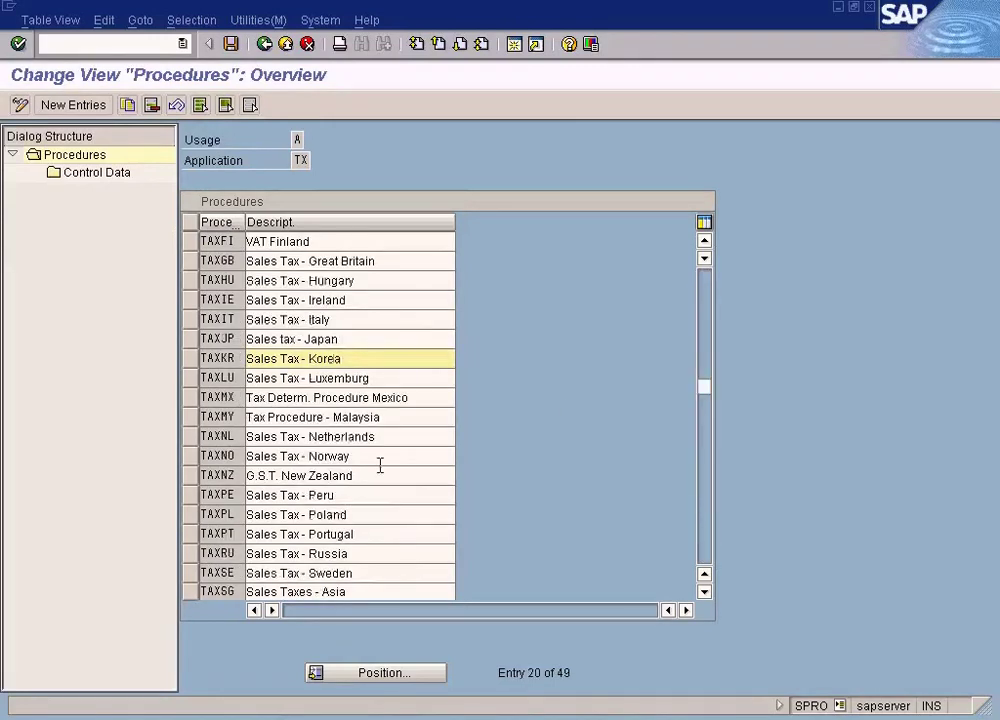
{"action": "left_click", "coordinate": [707, 527]}
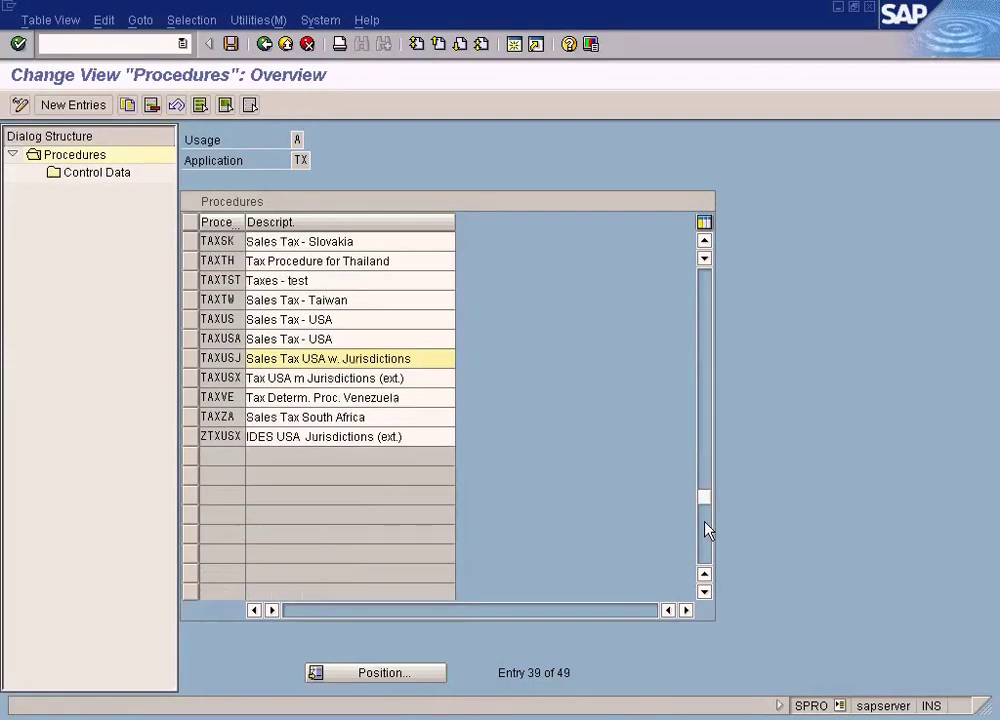
{"action": "left_click", "coordinate": [363, 335]}
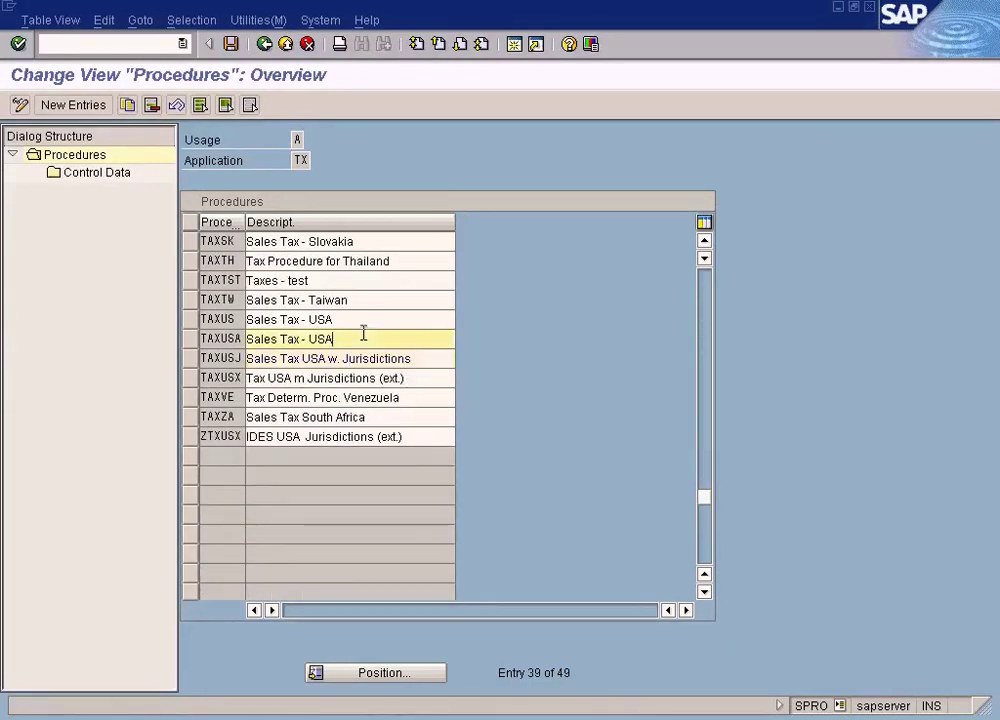
{"action": "left_click", "coordinate": [283, 358]}
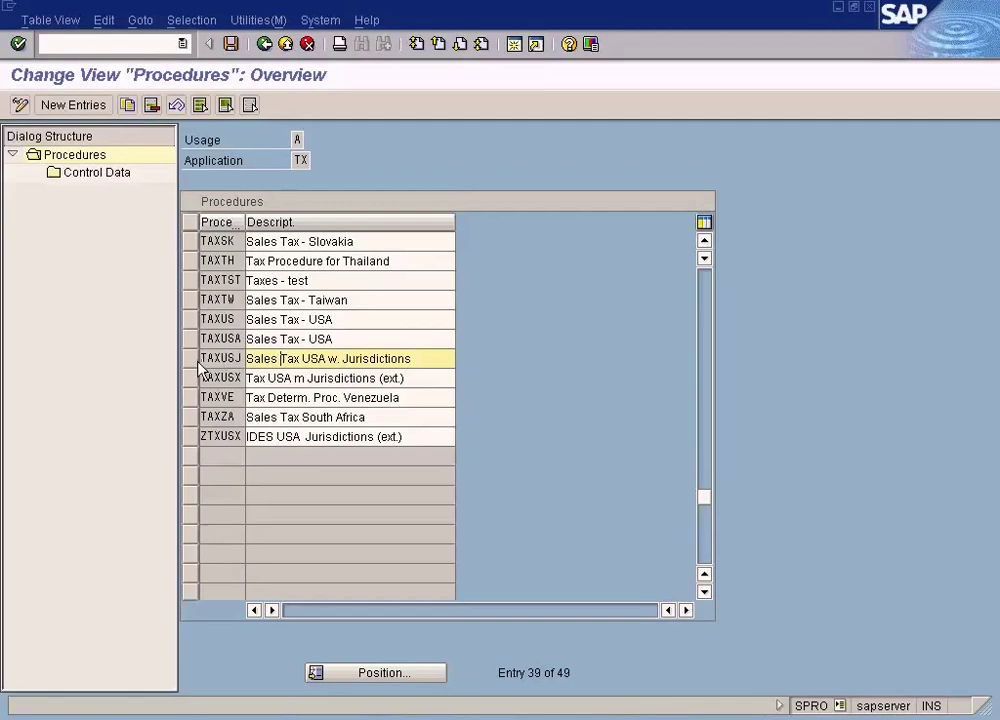
{"action": "left_click", "coordinate": [191, 360]}
{"action": "double_click", "coordinate": [100, 178]}
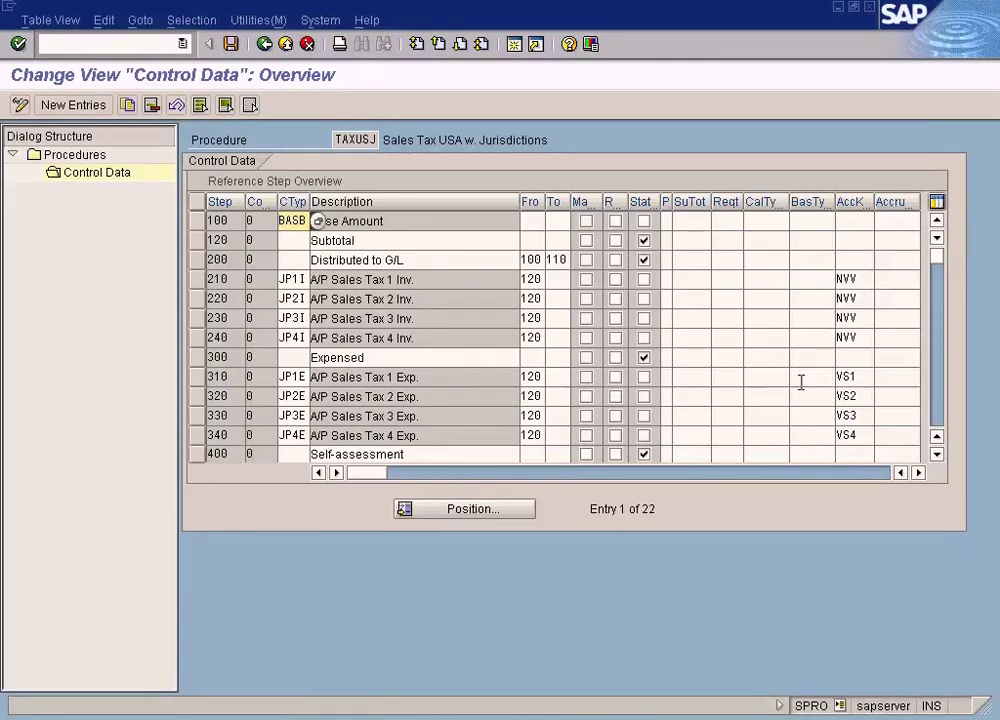
- Examine the TAXUSJ control data steps with their condition types and account keys, and go back to the implementation guide
{"action": "left_click", "coordinate": [938, 410]}
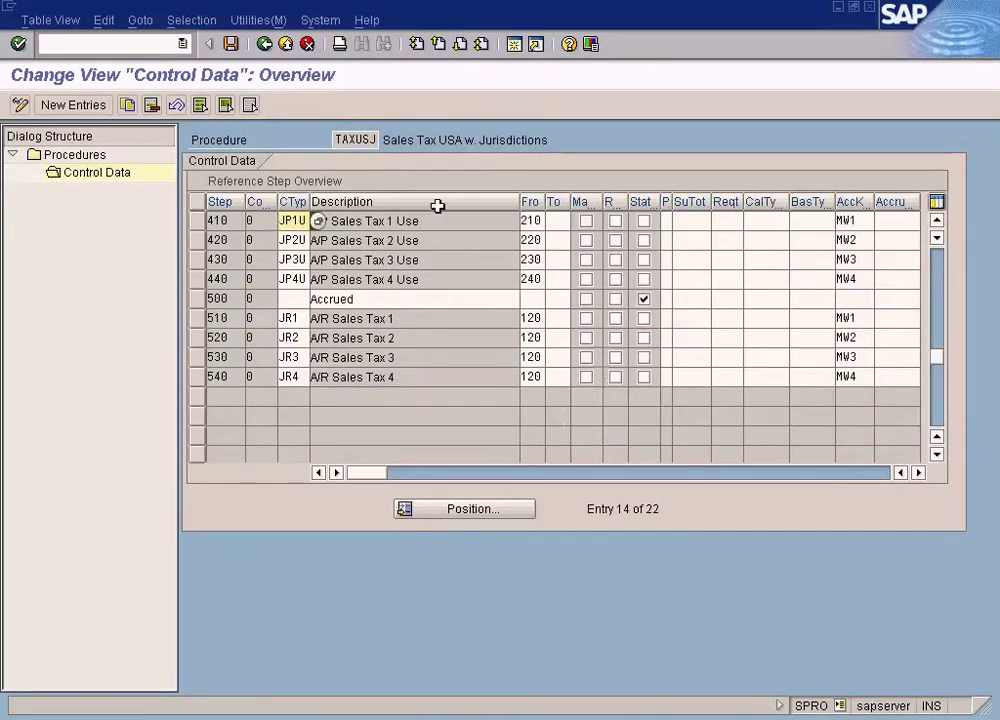
{"action": "left_click", "coordinate": [935, 268]}
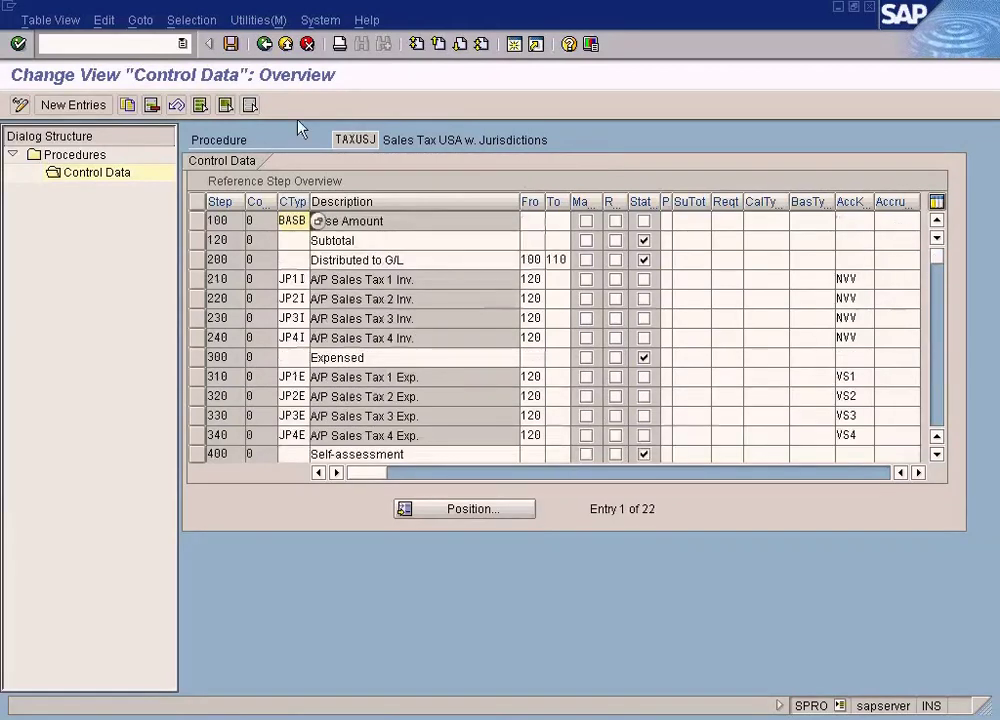
{"action": "left_click", "coordinate": [265, 45]}
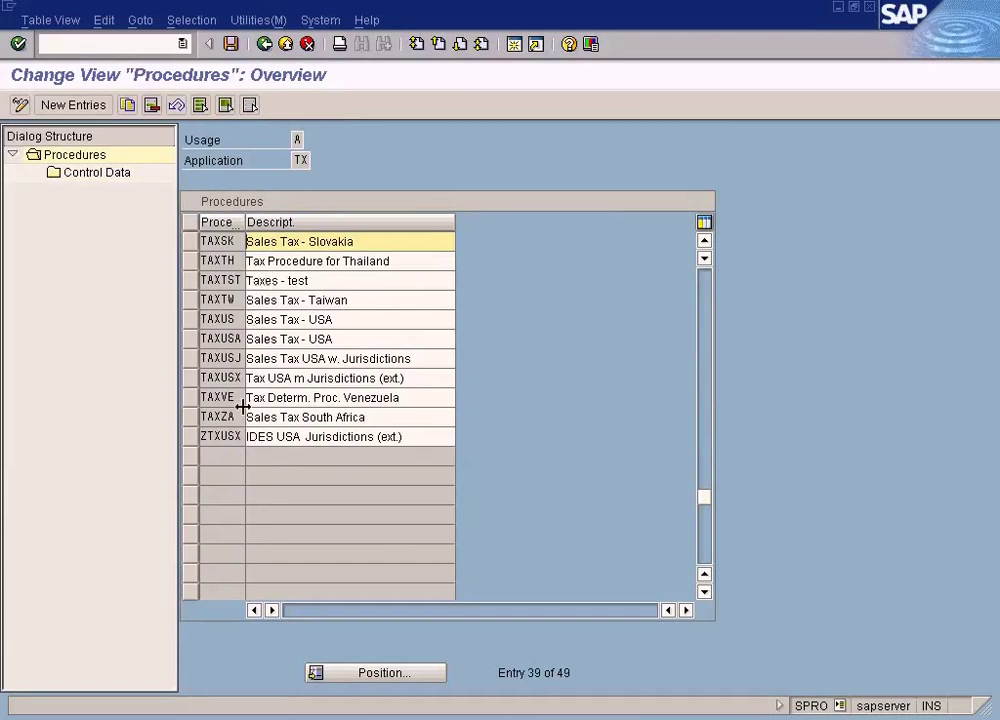
{"action": "left_click", "coordinate": [254, 365]}
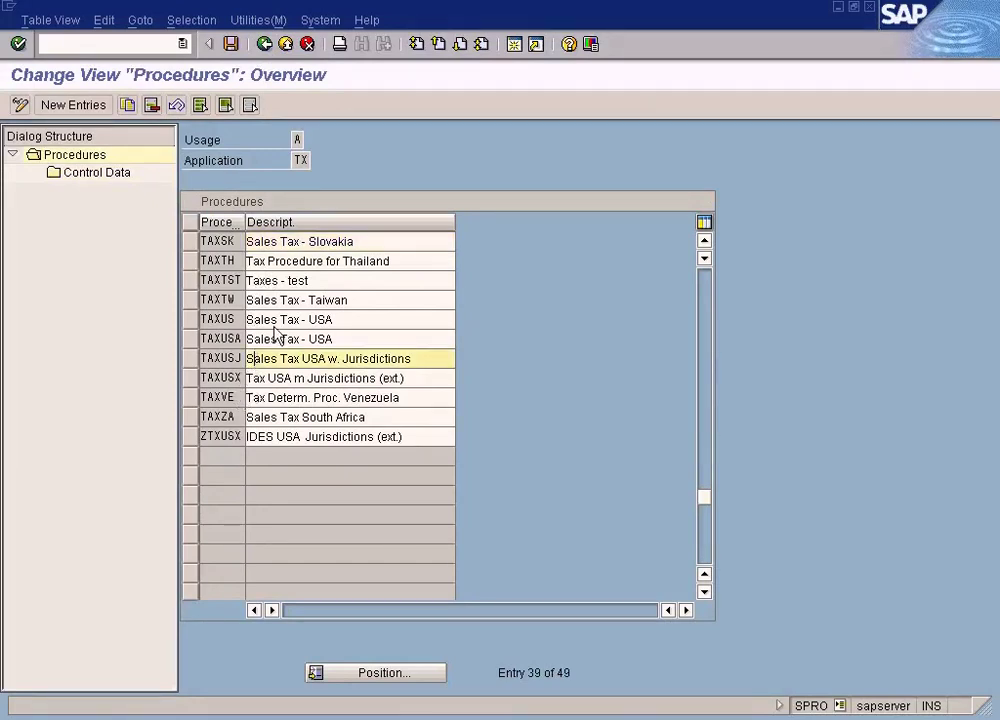
{"action": "left_click", "coordinate": [265, 45]}
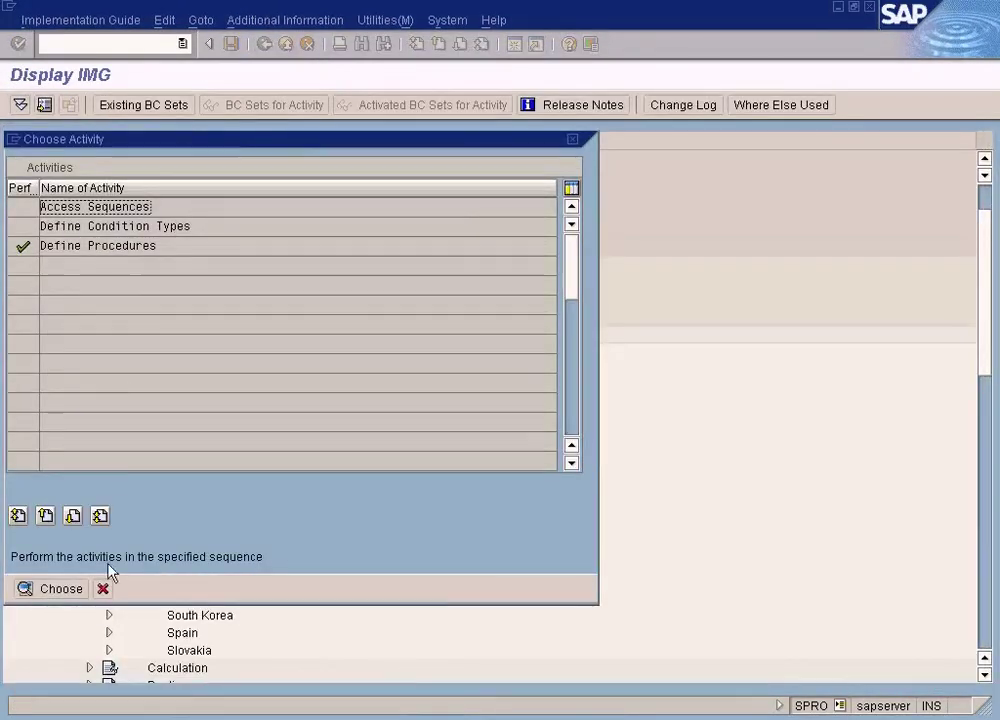
{"action": "left_click", "coordinate": [103, 589]}
- Reopen Assign Country to Calculation Procedure and browse which countries have a tax procedure assigned
{"action": "left_click", "coordinate": [152, 369]}
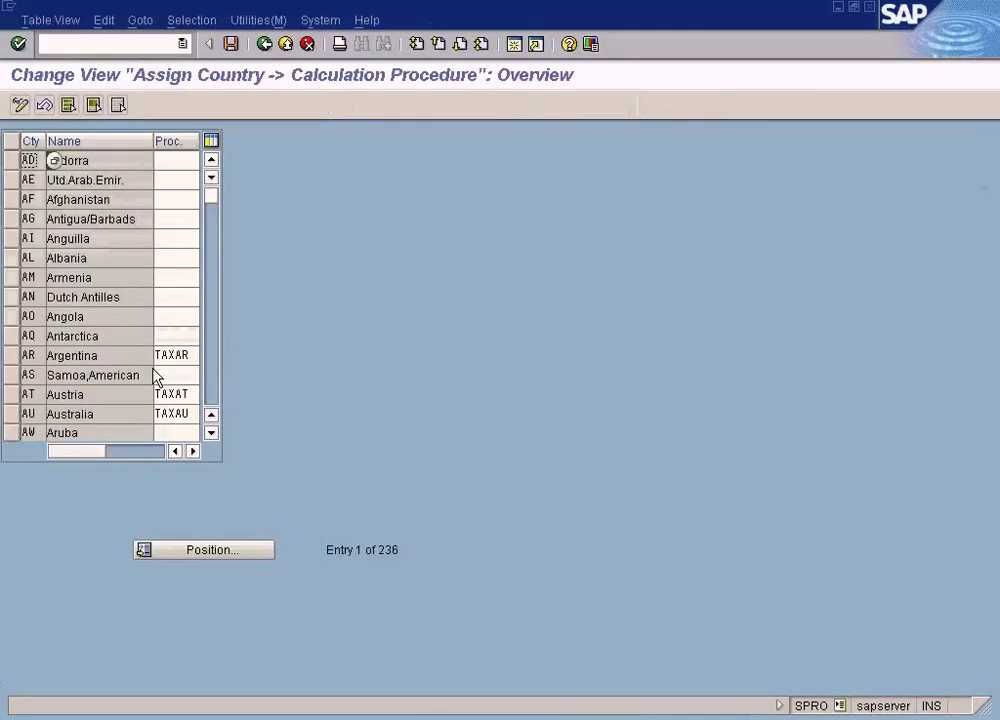
{"action": "left_click", "coordinate": [209, 402]}
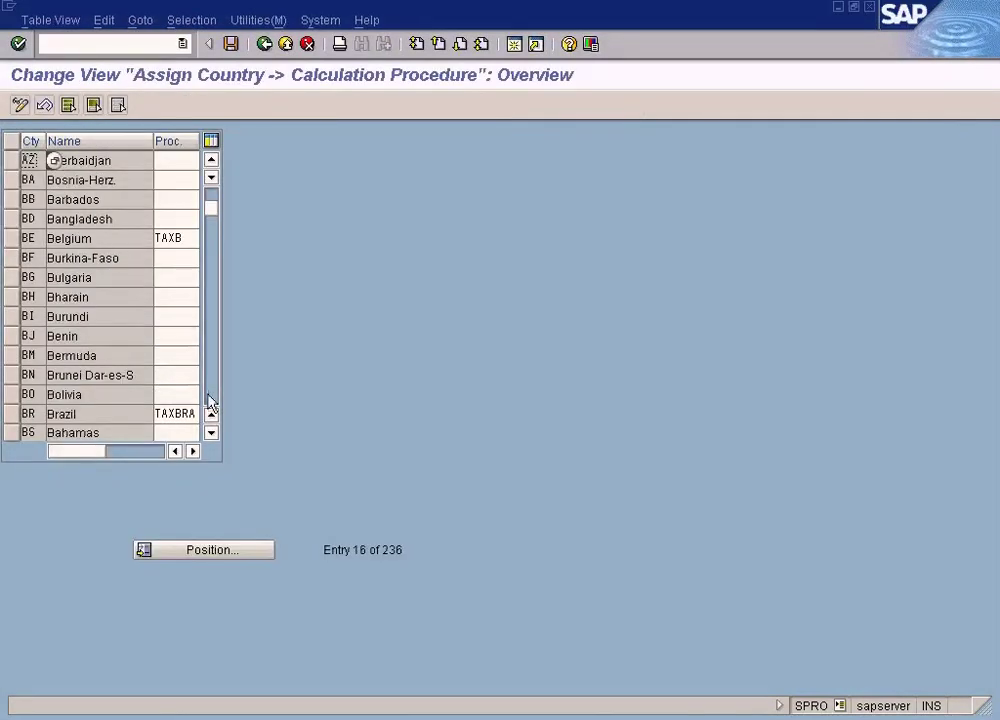
{"action": "left_click", "coordinate": [209, 402]}
{"action": "left_click", "coordinate": [209, 402]}
{"action": "left_click", "coordinate": [209, 402]}
{"action": "left_click", "coordinate": [209, 402]}
{"action": "left_click", "coordinate": [209, 402]}
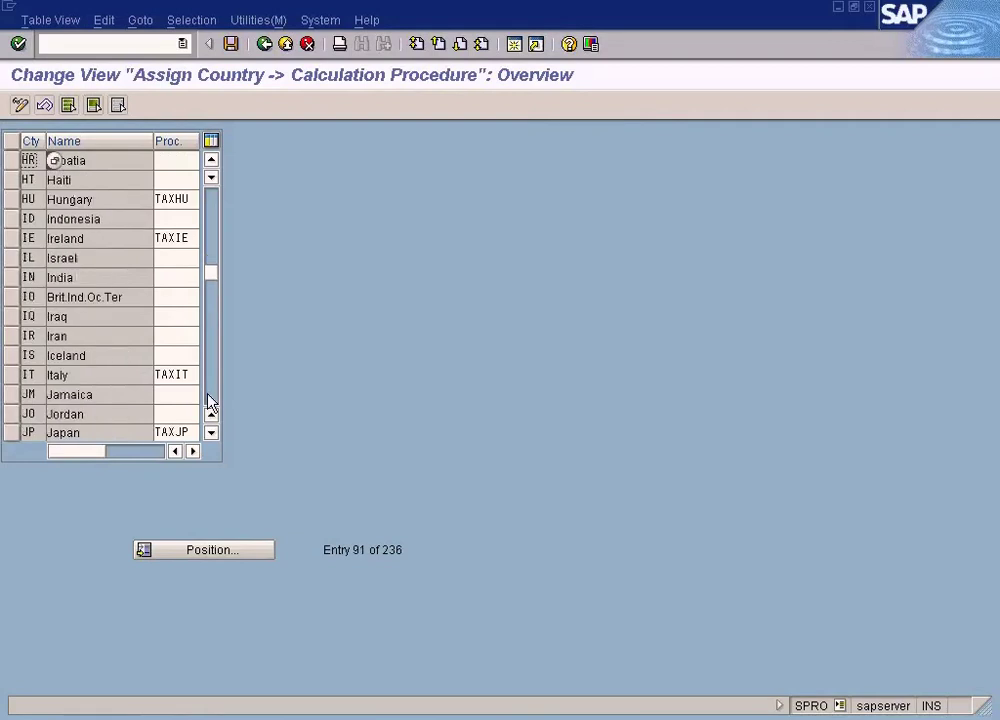
{"action": "left_click", "coordinate": [209, 402]}
{"action": "left_click", "coordinate": [209, 402]}
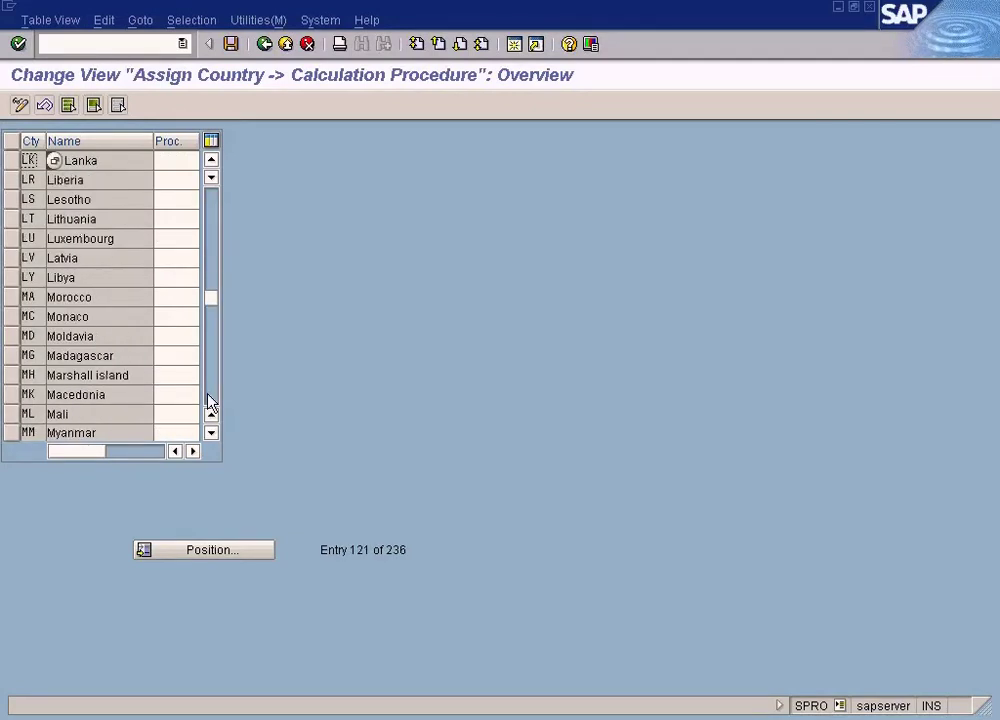
{"action": "left_click", "coordinate": [209, 402]}
{"action": "left_click", "coordinate": [209, 402]}
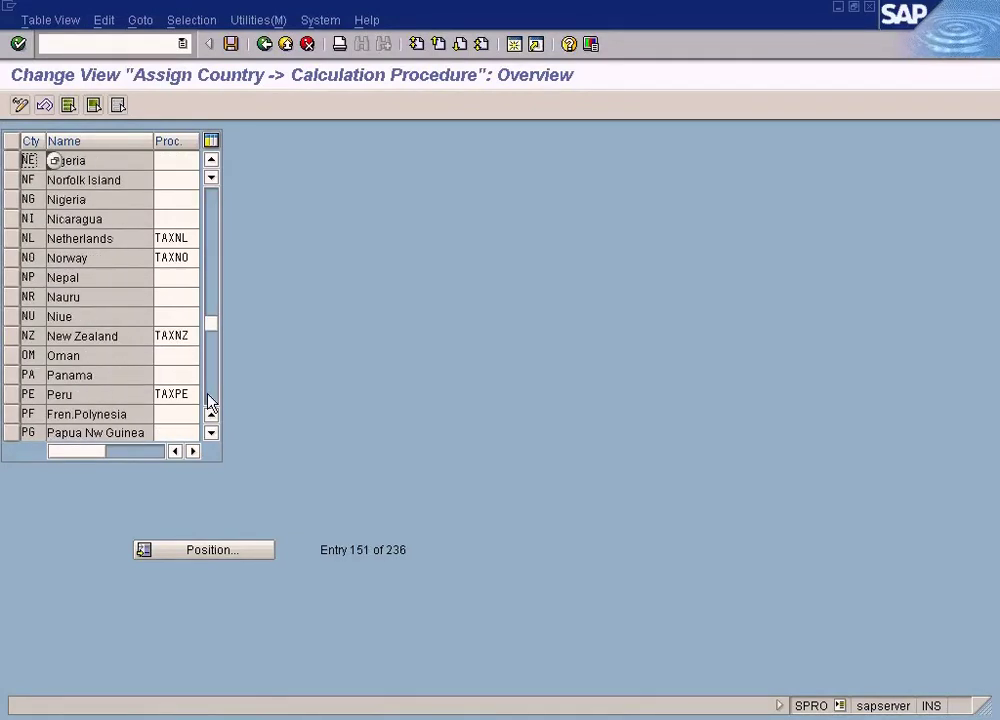
- Look up country US again to review the procedure assigned to United States, and leave the country assignment view
{"action": "left_click", "coordinate": [208, 548]}
{"action": "type", "text": "us"}
{"action": "key", "text": "Return"}
{"action": "left_click", "coordinate": [128, 160]}
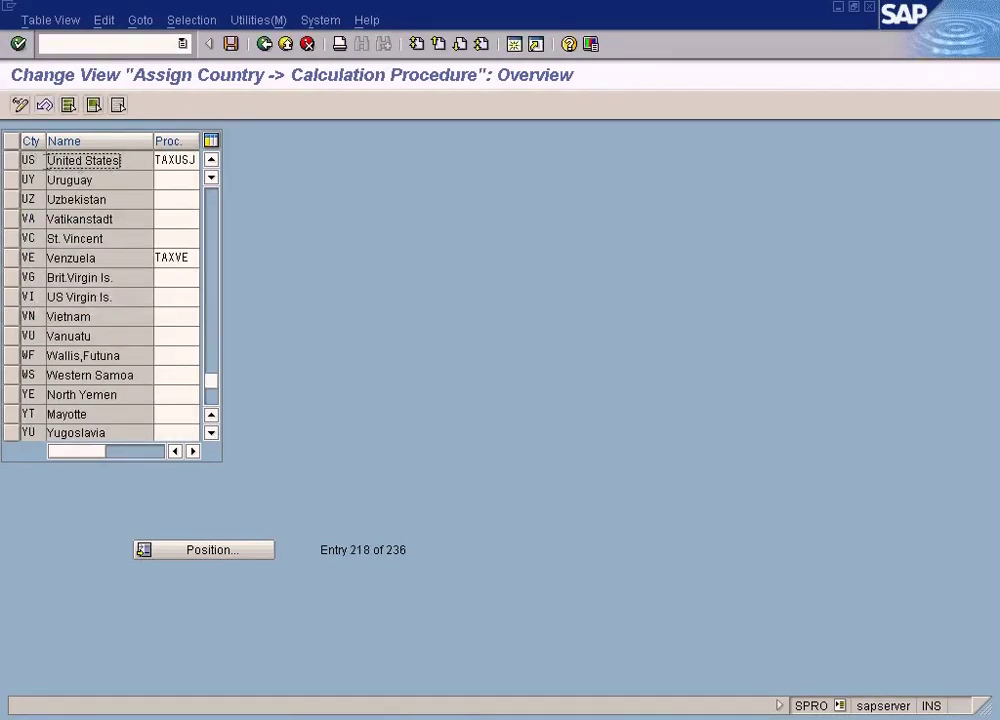
{"action": "left_click", "coordinate": [183, 160]}
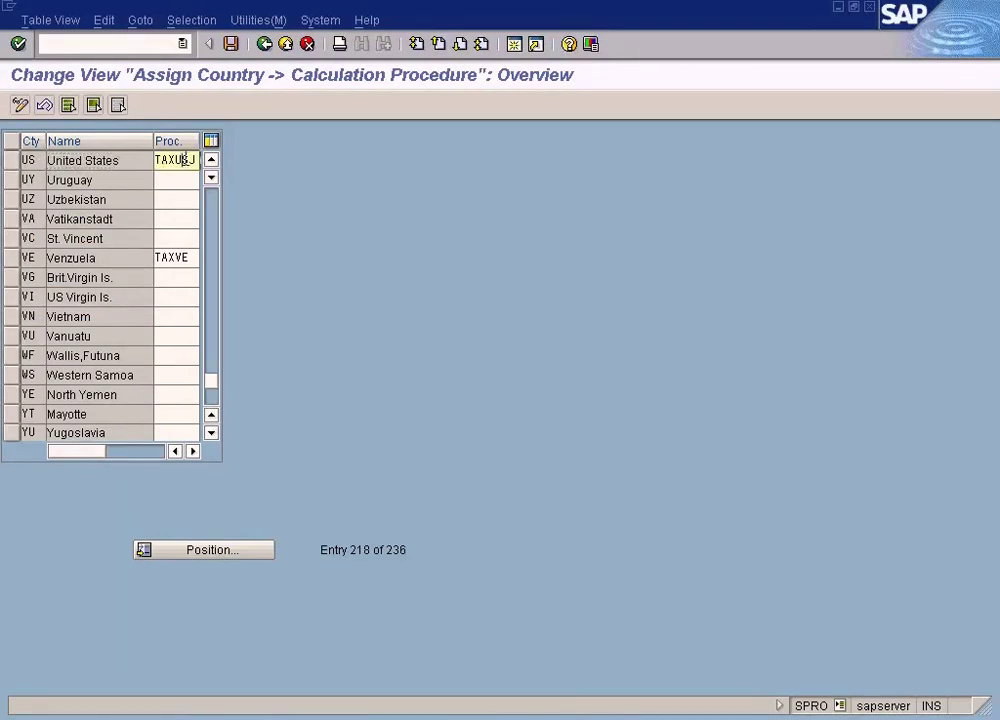
{"action": "left_click", "coordinate": [264, 44]}
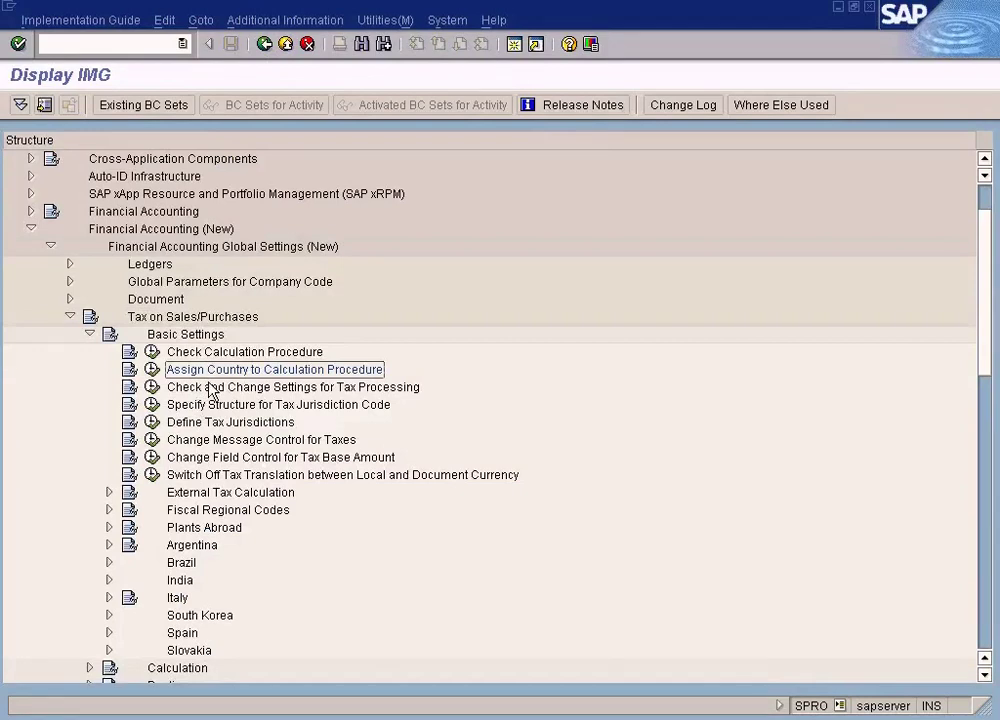
- Open Enter Global Parameters under Global Parameters for Company Code and position the list on company code SUN
{"action": "left_click", "coordinate": [70, 282]}
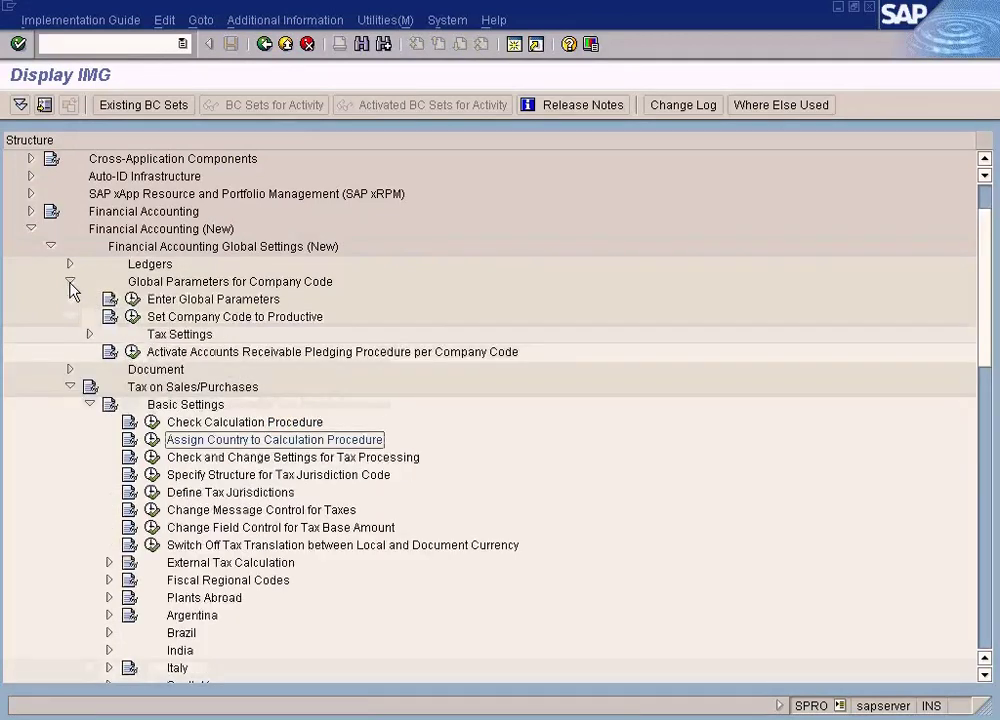
{"action": "left_click", "coordinate": [133, 299]}
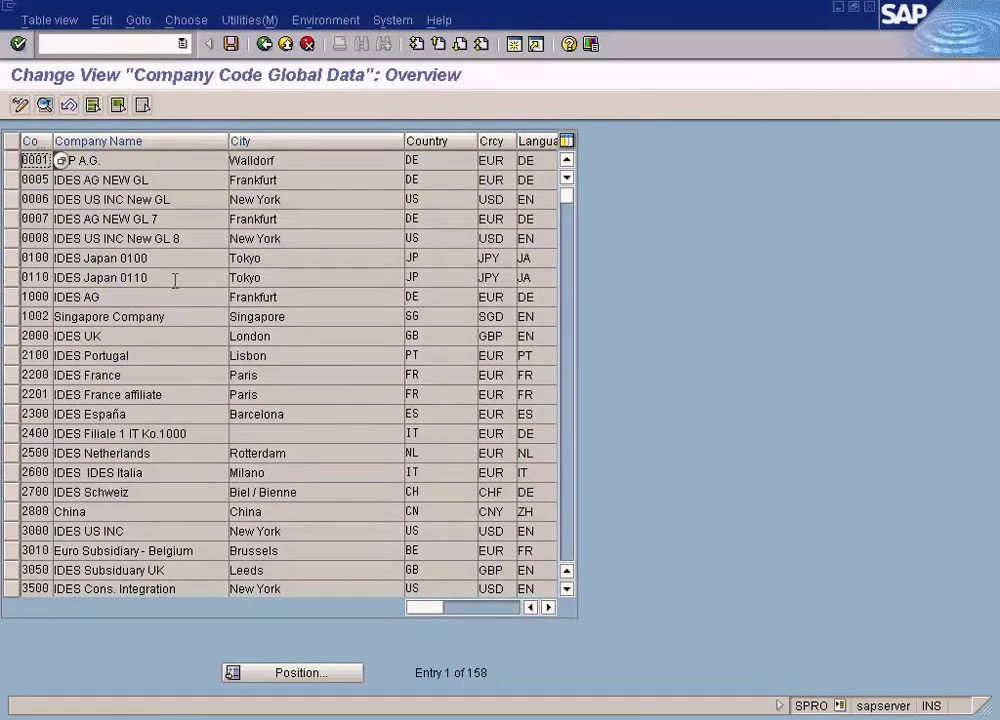
{"action": "left_click", "coordinate": [287, 674]}
{"action": "type", "text": "sun"}
{"action": "key", "text": "Return"}
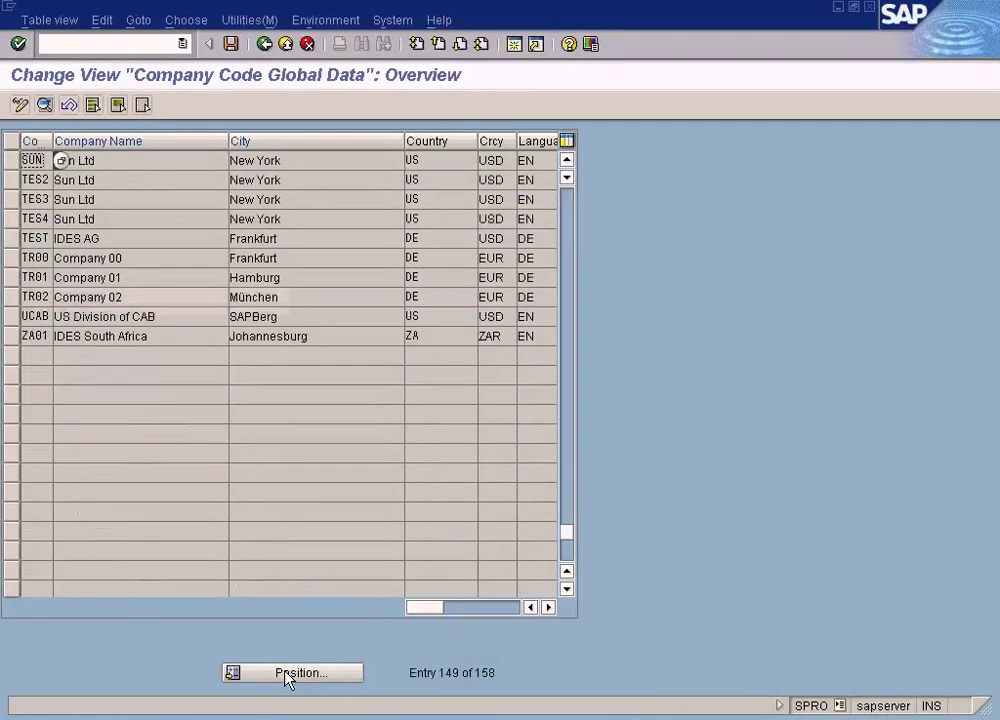
- Check the country key of company code SUN in the list and in its global data details, and return to the overview
{"action": "left_click", "coordinate": [415, 160]}
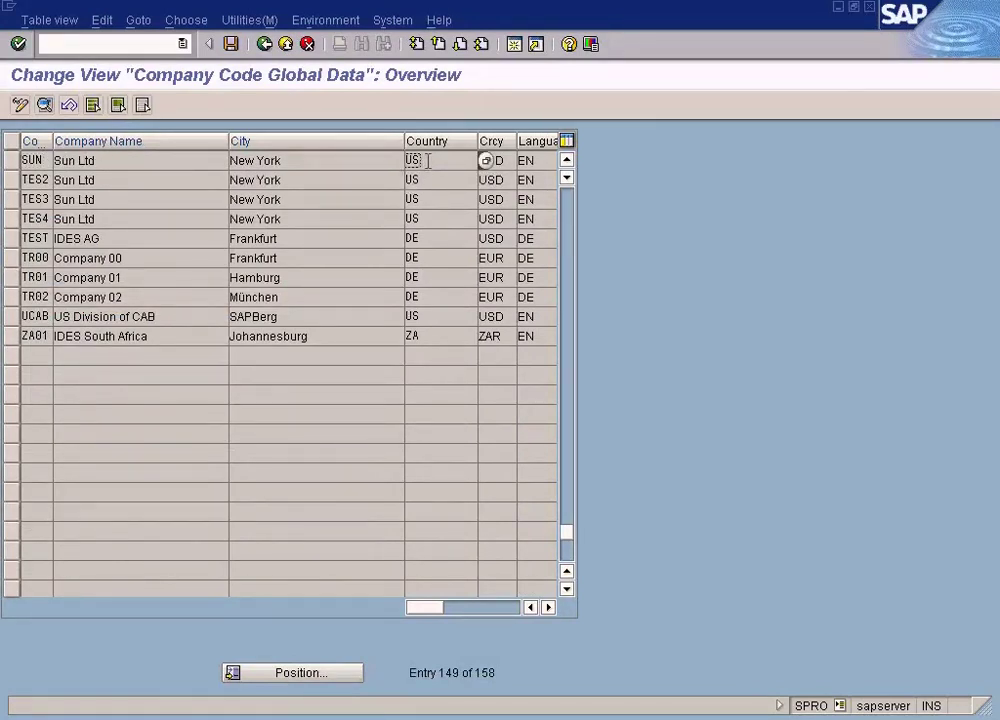
{"action": "double_click", "coordinate": [331, 161]}
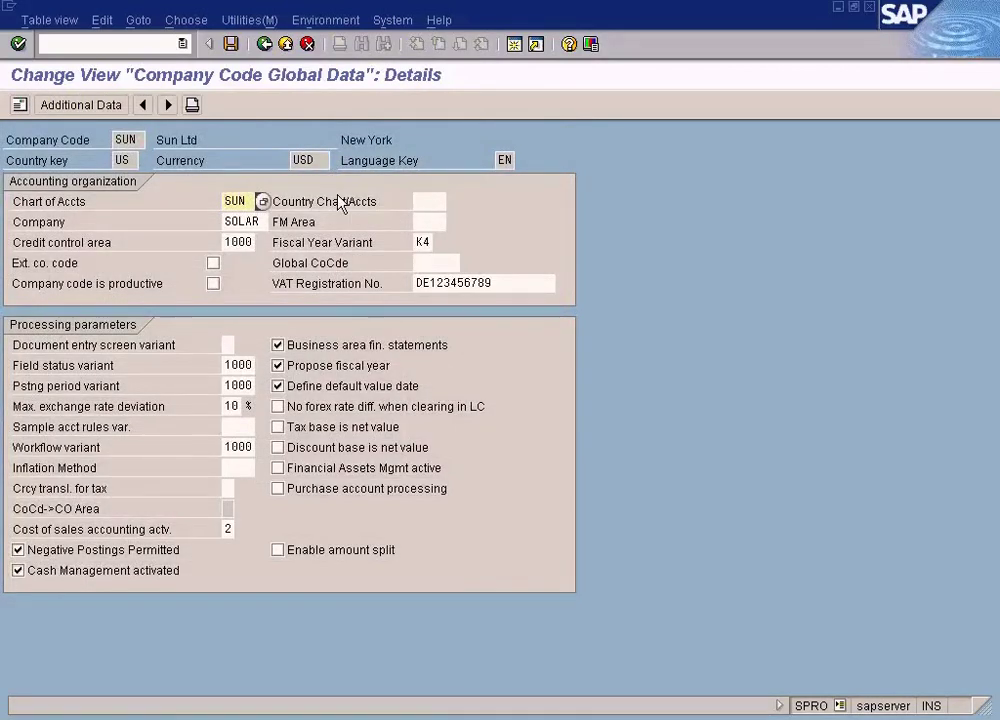
{"action": "left_click", "coordinate": [130, 162]}
{"action": "left_click", "coordinate": [264, 44]}
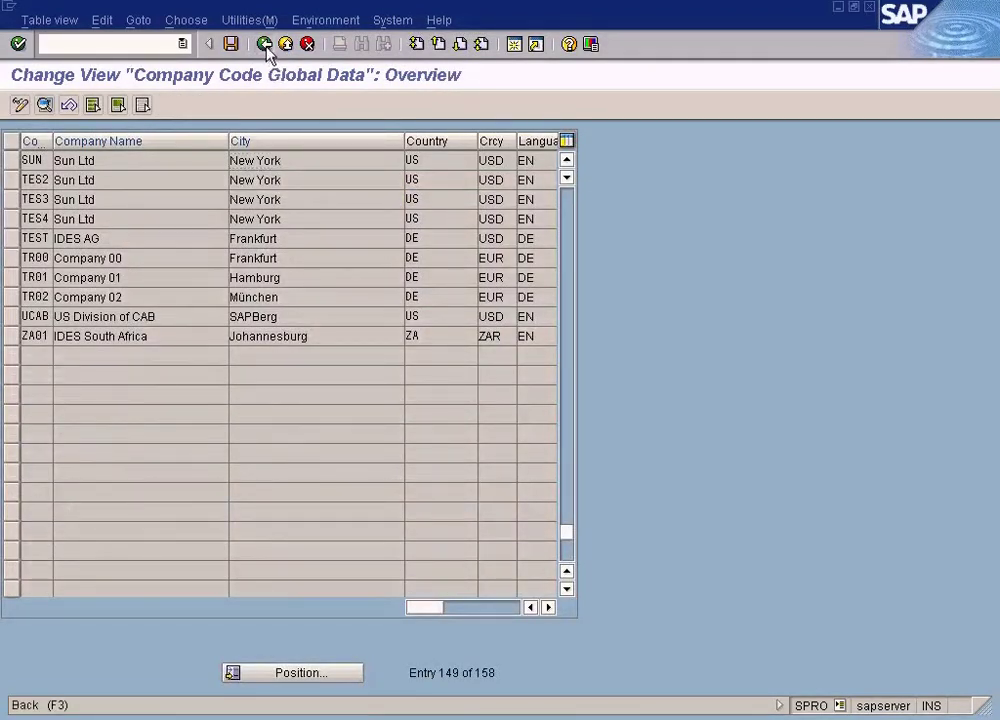
- Leave the global data view and open Edit Company Code Data from the Financial Accounting definitions under Enterprise Structure
{"action": "left_click", "coordinate": [264, 44]}
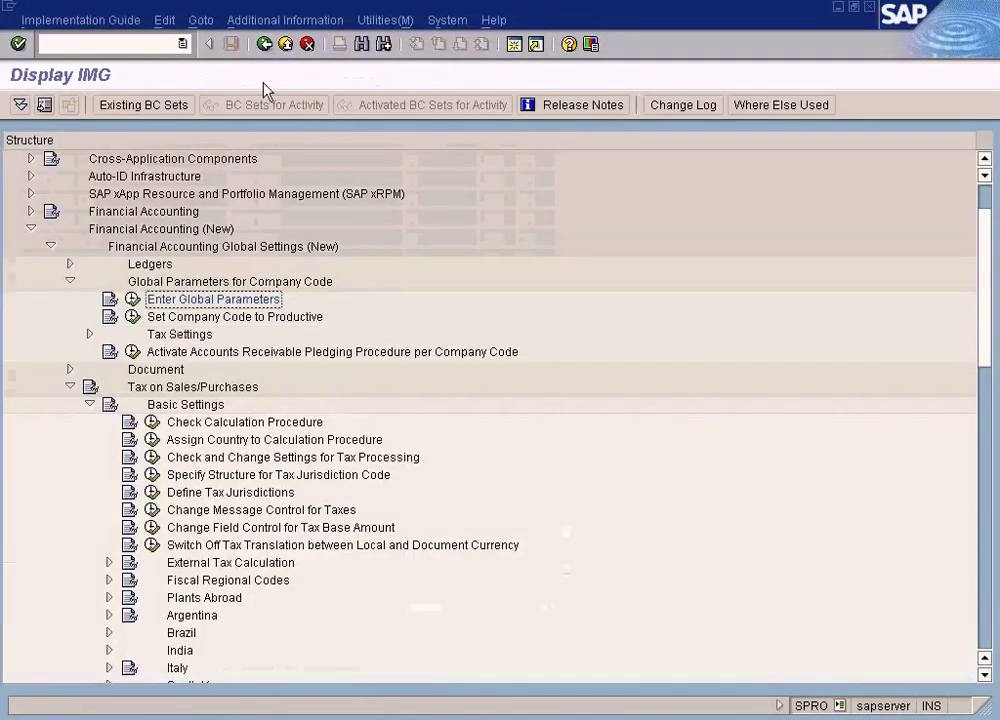
{"action": "left_click", "coordinate": [982, 196]}
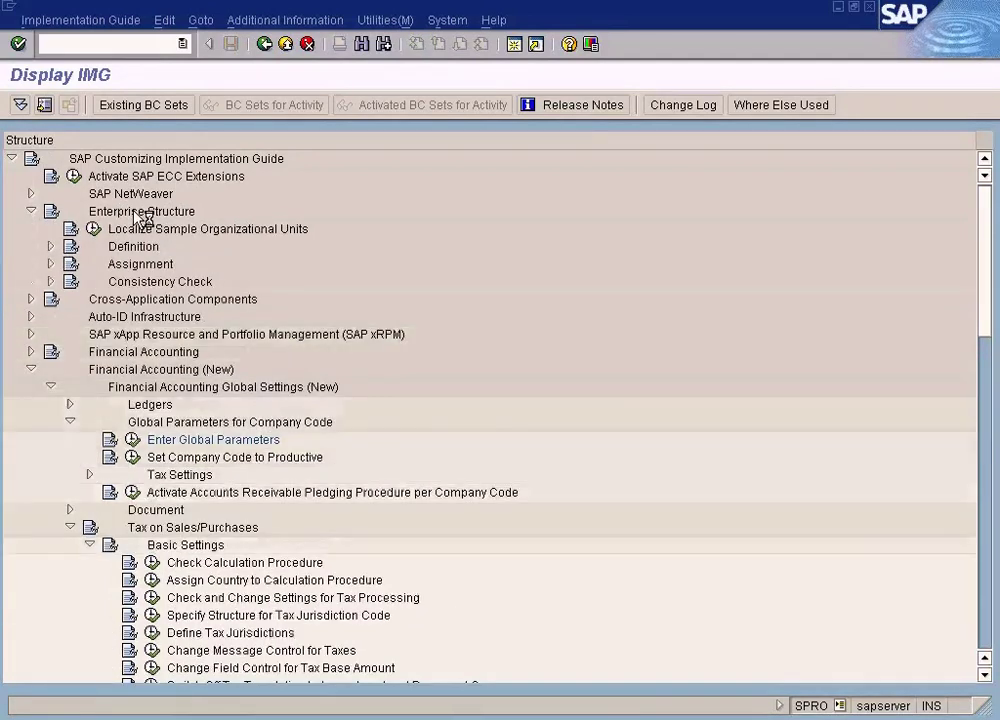
{"action": "left_click", "coordinate": [50, 246]}
{"action": "left_click", "coordinate": [71, 265]}
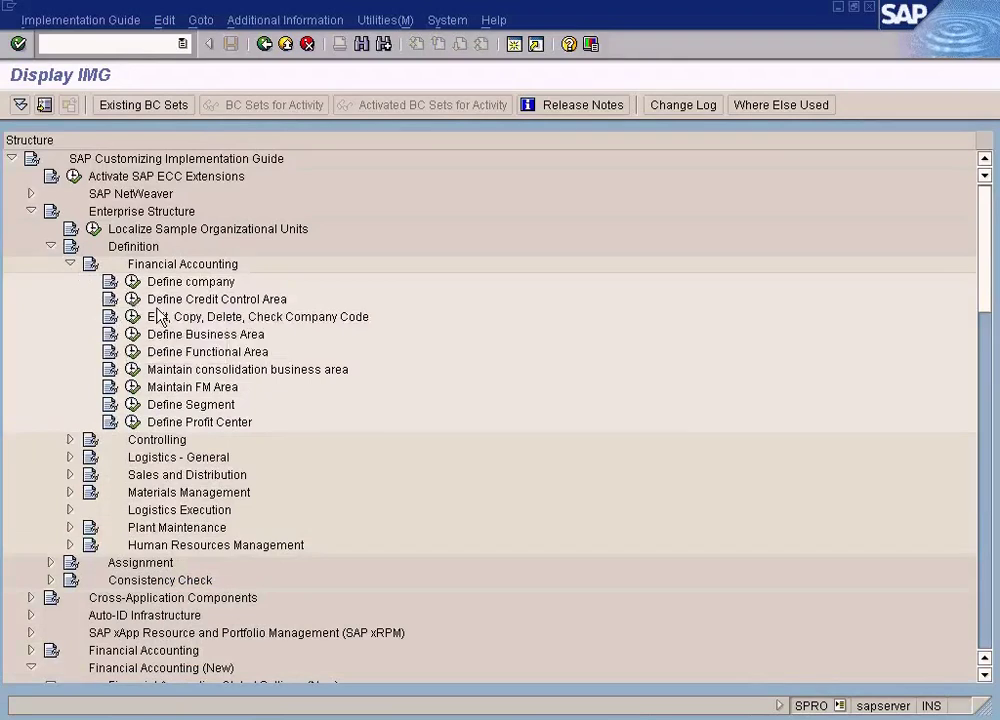
{"action": "left_click", "coordinate": [133, 317]}
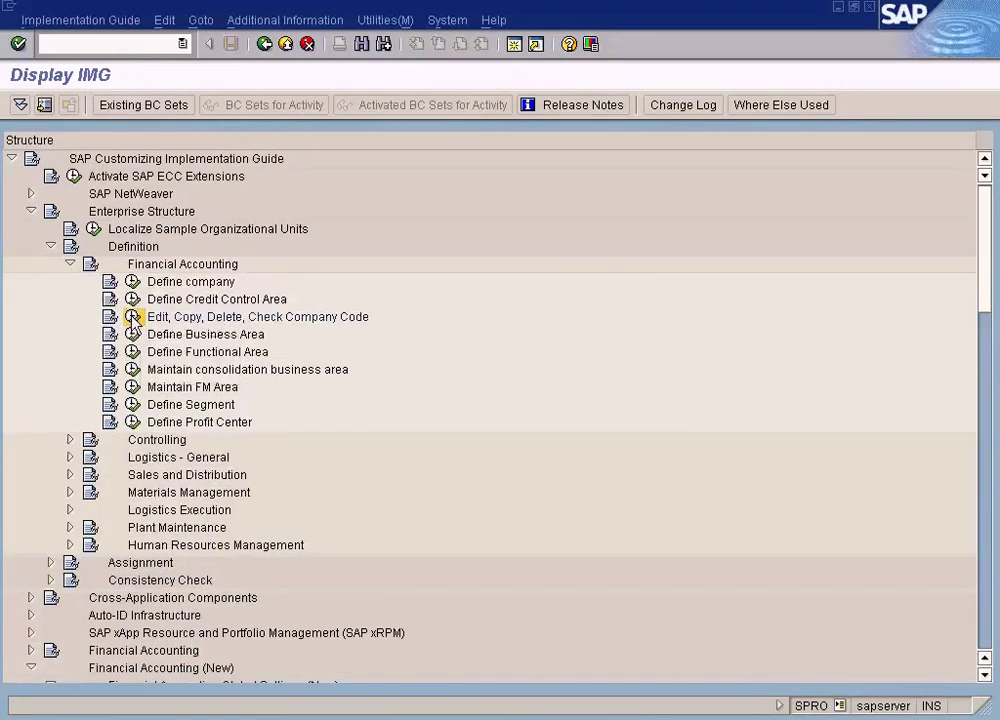
{"action": "double_click", "coordinate": [141, 230]}
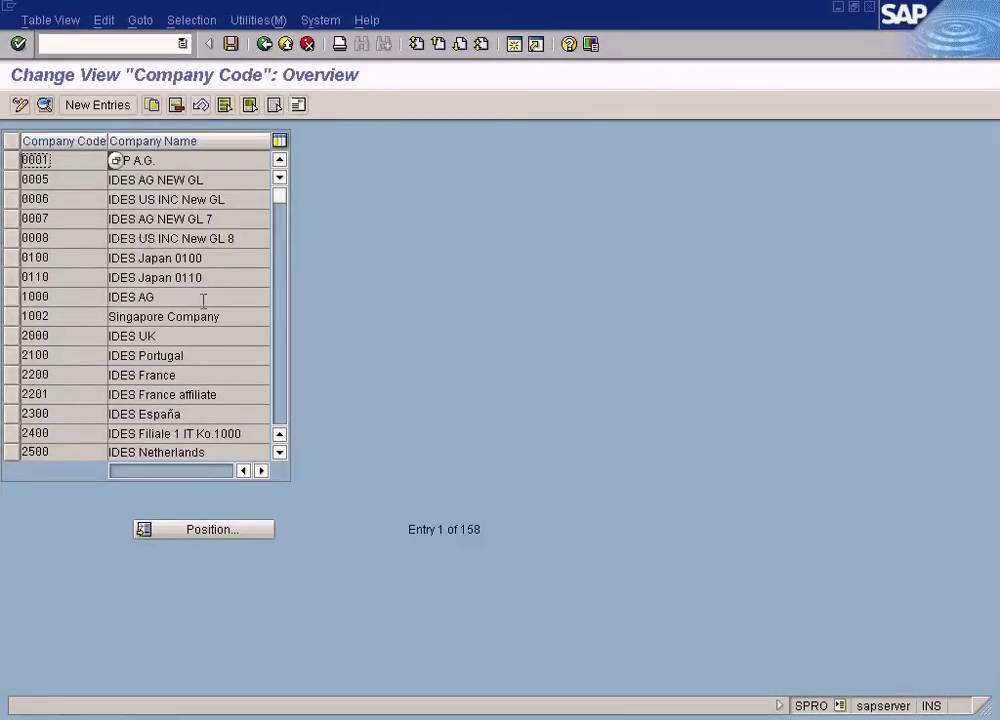
- Position the company code list on company code SUN
{"action": "left_click", "coordinate": [212, 530]}
{"action": "type", "text": "su"}
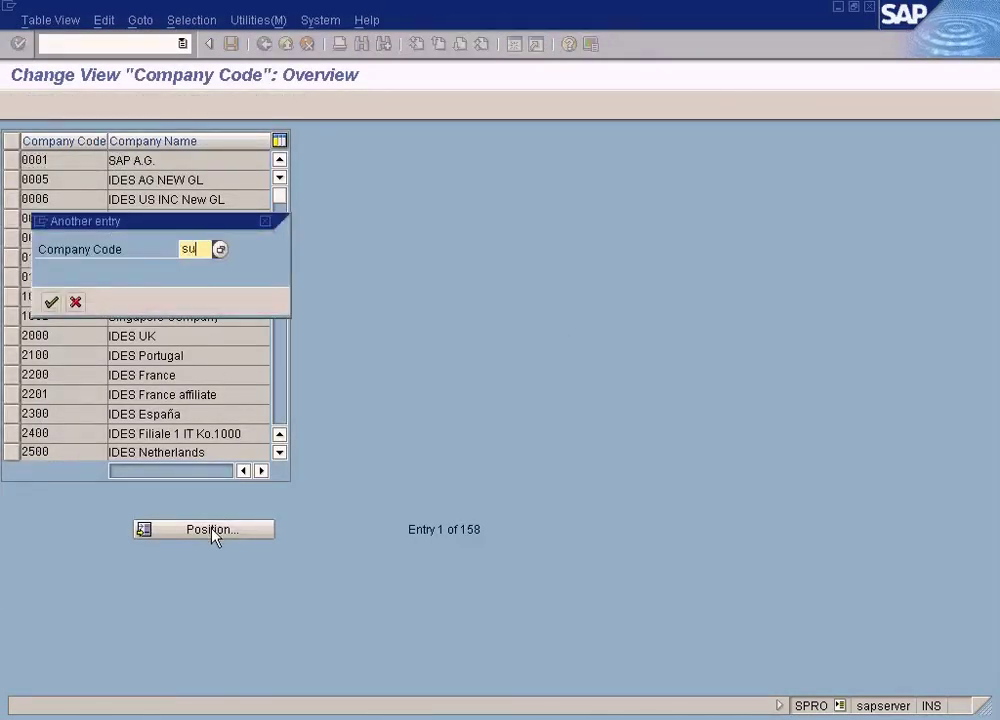
{"action": "type", "text": "n"}
{"action": "key", "text": "Return"}
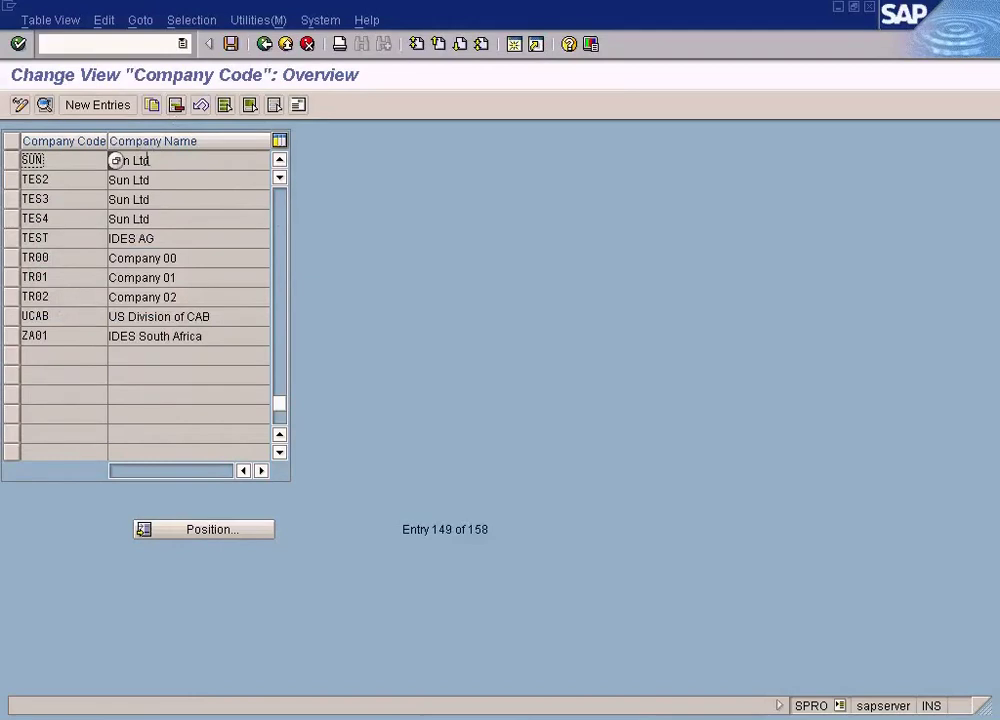
- Check the country key in the details of company code SUN, and leave the company code activity
{"action": "double_click", "coordinate": [115, 160]}
{"action": "left_click", "coordinate": [137, 242]}
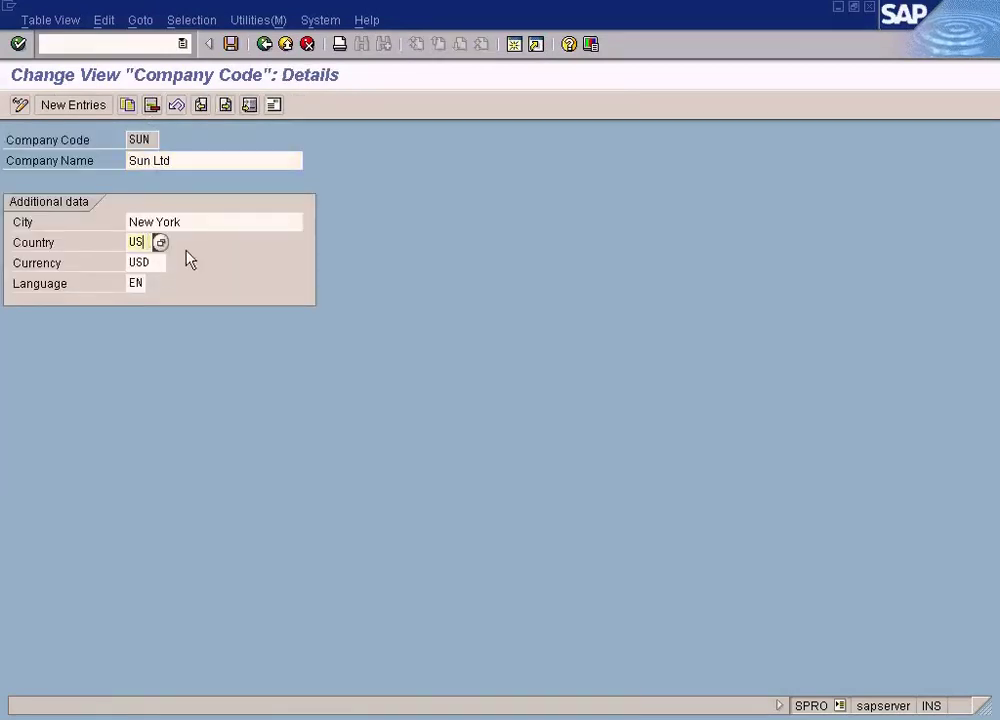
{"action": "left_click", "coordinate": [153, 140]}
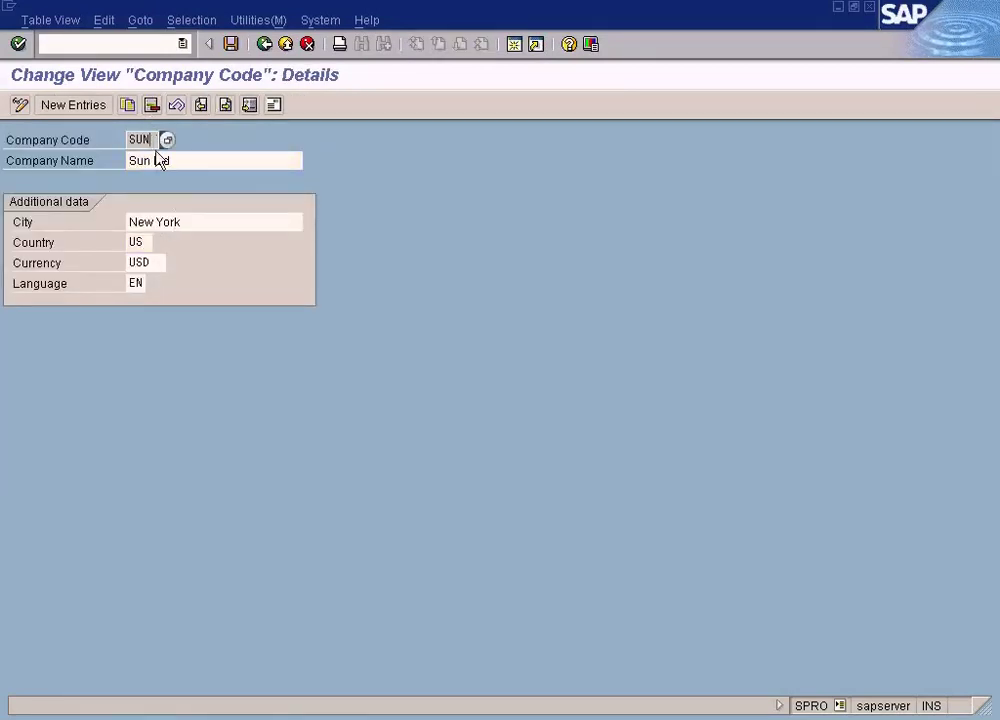
{"action": "left_click", "coordinate": [136, 242]}
{"action": "left_click", "coordinate": [265, 45]}
{"action": "left_click", "coordinate": [265, 45]}
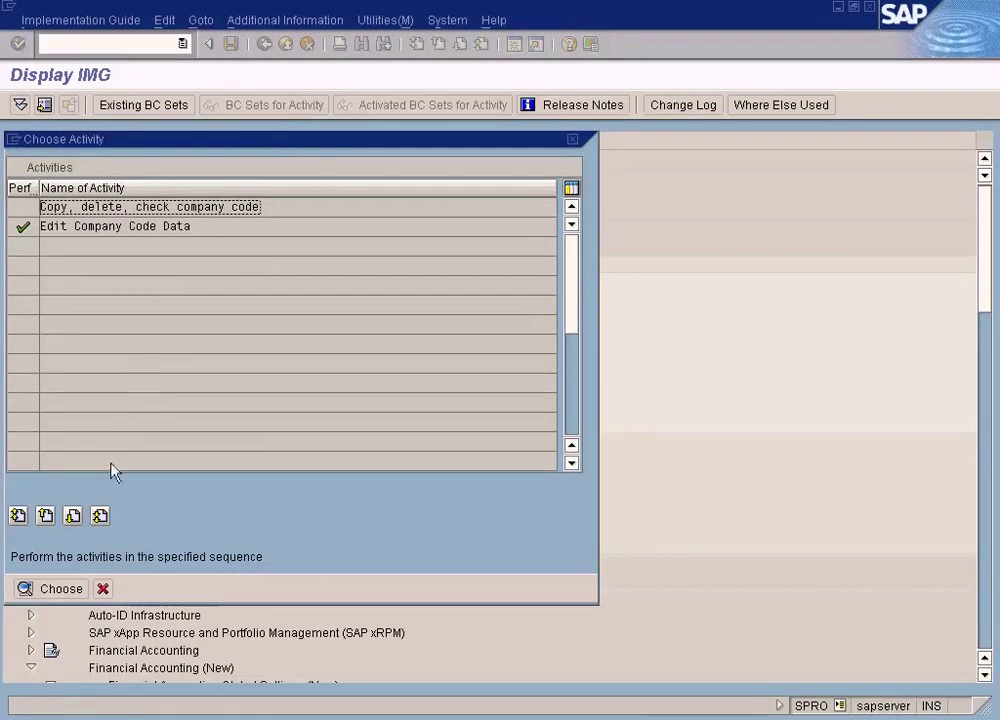
{"action": "left_click", "coordinate": [104, 588]}
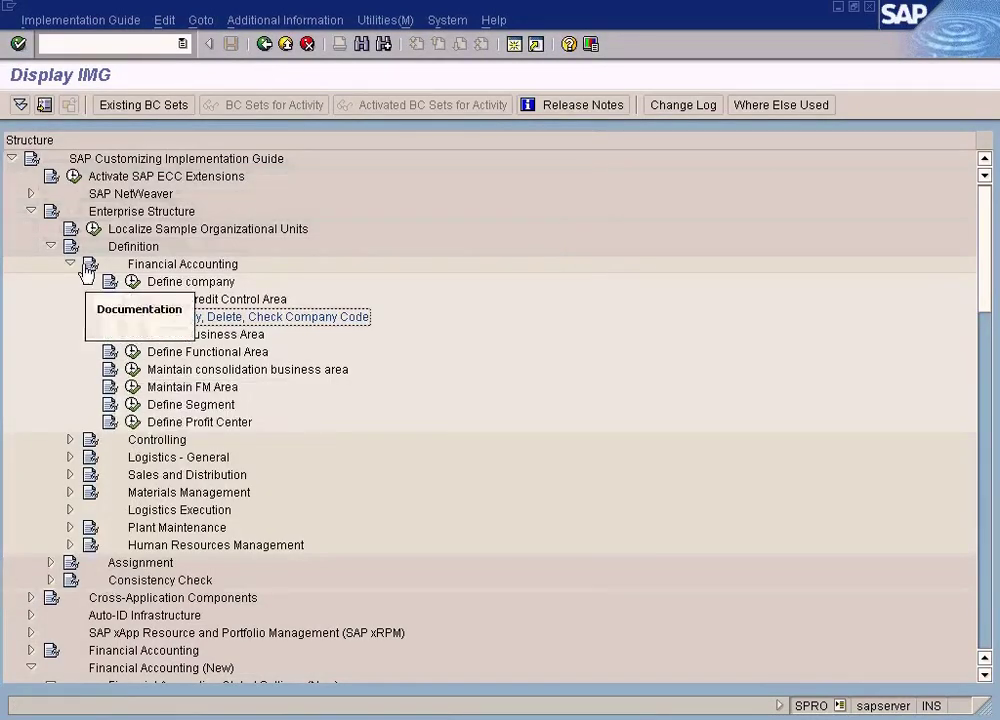
- Collapse the Enterprise Structure definitions, reopen Assign Country to Calculation Procedure and browse the country list
{"action": "left_click", "coordinate": [70, 263]}
{"action": "left_click", "coordinate": [51, 247]}
{"action": "scroll", "coordinate": [136, 458], "scroll_direction": "down", "scroll_amount": 3}
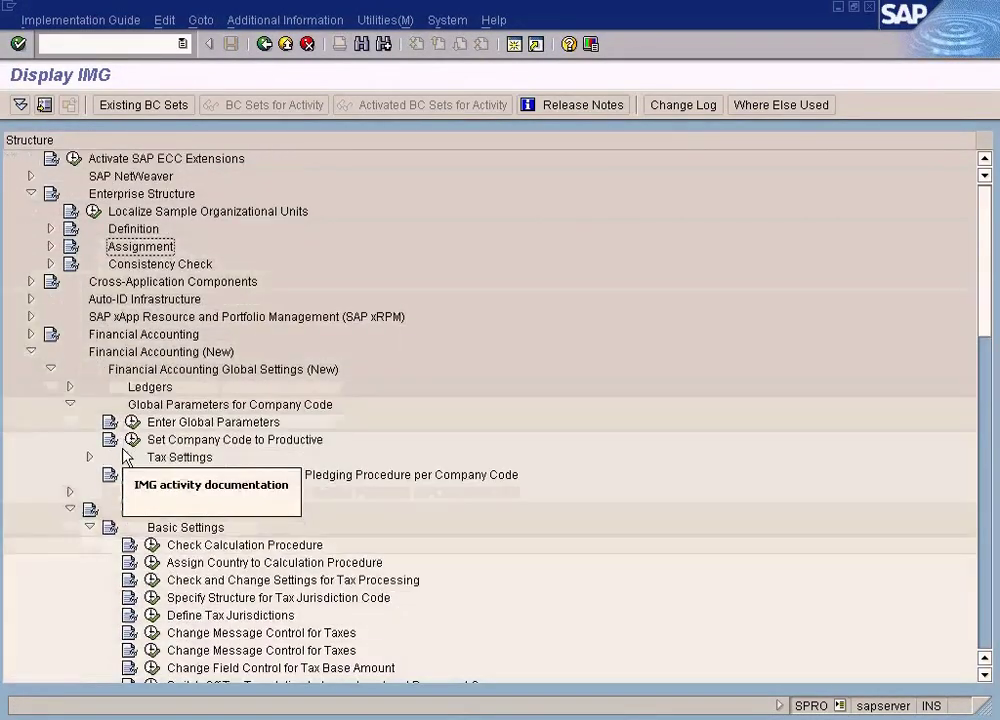
{"action": "left_click", "coordinate": [200, 441]}
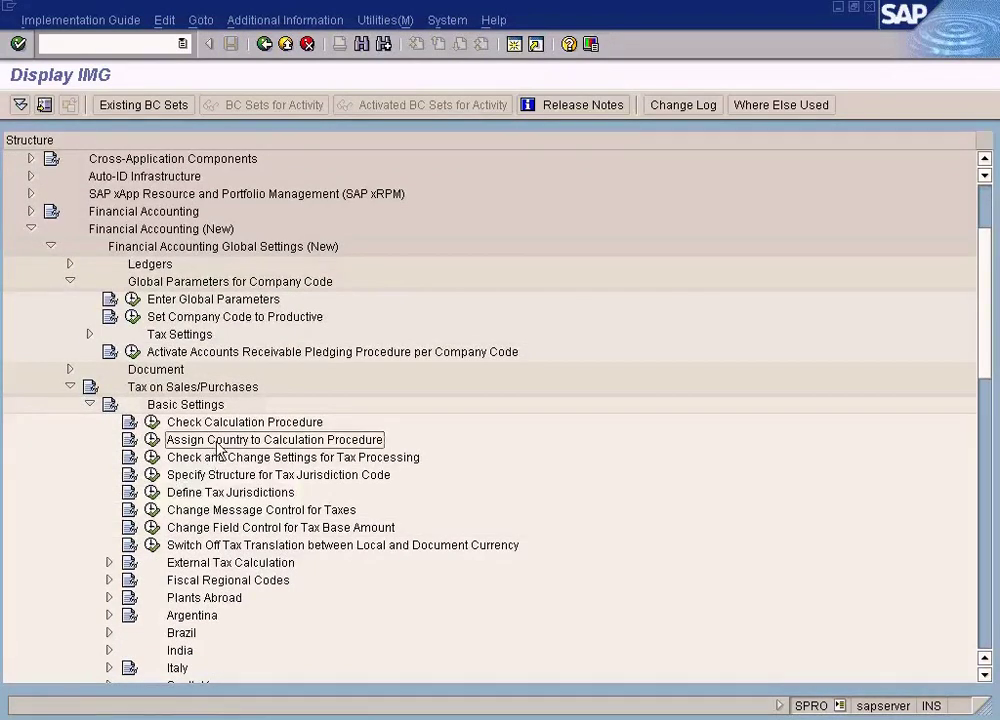
{"action": "left_click", "coordinate": [152, 440]}
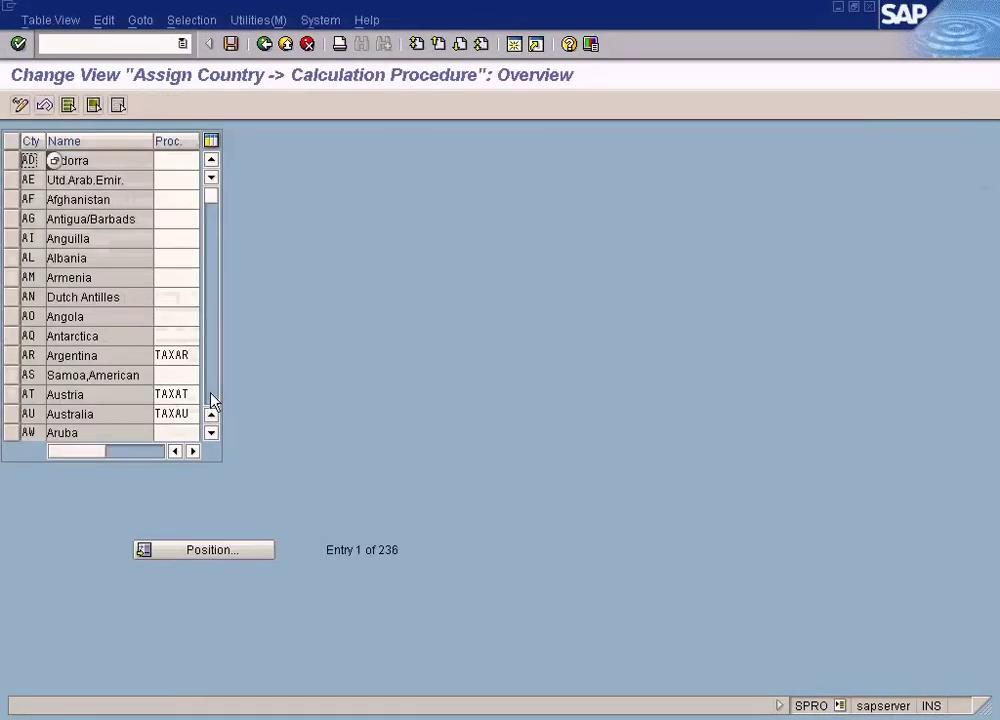
{"action": "left_click", "coordinate": [212, 400]}
{"action": "left_click", "coordinate": [212, 400]}
{"action": "left_click", "coordinate": [212, 400]}
- Look up country US to check its assigned tax procedure, and leave the country assignment view
{"action": "left_click", "coordinate": [197, 551]}
{"action": "type", "text": "us"}
{"action": "key", "text": "Return"}
{"action": "left_click", "coordinate": [172, 159]}
{"action": "left_click", "coordinate": [265, 44]}
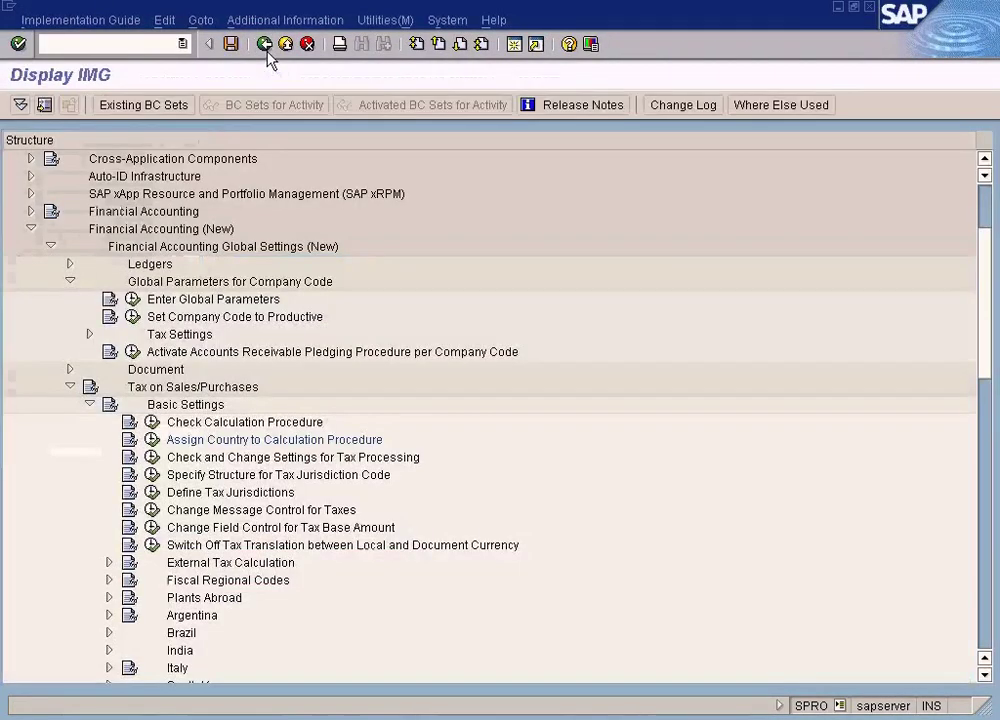
- Review the tax jurisdiction code structures, and the tax jurisdictions defined for costing sheet TAXUSJ
{"action": "left_click", "coordinate": [151, 476]}
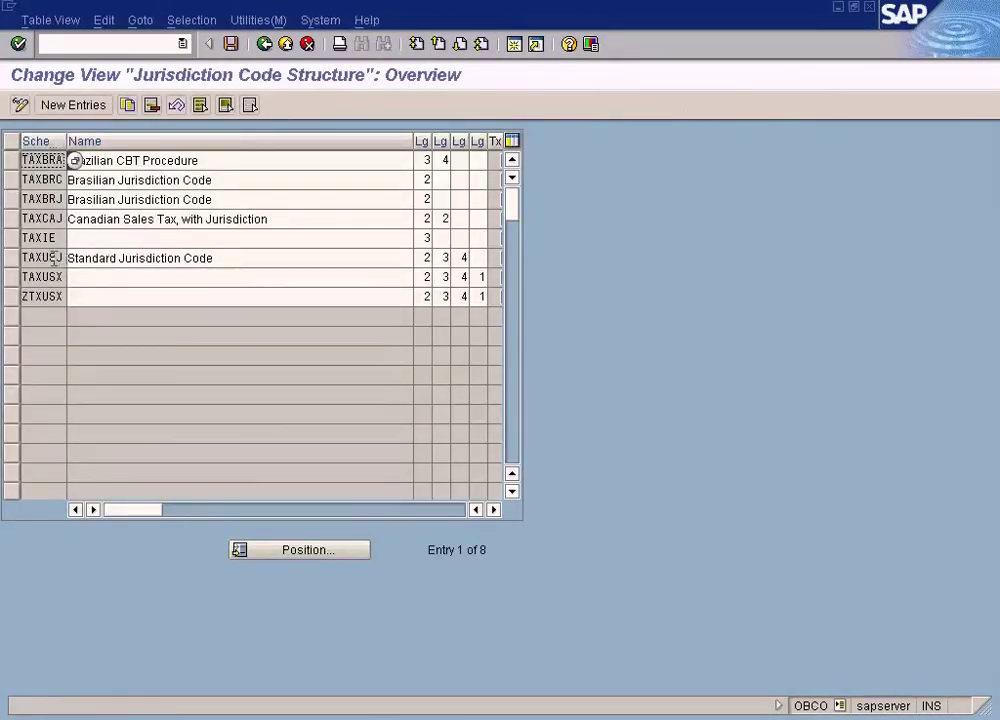
{"action": "left_click", "coordinate": [264, 44]}
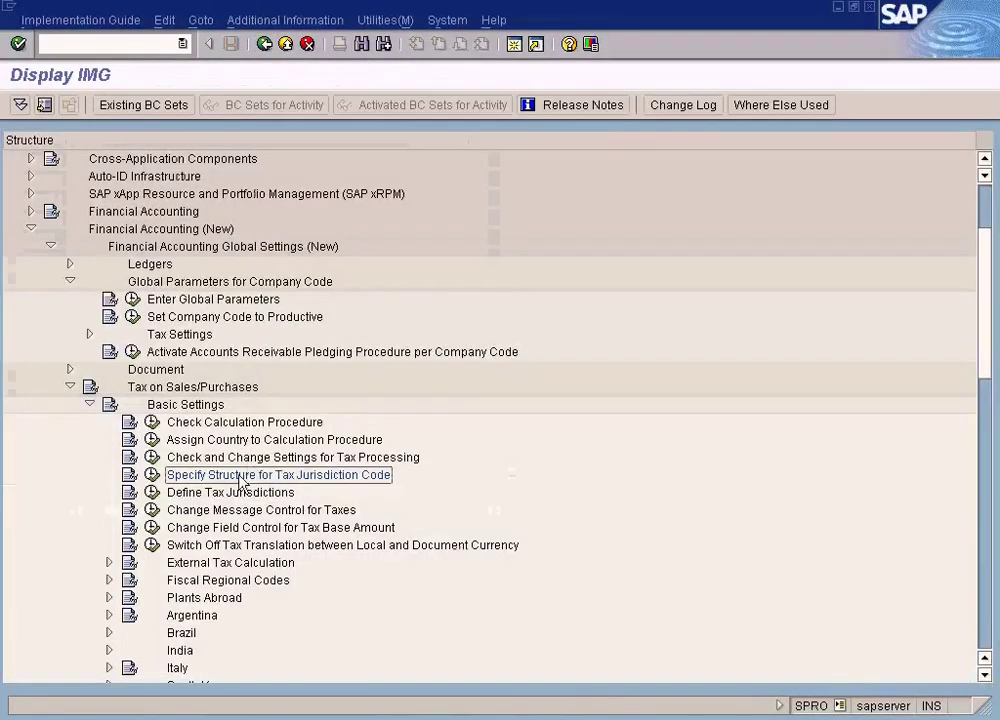
{"action": "left_click", "coordinate": [152, 492]}
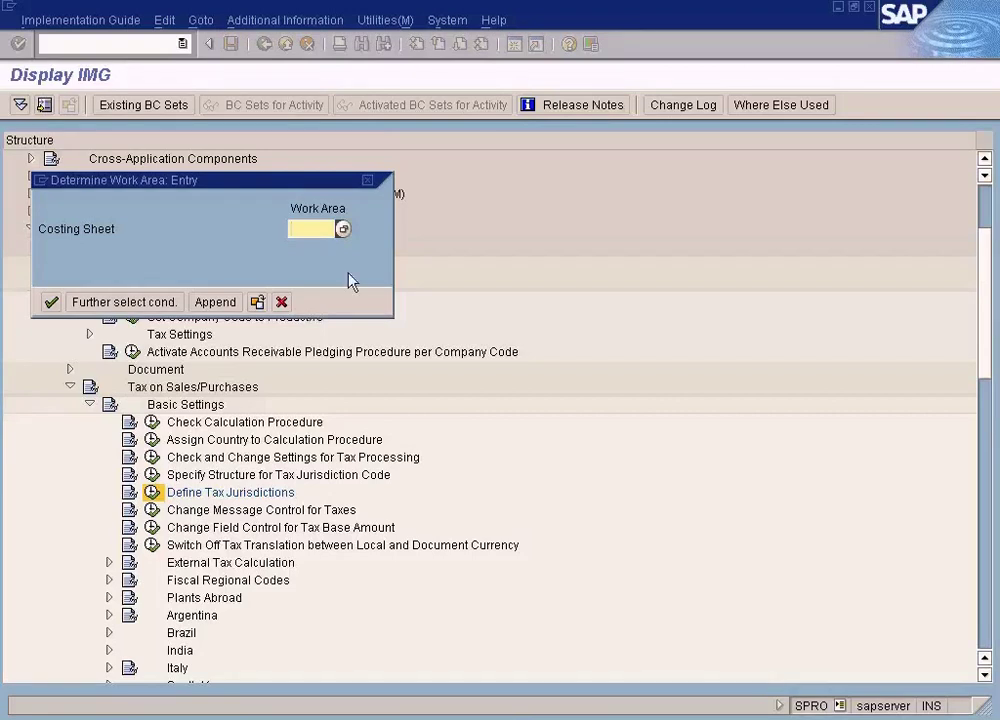
{"action": "left_click", "coordinate": [342, 230]}
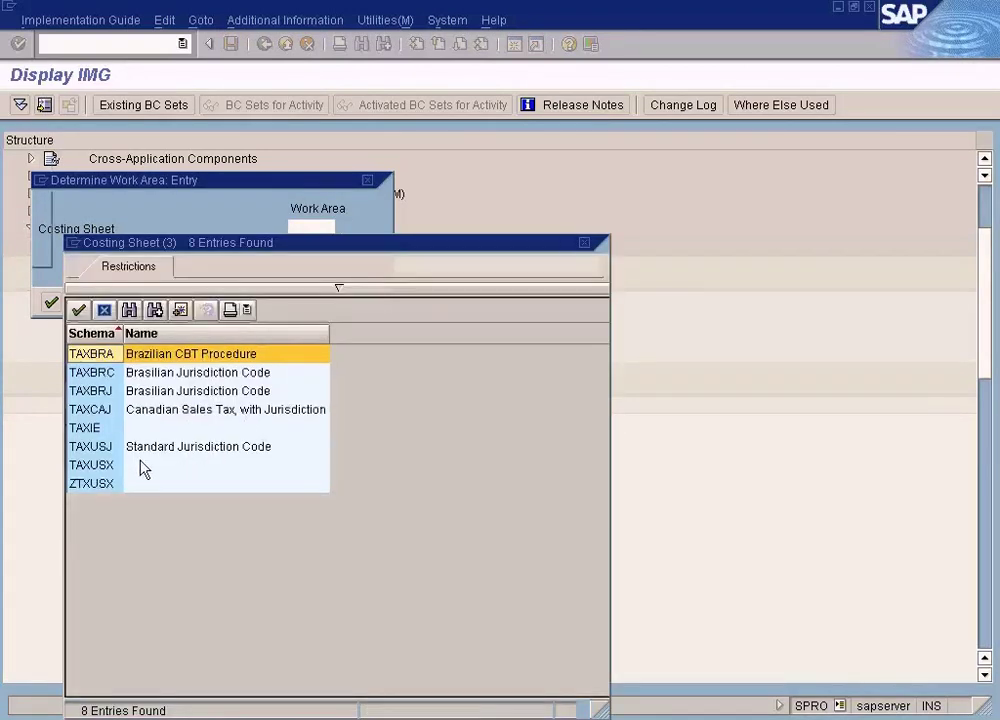
{"action": "double_click", "coordinate": [113, 456]}
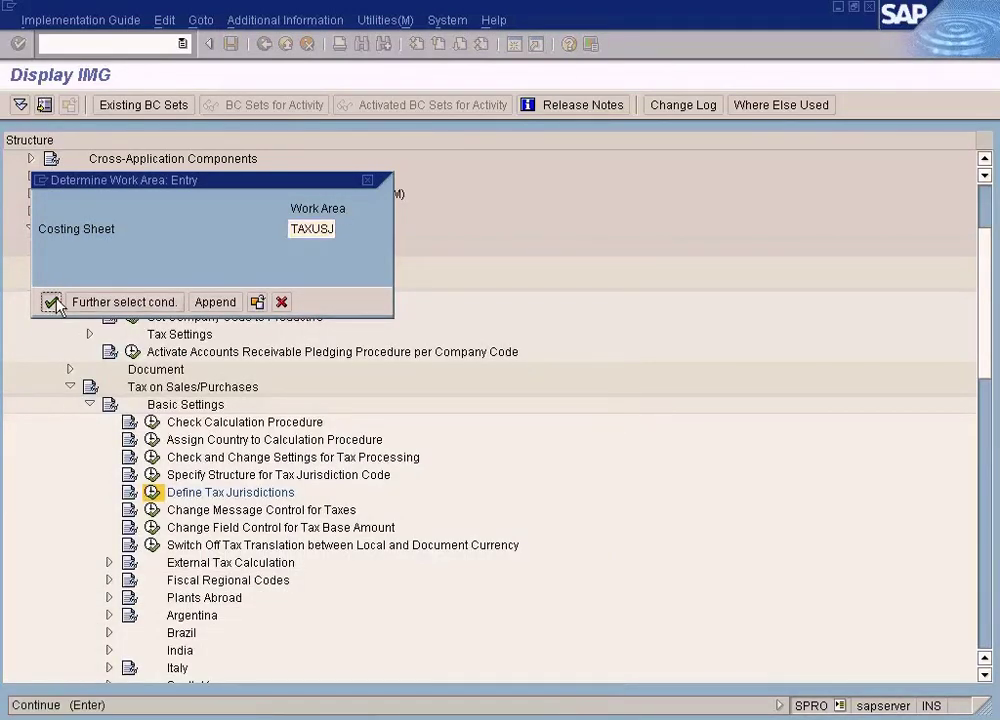
{"action": "left_click", "coordinate": [51, 302]}
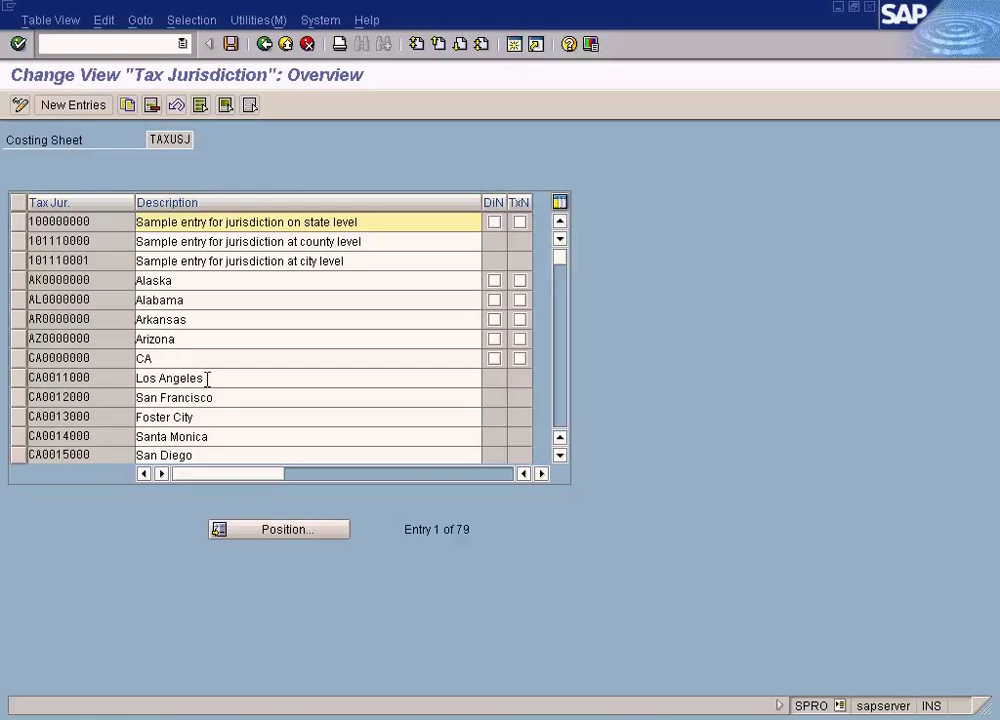
{"action": "left_click", "coordinate": [264, 43]}
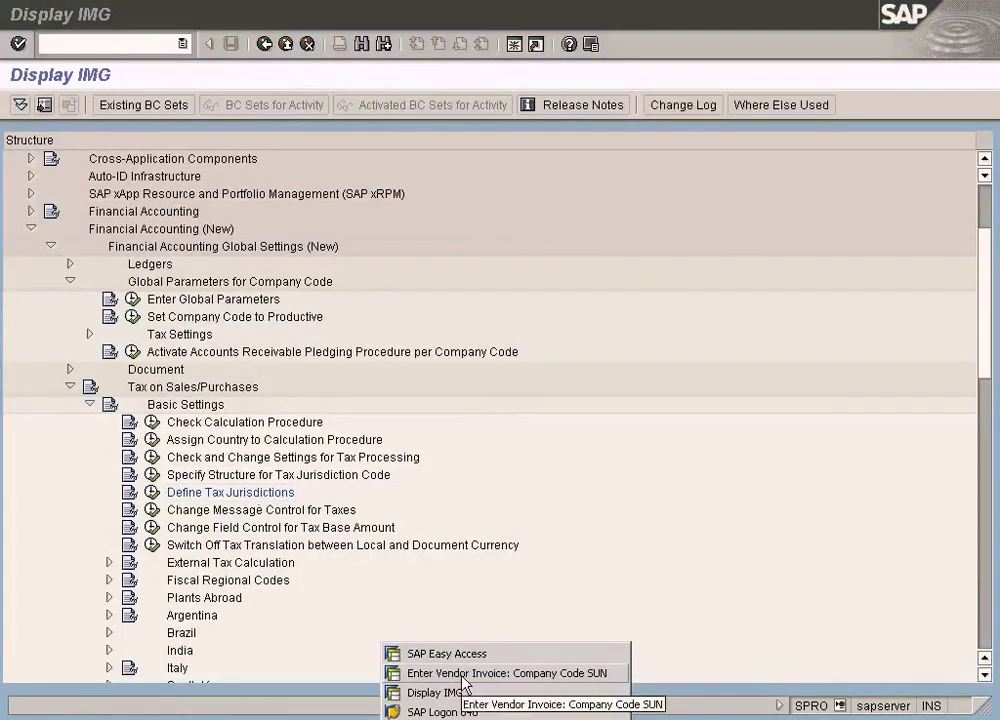
- Switch to the vendor invoice session to check the line item's tax jurisdiction code, and return to the Display IMG session
{"action": "left_click", "coordinate": [440, 672]}
{"action": "left_click", "coordinate": [636, 487]}
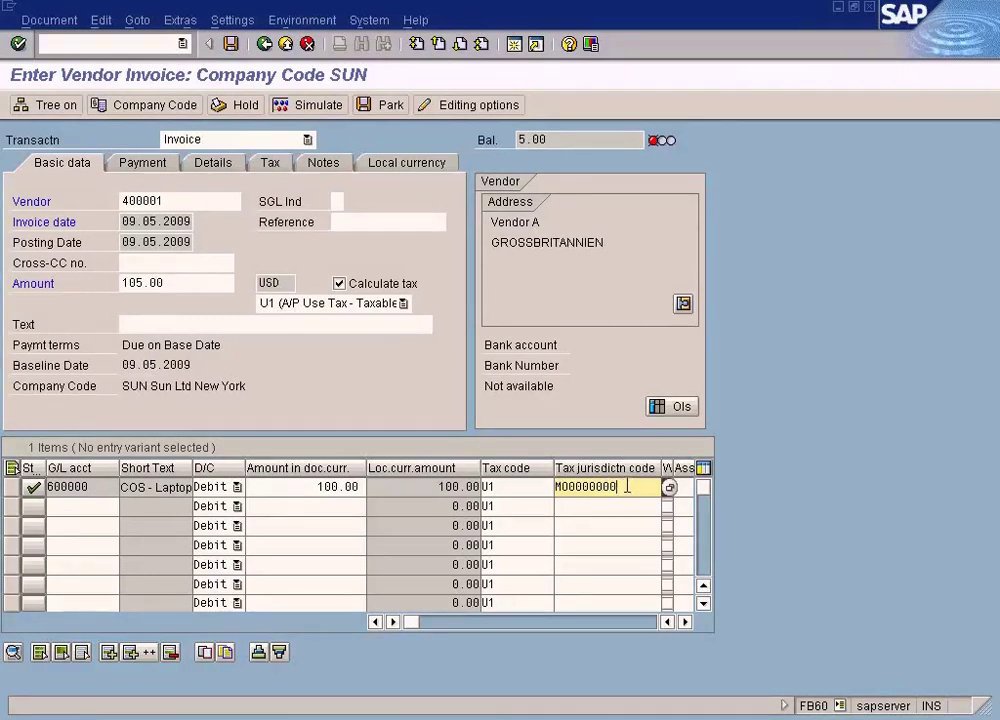
{"action": "left_click", "coordinate": [470, 716]}
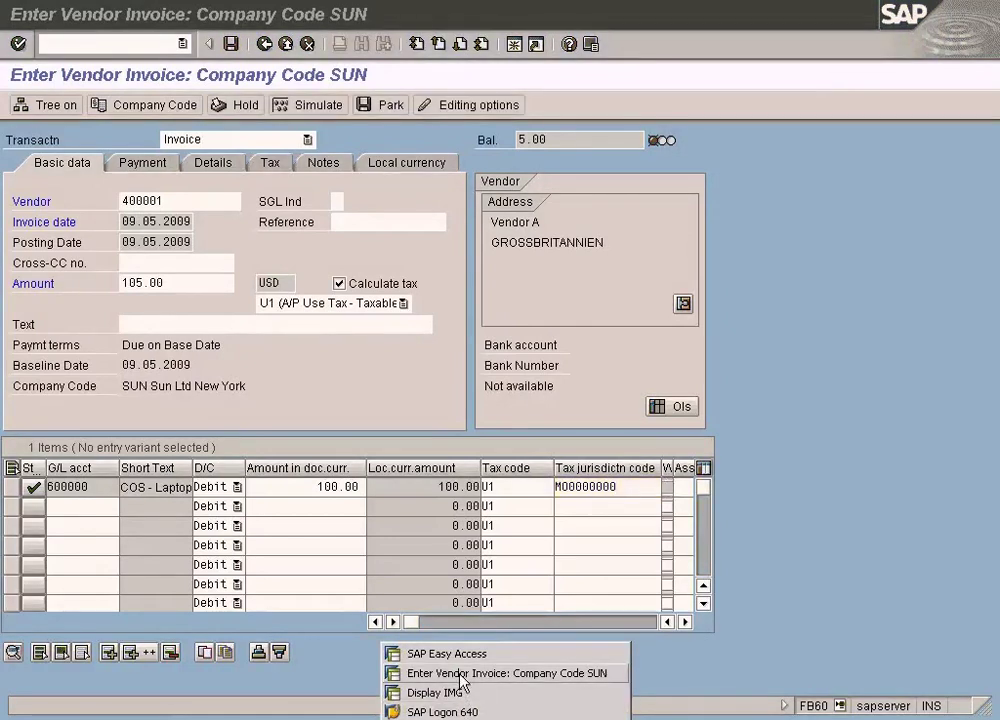
{"action": "left_click", "coordinate": [420, 693]}
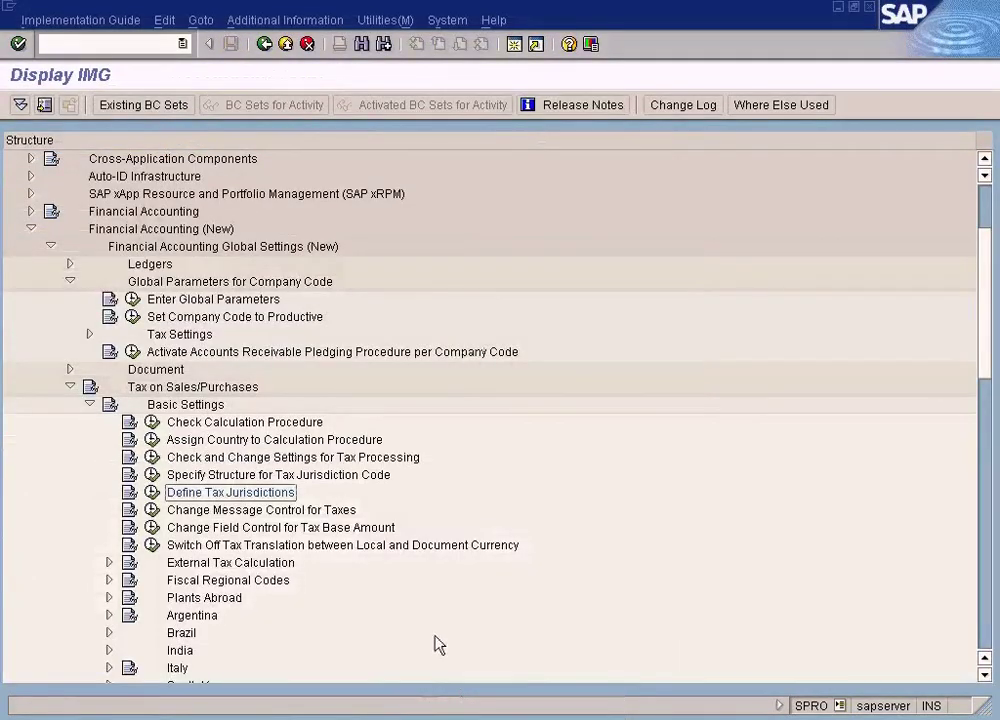
- Collapse Global Parameters for Company Code and the Basic Settings of Tax on Sales/Purchases in the IMG structure
{"action": "left_click", "coordinate": [51, 247]}
{"action": "left_click", "coordinate": [51, 246]}
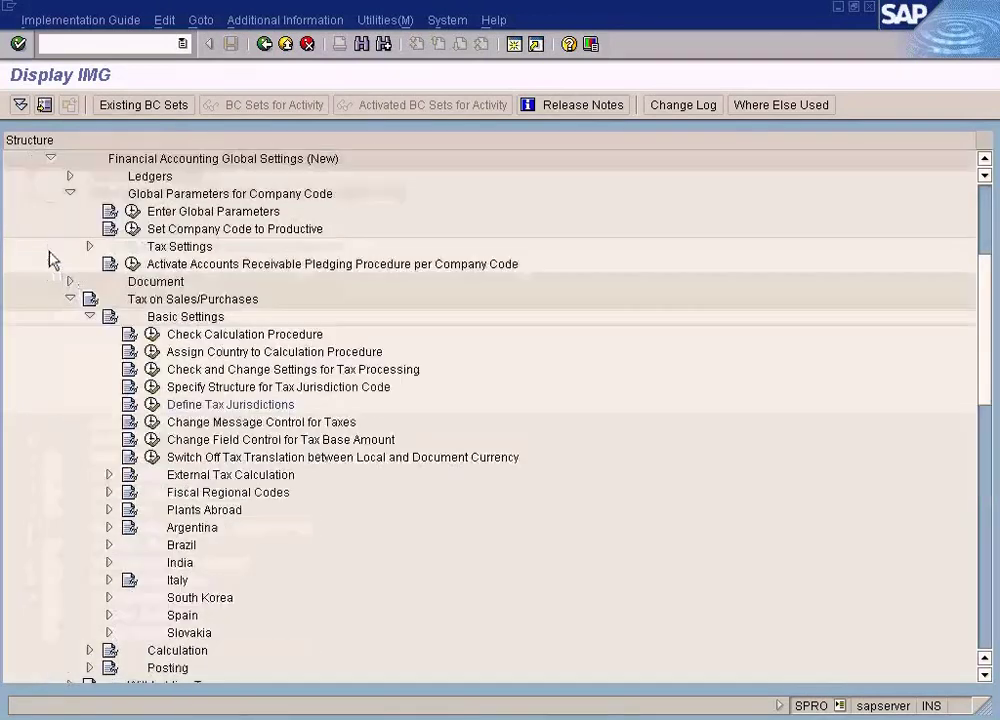
{"action": "left_click", "coordinate": [69, 194]}
{"action": "scroll", "coordinate": [94, 361], "scroll_direction": "up", "scroll_amount": 2}
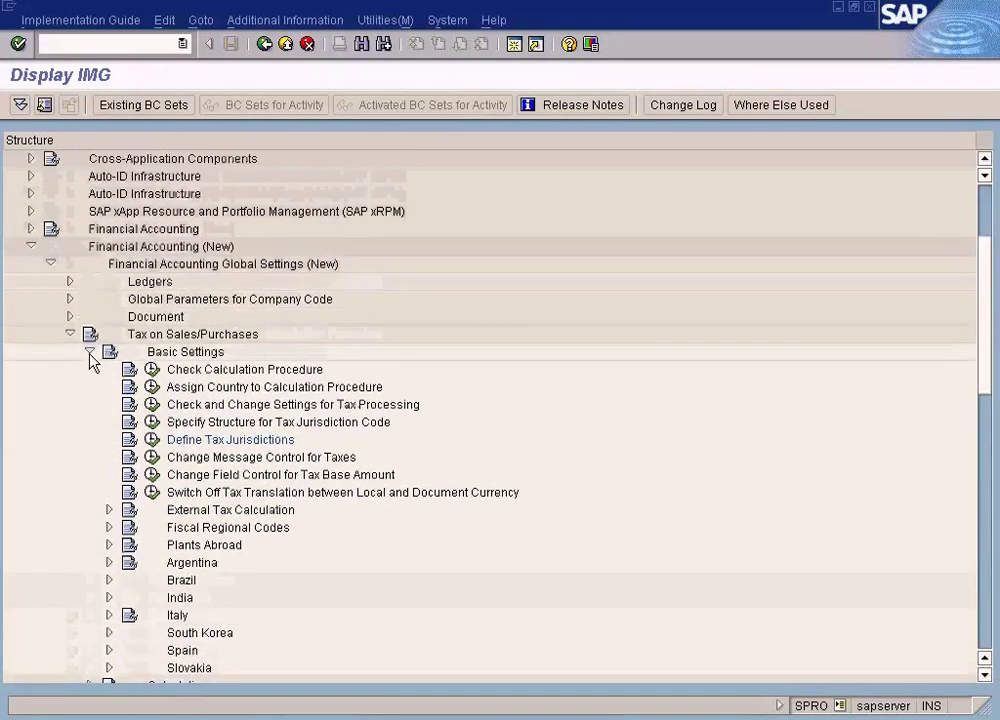
{"action": "left_click", "coordinate": [140, 247]}
{"action": "left_click", "coordinate": [185, 353]}
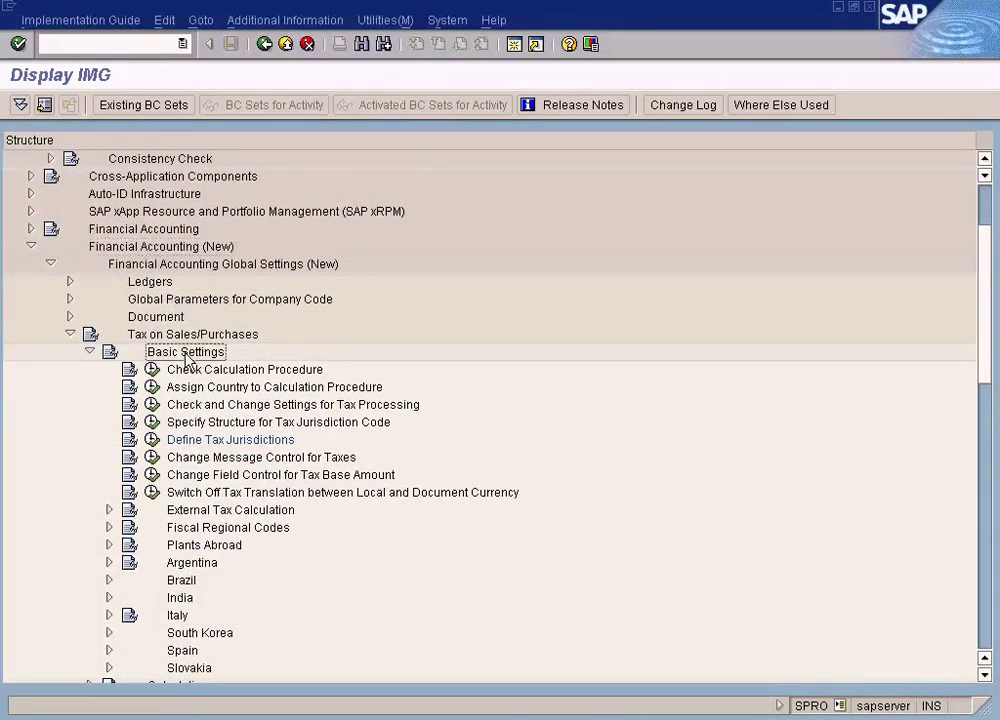
{"action": "left_click", "coordinate": [89, 354]}
- Open Define Tax Codes for Sales and Purchases from the tax calculation settings for country US
{"action": "left_click", "coordinate": [175, 369]}
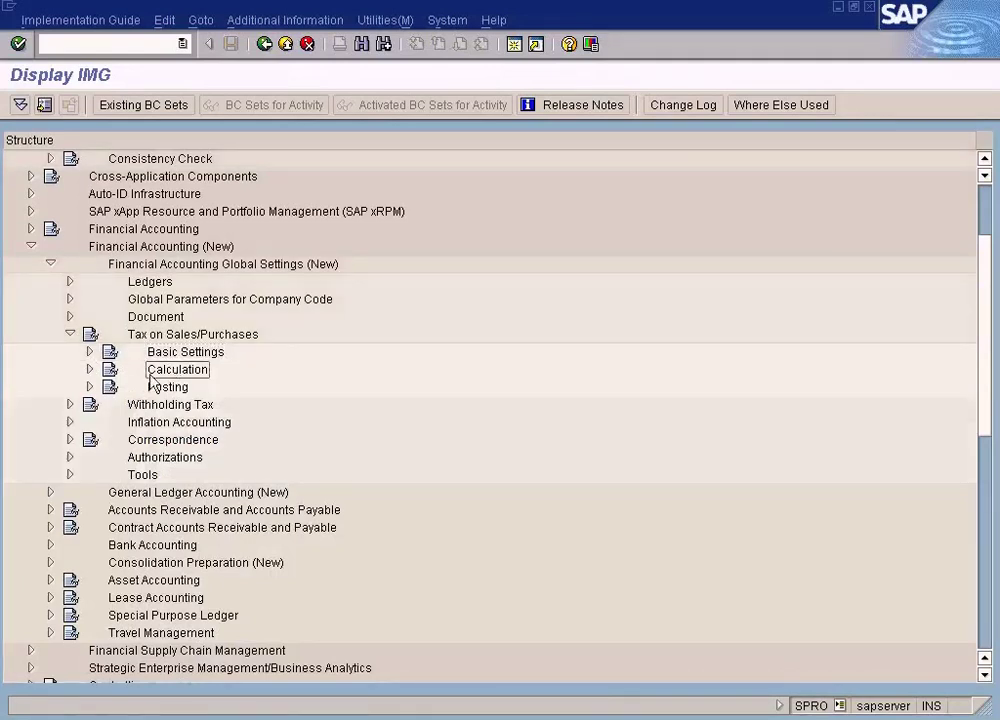
{"action": "left_click", "coordinate": [89, 370]}
{"action": "left_click", "coordinate": [175, 387]}
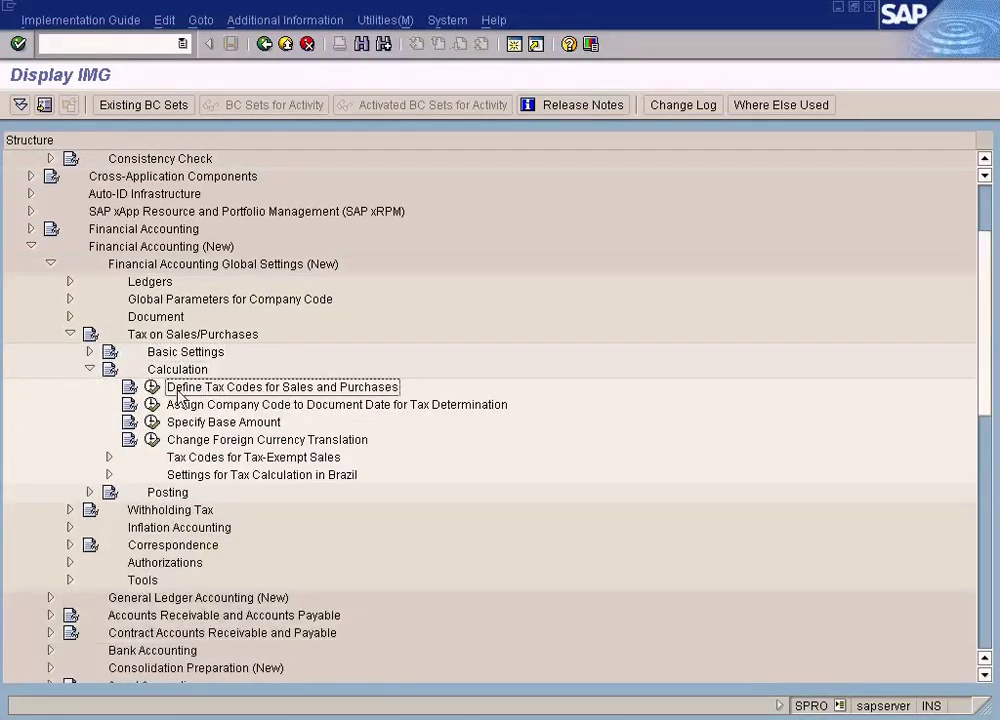
{"action": "left_click", "coordinate": [151, 389]}
{"action": "type", "text": "us"}
{"action": "key", "text": "Return"}
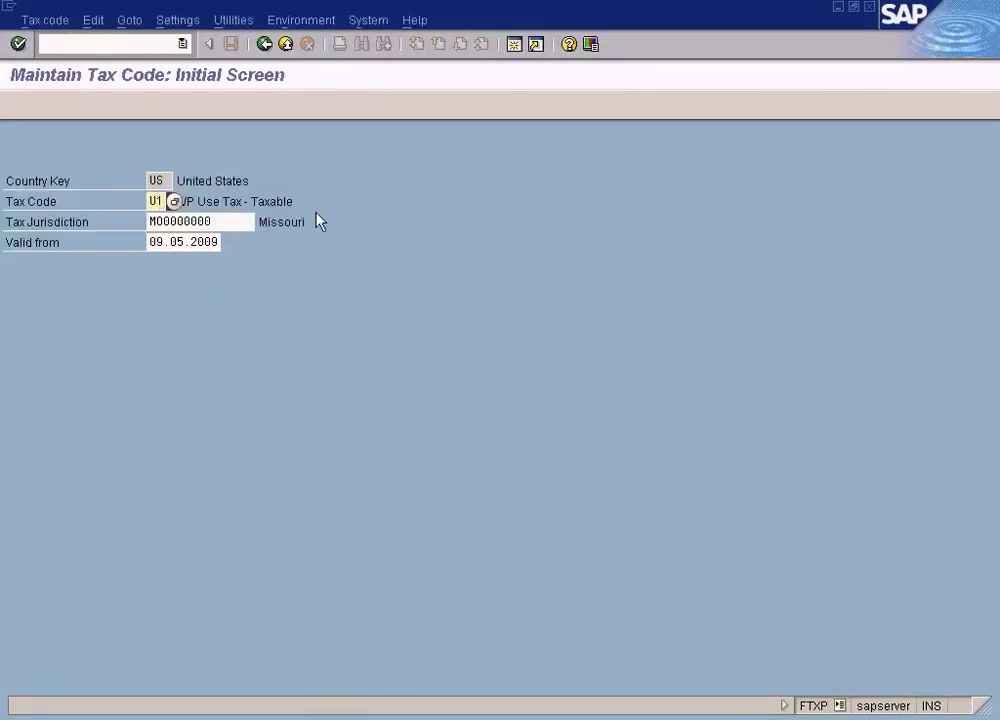
- Clear the tax jurisdiction for tax code U1 and try to continue without one
{"action": "key", "text": "F3"}
{"action": "left_click", "coordinate": [232, 222]}
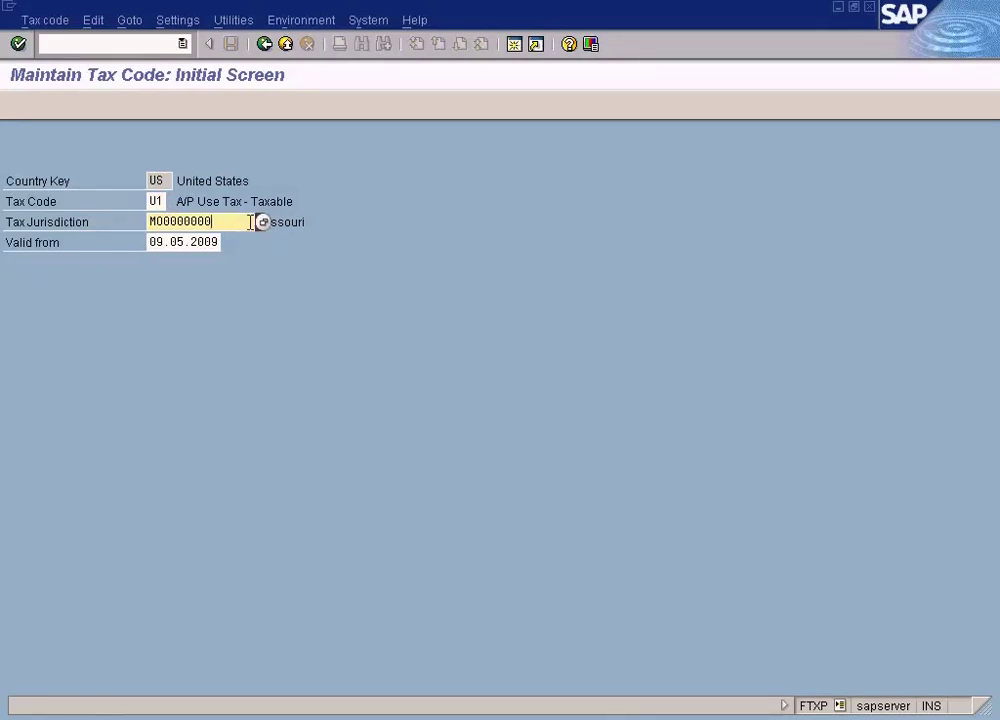
{"action": "key", "text": "BackSpace"}
{"action": "key", "text": "BackSpace"}
{"action": "key", "text": "BackSpace"}
{"action": "key", "text": "BackSpace"}
{"action": "key", "text": "BackSpace"}
{"action": "key", "text": "BackSpace"}
{"action": "key", "text": "BackSpace"}
{"action": "key", "text": "Return"}
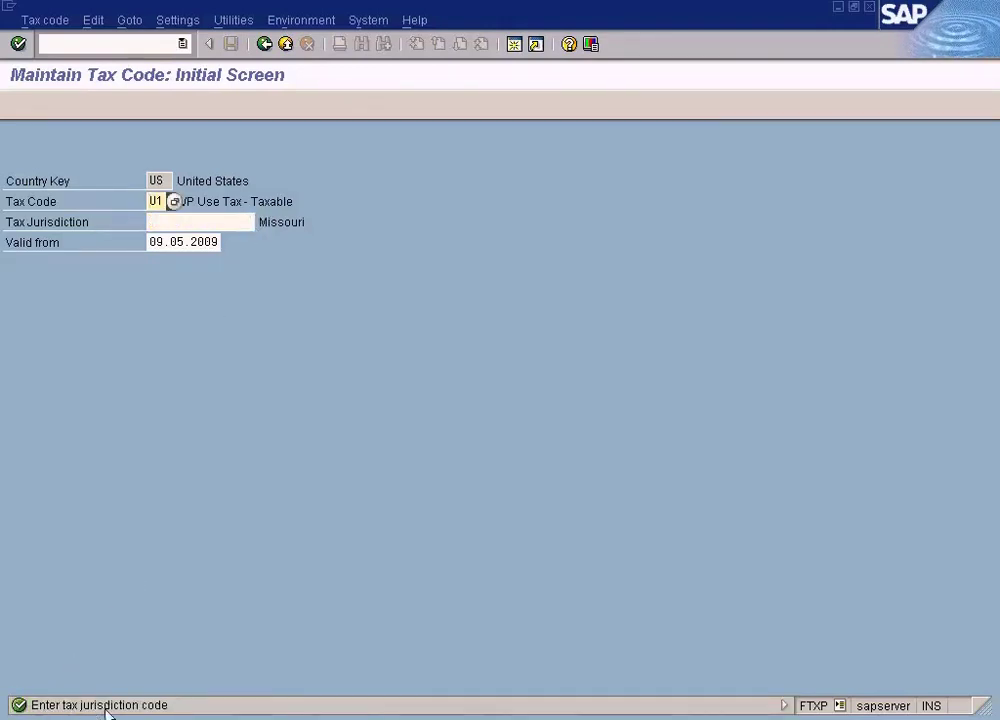
- Set the tax jurisdiction to Missouri (MO0000000) by searching state MO, and open the tax rates for tax code U1 valid from 09.05.2009
{"action": "left_click", "coordinate": [228, 225]}
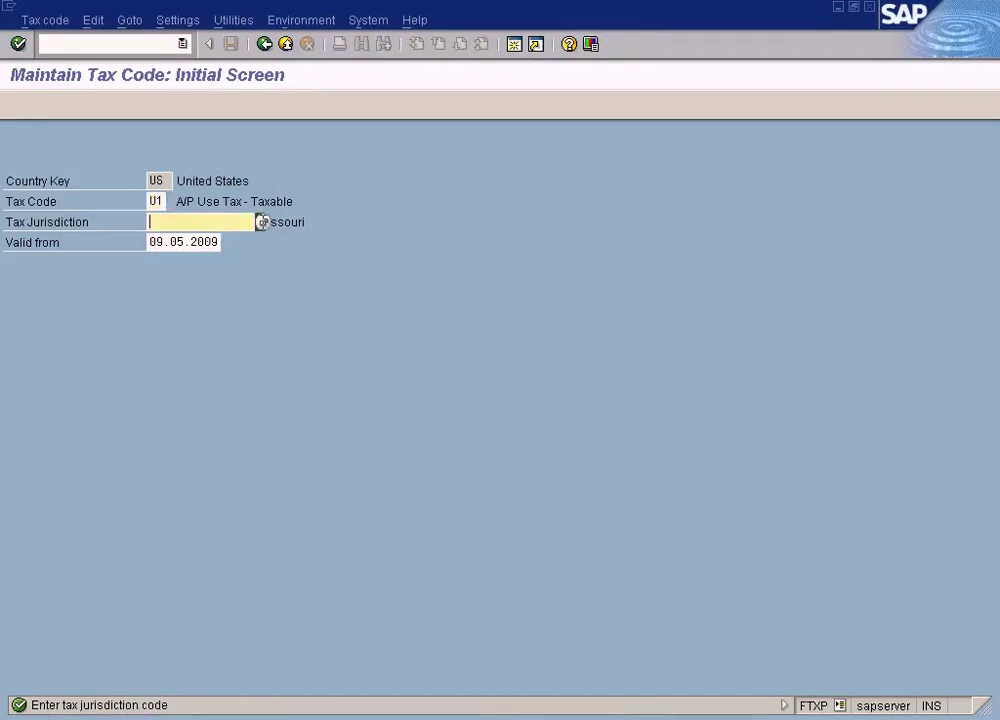
{"action": "left_click", "coordinate": [259, 222]}
{"action": "type", "text": "MO"}
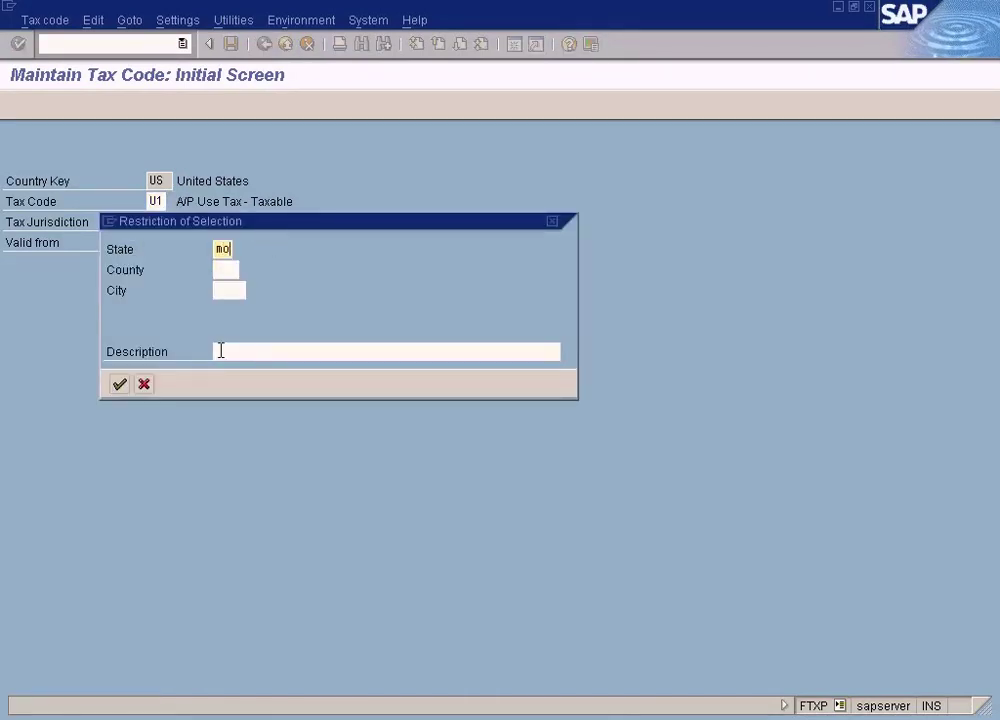
{"action": "key", "text": "Return"}
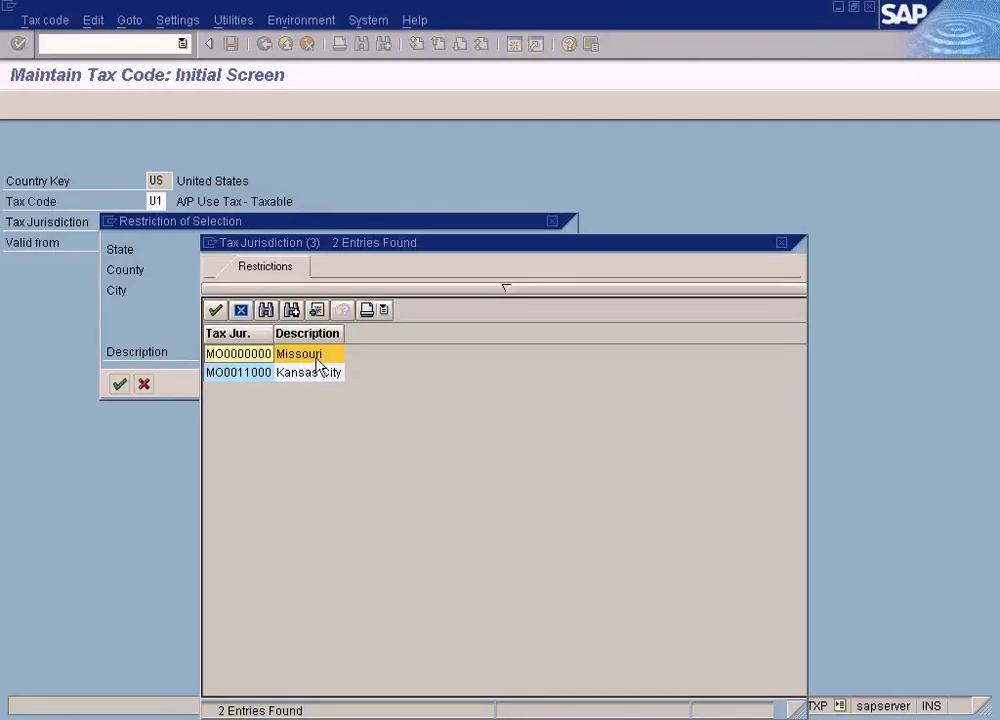
{"action": "key", "text": "Return"}
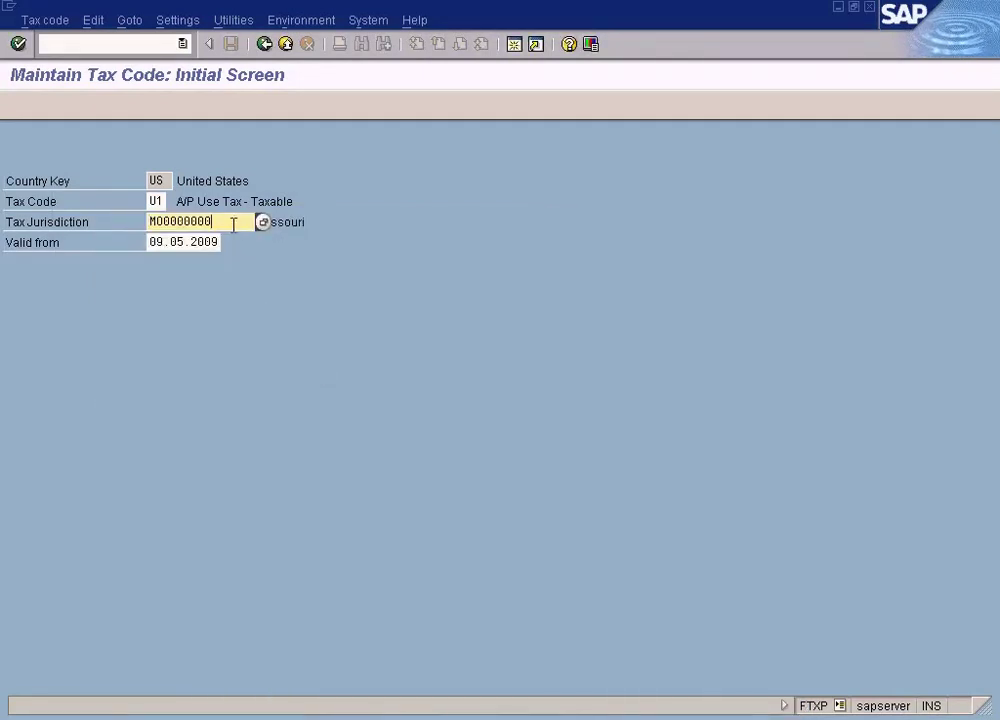
{"action": "left_click", "coordinate": [189, 243]}
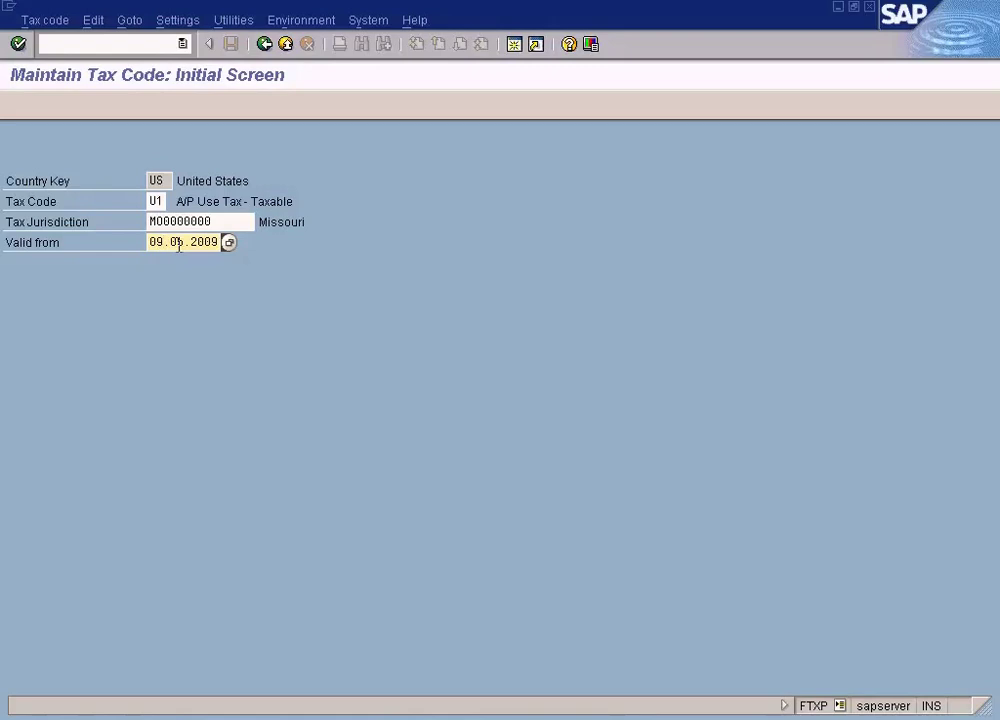
{"action": "key", "text": "Return"}
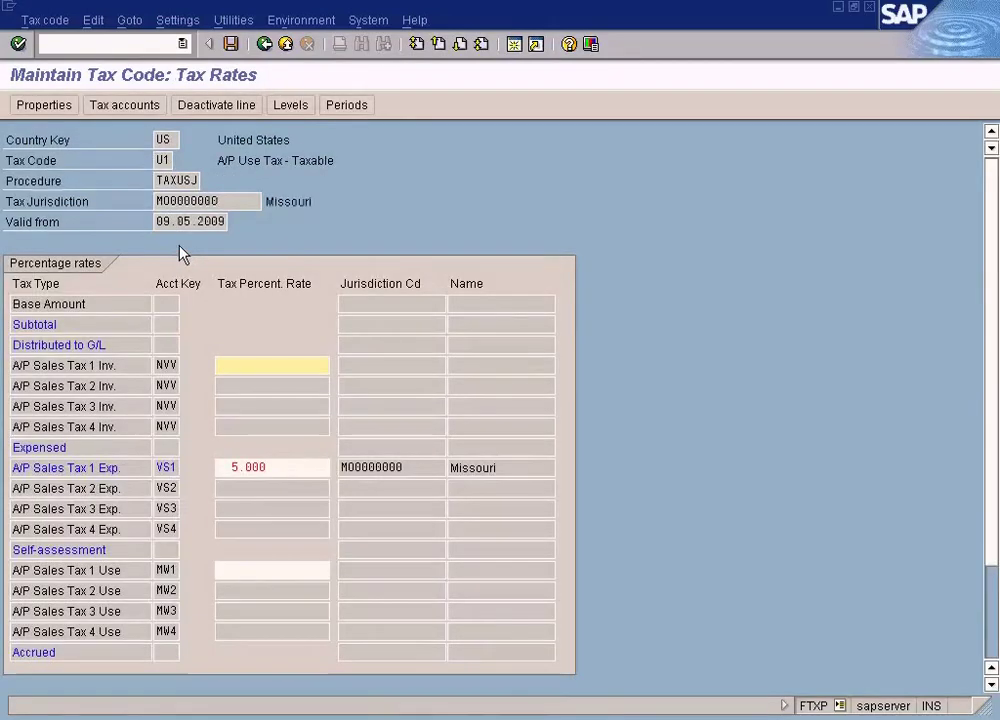
- Switch to the vendor invoice session for company code SUN, simulate the invoice and check the percentage in its tax items
{"action": "left_click", "coordinate": [246, 467]}
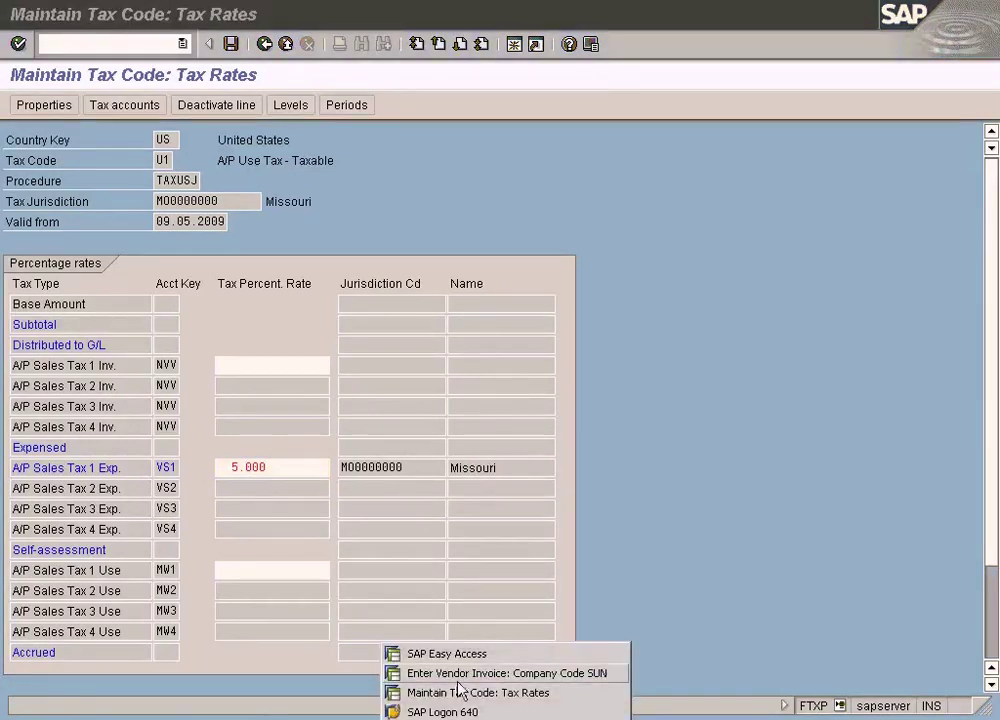
{"action": "left_click", "coordinate": [462, 673]}
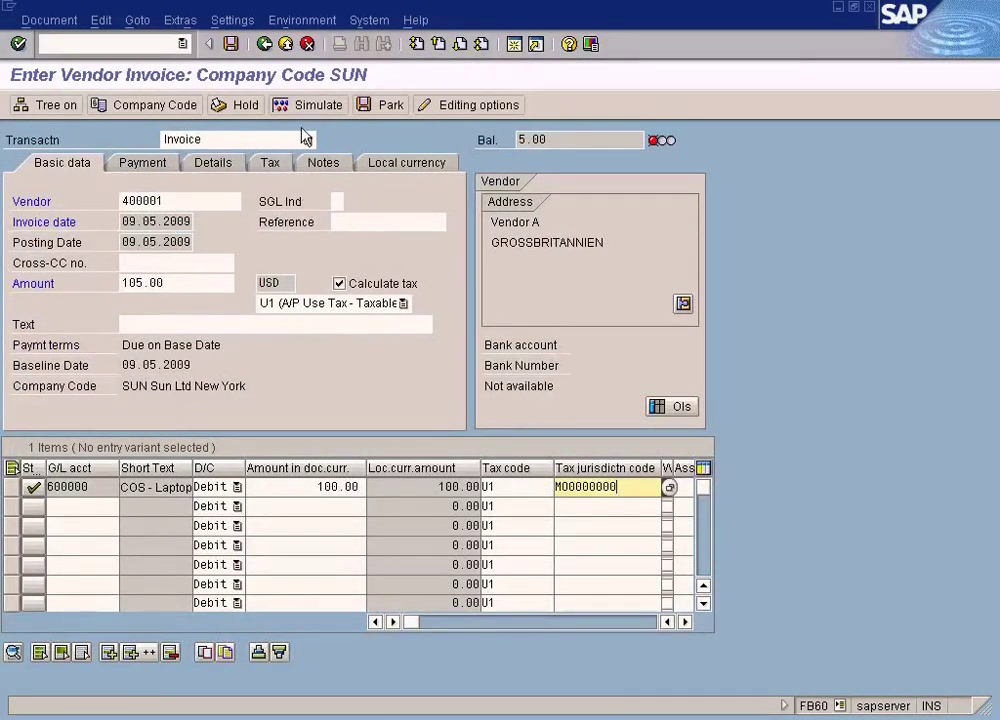
{"action": "left_click", "coordinate": [292, 104]}
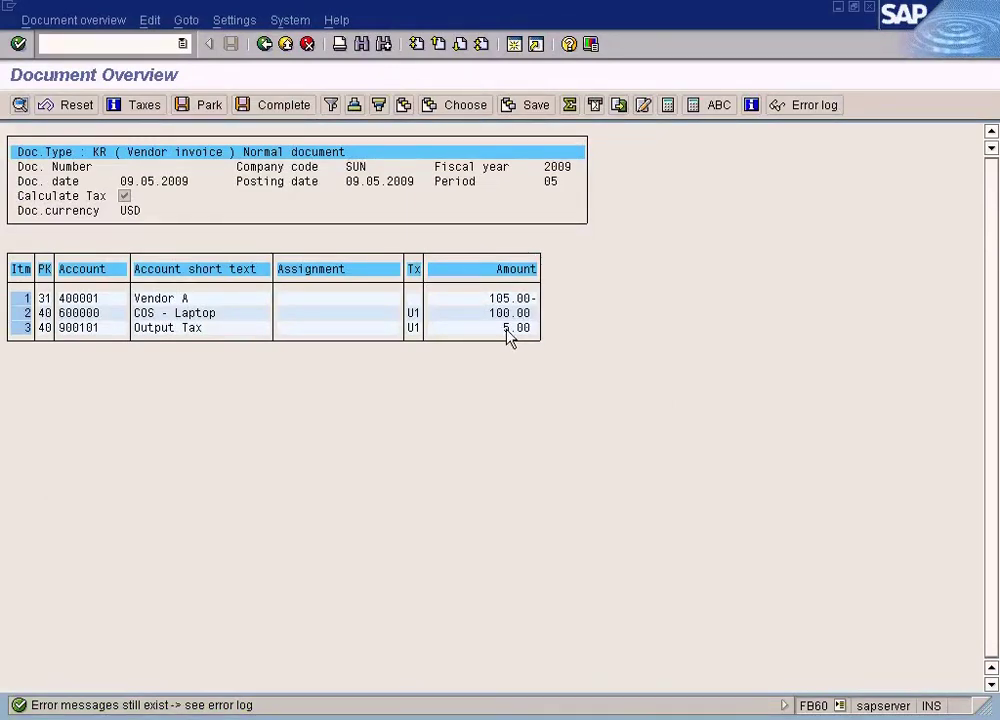
{"action": "left_click", "coordinate": [141, 104]}
{"action": "left_click_drag", "start_coordinate": [346, 272], "coordinate": [404, 401]}
{"action": "left_click", "coordinate": [506, 470]}
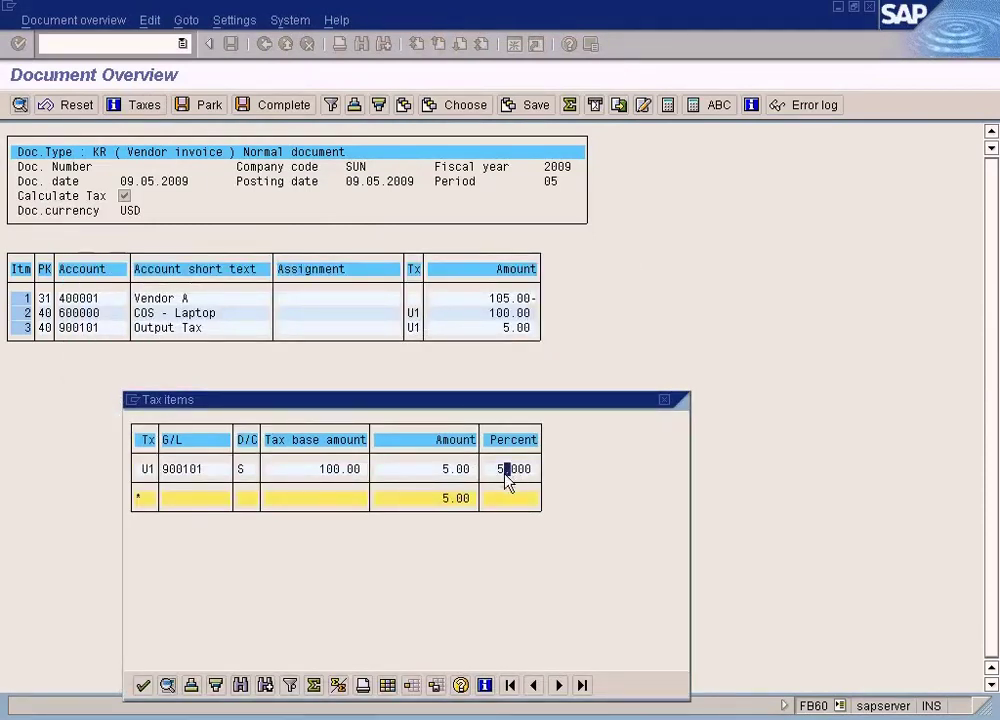
- Return to the Maintain Tax Code session and check the A/P Sales Tax 1 Exp. rate against the Missouri jurisdiction
{"action": "left_click", "coordinate": [446, 718]}
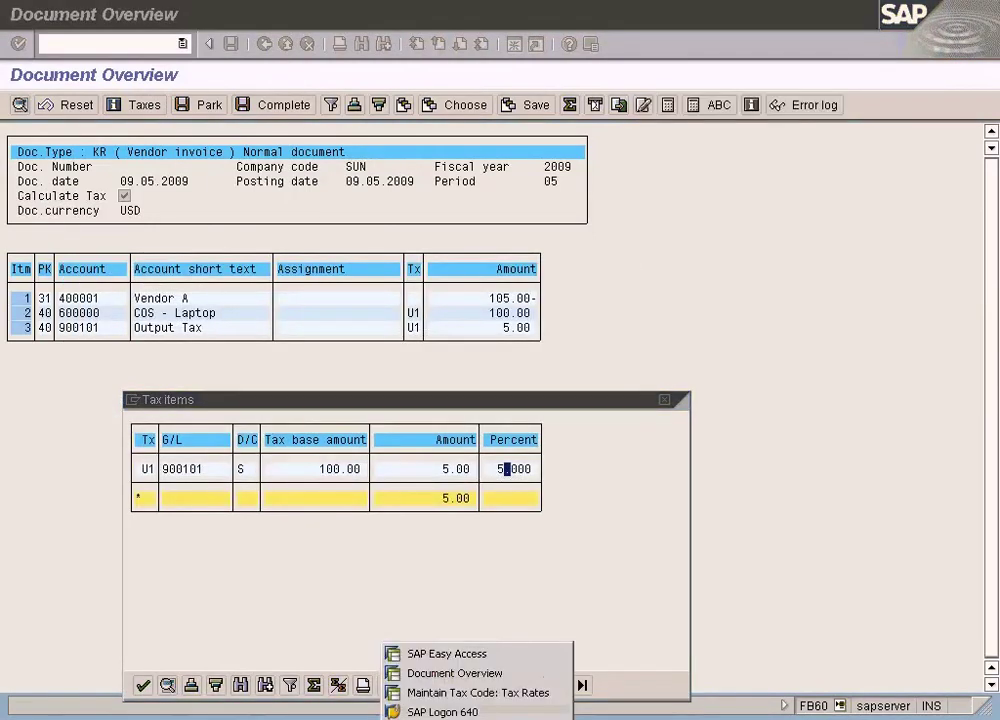
{"action": "left_click", "coordinate": [441, 678]}
{"action": "left_click", "coordinate": [440, 718]}
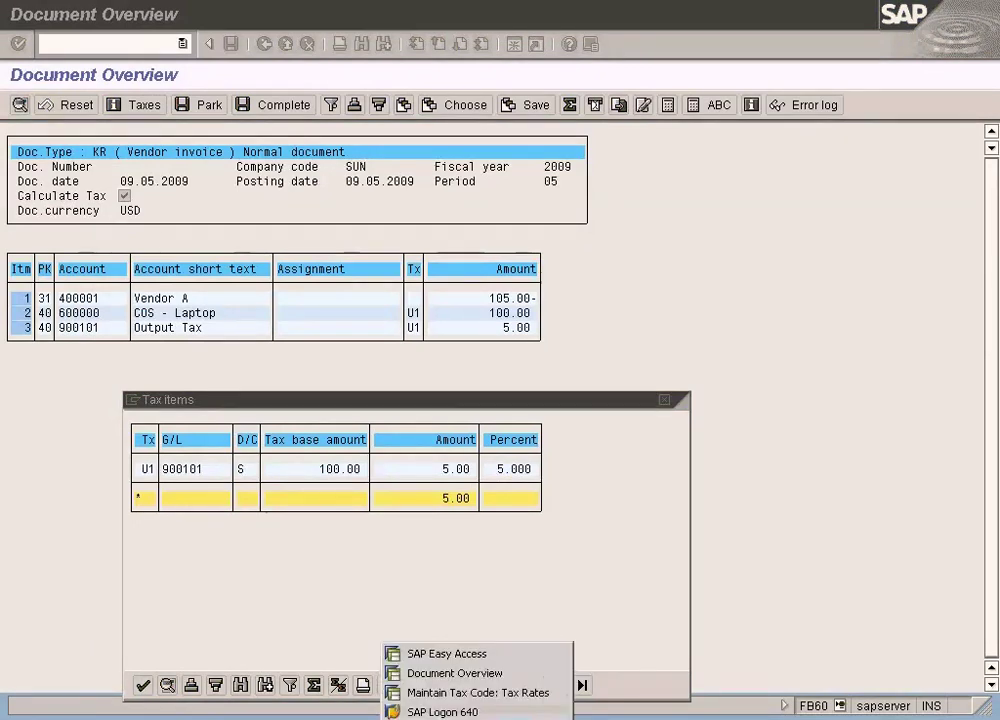
{"action": "left_click", "coordinate": [428, 697]}
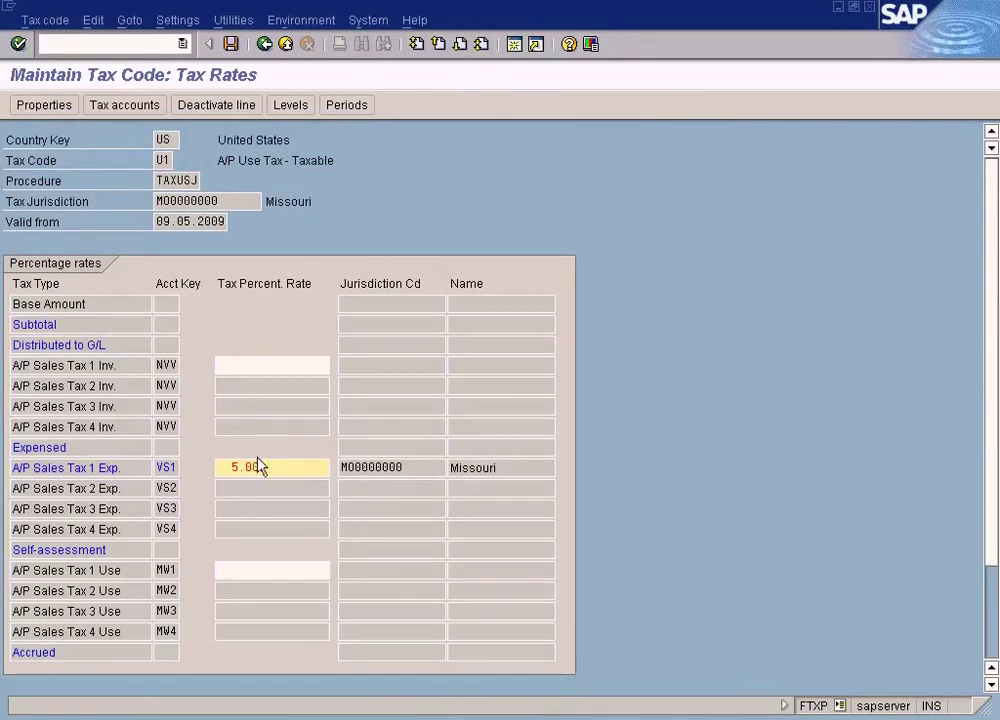
{"action": "left_click_drag", "start_coordinate": [285, 466], "coordinate": [172, 458]}
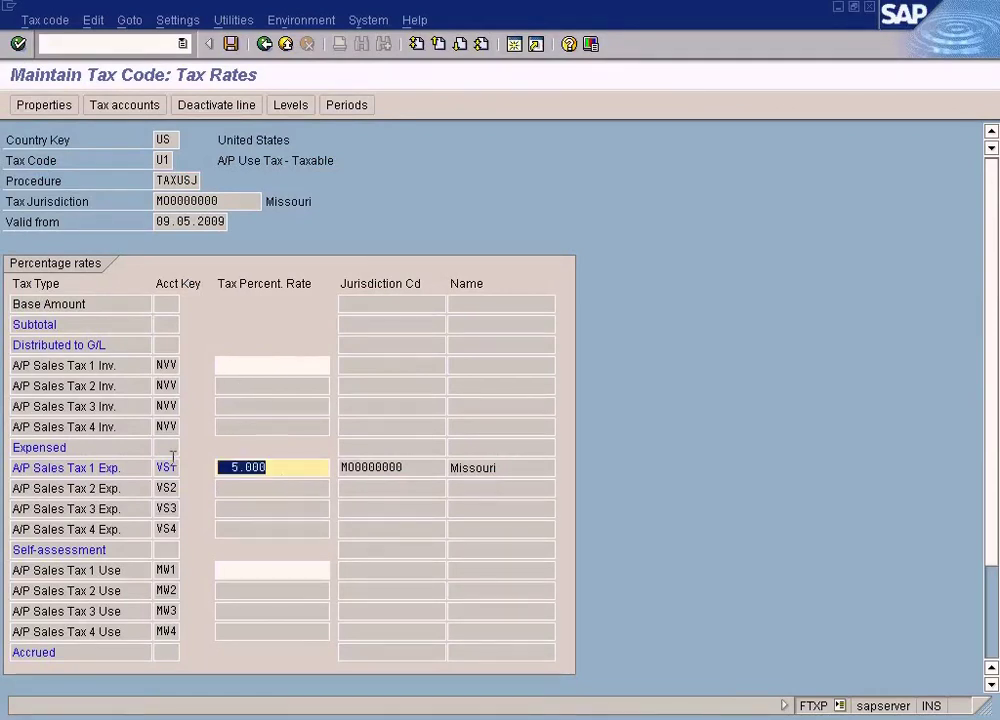
{"action": "left_click", "coordinate": [206, 200]}
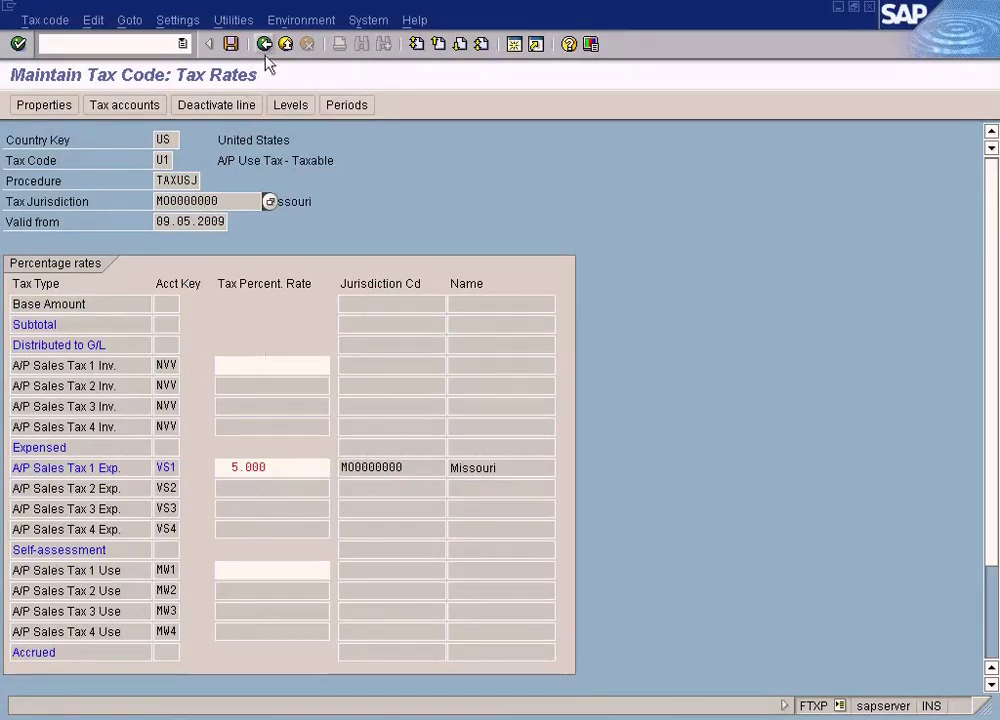
- Go back to the initial screen, choose the Kansas City jurisdiction MO0011000 and display its tax rates for tax code U1
{"action": "left_click", "coordinate": [265, 46]}
{"action": "left_click", "coordinate": [243, 221]}
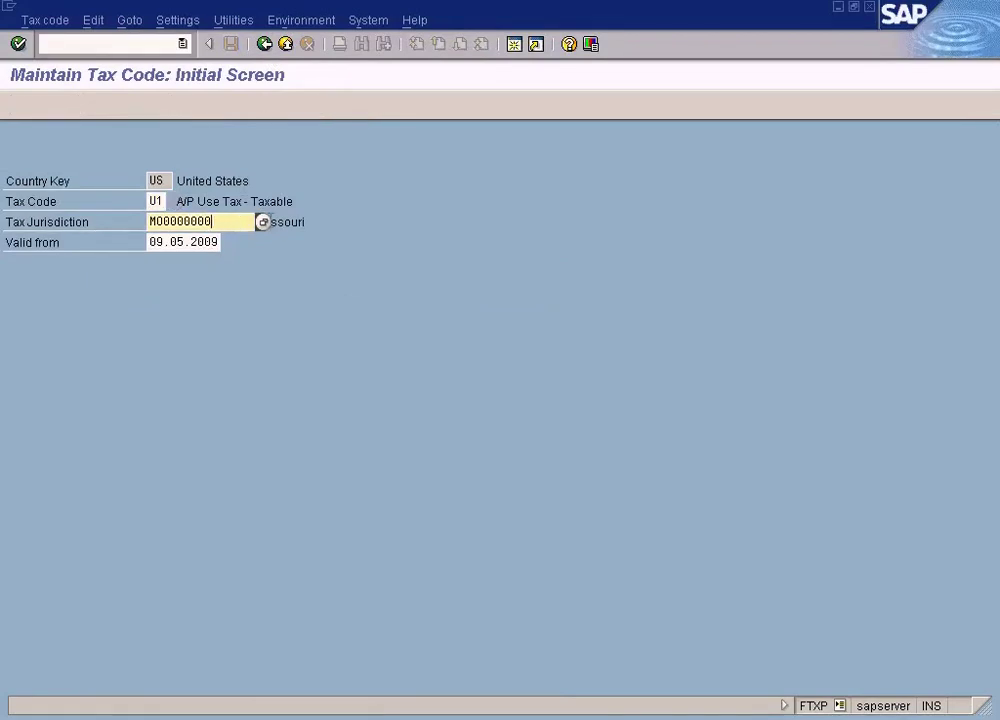
{"action": "left_click", "coordinate": [265, 223]}
{"action": "left_click", "coordinate": [122, 385]}
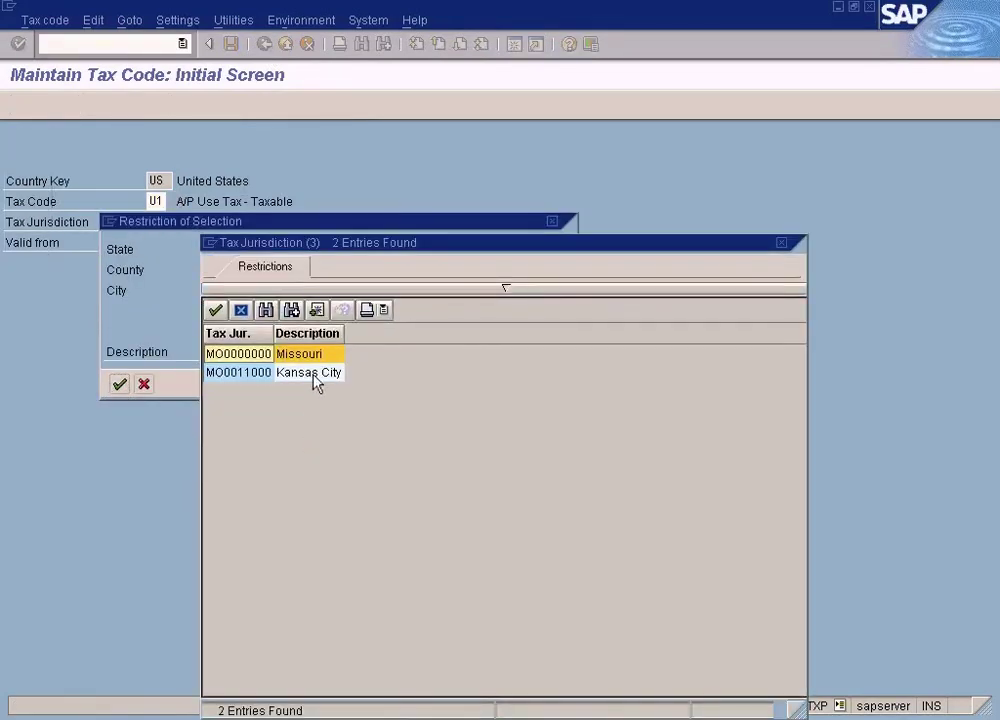
{"action": "double_click", "coordinate": [312, 376]}
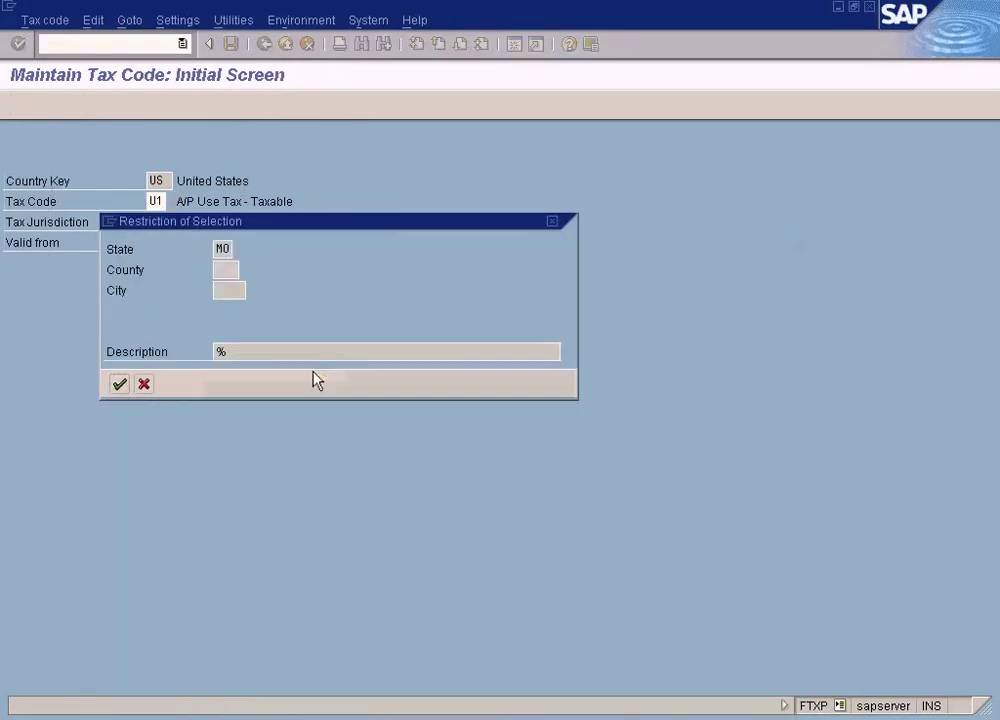
{"action": "key", "text": "Return"}
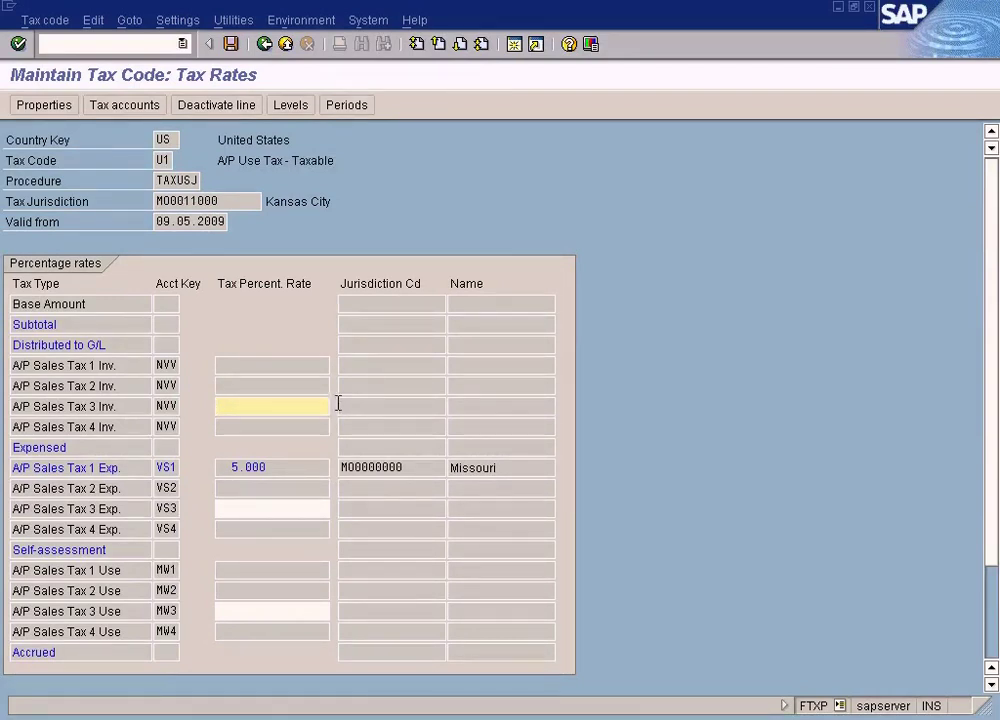
- Switch the tax jurisdiction back to Missouri, MO0000000, and display its tax rates for tax code U1
{"action": "left_click", "coordinate": [264, 44]}
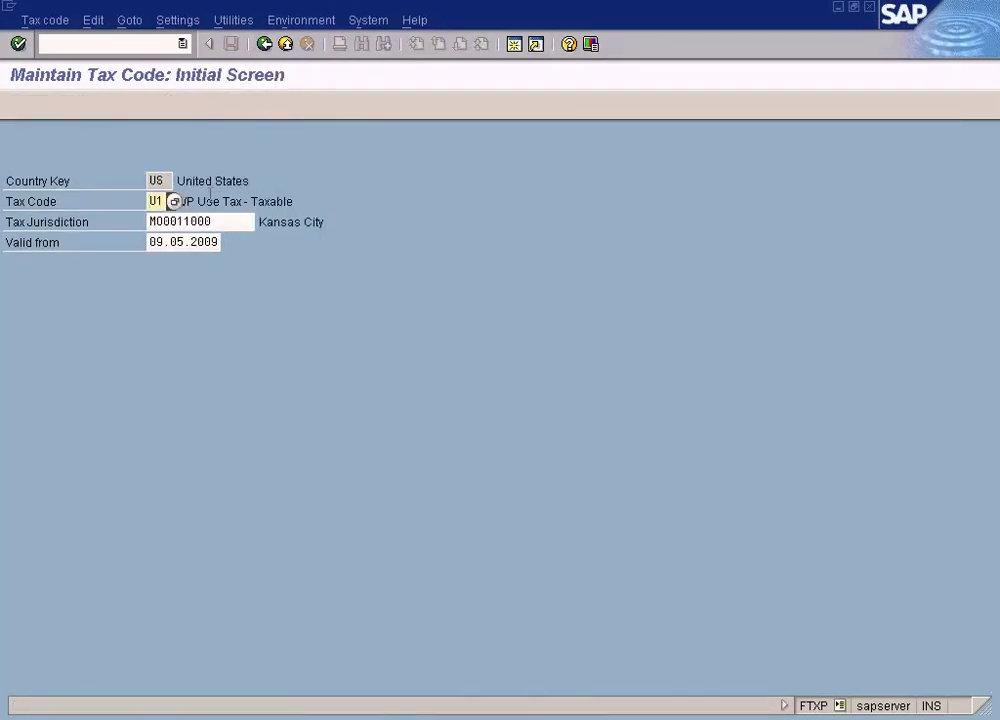
{"action": "left_click", "coordinate": [203, 221]}
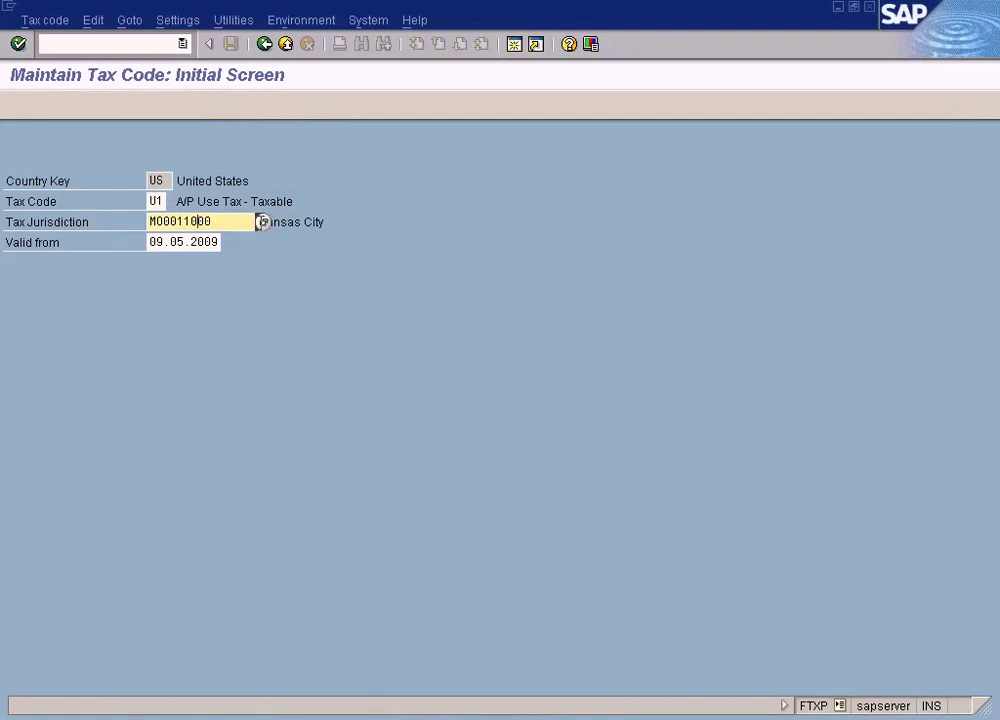
{"action": "left_click", "coordinate": [262, 222]}
{"action": "left_click", "coordinate": [119, 384]}
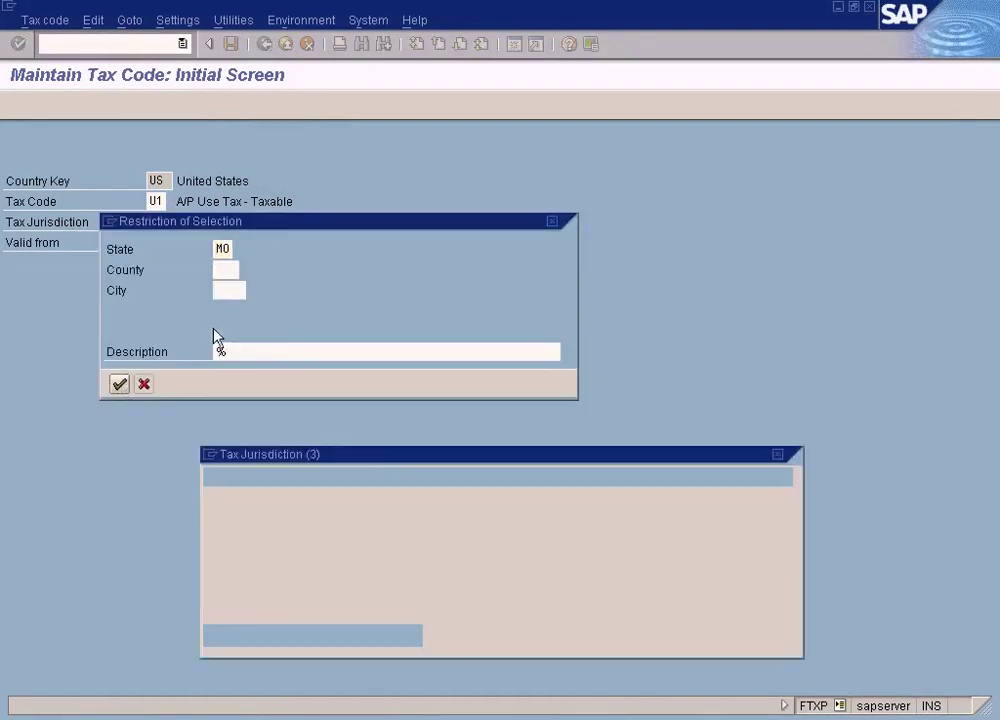
{"action": "double_click", "coordinate": [317, 355]}
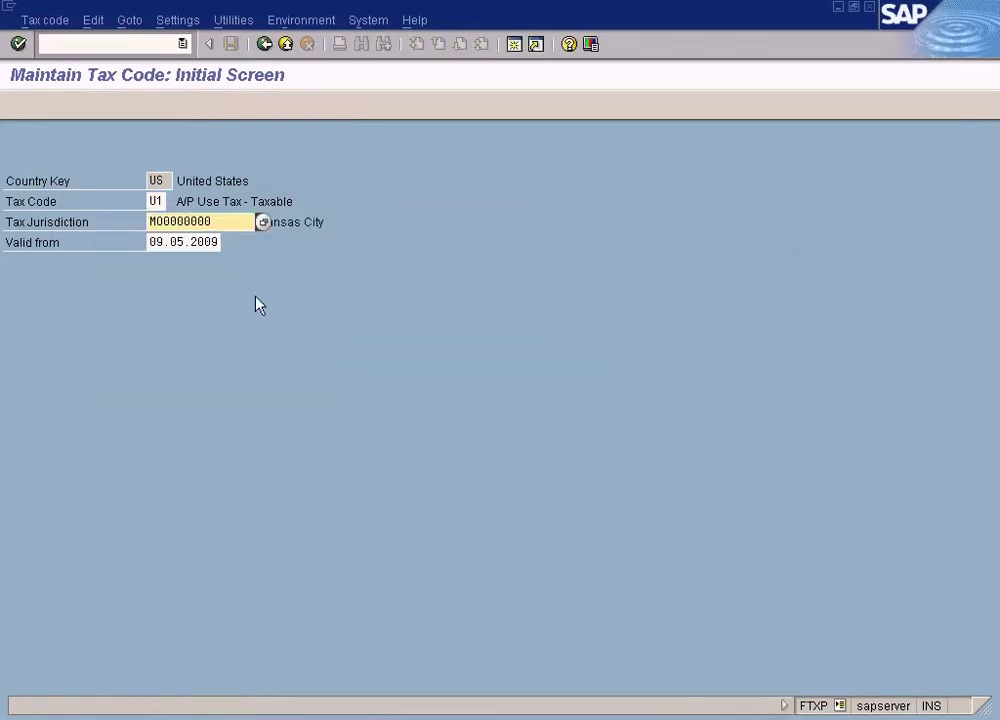
{"action": "key", "text": "Return"}
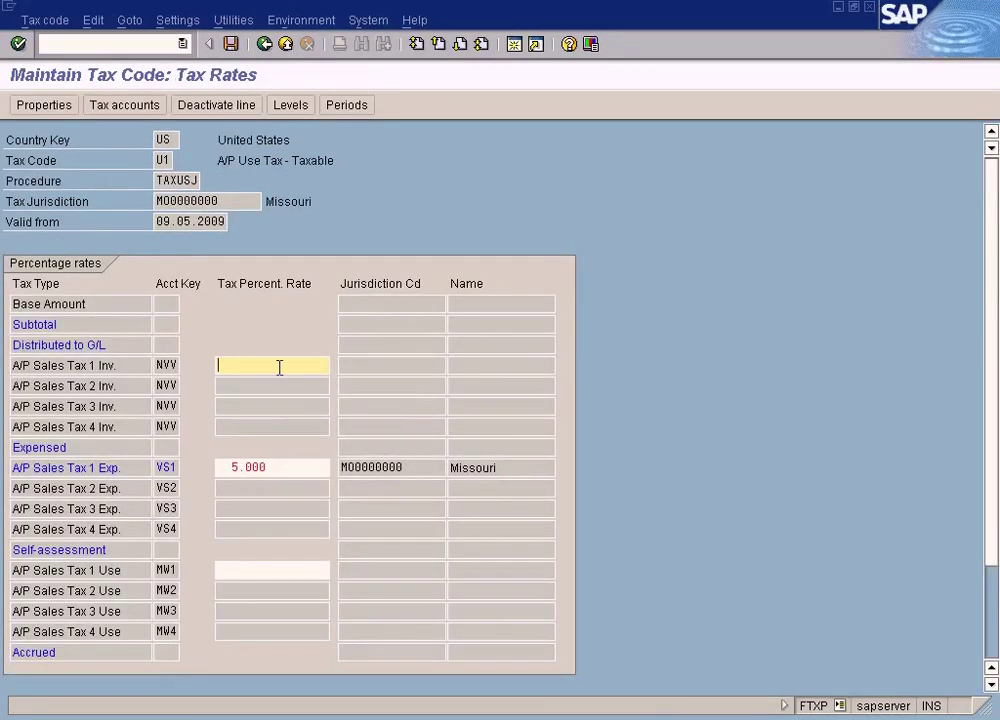
- Review the validity periods and rates of A/P Sales Tax 1 Exp. for Missouri, and return to the initial tax code screen
{"action": "left_click", "coordinate": [283, 467]}
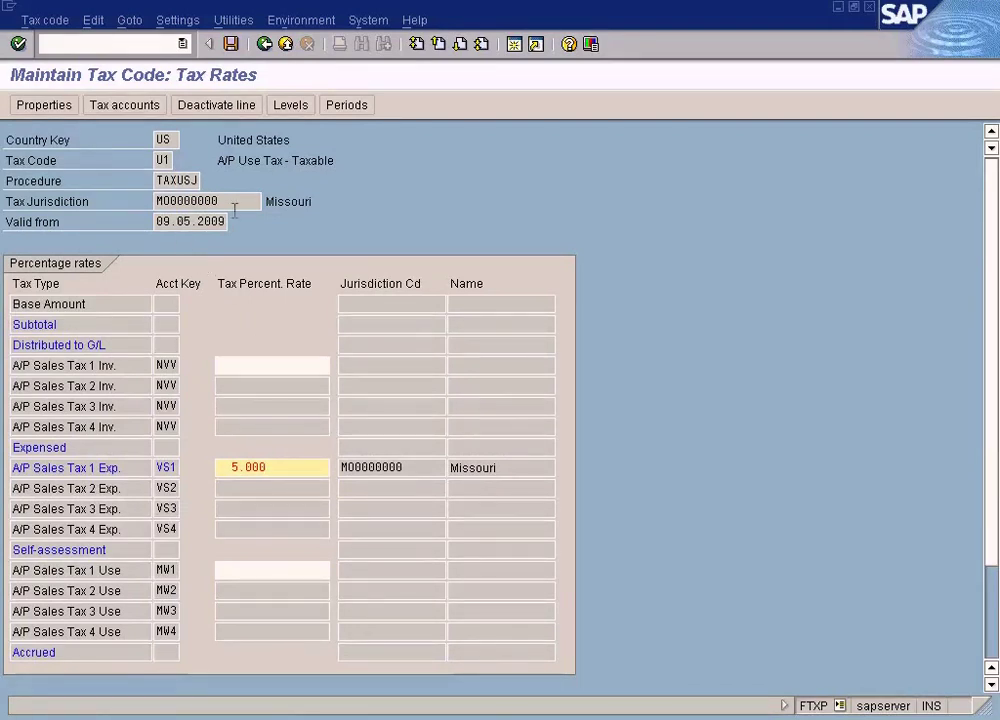
{"action": "left_click", "coordinate": [352, 106]}
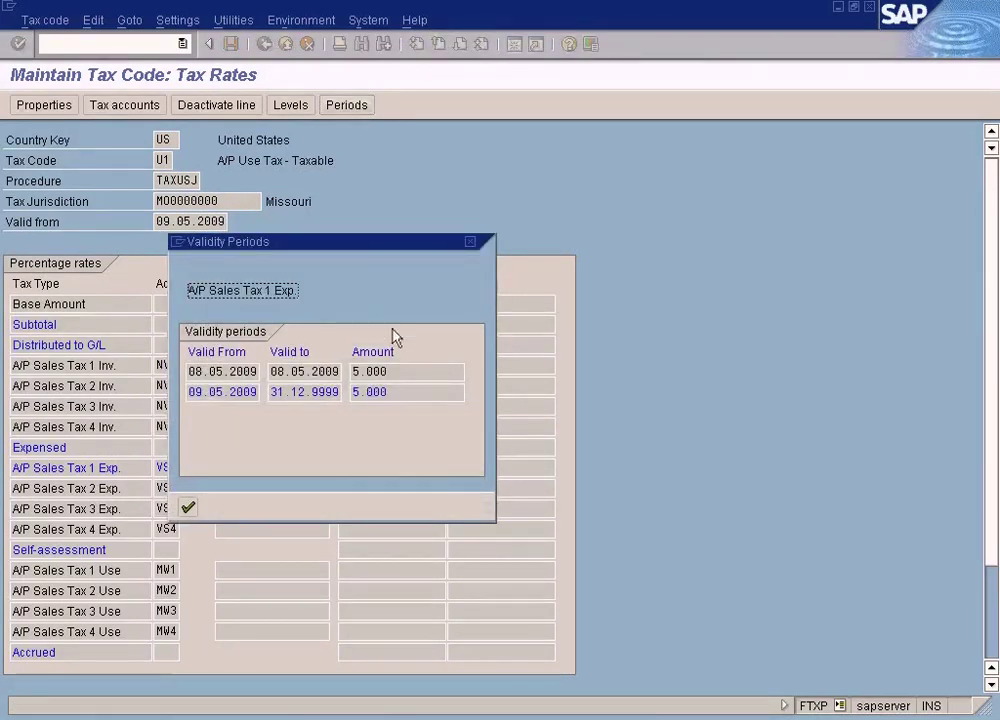
{"action": "left_click", "coordinate": [393, 372]}
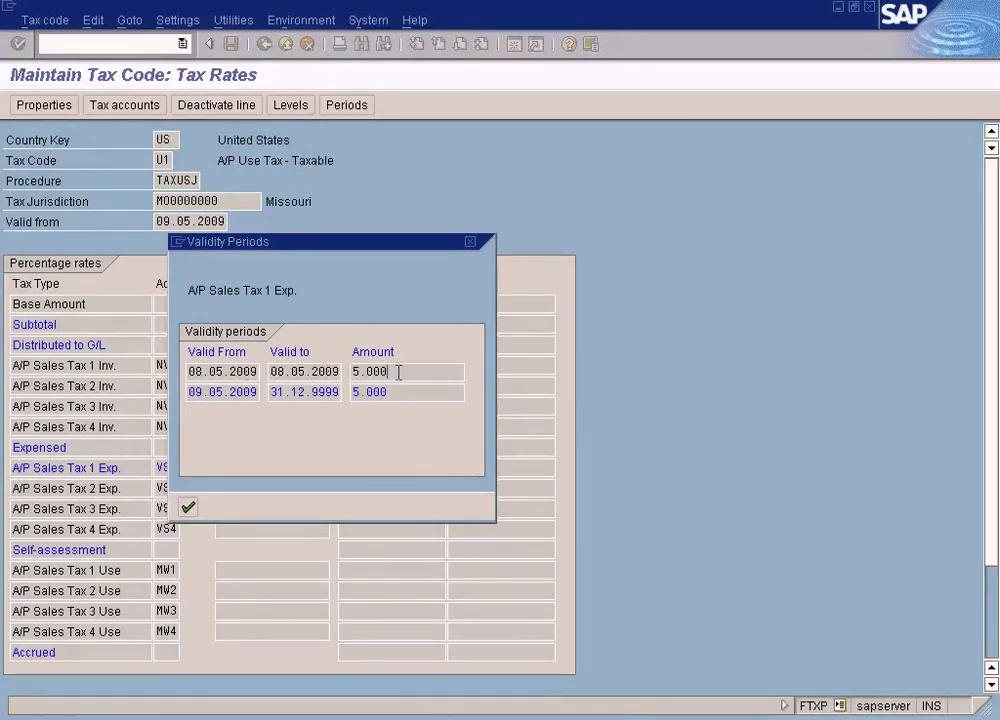
{"action": "left_click_drag", "start_coordinate": [395, 371], "coordinate": [341, 372]}
{"action": "left_click", "coordinate": [210, 393]}
{"action": "left_click", "coordinate": [310, 395]}
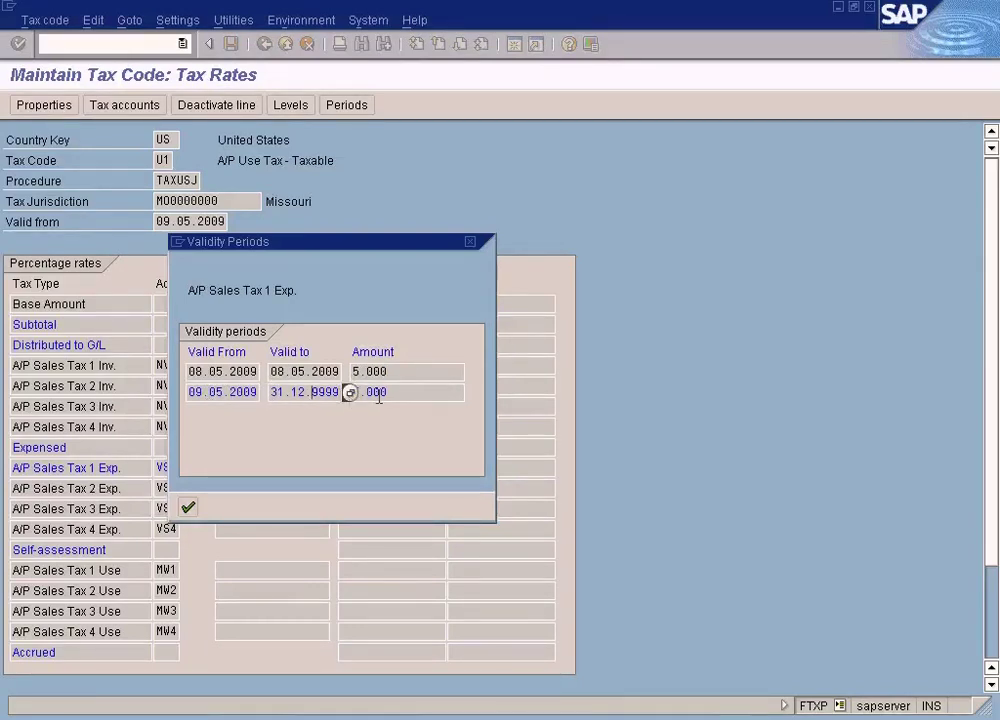
{"action": "left_click_drag", "start_coordinate": [396, 393], "coordinate": [351, 392]}
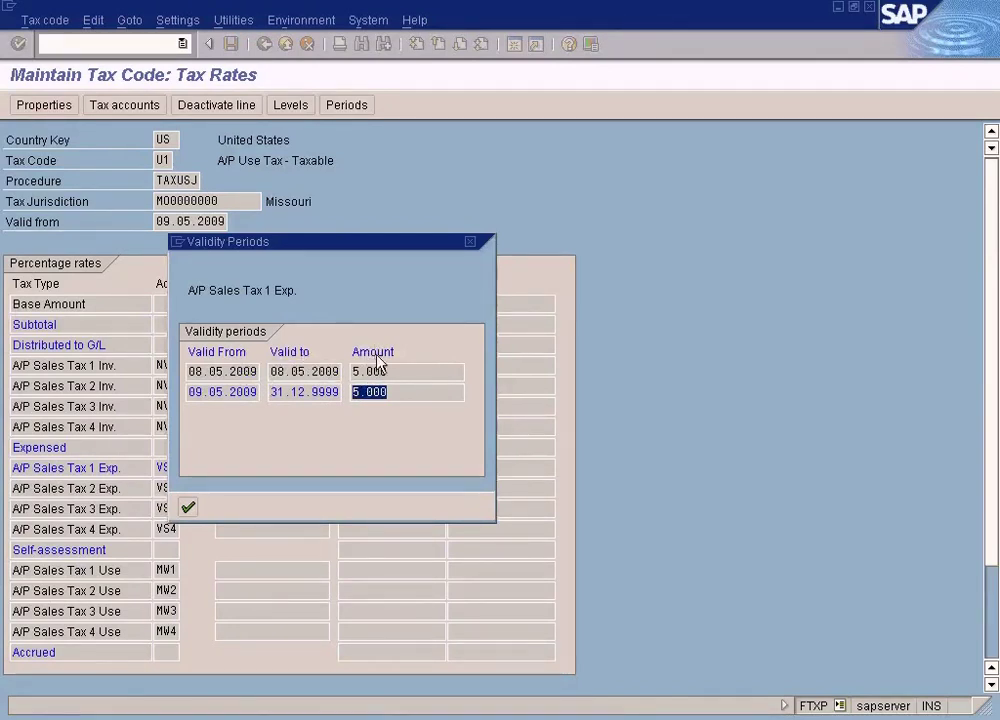
{"action": "left_click", "coordinate": [189, 508]}
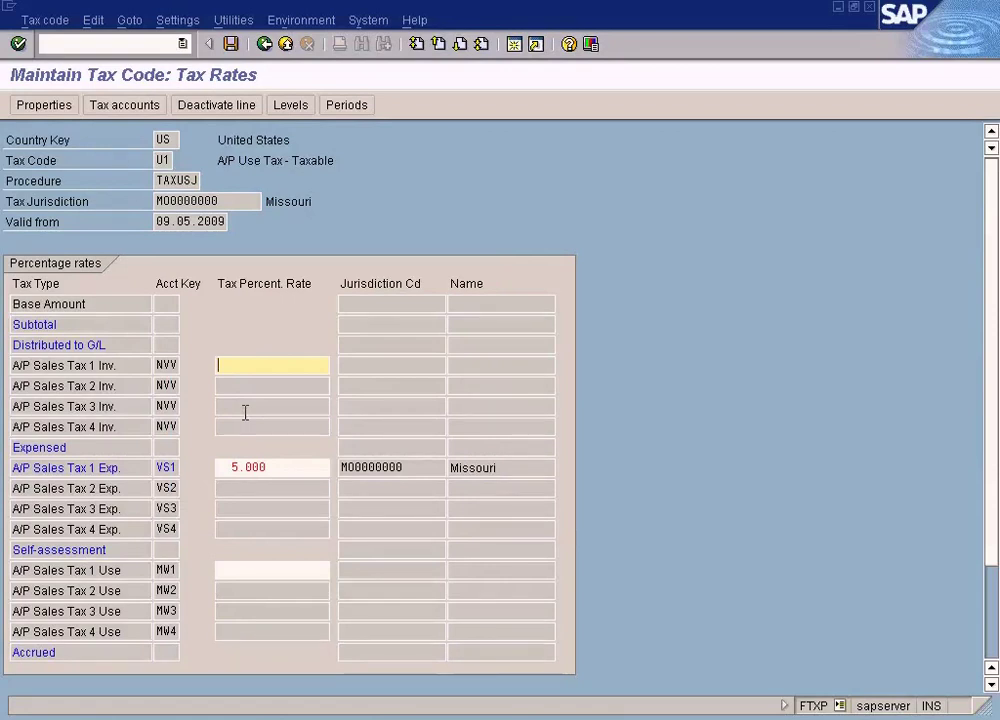
{"action": "left_click", "coordinate": [264, 44]}
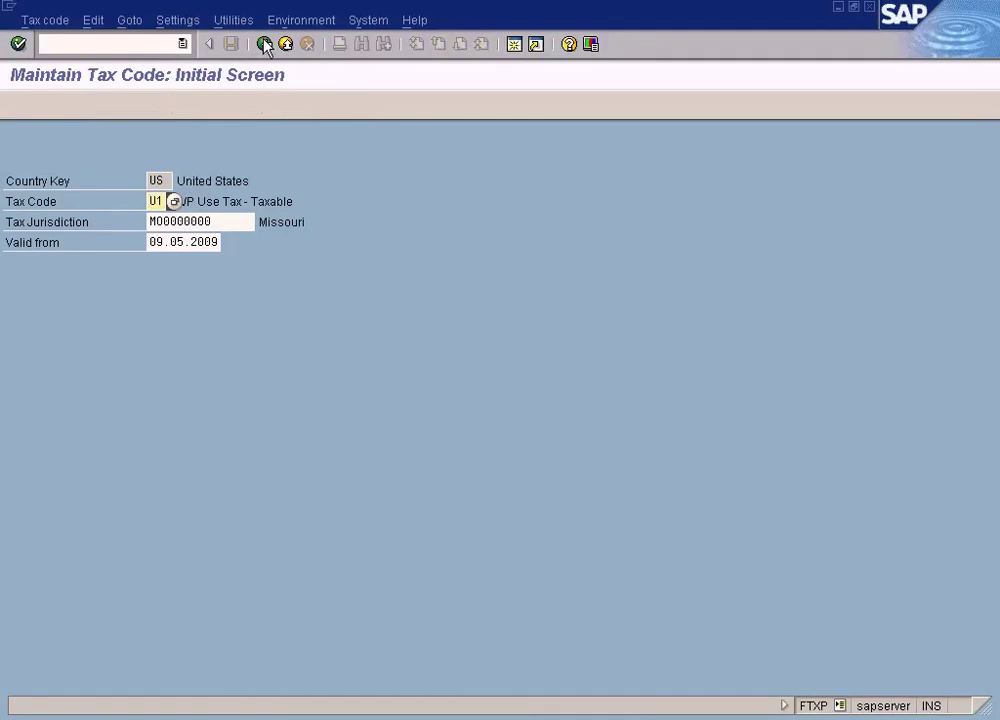
- Return to the simulated invoice's tax items to check the tax G/L account, and switch to the Tax Code.JPG diagram in Paint
{"action": "left_click", "coordinate": [470, 716]}
{"action": "left_click", "coordinate": [452, 671]}
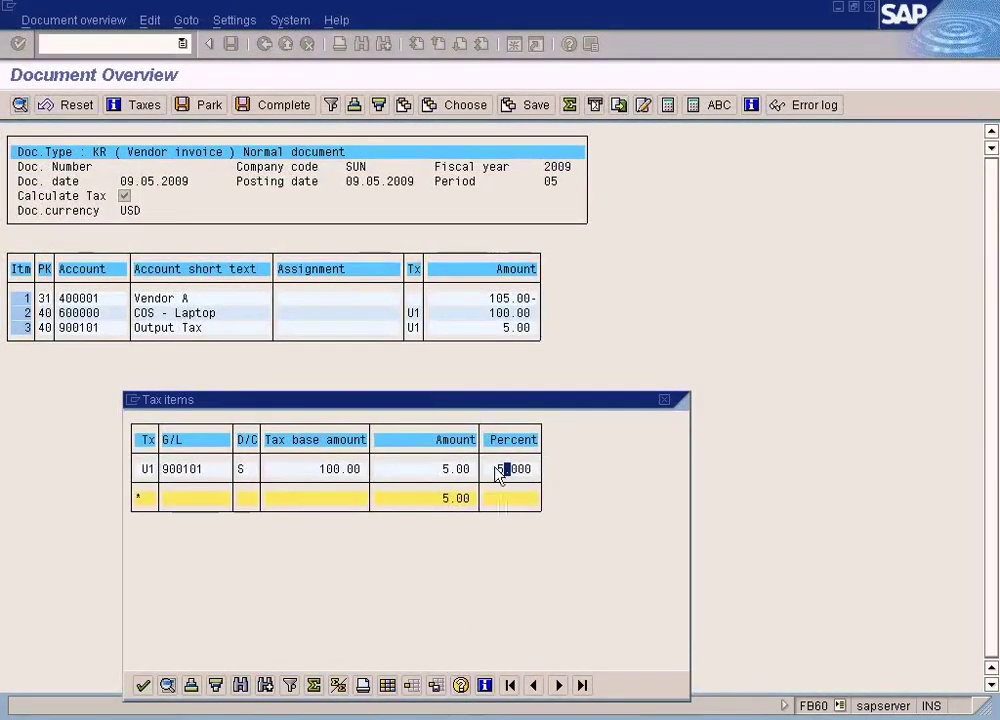
{"action": "left_click_drag", "start_coordinate": [432, 408], "coordinate": [598, 323]}
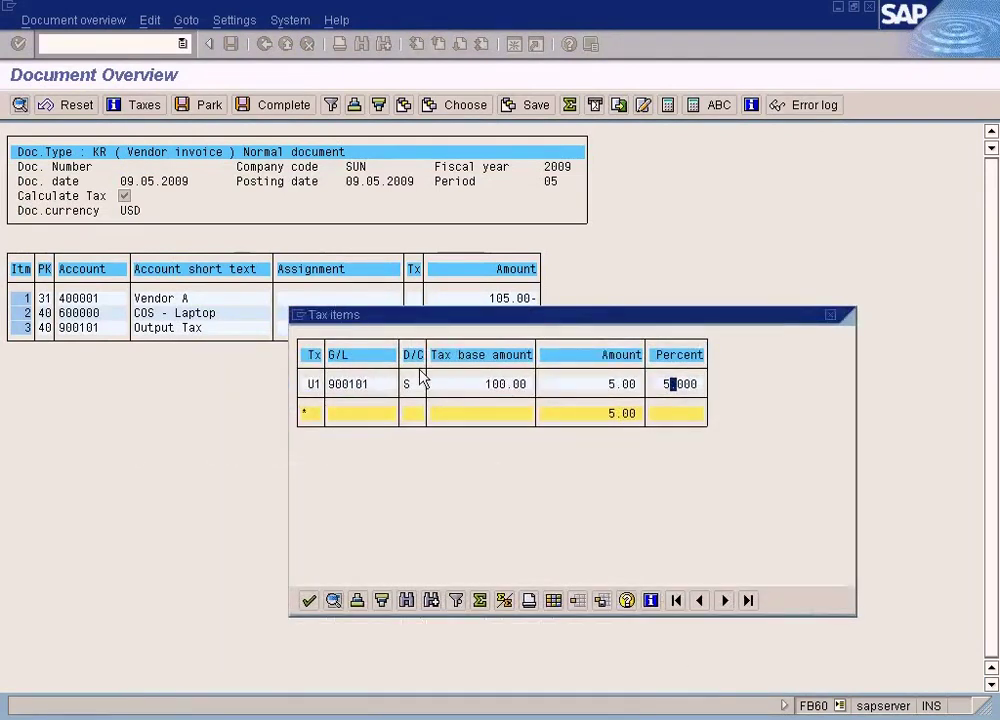
{"action": "left_click_drag", "start_coordinate": [378, 330], "coordinate": [370, 402]}
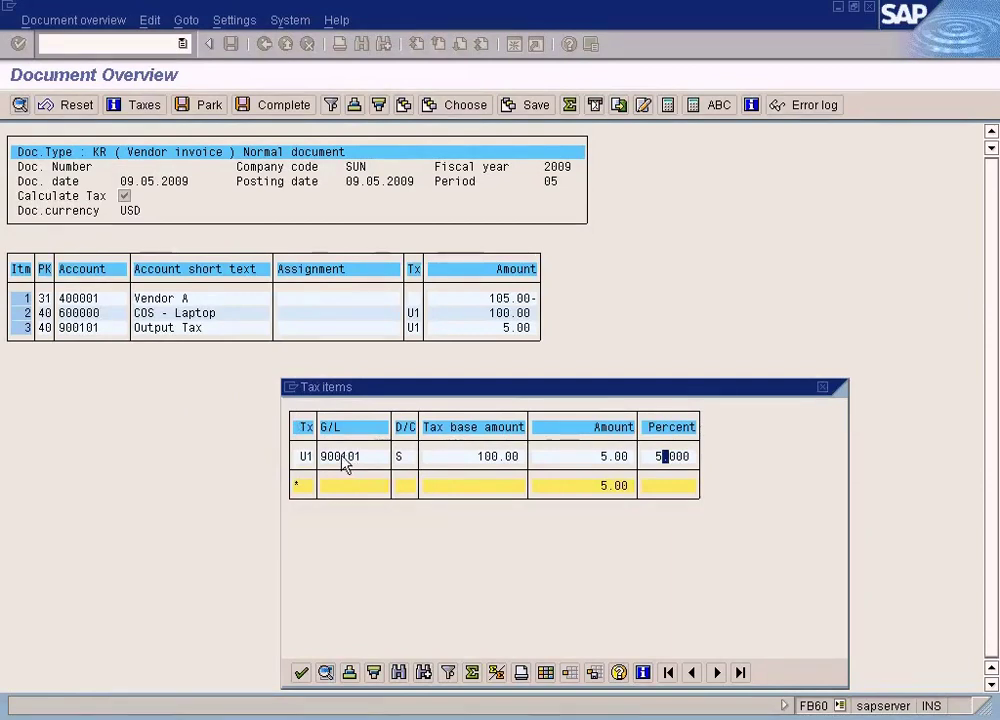
{"action": "key", "text": "alt+Tab"}
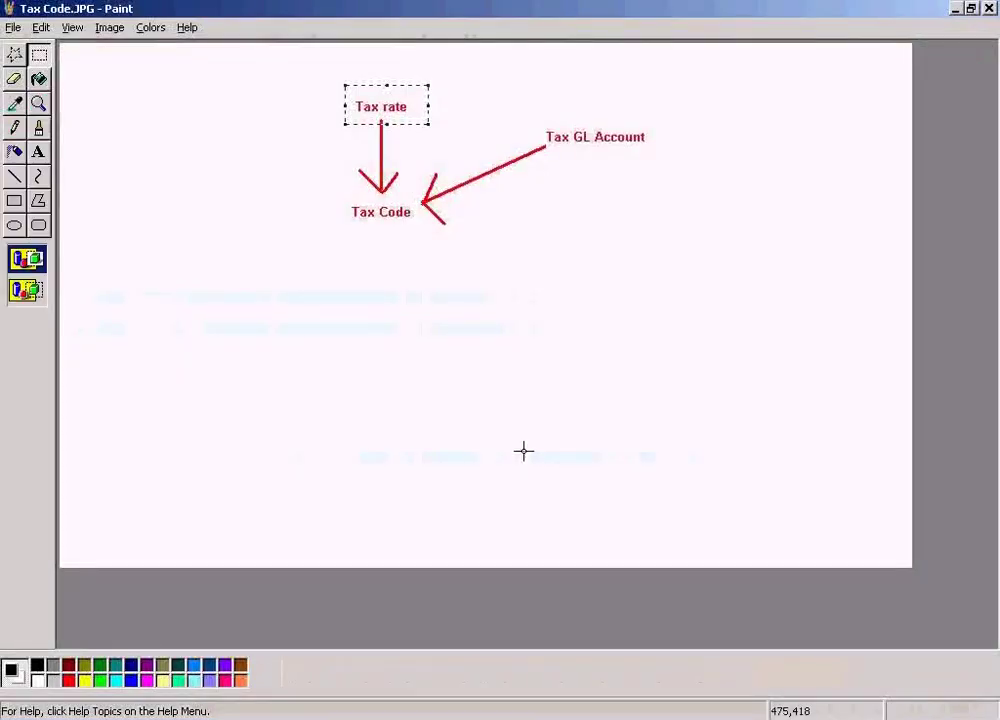
- Mark the Tax GL Account, Tax rate and Tax Code labels one after another in the diagram
{"action": "left_click_drag", "start_coordinate": [533, 117], "coordinate": [712, 167]}
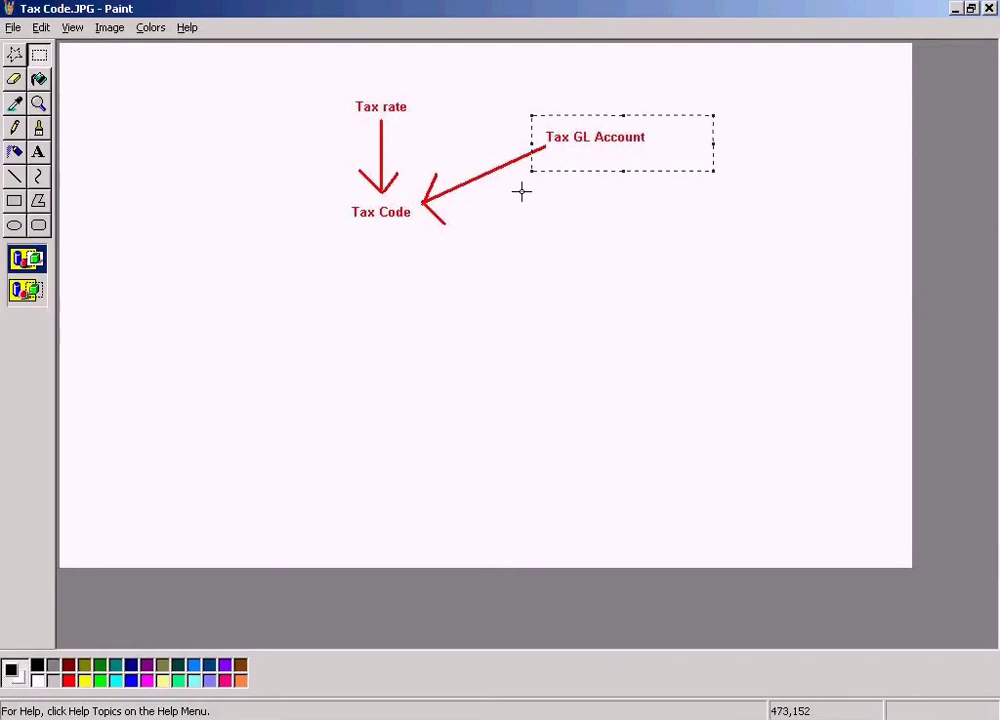
{"action": "left_click_drag", "start_coordinate": [324, 193], "coordinate": [419, 237]}
{"action": "left_click_drag", "start_coordinate": [346, 88], "coordinate": [420, 128]}
{"action": "left_click_drag", "start_coordinate": [342, 203], "coordinate": [423, 239]}
{"action": "left_click_drag", "start_coordinate": [527, 114], "coordinate": [674, 170]}
{"action": "left_click_drag", "start_coordinate": [347, 193], "coordinate": [421, 232]}
- Switch to the SAP tax code session and look into Define Tax Accounts under Posting in the implementation guide
{"action": "left_click", "coordinate": [484, 718]}
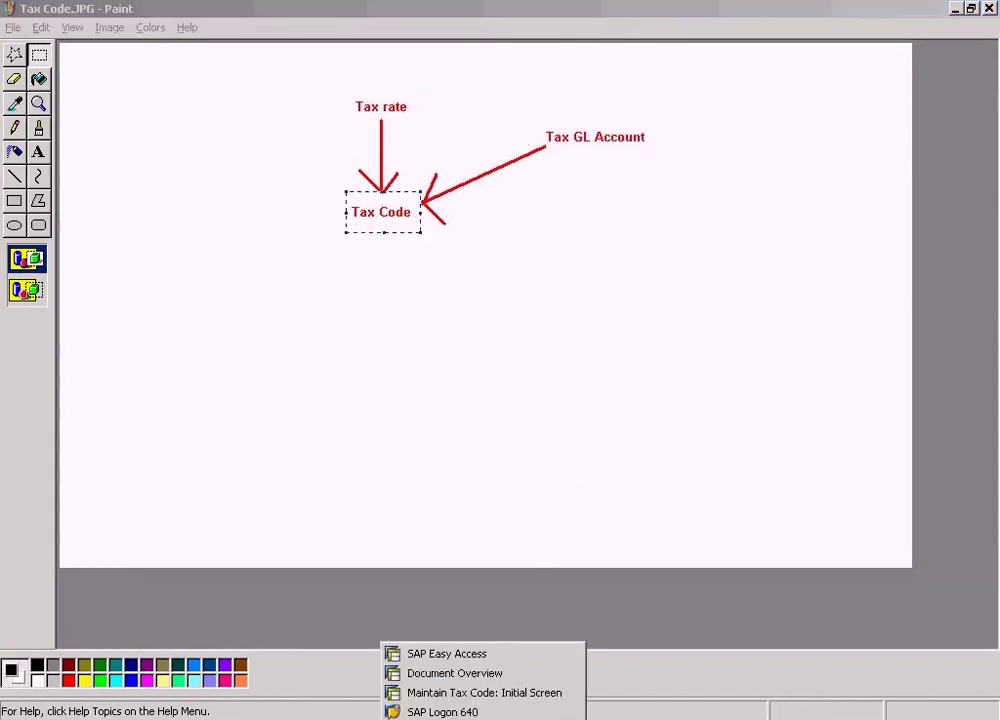
{"action": "left_click", "coordinate": [472, 693]}
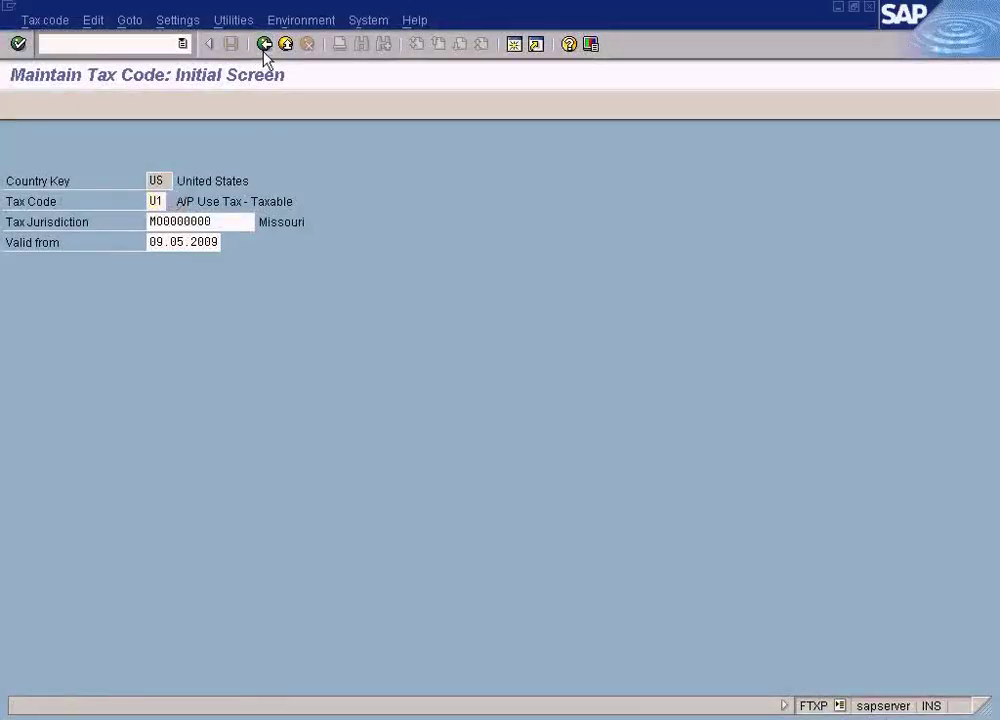
{"action": "left_click", "coordinate": [264, 45]}
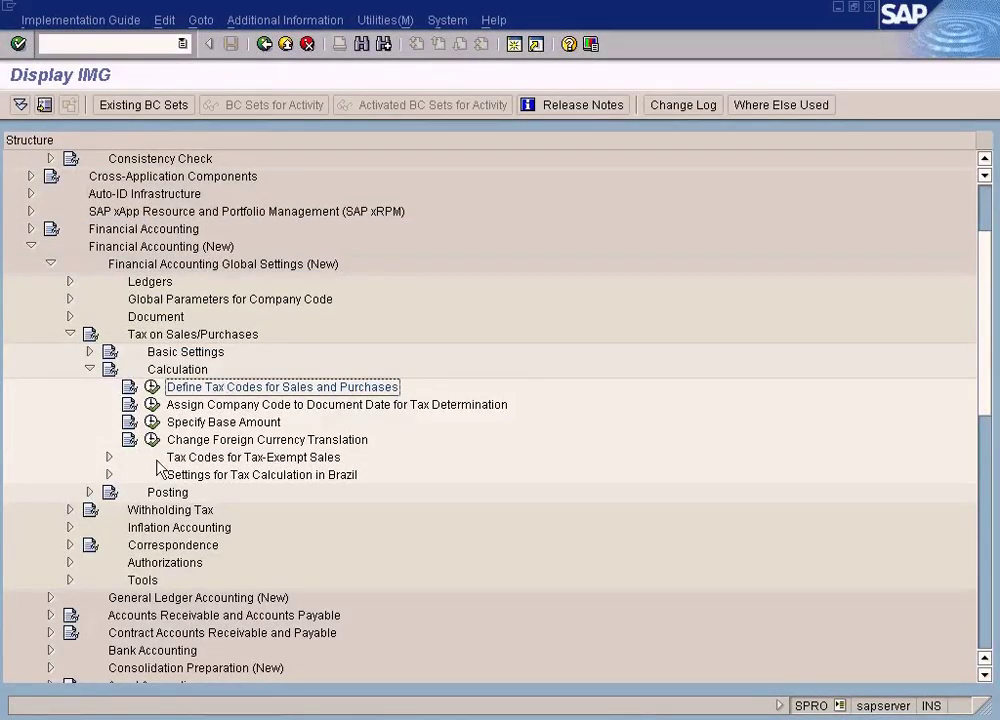
{"action": "left_click", "coordinate": [89, 494]}
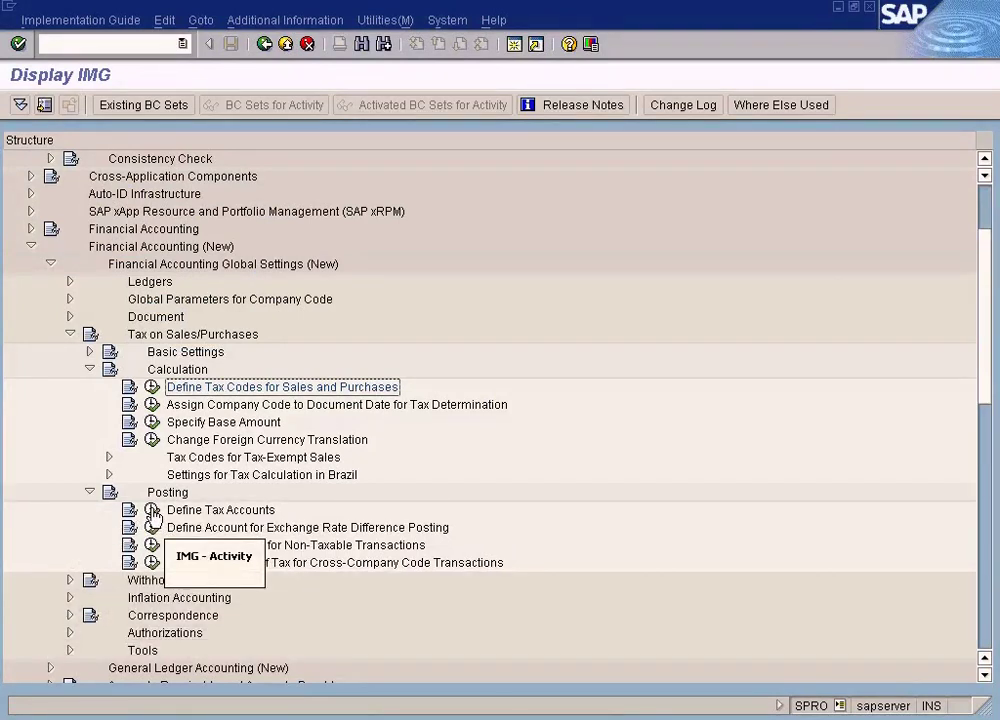
{"action": "left_click", "coordinate": [152, 512]}
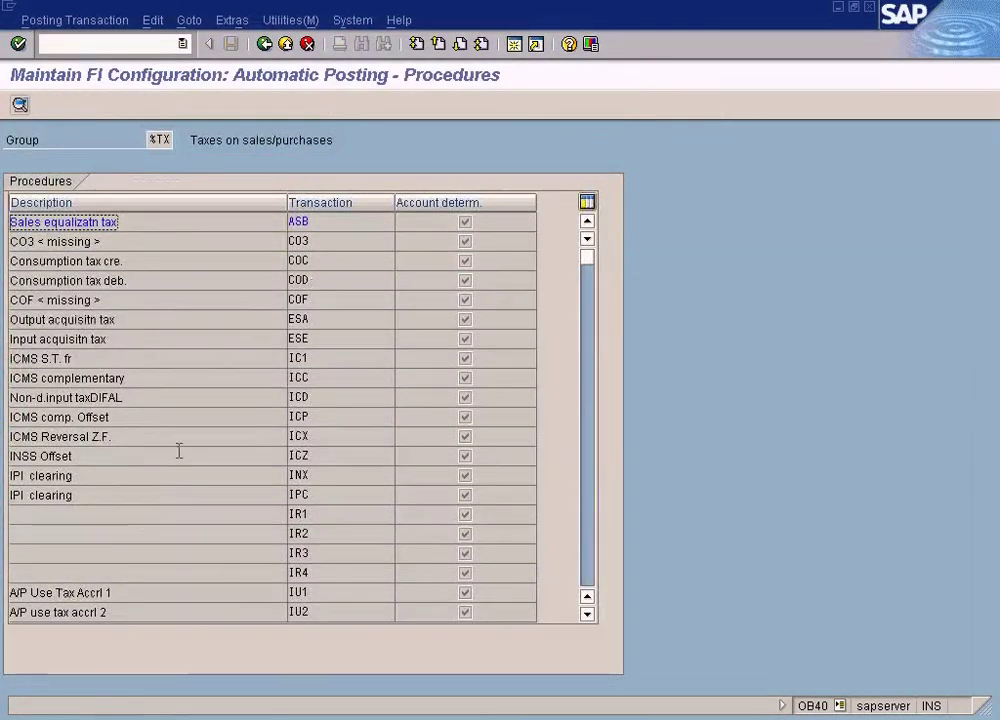
{"action": "left_click", "coordinate": [264, 46]}
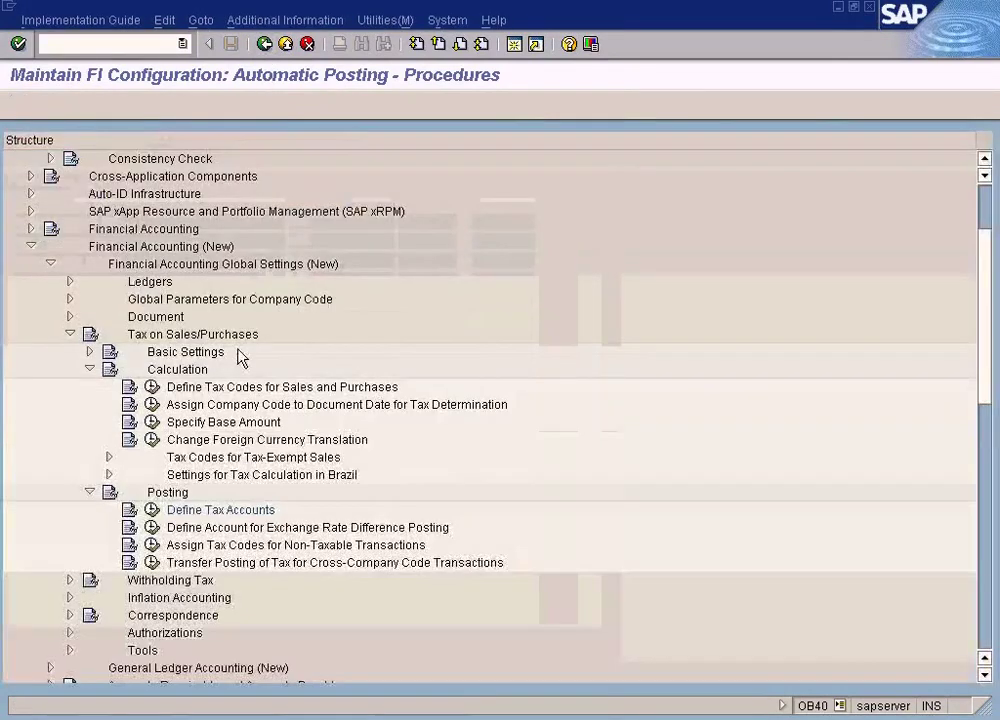
- Display tax code U1's rates for country US and Missouri, and check the account key of A/P Sales Tax 1 Exp
{"action": "left_click", "coordinate": [152, 387]}
{"action": "type", "text": "US"}
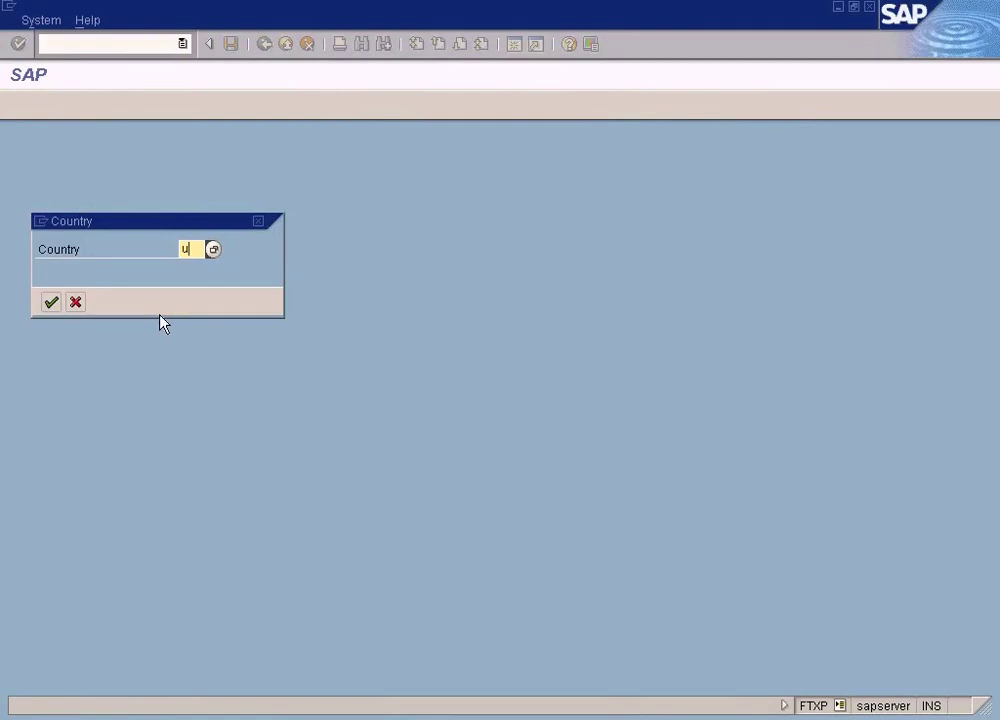
{"action": "key", "text": "Return"}
{"action": "key", "text": "Return"}
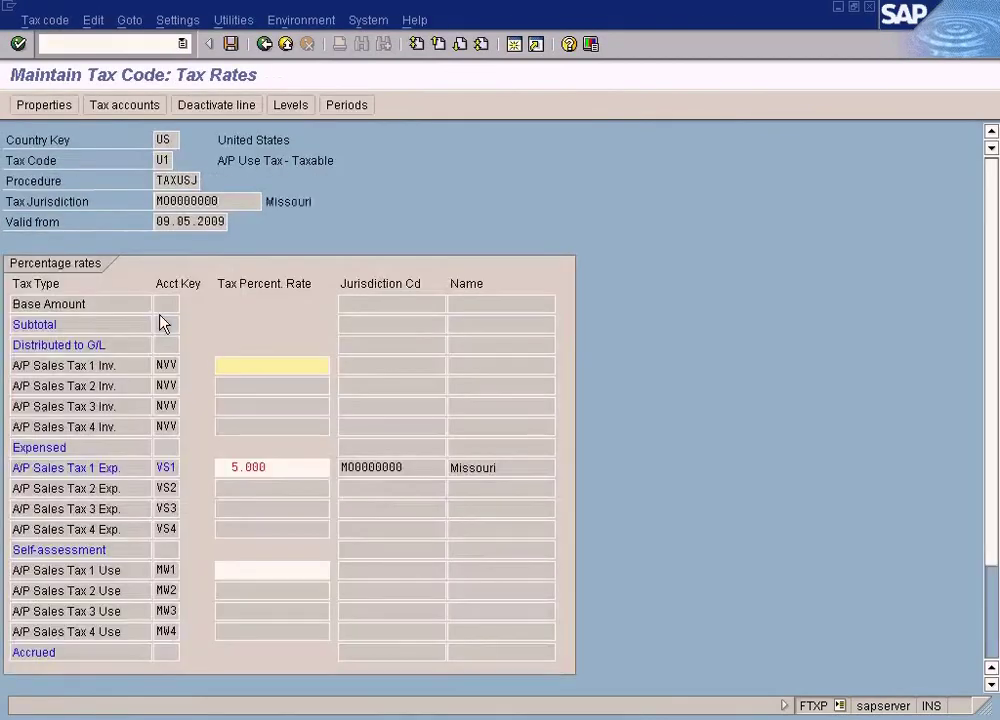
{"action": "left_click_drag", "start_coordinate": [157, 467], "coordinate": [185, 470]}
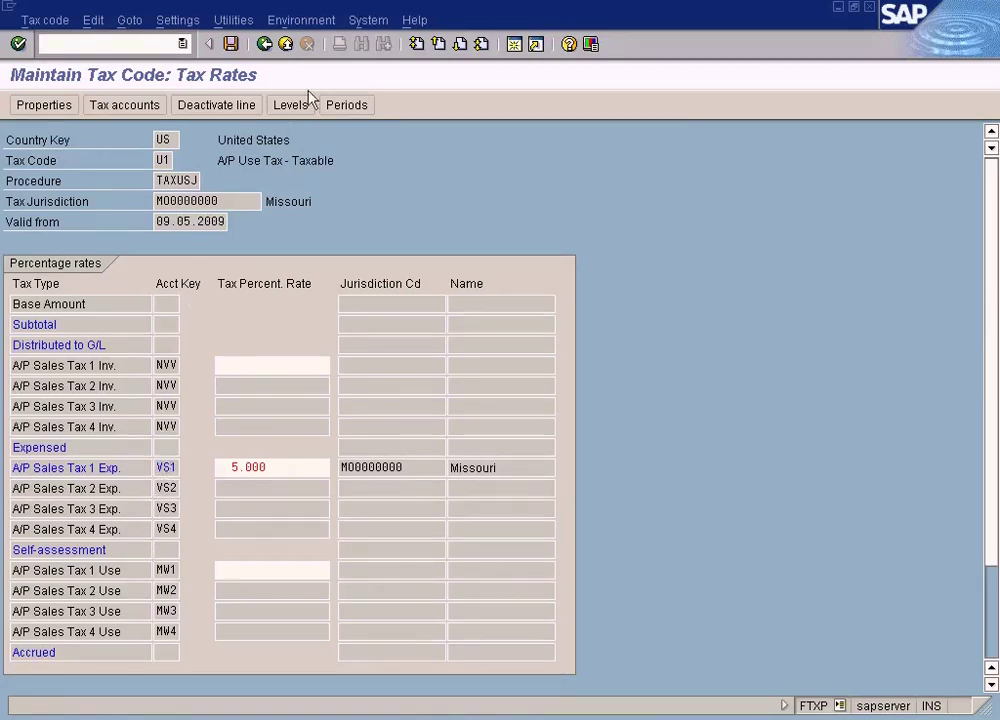
- Open Define Tax Accounts from the implementation guide and check the account assigned to transaction VS1 in chart of accounts SUN
{"action": "left_click", "coordinate": [266, 45]}
{"action": "left_click", "coordinate": [266, 45]}
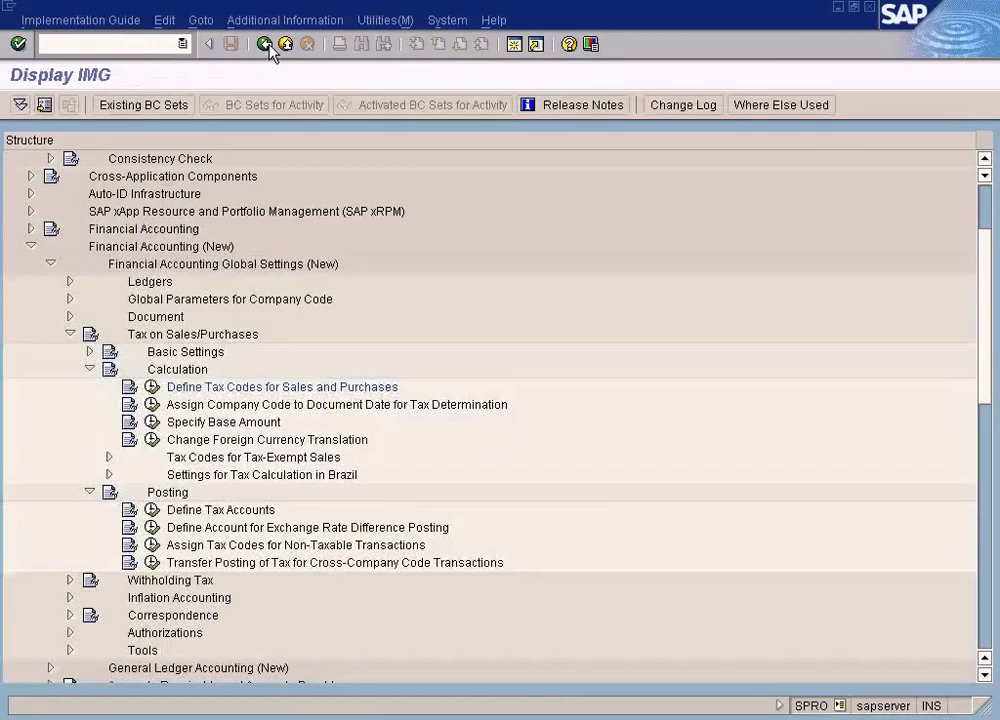
{"action": "left_click", "coordinate": [197, 514]}
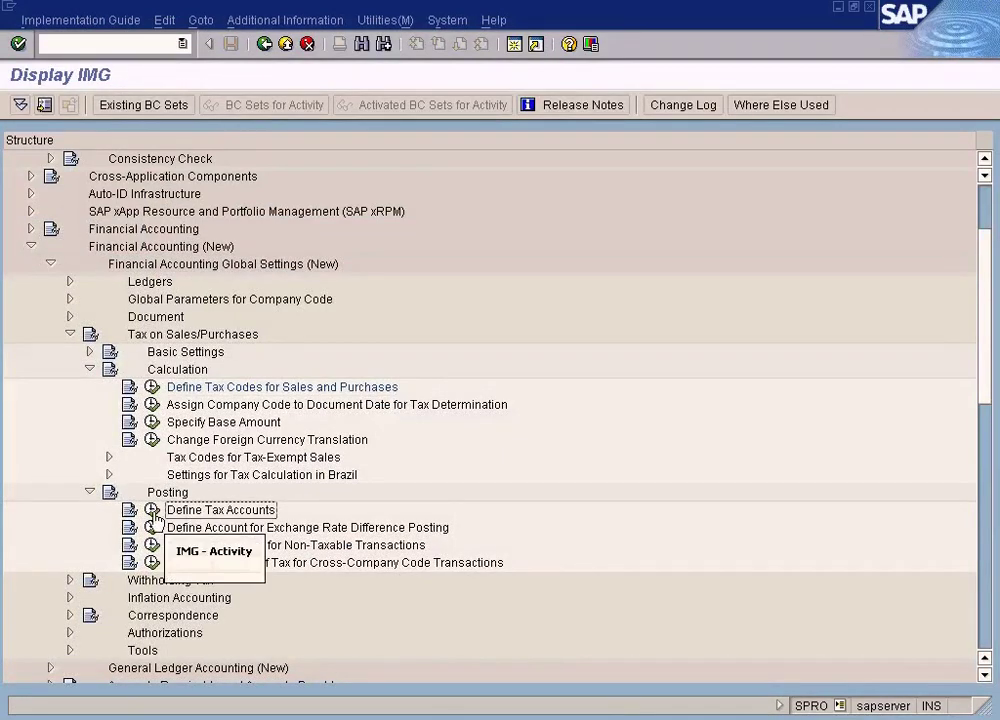
{"action": "left_click", "coordinate": [152, 511]}
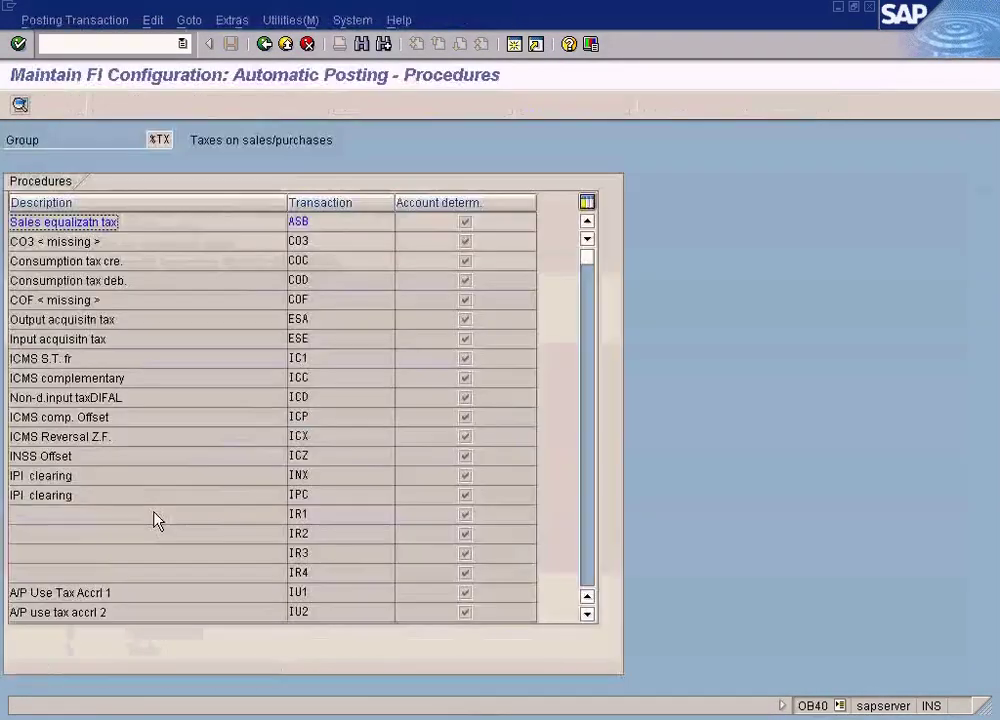
{"action": "left_click", "coordinate": [590, 551]}
{"action": "left_click", "coordinate": [586, 526]}
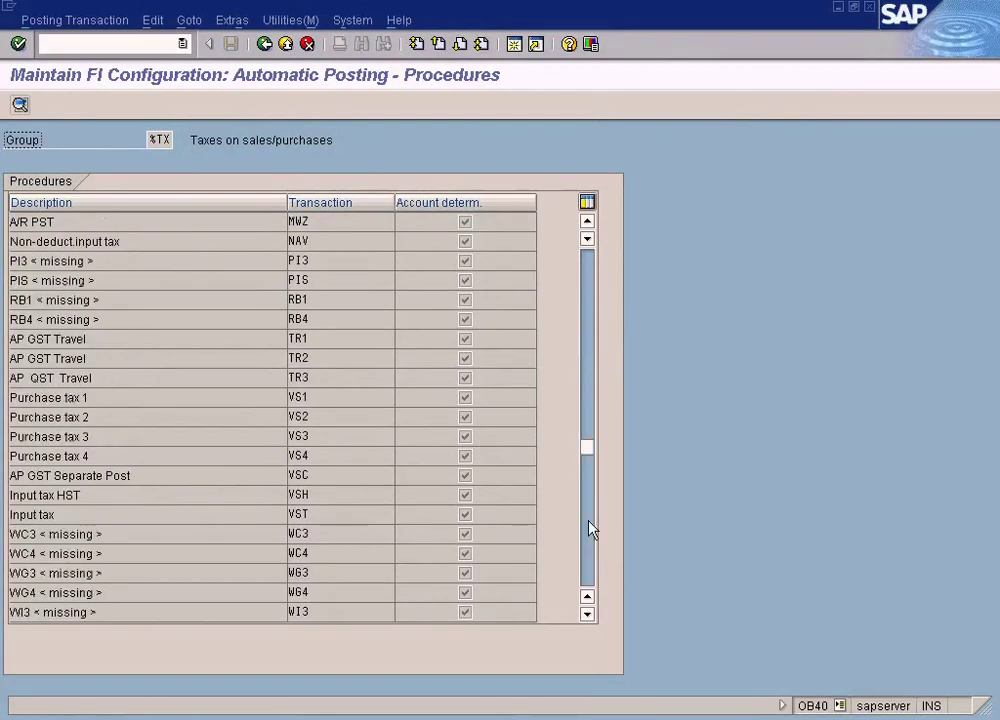
{"action": "double_click", "coordinate": [298, 397]}
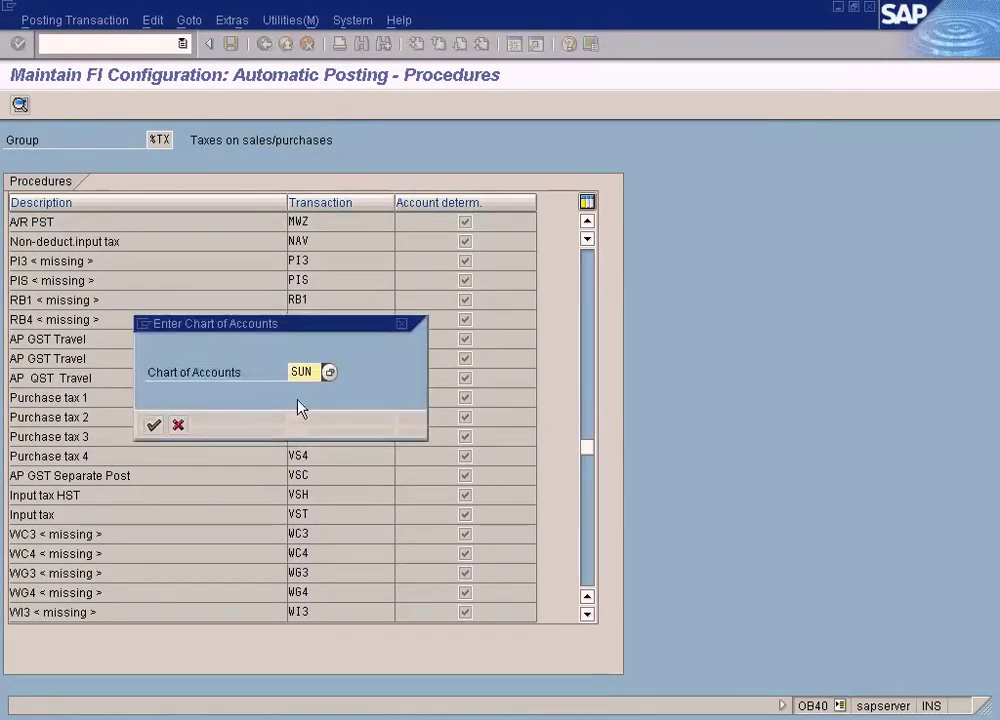
{"action": "left_click", "coordinate": [152, 424]}
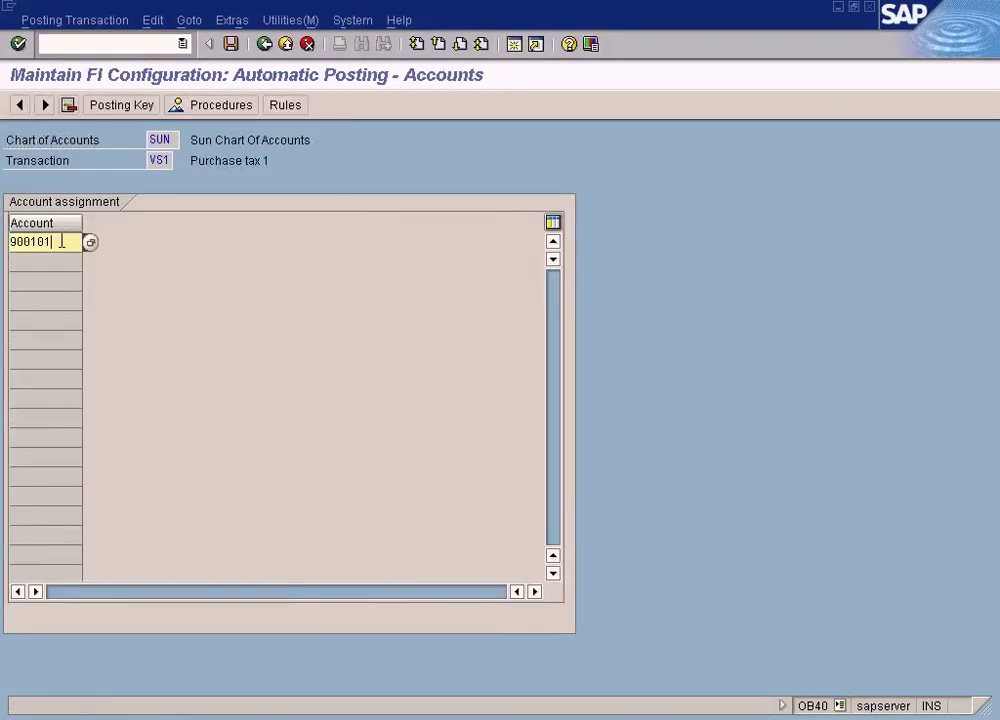
{"action": "left_click_drag", "start_coordinate": [61, 241], "coordinate": [2, 241]}
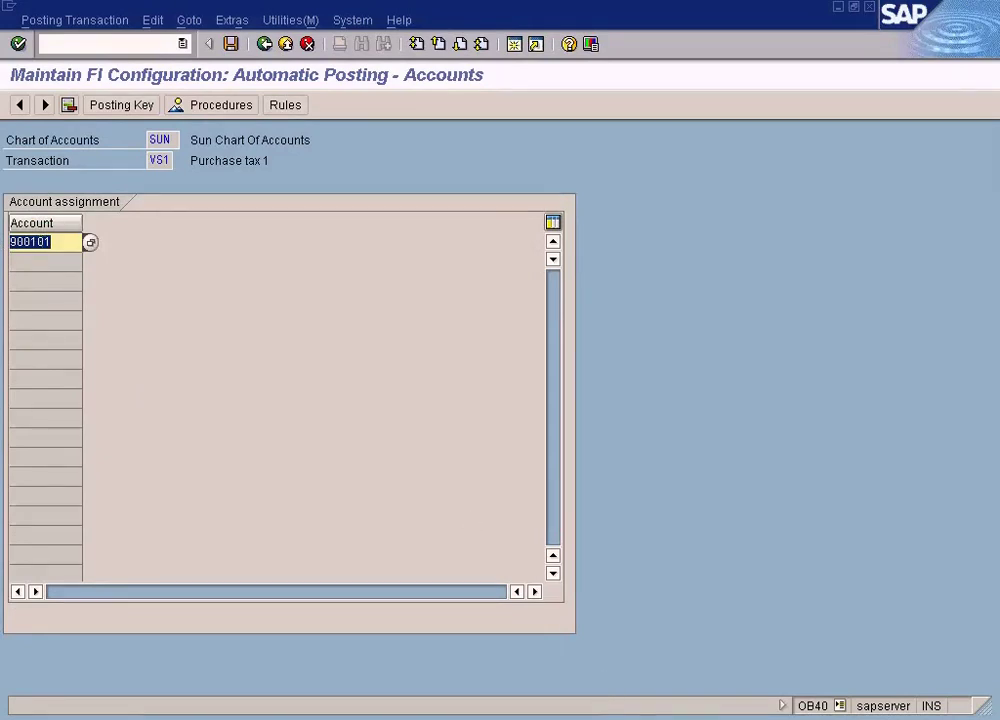
- Compare the tax G/L account in the simulated vendor invoice's tax items, and close the tax items dialog
{"action": "left_click", "coordinate": [478, 718]}
{"action": "left_click", "coordinate": [478, 676]}
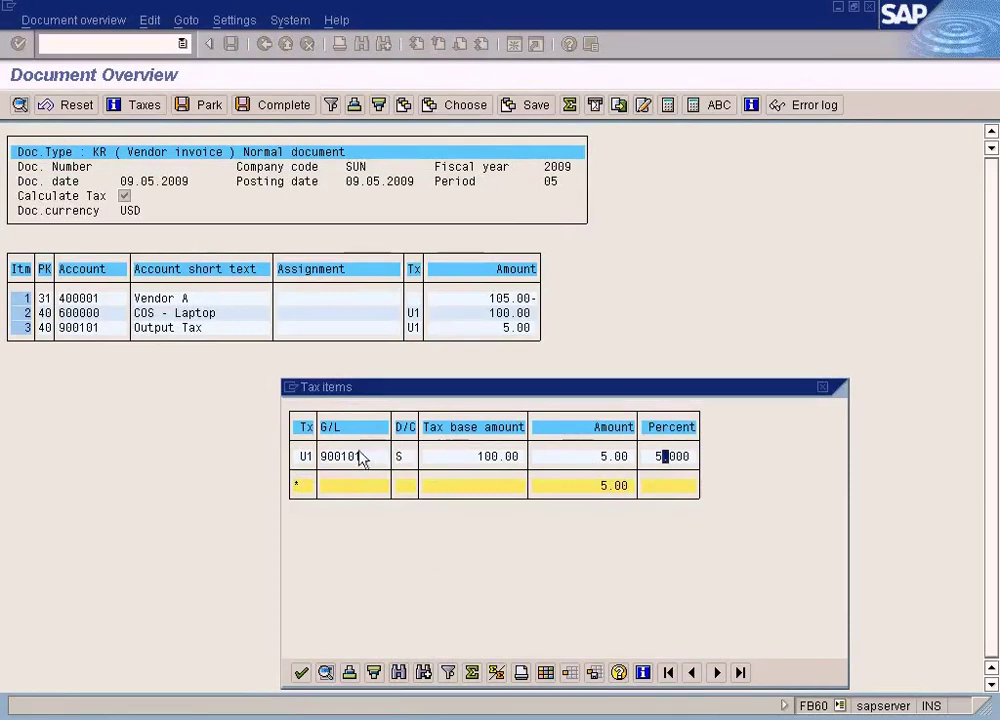
{"action": "left_click", "coordinate": [821, 388]}
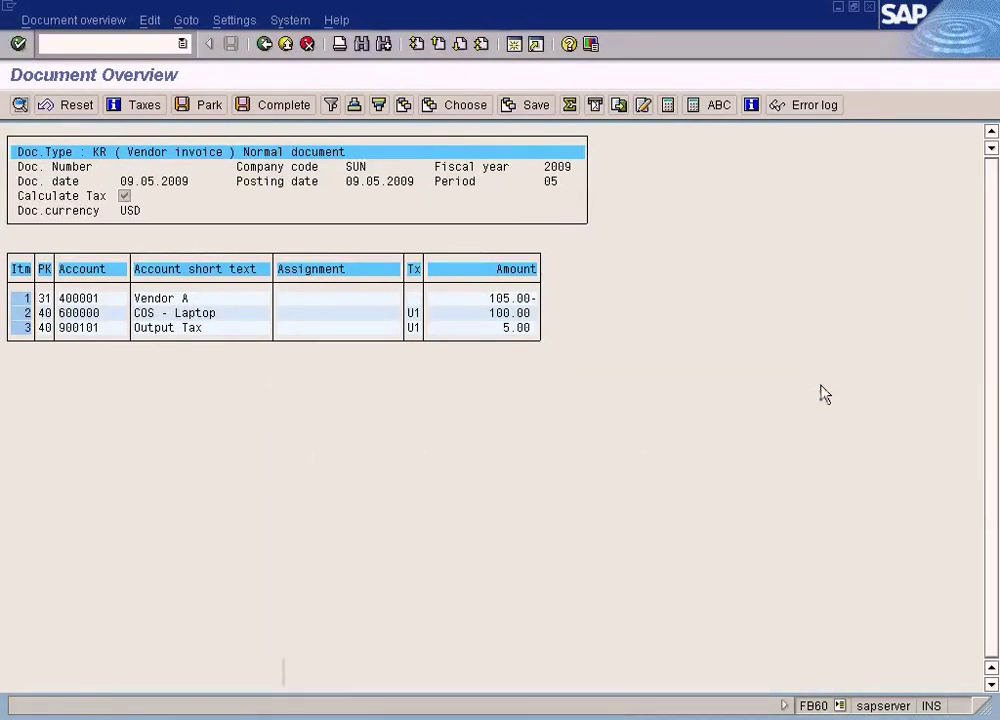
- Revisit the Tax Code.JPG diagram in Paint, and return through SAP's tax account assignment to the implementation guide
{"action": "left_click", "coordinate": [451, 716]}
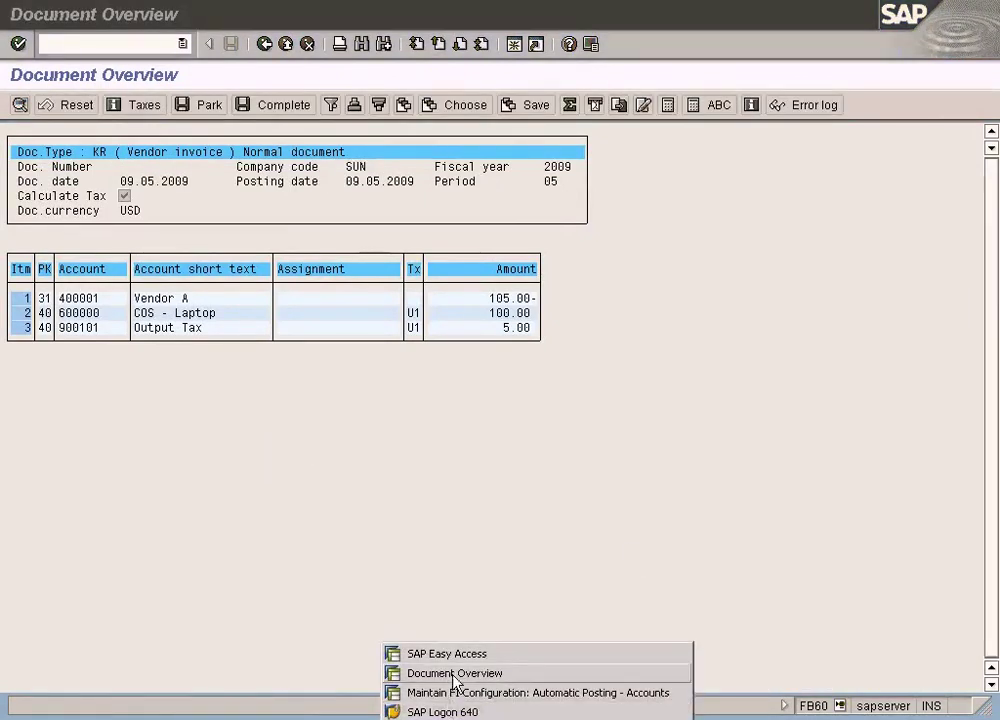
{"action": "left_click", "coordinate": [455, 718]}
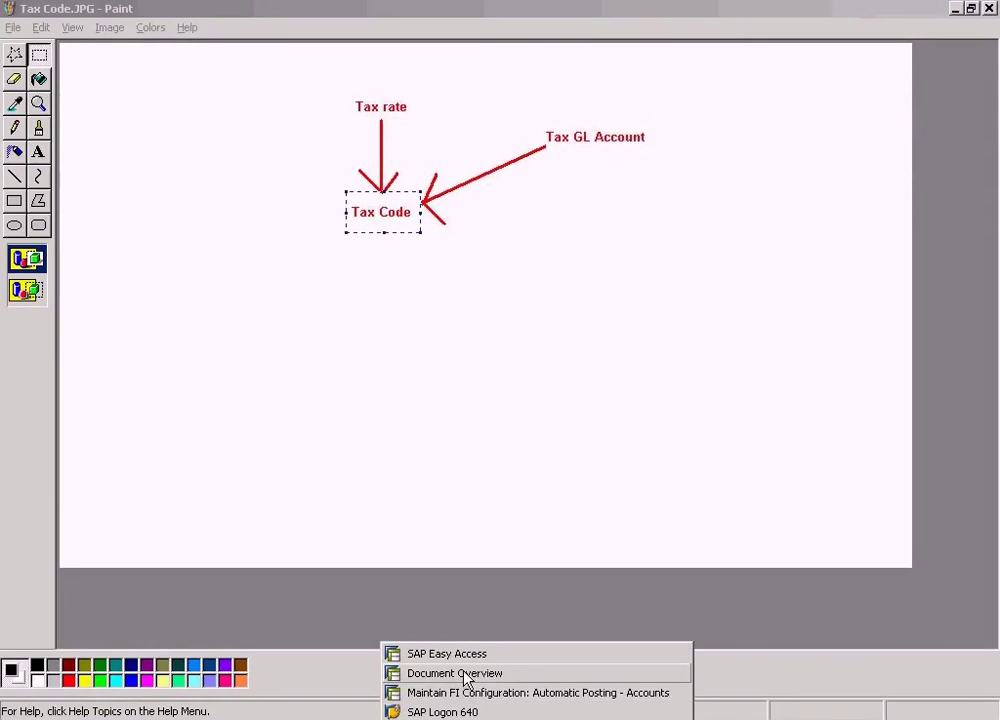
{"action": "left_click", "coordinate": [466, 692]}
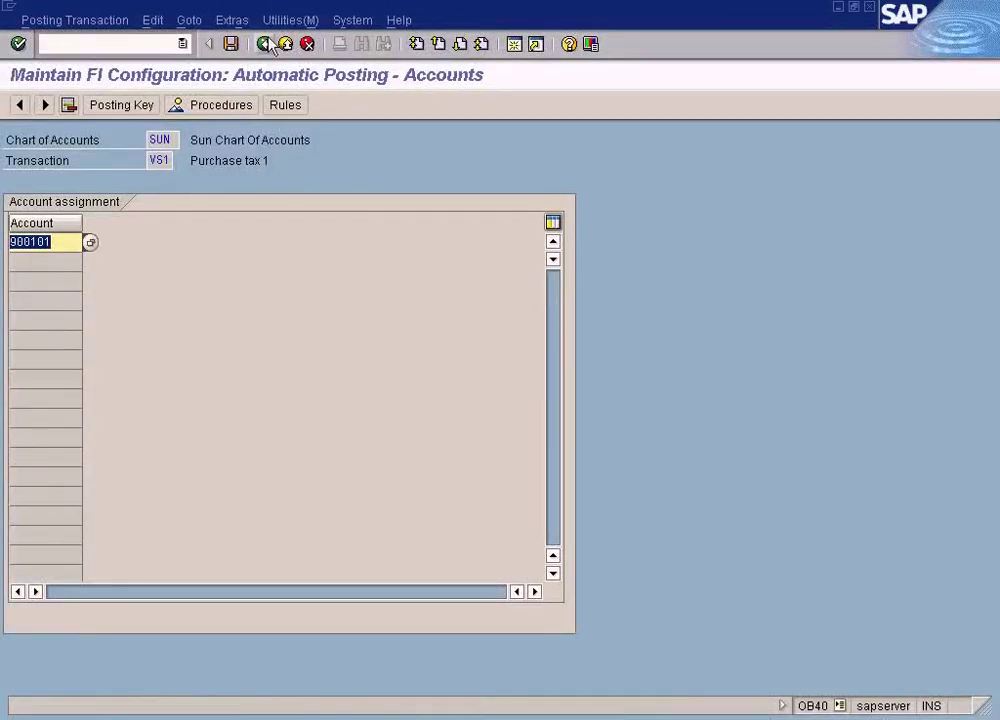
{"action": "left_click", "coordinate": [264, 44]}
{"action": "left_click", "coordinate": [264, 44]}
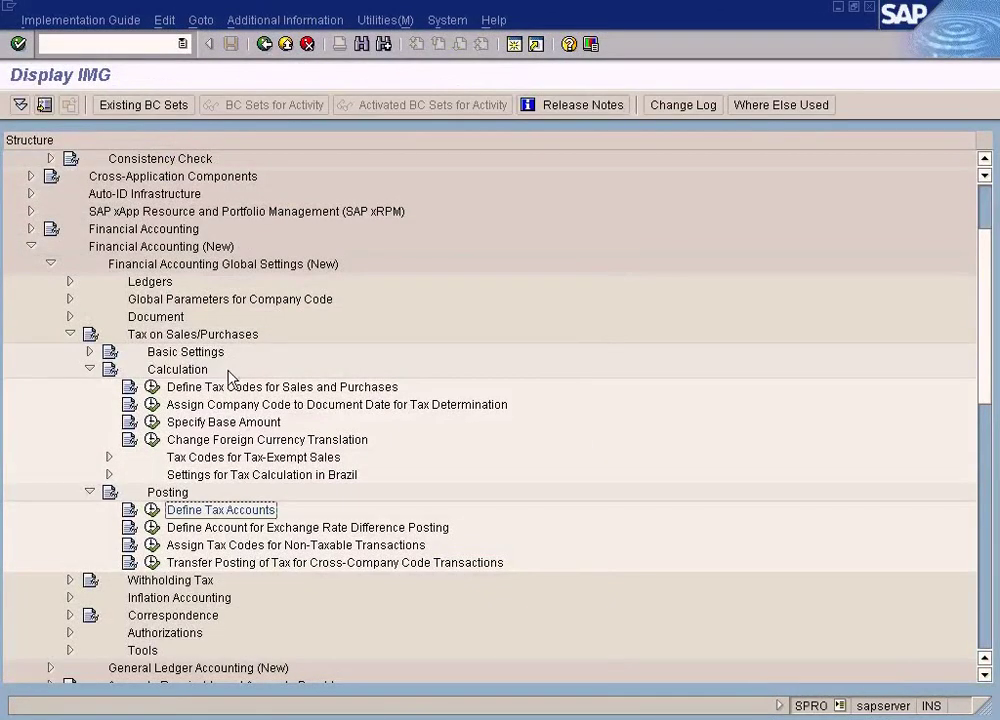
- Open Define Tax Codes for country US, display U1's rates for jurisdiction MO0000000 and highlight account key VS1
{"action": "left_click", "coordinate": [152, 389]}
{"action": "type", "text": "u"}
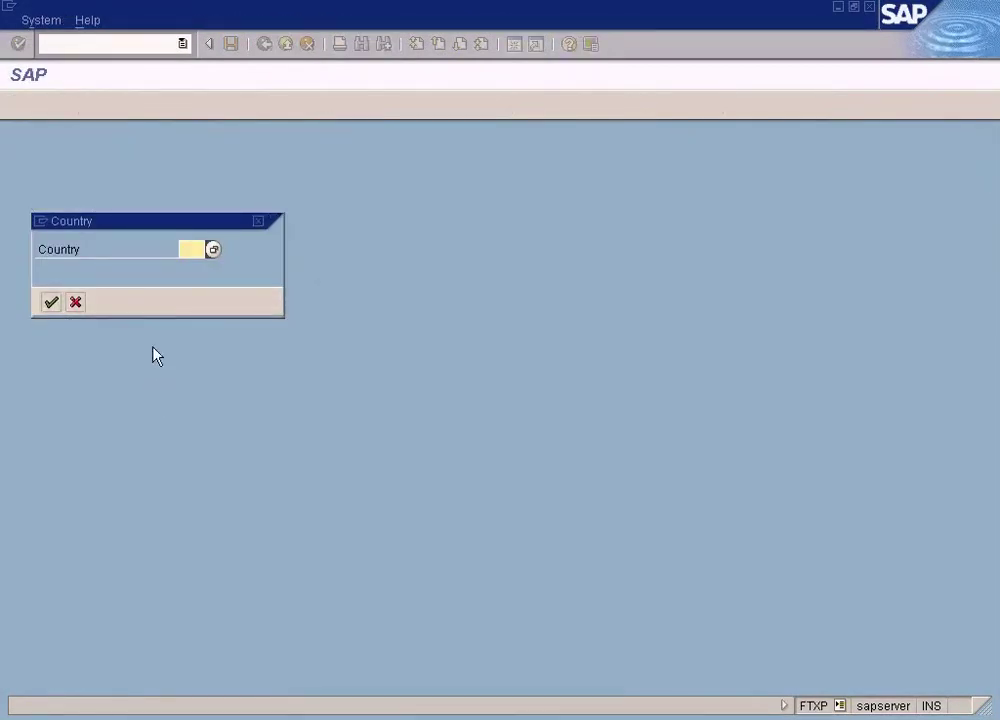
{"action": "type", "text": "s"}
{"action": "key", "text": "Return"}
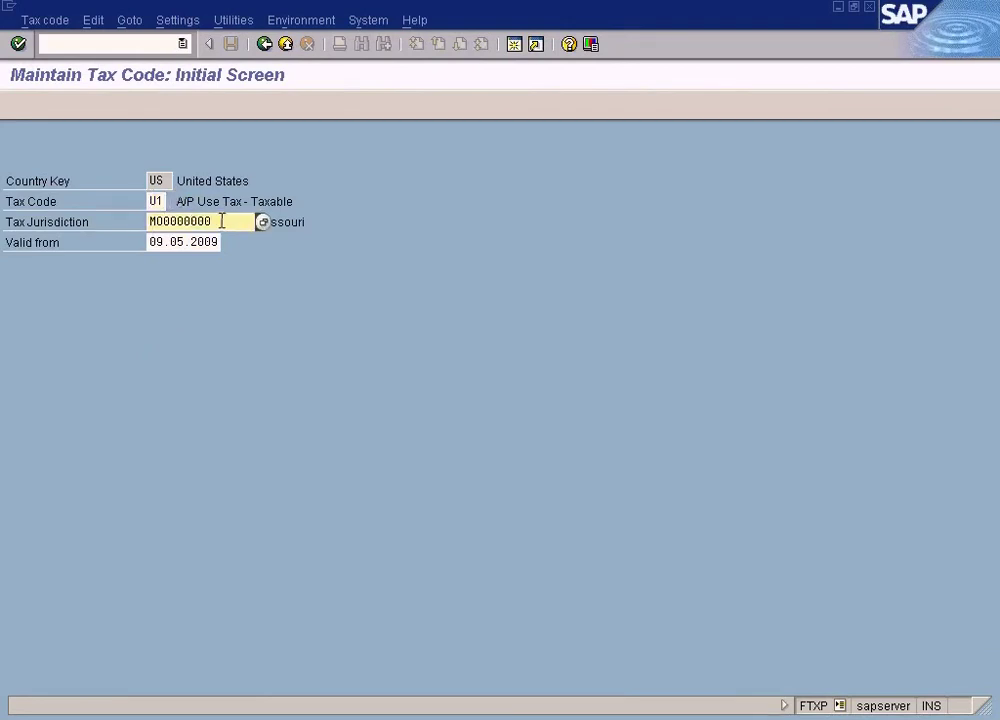
{"action": "left_click_drag", "start_coordinate": [221, 221], "coordinate": [133, 216]}
{"action": "key", "text": "Return"}
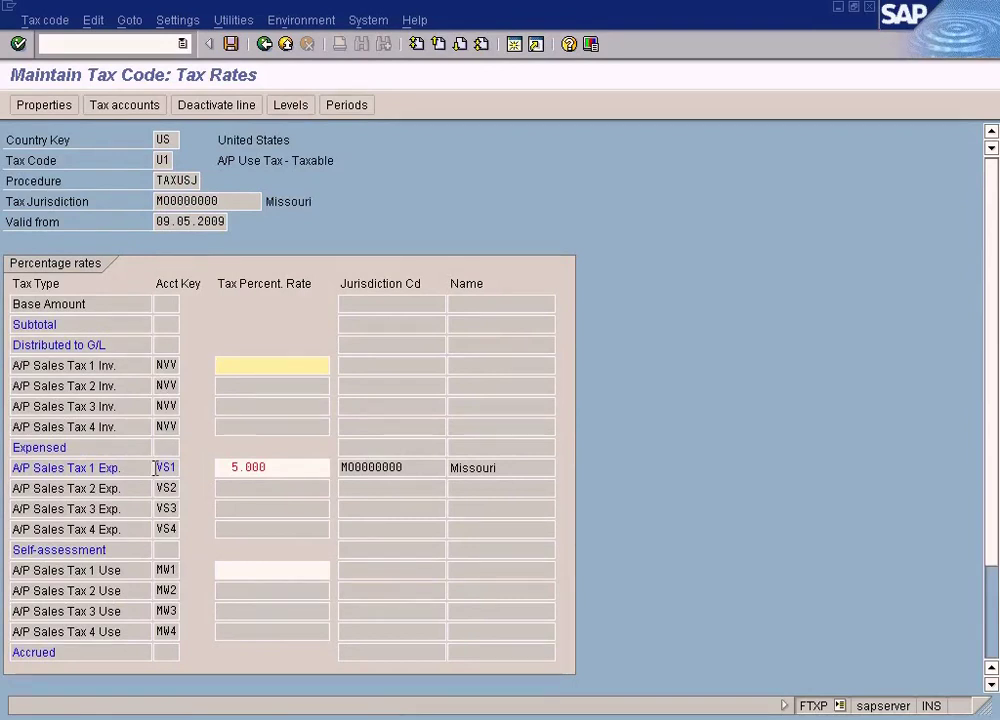
{"action": "left_click_drag", "start_coordinate": [155, 467], "coordinate": [187, 468]}
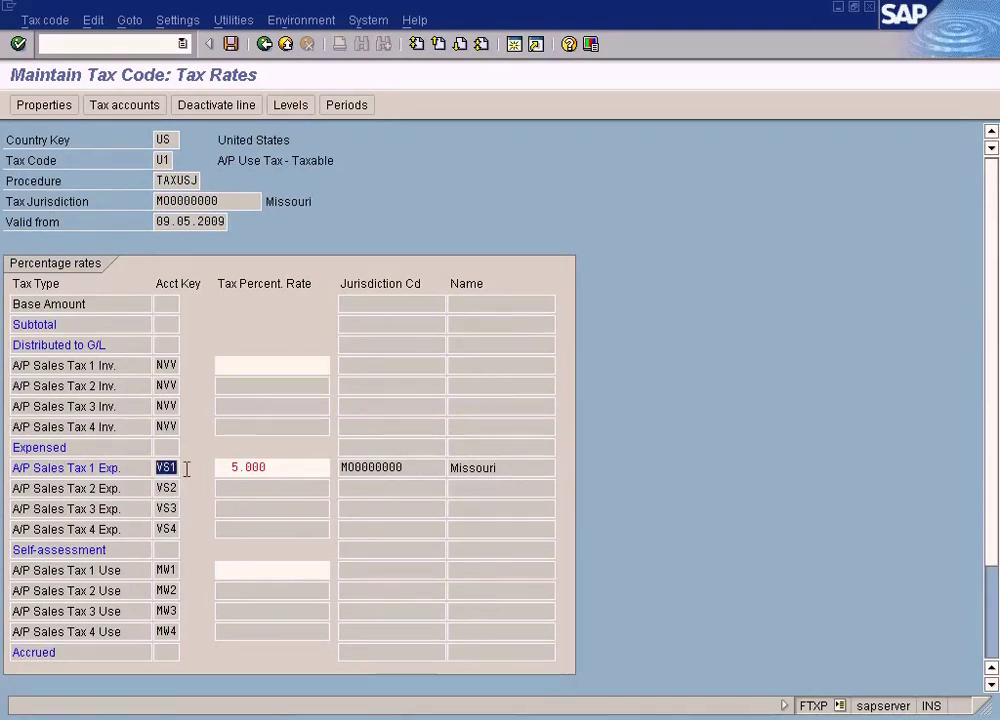
- Return to Define Tax Accounts and highlight the G/L account assigned to Purchase tax 1 (VS1) in chart of accounts SUN
{"action": "left_click", "coordinate": [264, 43]}
{"action": "left_click", "coordinate": [264, 43]}
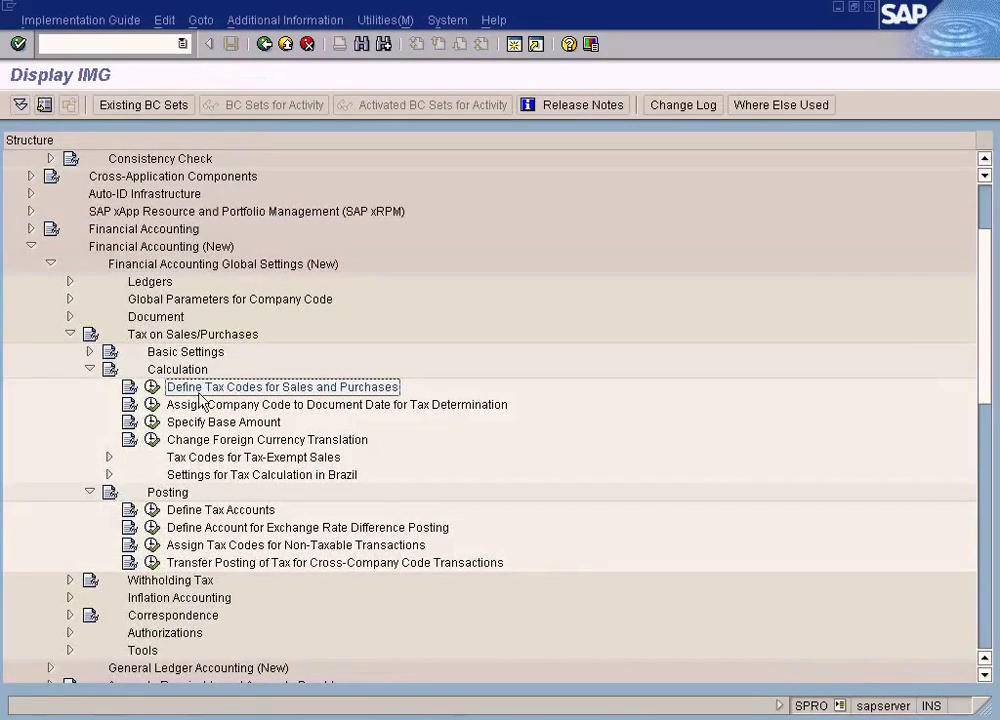
{"action": "left_click", "coordinate": [152, 510]}
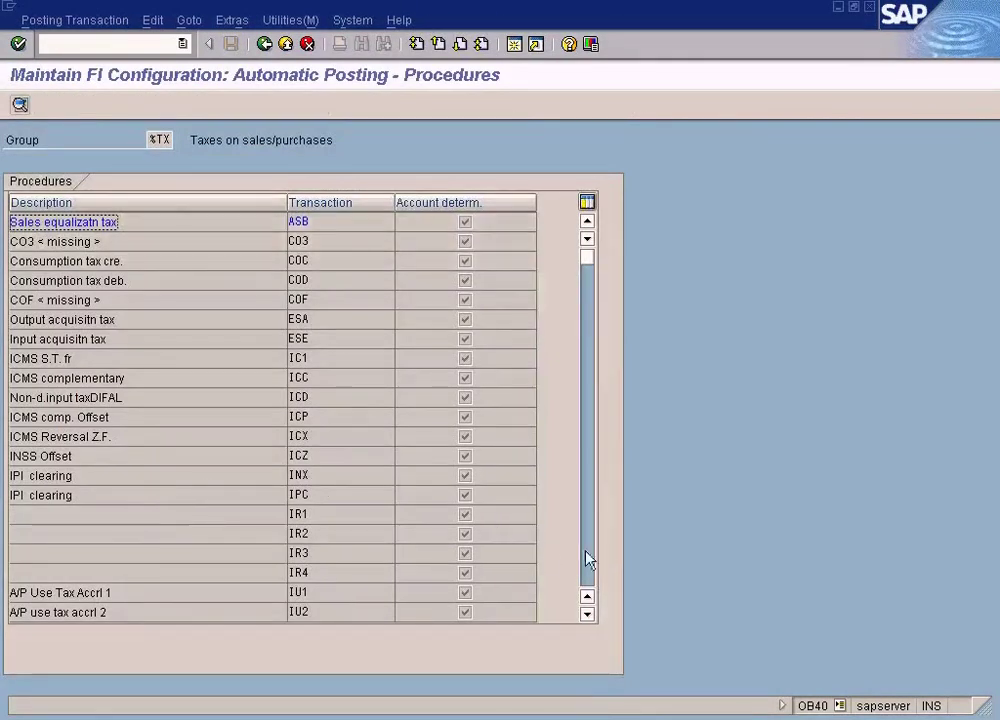
{"action": "left_click", "coordinate": [593, 569]}
{"action": "left_click", "coordinate": [593, 569]}
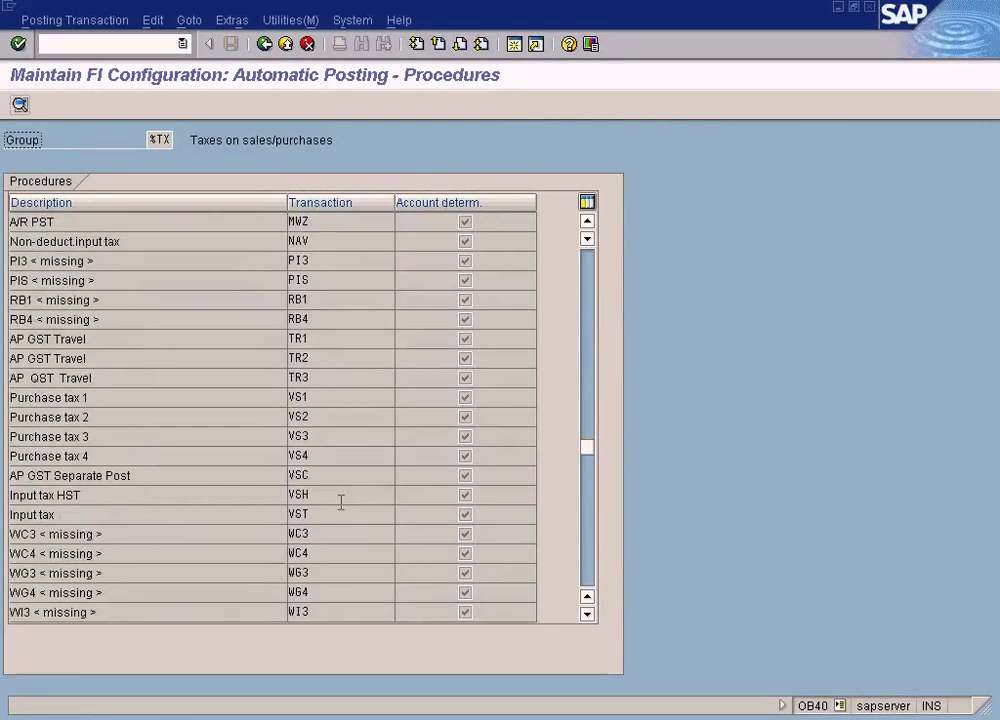
{"action": "double_click", "coordinate": [306, 399]}
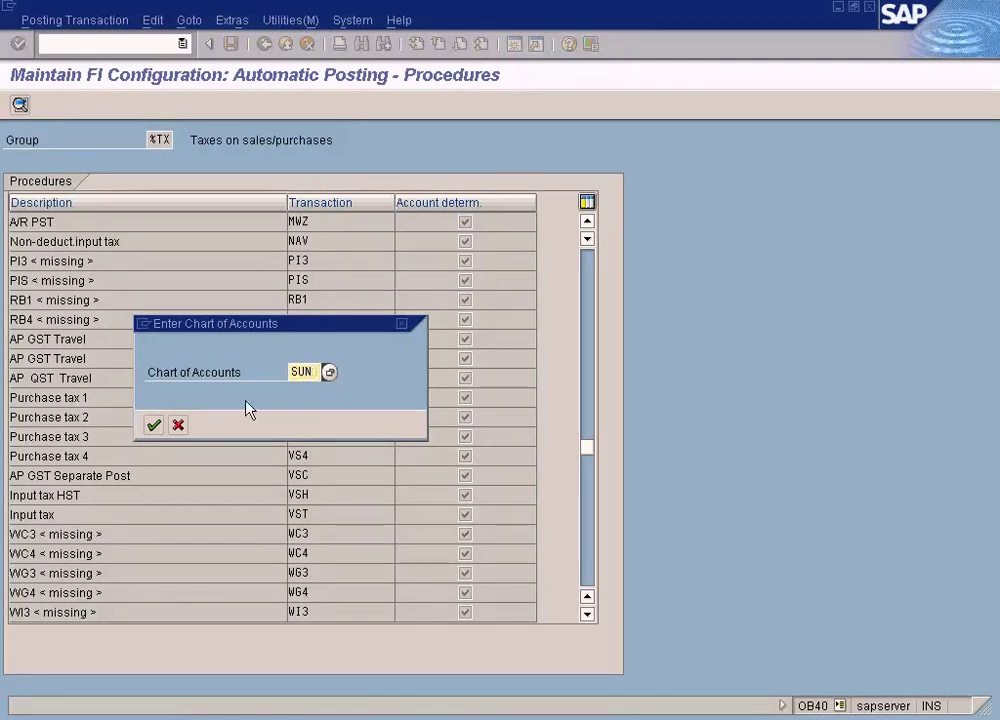
{"action": "left_click", "coordinate": [152, 427]}
{"action": "double_click", "coordinate": [40, 241]}
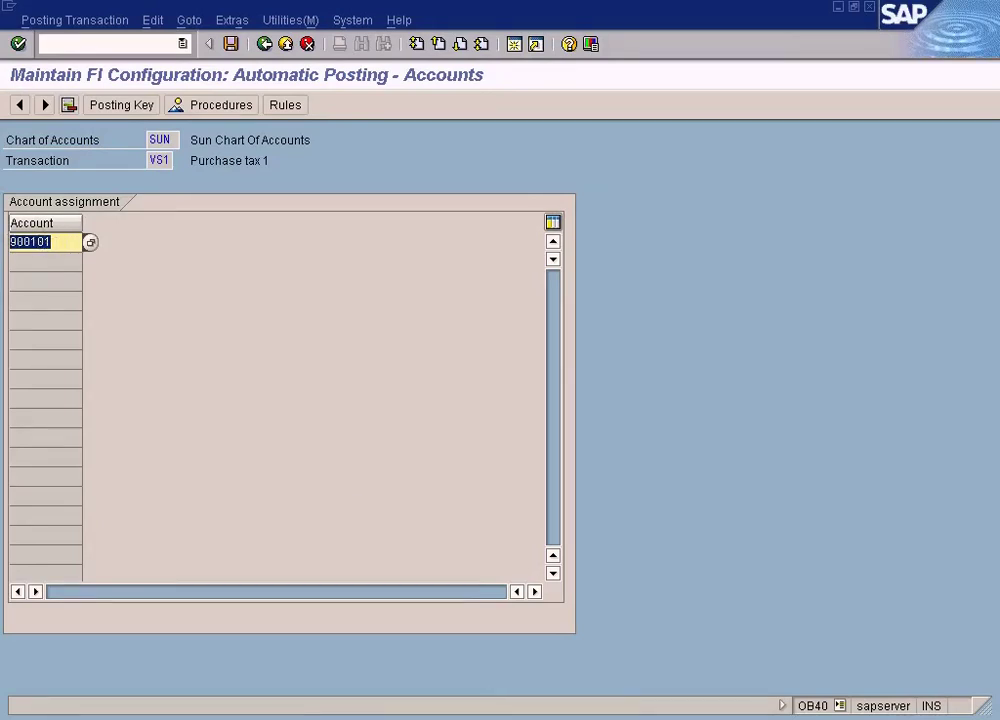
- Switch to the simulated invoice, display its tax items and move the dialog below the line items for comparison
{"action": "left_click", "coordinate": [470, 679]}
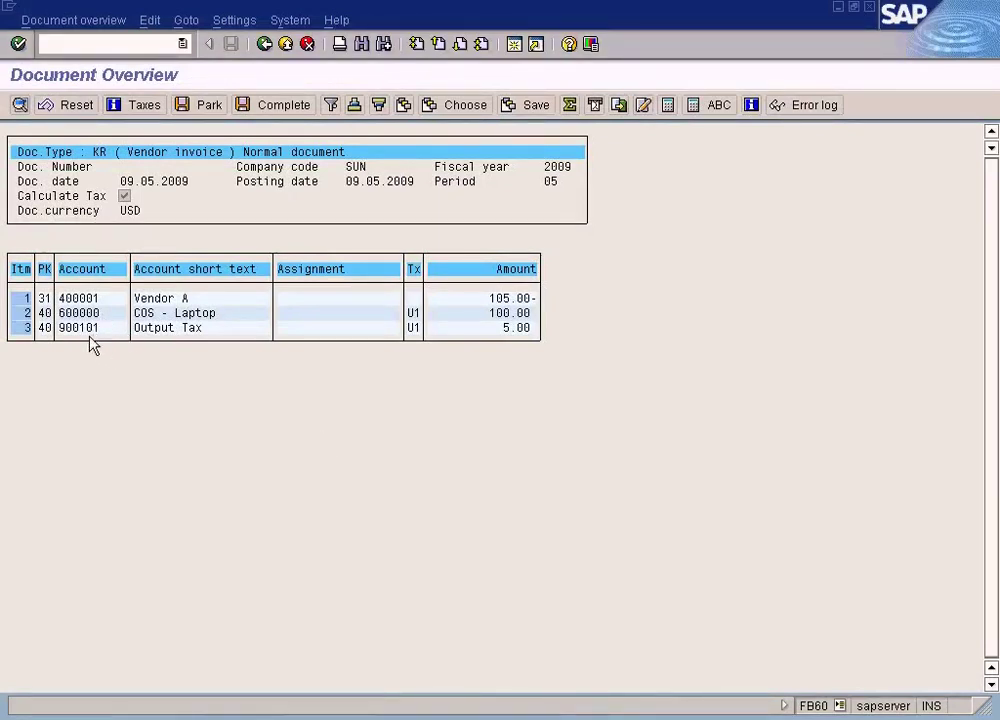
{"action": "left_click", "coordinate": [143, 106]}
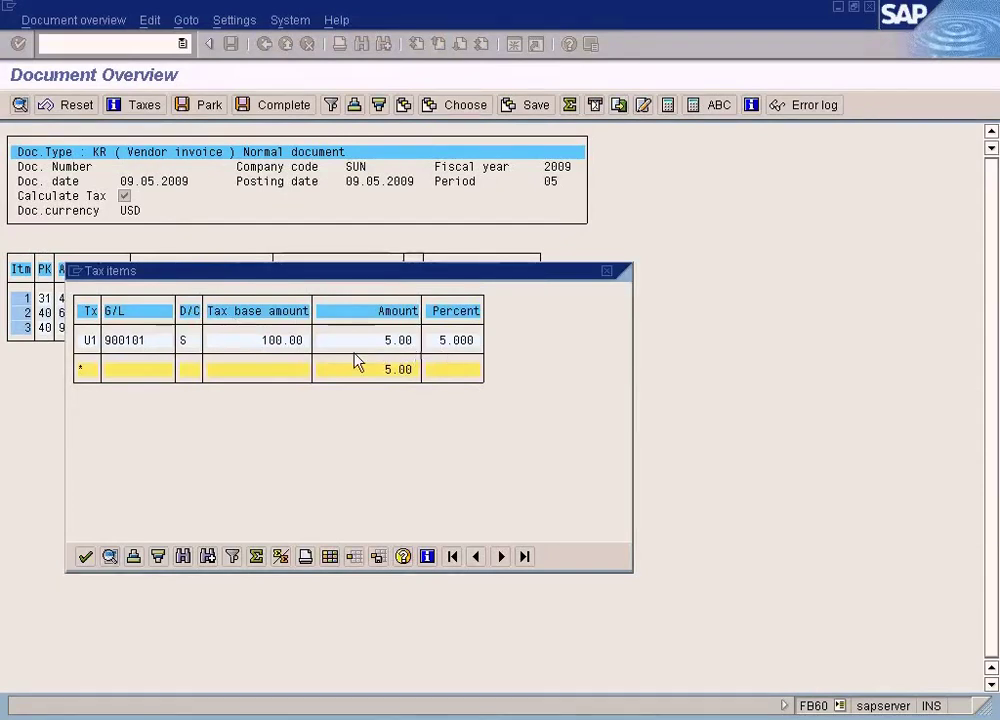
{"action": "left_click", "coordinate": [279, 341]}
{"action": "left_click_drag", "start_coordinate": [288, 285], "coordinate": [311, 387]}
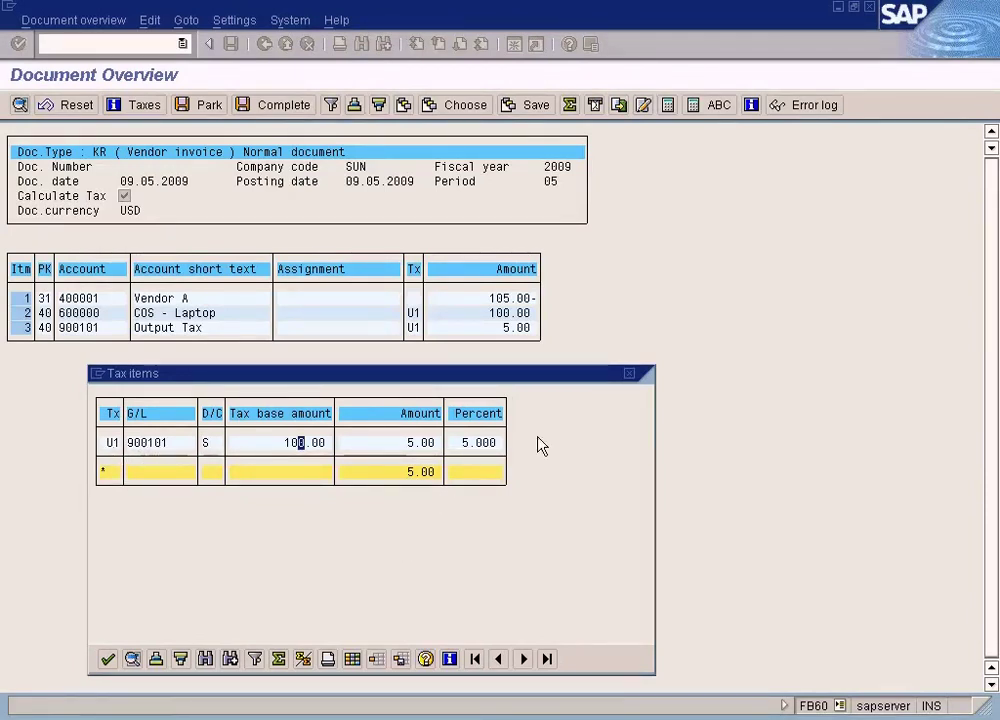
- Close the tax items, leave the simulation and inspect the tax jurisdiction code on the COS - Laptop line
{"action": "left_click", "coordinate": [629, 374]}
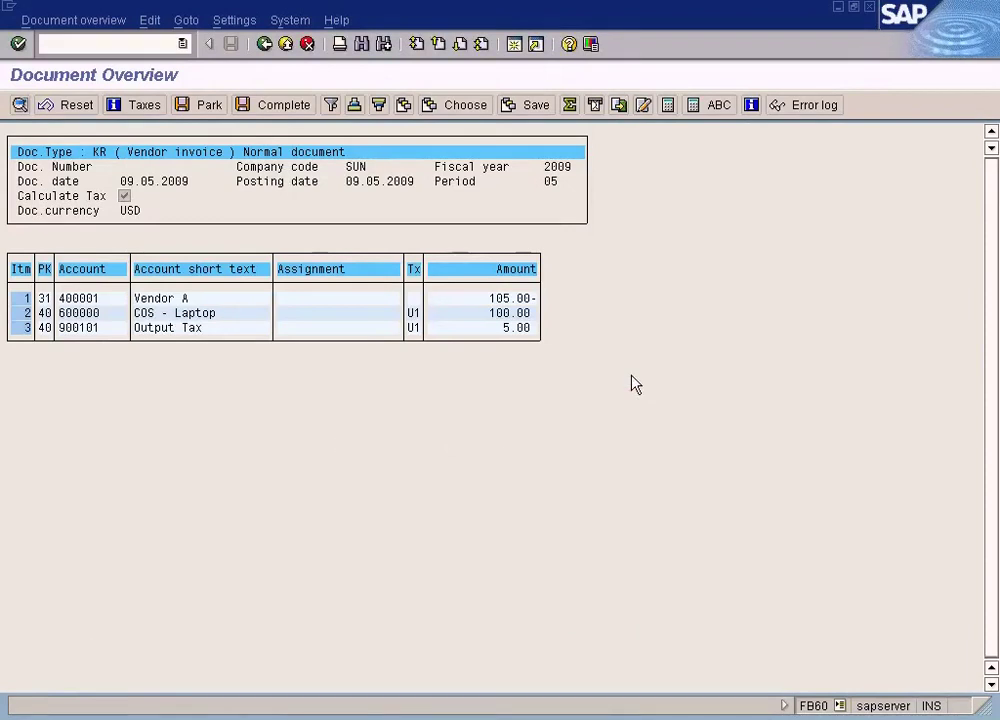
{"action": "left_click", "coordinate": [264, 44]}
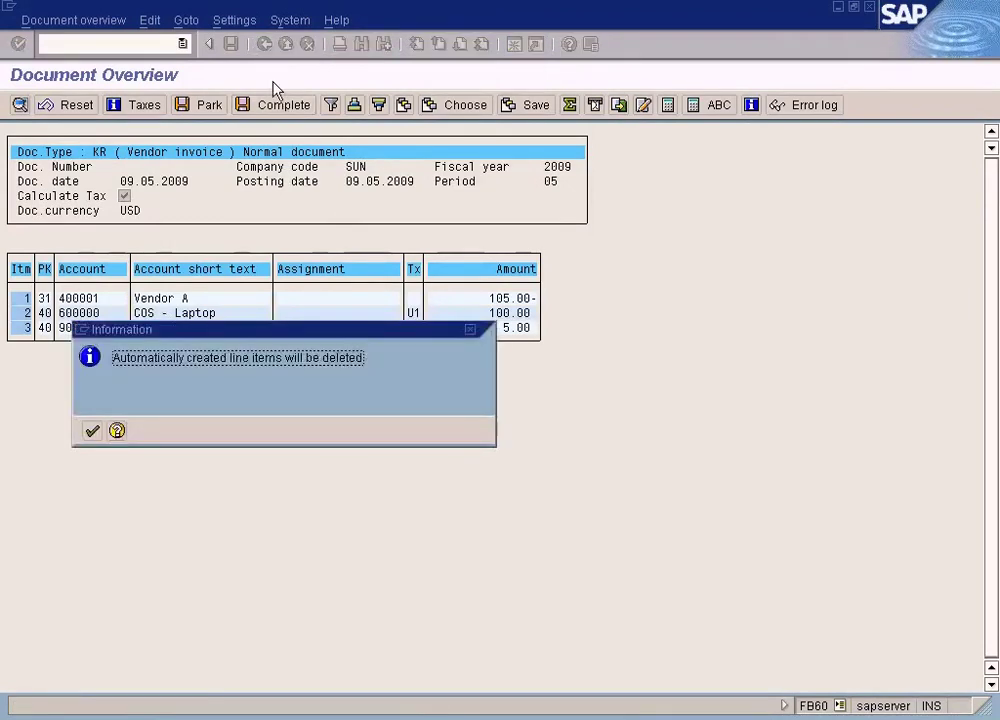
{"action": "left_click", "coordinate": [91, 431]}
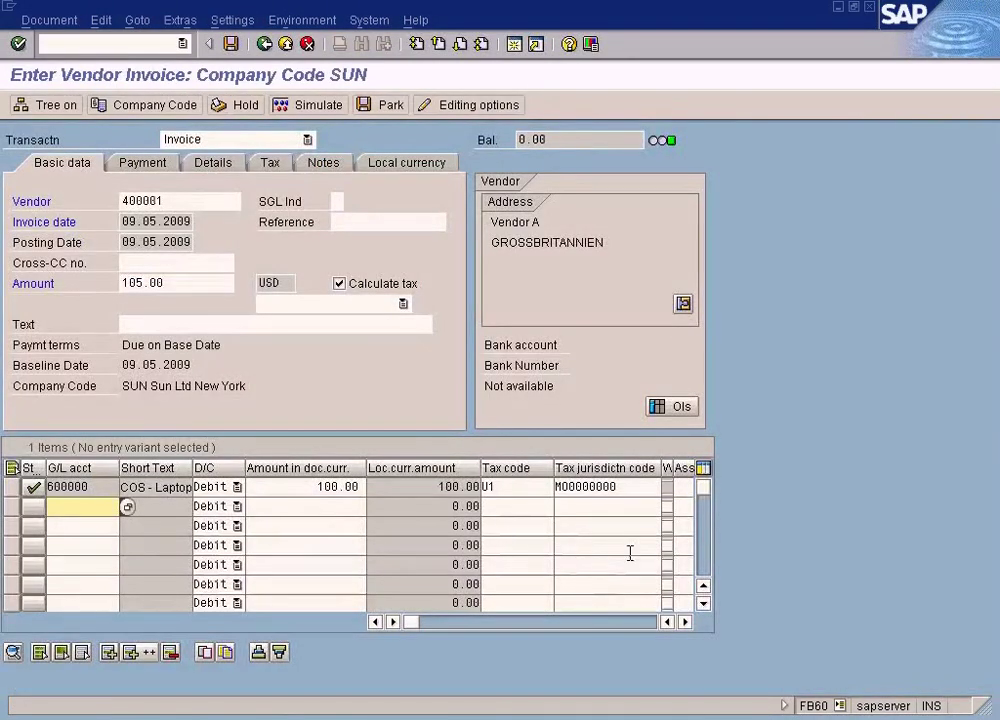
{"action": "left_click", "coordinate": [611, 488]}
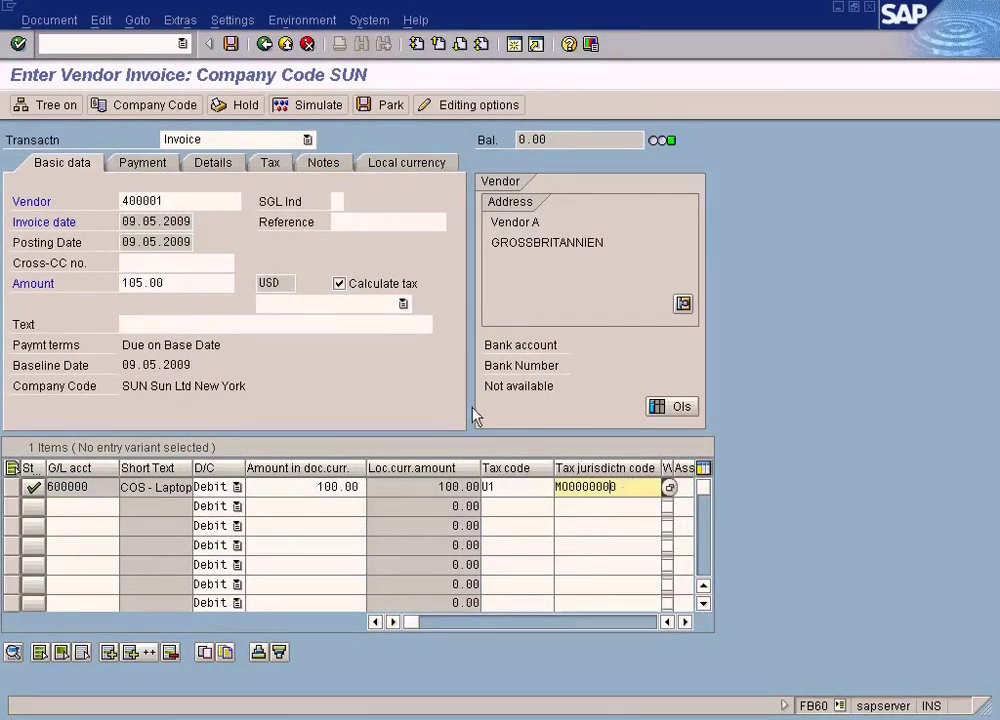
- Choose header tax code U1 (A/P Use Tax - Taxable), simulate the invoice again and return to invoice entry
{"action": "left_click", "coordinate": [403, 304]}
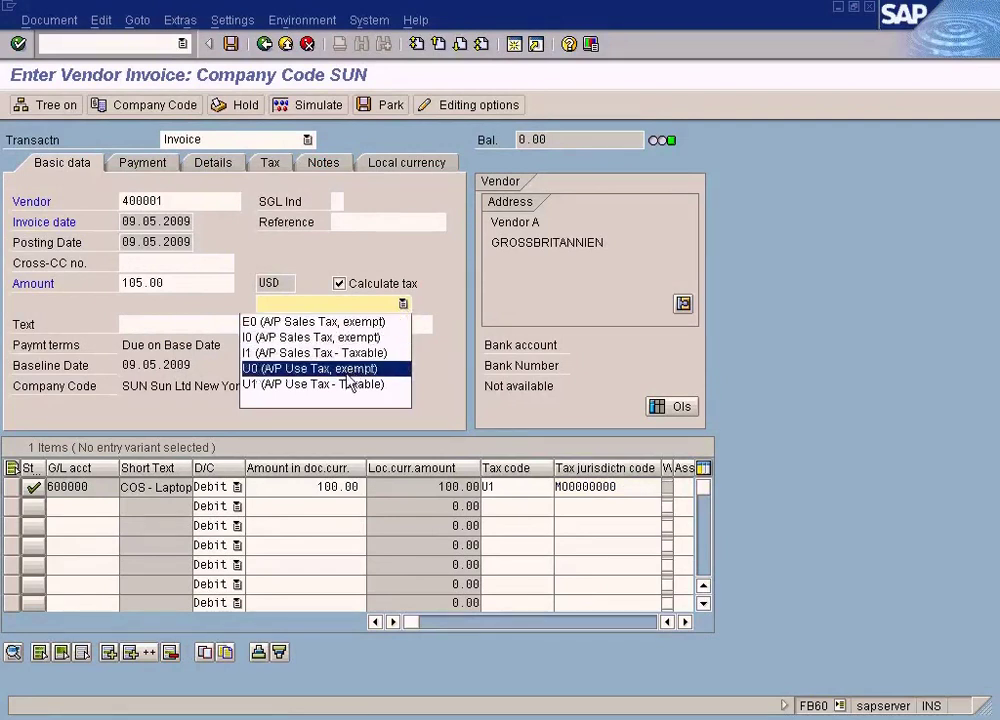
{"action": "left_click", "coordinate": [290, 384]}
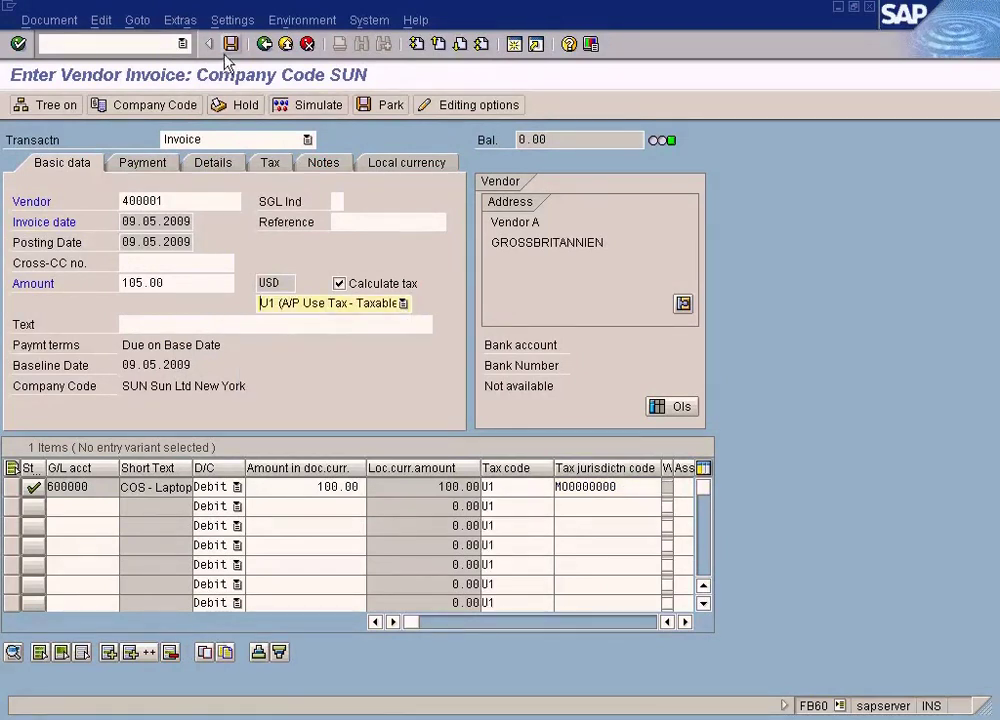
{"action": "left_click", "coordinate": [312, 112]}
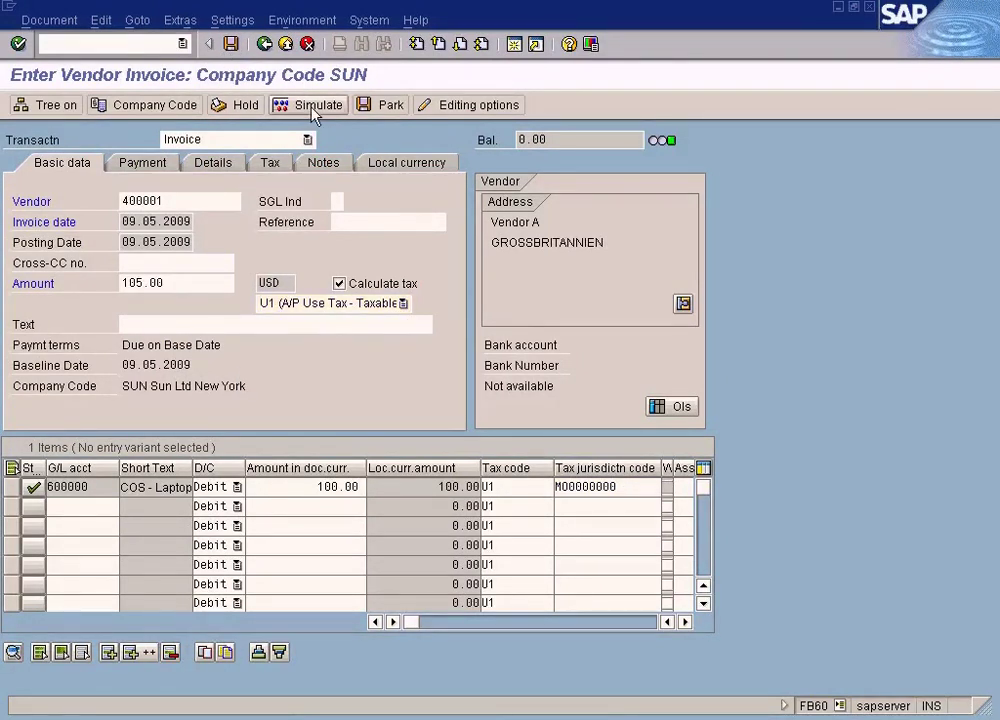
{"action": "left_click", "coordinate": [264, 44]}
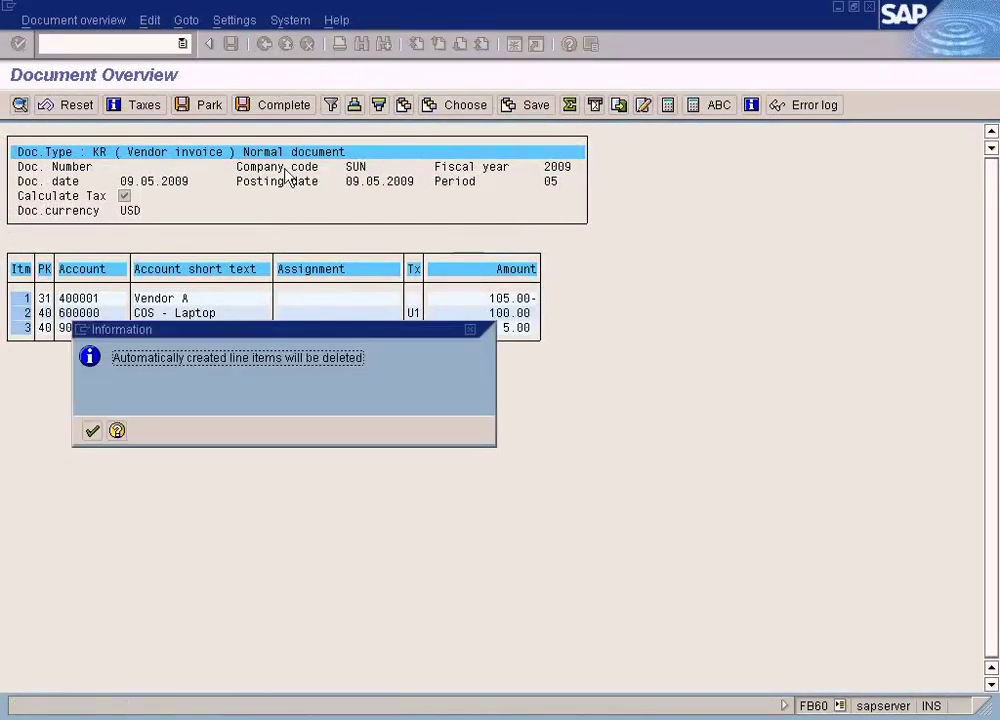
{"action": "left_click", "coordinate": [92, 430]}
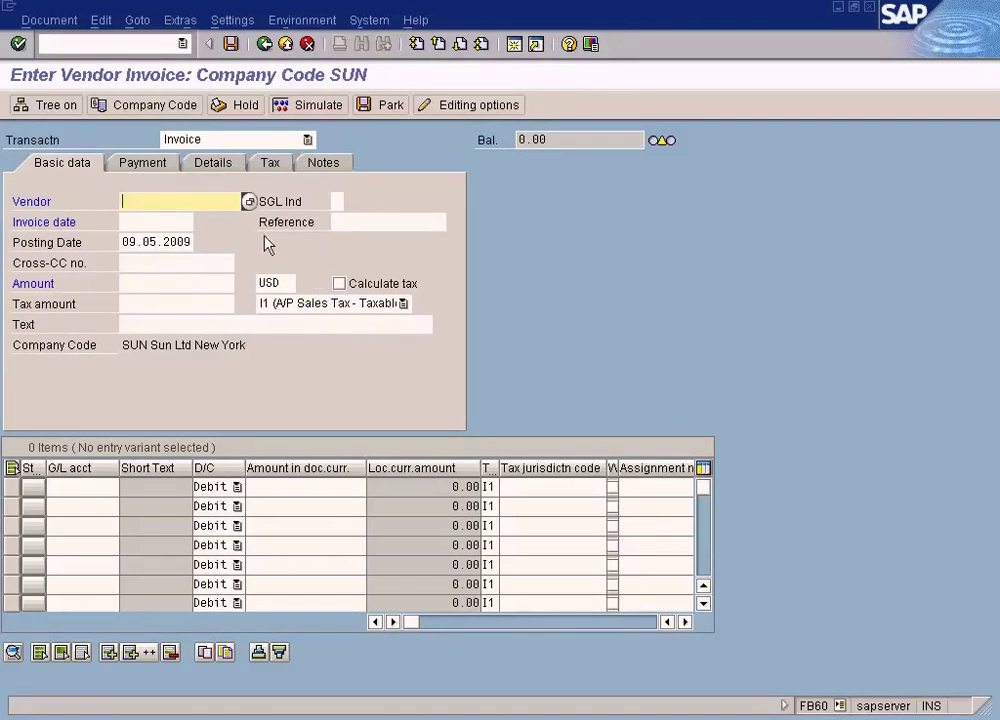
- Start a new vendor invoice for Vendor A in company code SUN with invoice date 09.05.2009
{"action": "left_click", "coordinate": [249, 202]}
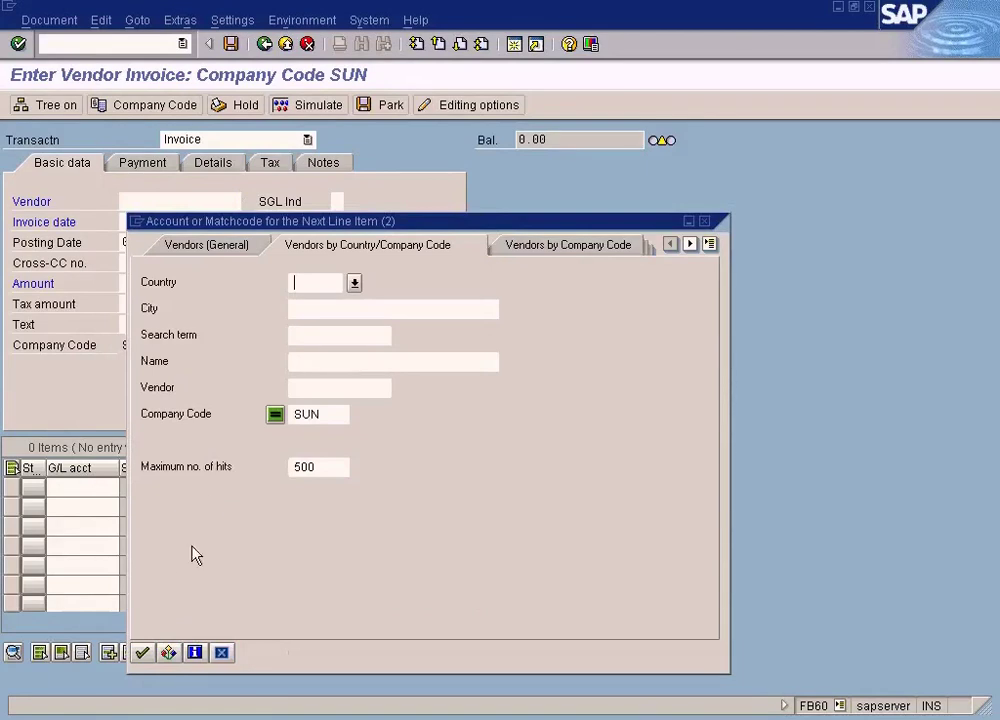
{"action": "left_click", "coordinate": [143, 652]}
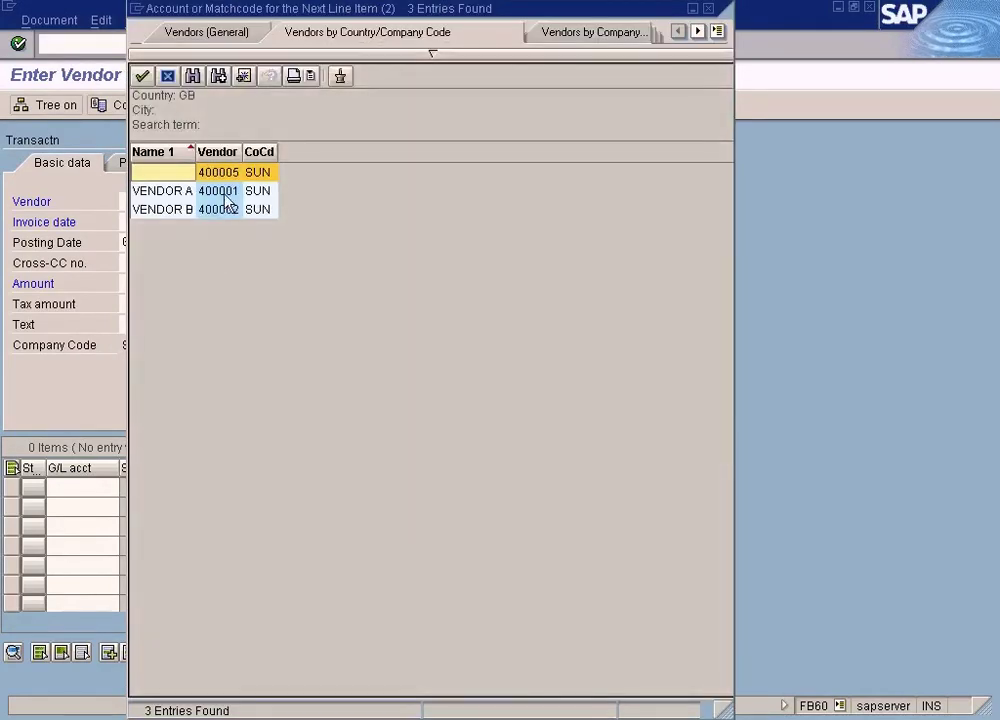
{"action": "double_click", "coordinate": [218, 191]}
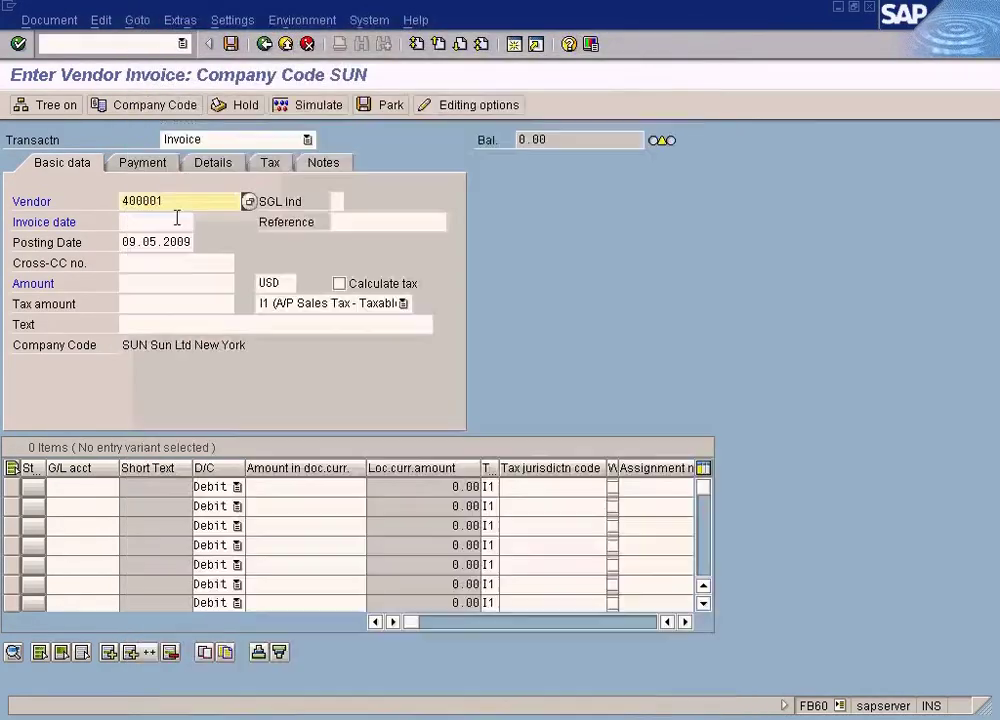
{"action": "left_click", "coordinate": [201, 222]}
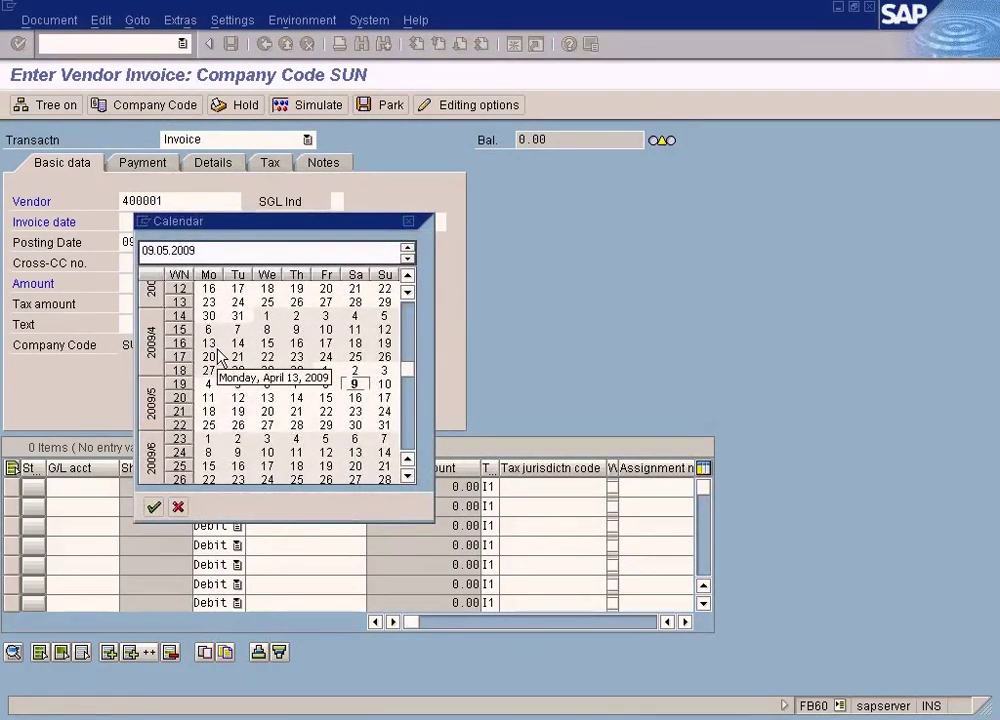
{"action": "key", "text": "Return"}
- Enter an invoice amount of 106 USD and a manual tax amount of 6
{"action": "left_click", "coordinate": [165, 283]}
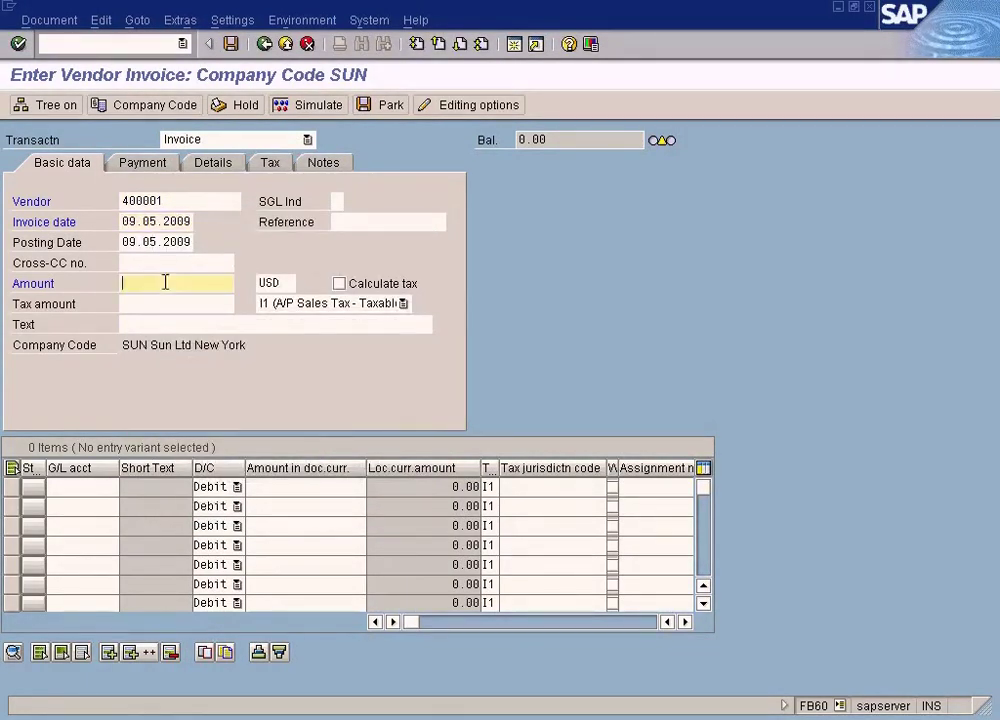
{"action": "type", "text": "100"}
{"action": "left_click", "coordinate": [203, 303]}
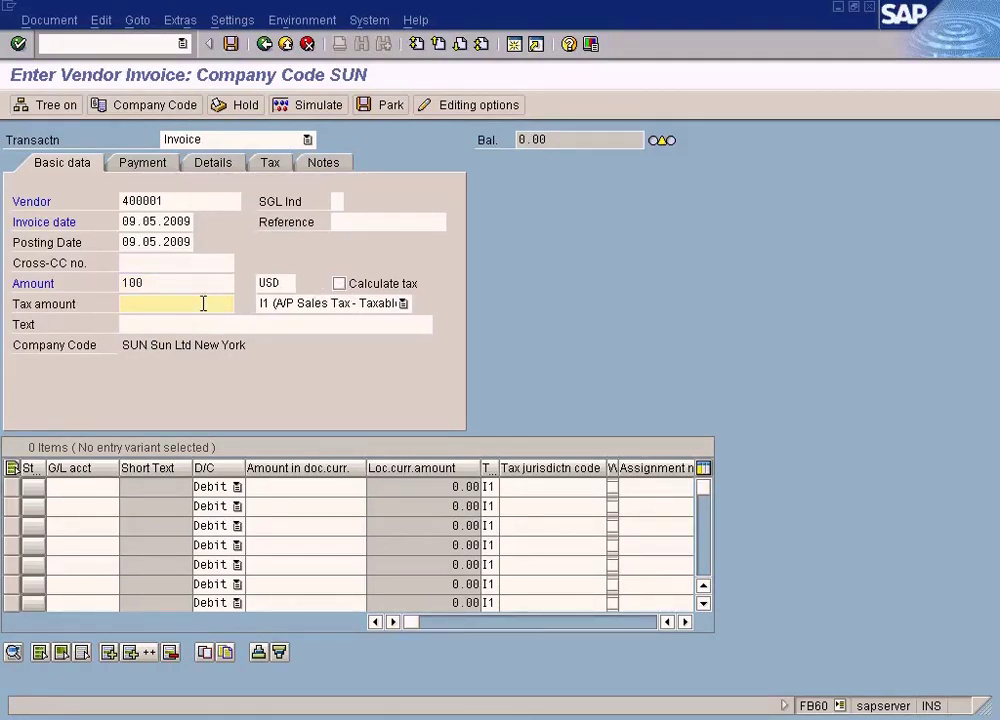
{"action": "left_click", "coordinate": [166, 283]}
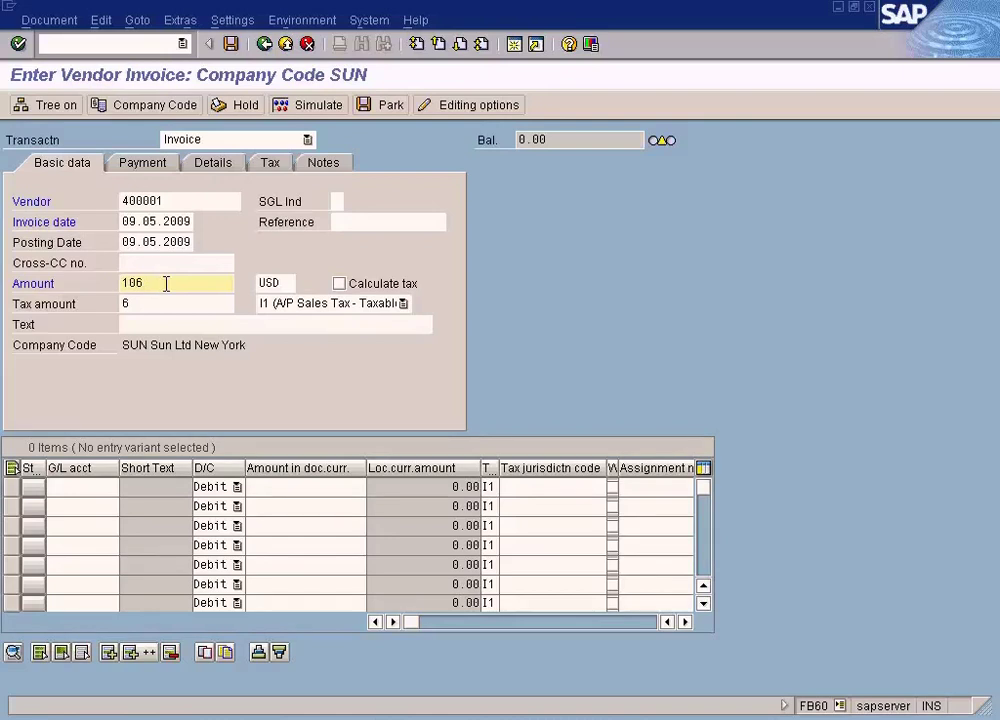
{"action": "left_click", "coordinate": [149, 308]}
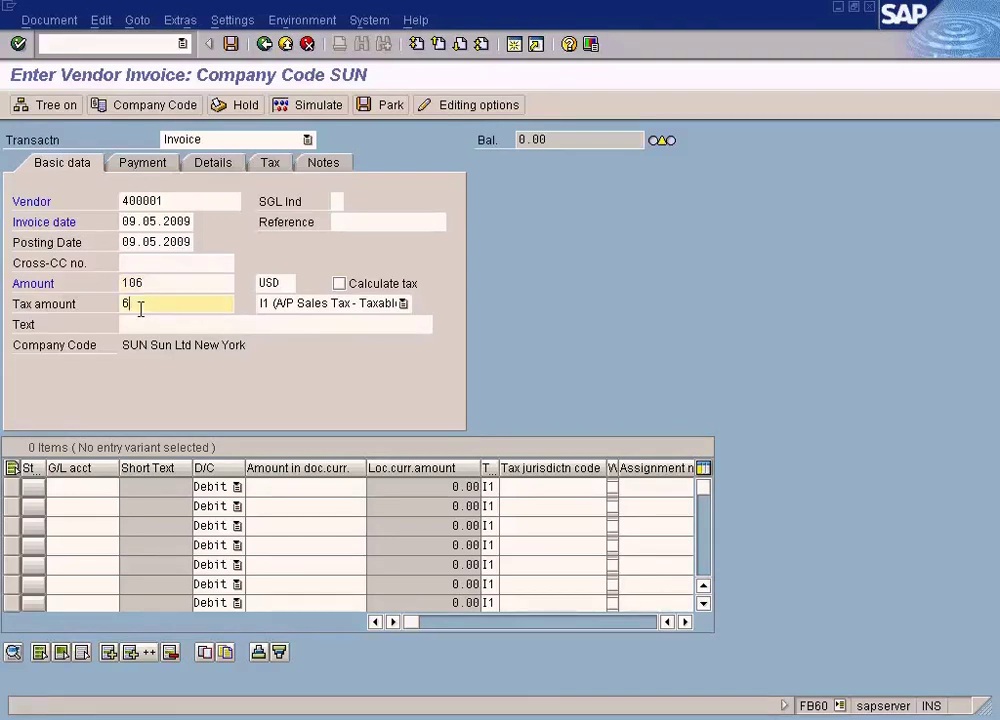
- Add a debit line item of 100 for the COS - Laptop G/L account
{"action": "left_click", "coordinate": [108, 487]}
{"action": "key", "text": "F4"}
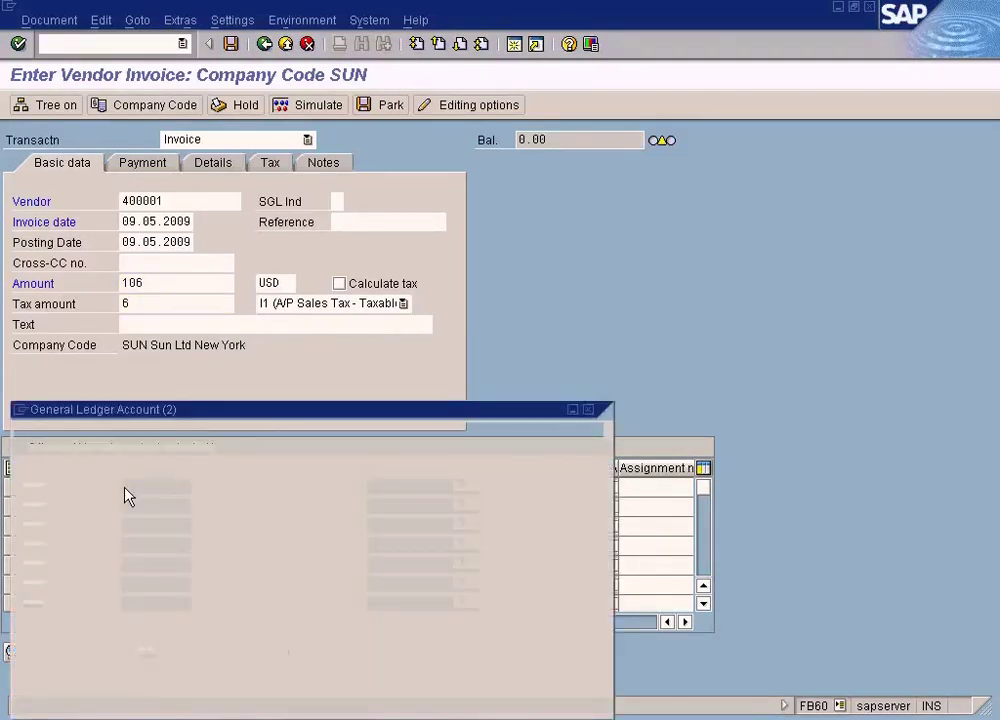
{"action": "left_click", "coordinate": [27, 700]}
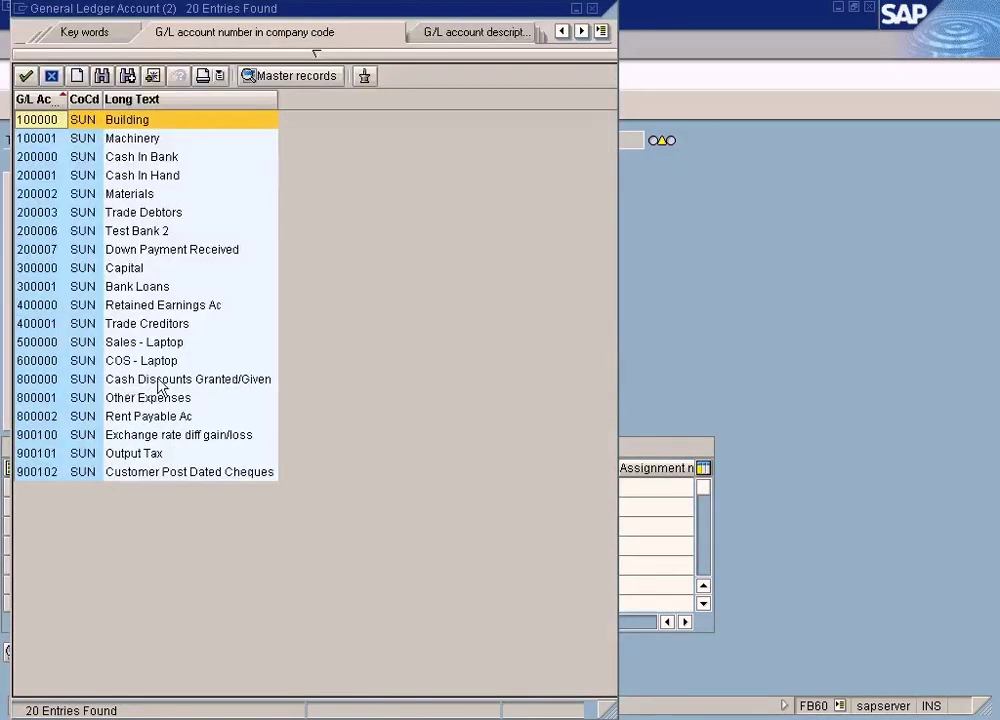
{"action": "double_click", "coordinate": [140, 360]}
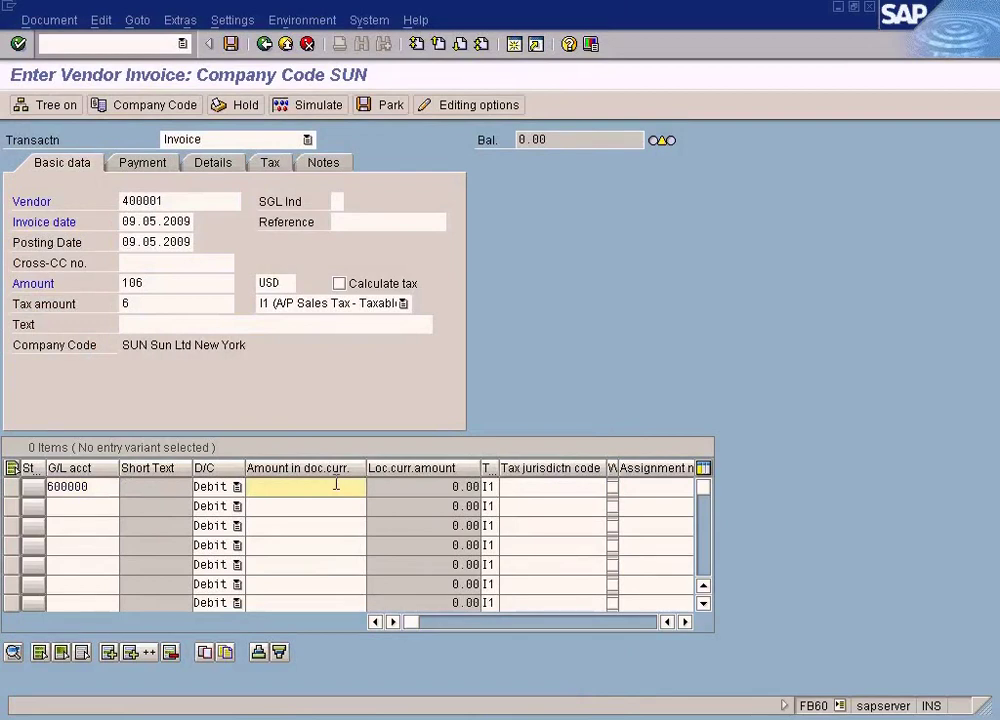
{"action": "type", "text": "100"}
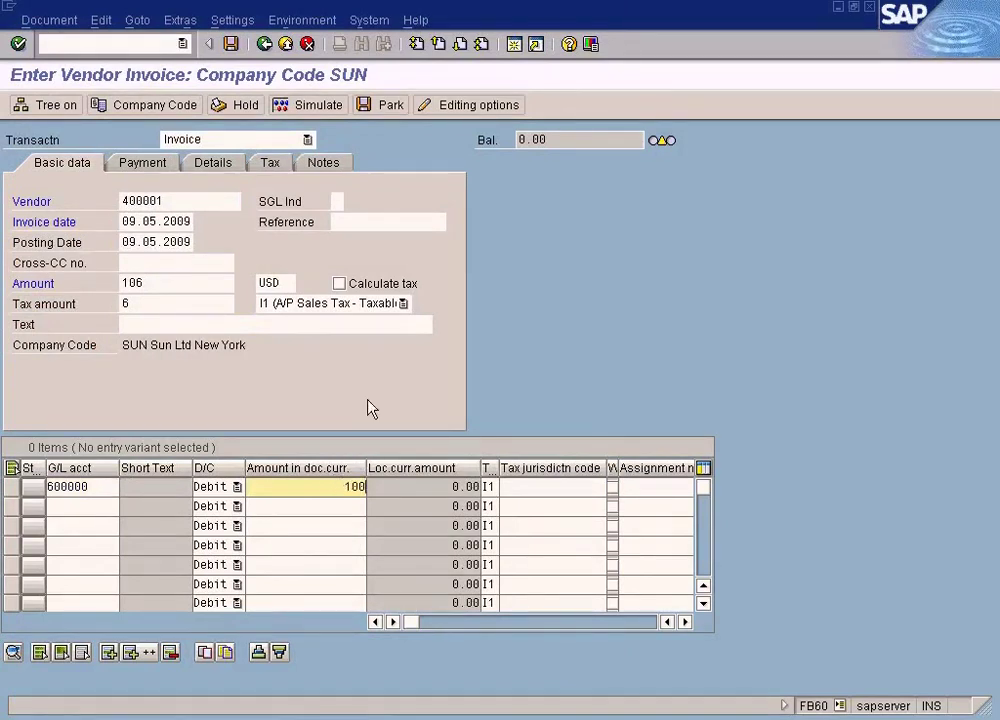
- Set tax code U1 in the invoice header and on the line item, with tax jurisdiction code MO0000000
{"action": "left_click", "coordinate": [403, 303]}
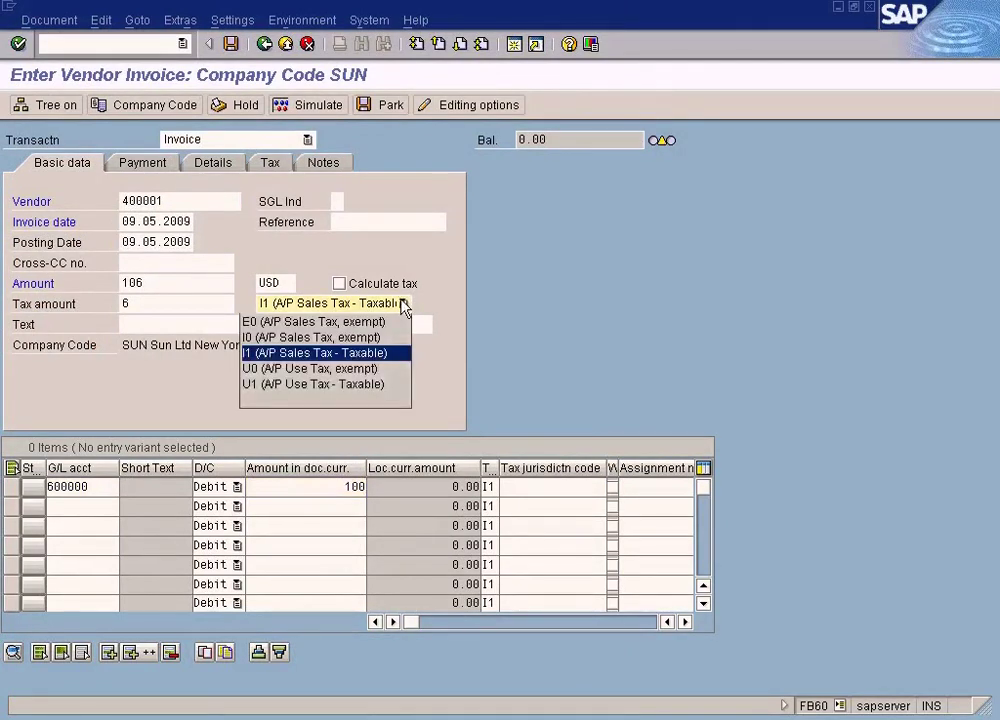
{"action": "left_click", "coordinate": [310, 384]}
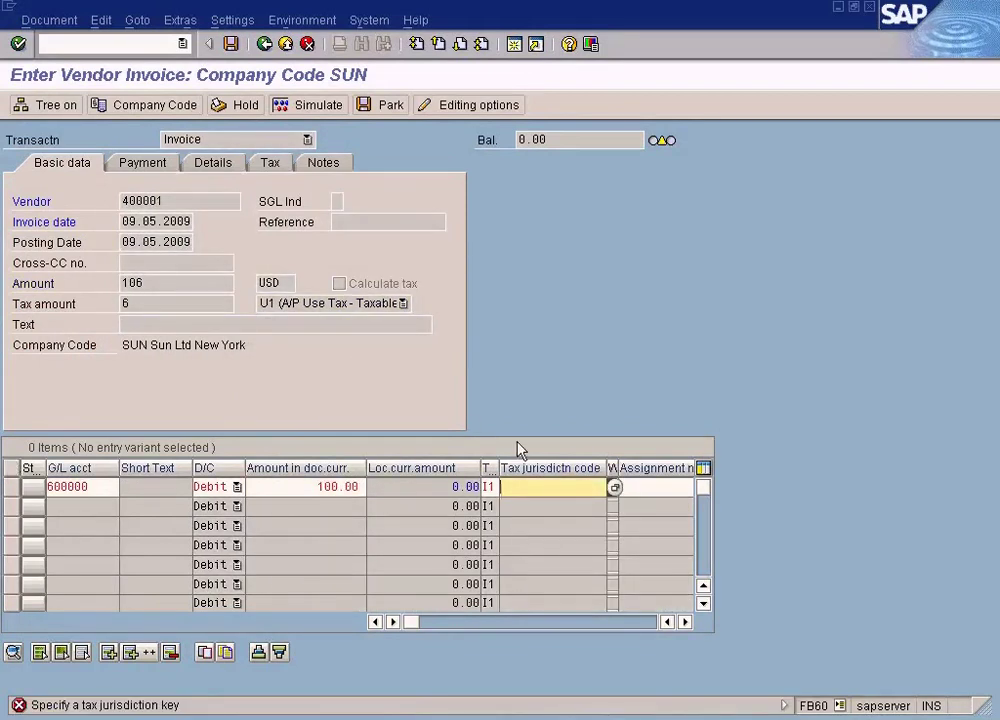
{"action": "left_click", "coordinate": [613, 487]}
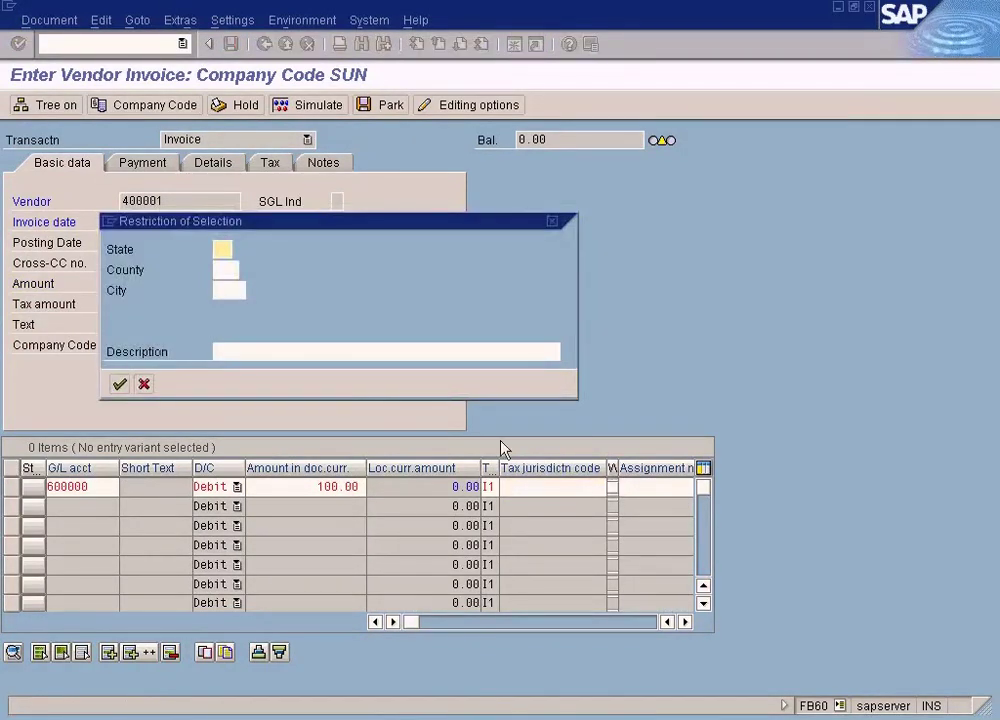
{"action": "key", "text": "Return"}
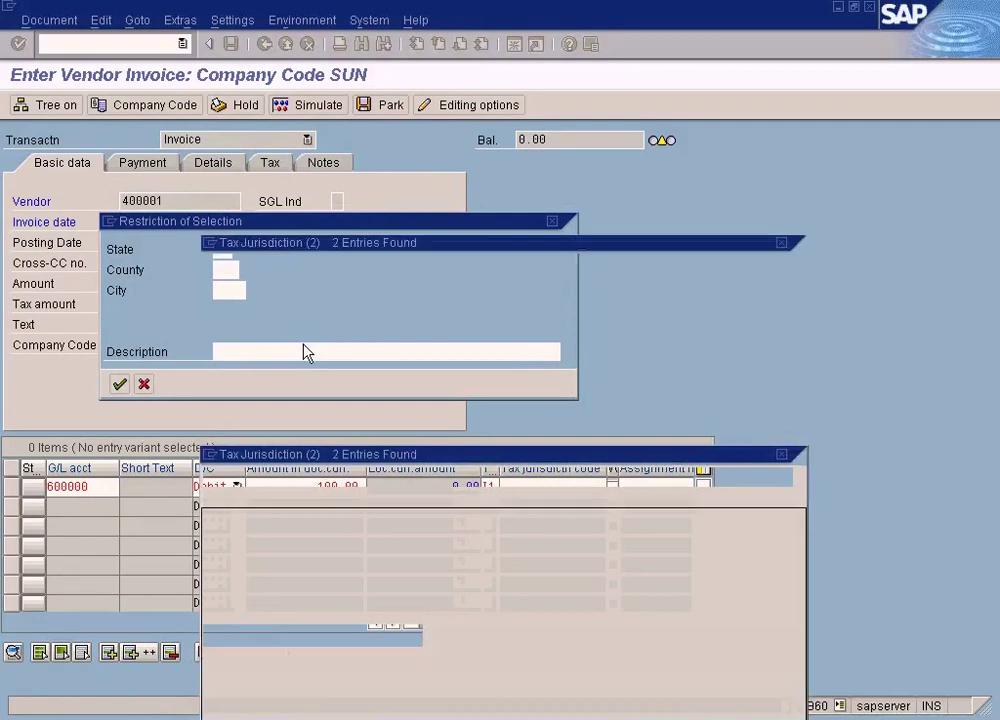
{"action": "double_click", "coordinate": [306, 362]}
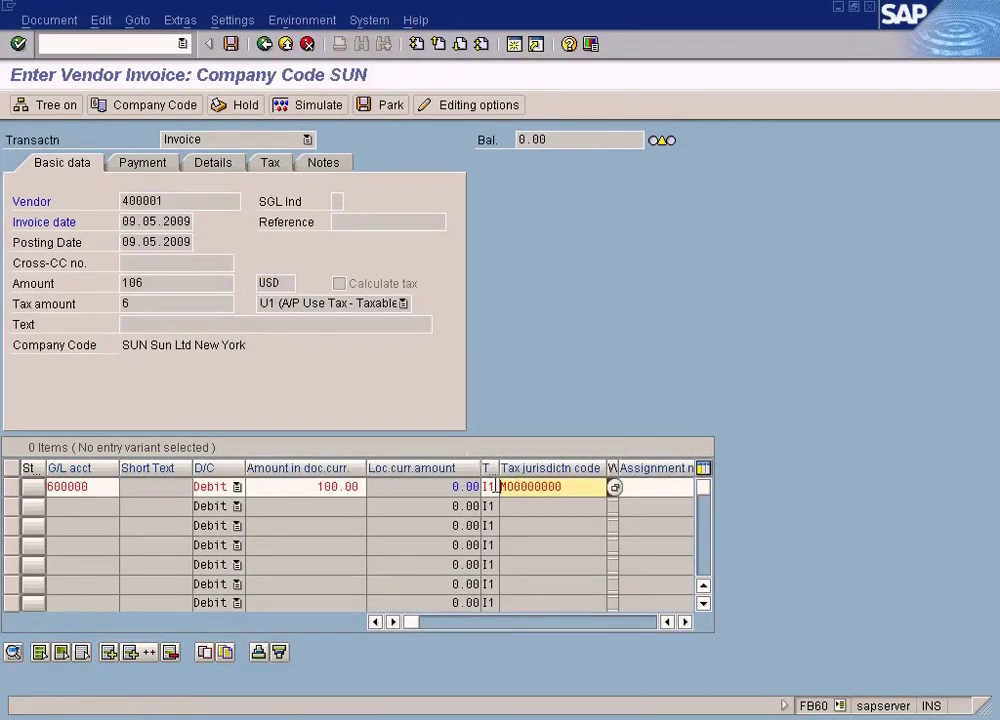
{"action": "left_click", "coordinate": [488, 487]}
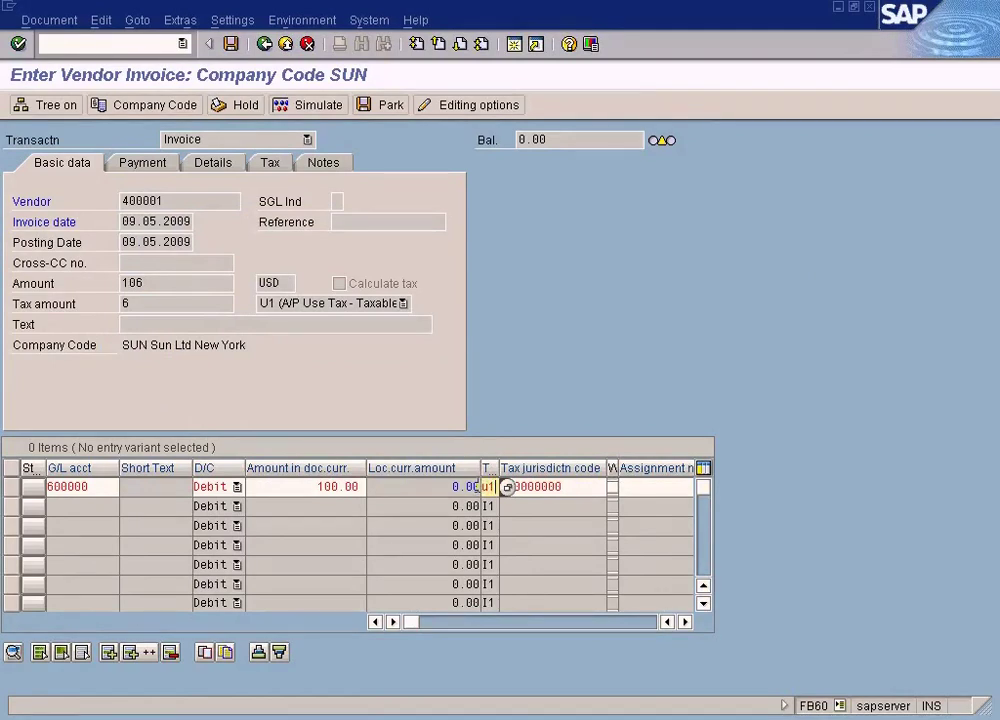
- Simulate the invoice, accept the tax data check and review the tax items against the line items
{"action": "left_click", "coordinate": [327, 113]}
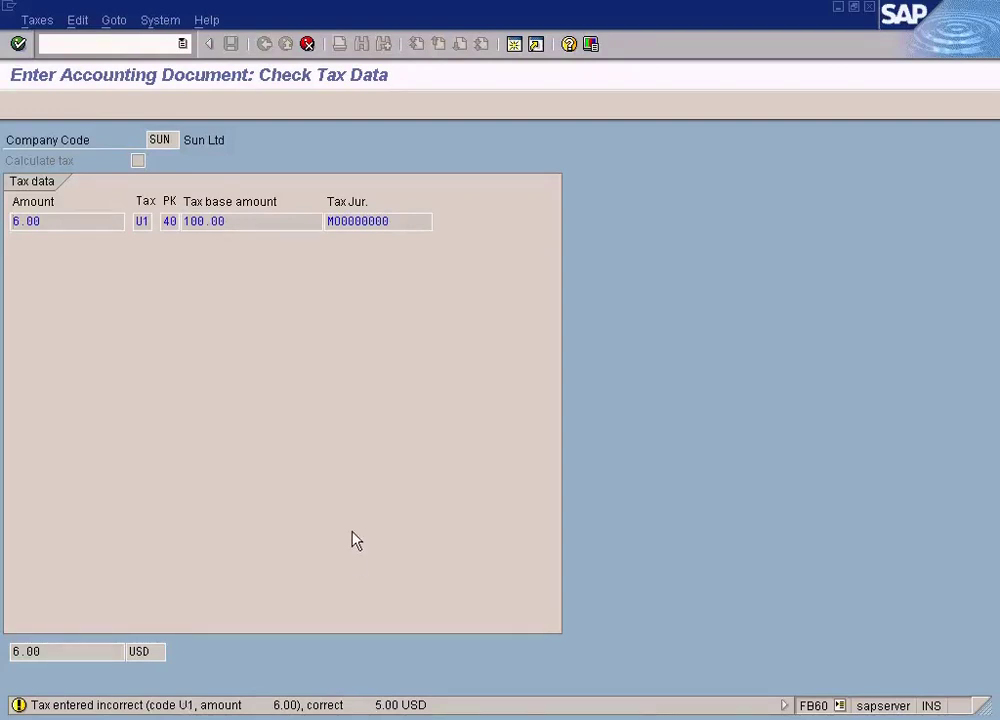
{"action": "key", "text": "Return"}
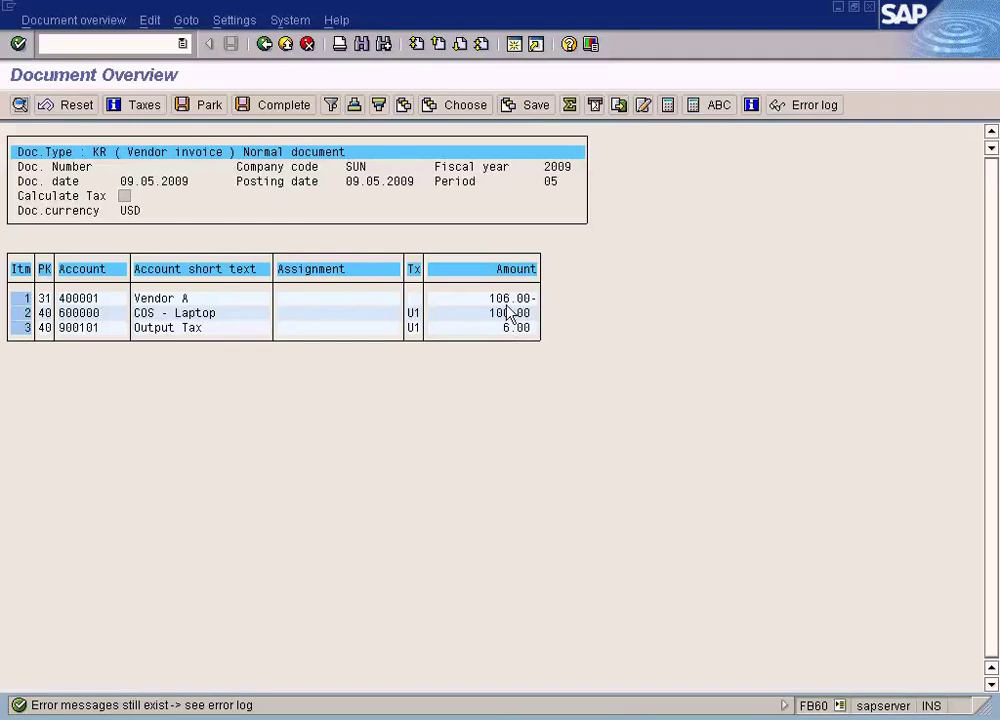
{"action": "left_click", "coordinate": [140, 104]}
{"action": "left_click_drag", "start_coordinate": [449, 272], "coordinate": [545, 359]}
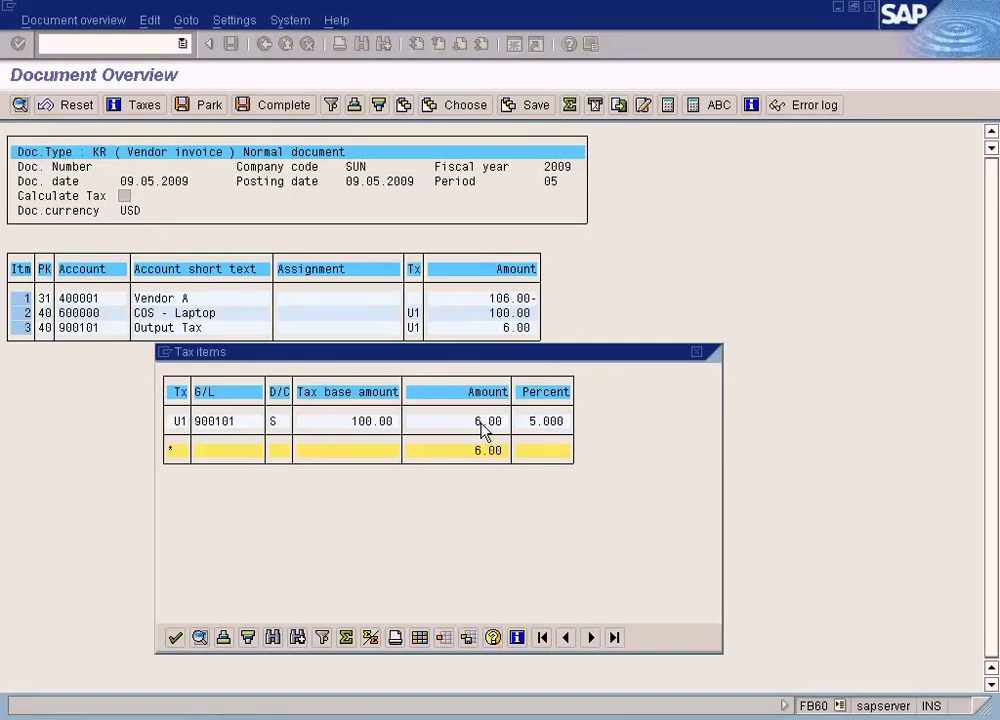
{"action": "left_click", "coordinate": [697, 354]}
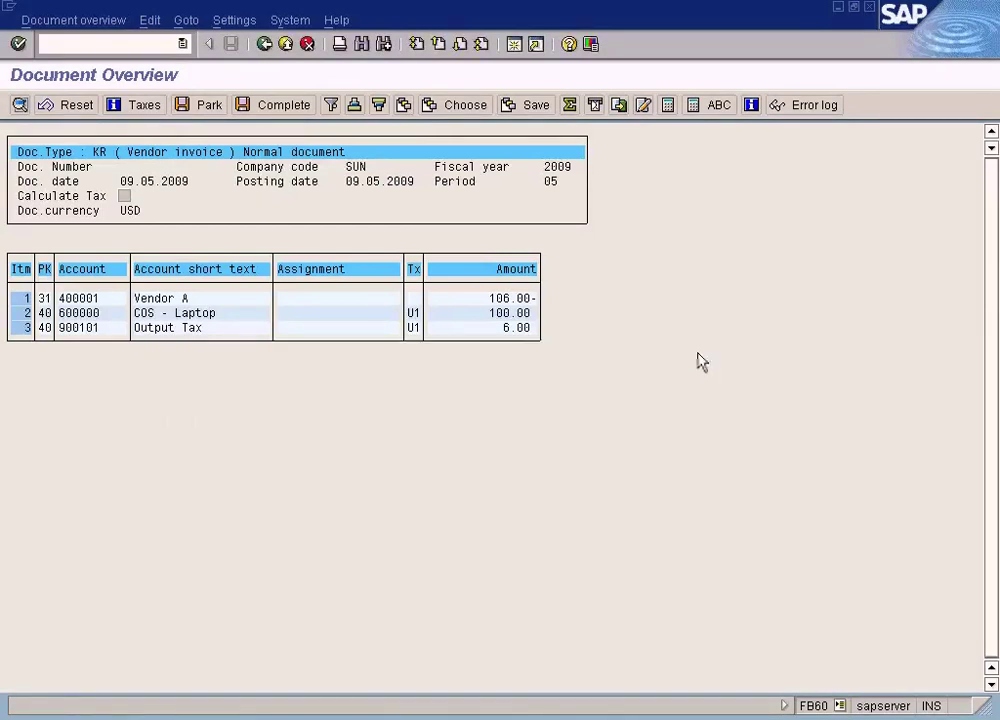
- Return to invoice entry and change the tax amount to 7 and the invoice amount to 107
{"action": "left_click", "coordinate": [265, 45]}
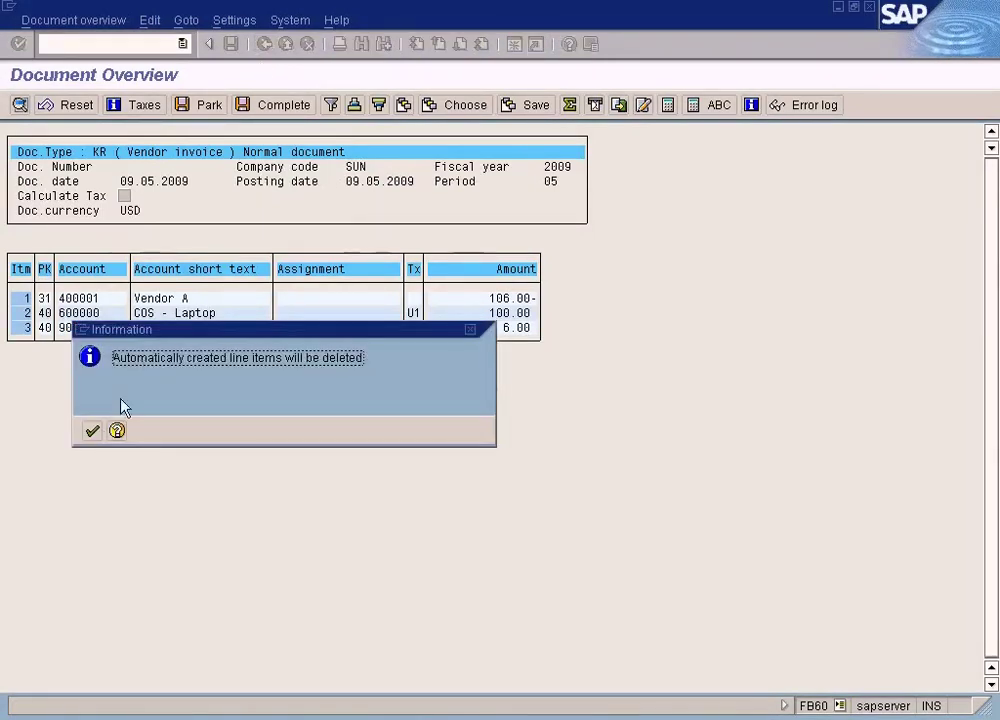
{"action": "left_click", "coordinate": [92, 430]}
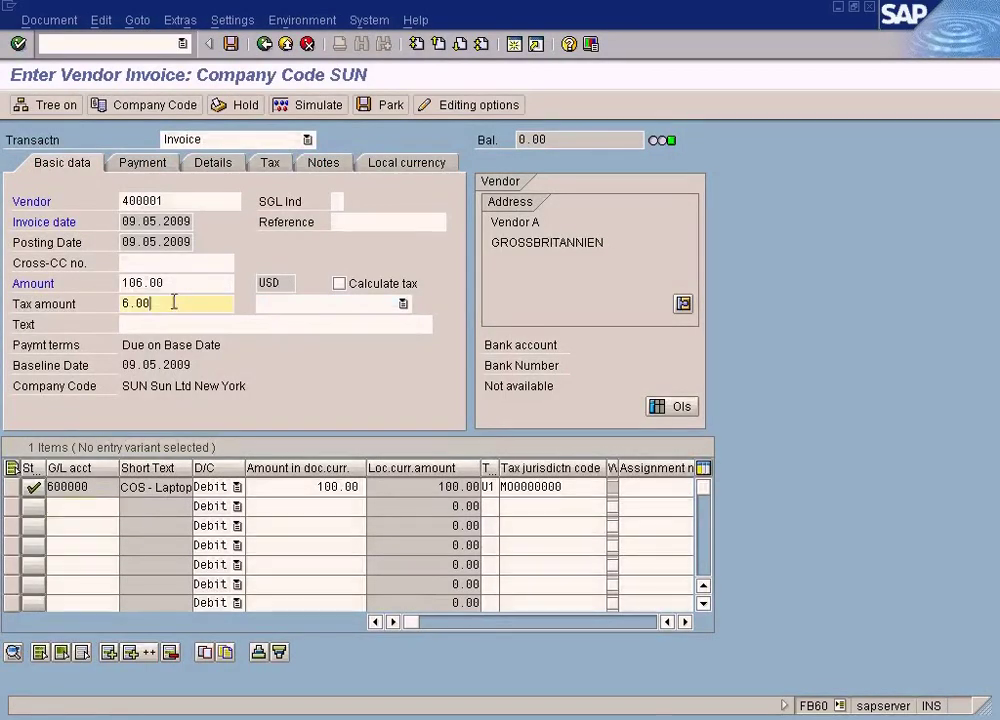
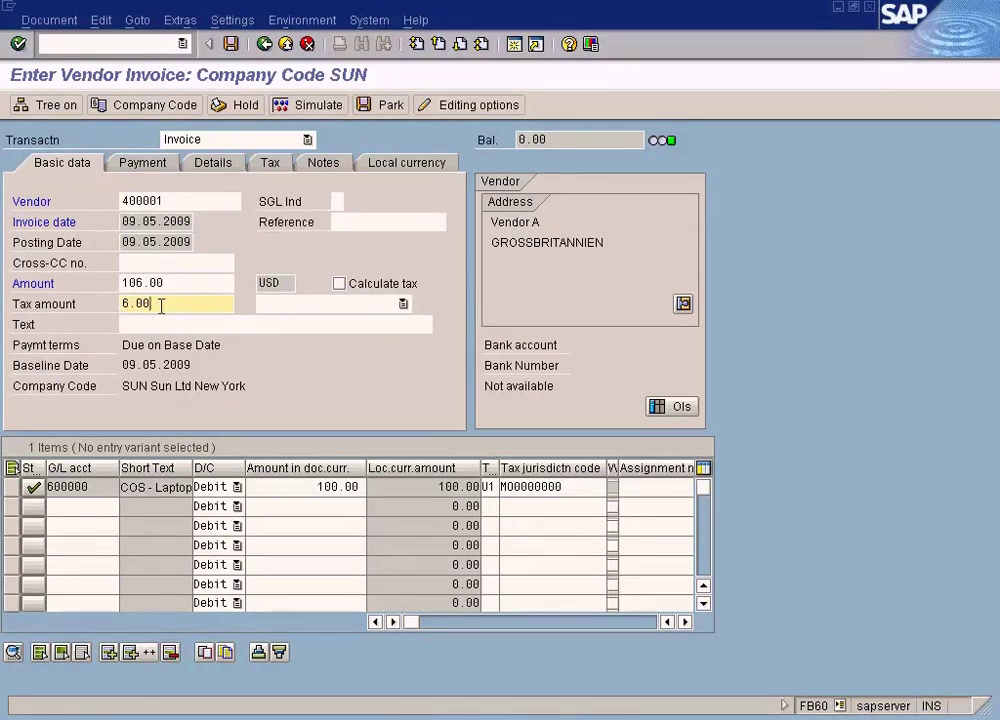
{"action": "left_click_drag", "start_coordinate": [161, 307], "coordinate": [67, 297]}
{"action": "type", "text": "7"}
{"action": "left_click", "coordinate": [184, 287]}
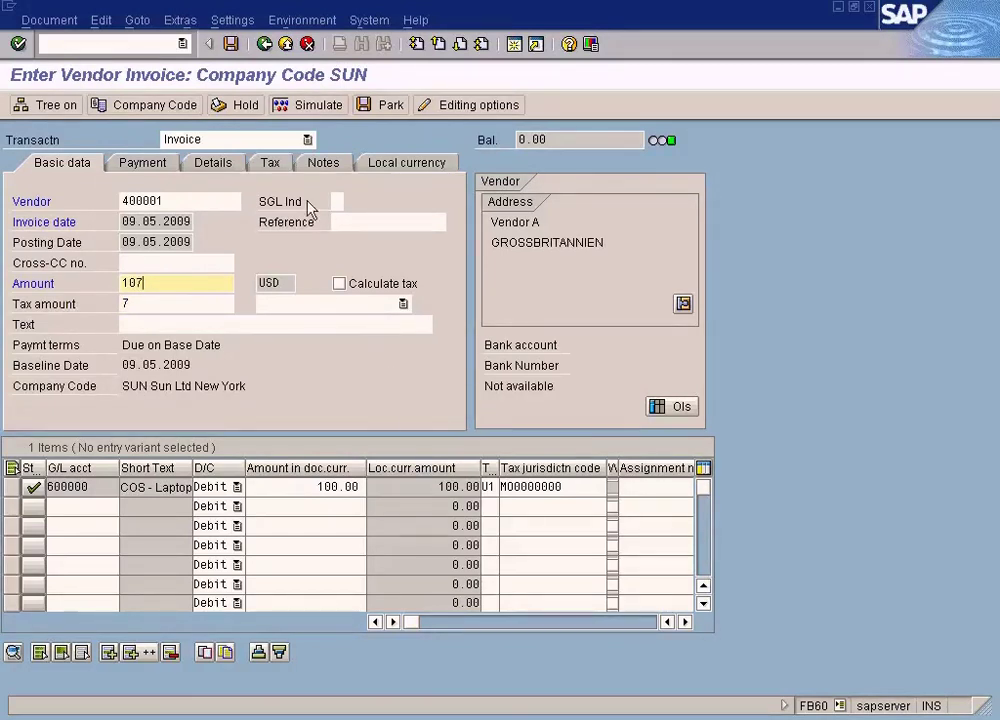
- Simulate the invoice with the manual tax amount of 7, inspect its tax items against the configured rate, and return to invoice entry
{"action": "left_click", "coordinate": [335, 105]}
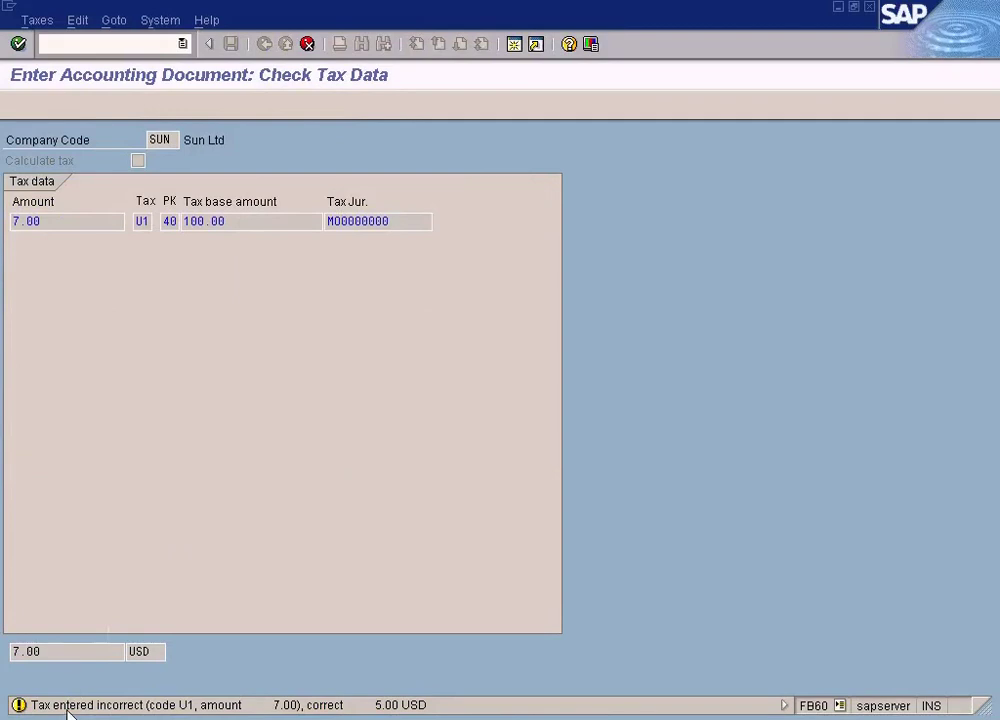
{"action": "key", "text": "Return"}
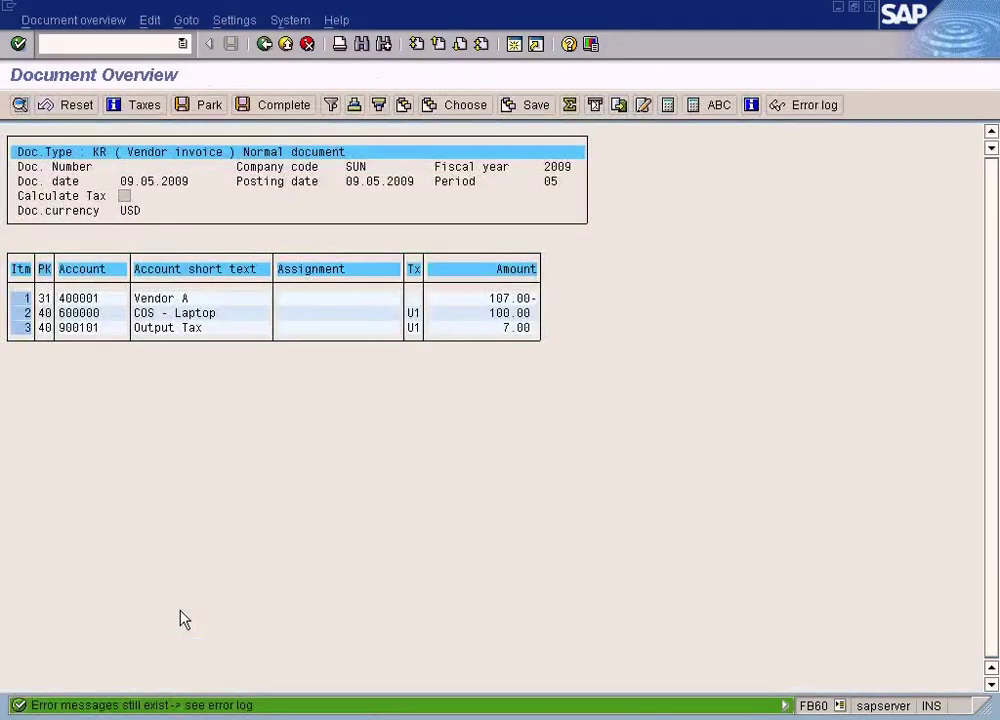
{"action": "left_click", "coordinate": [143, 108]}
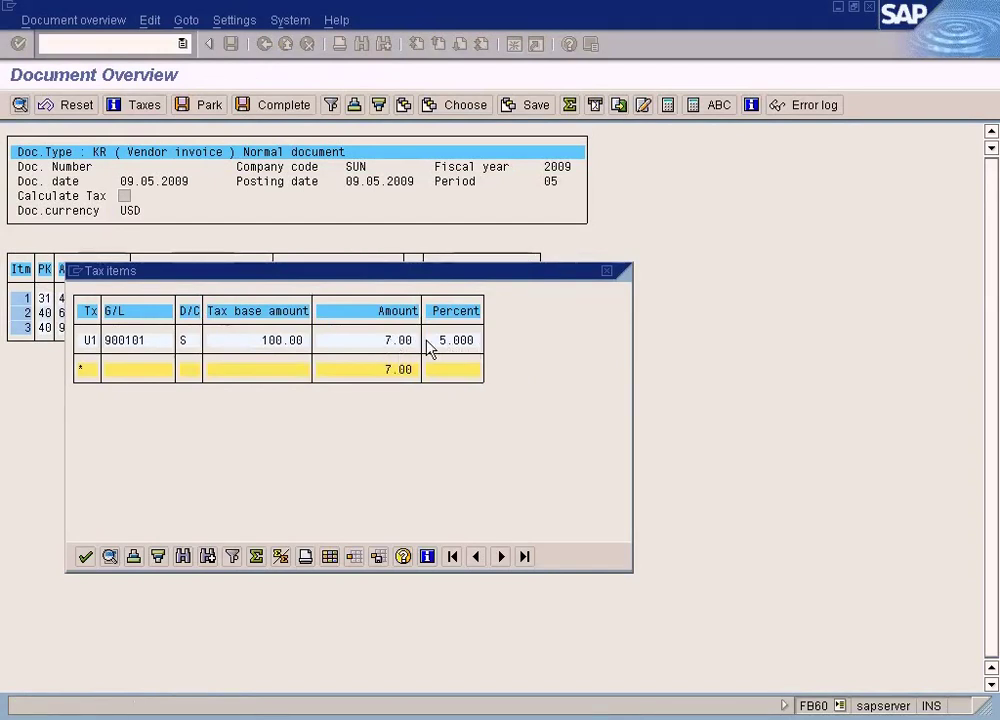
{"action": "left_click", "coordinate": [606, 270]}
{"action": "left_click", "coordinate": [264, 44]}
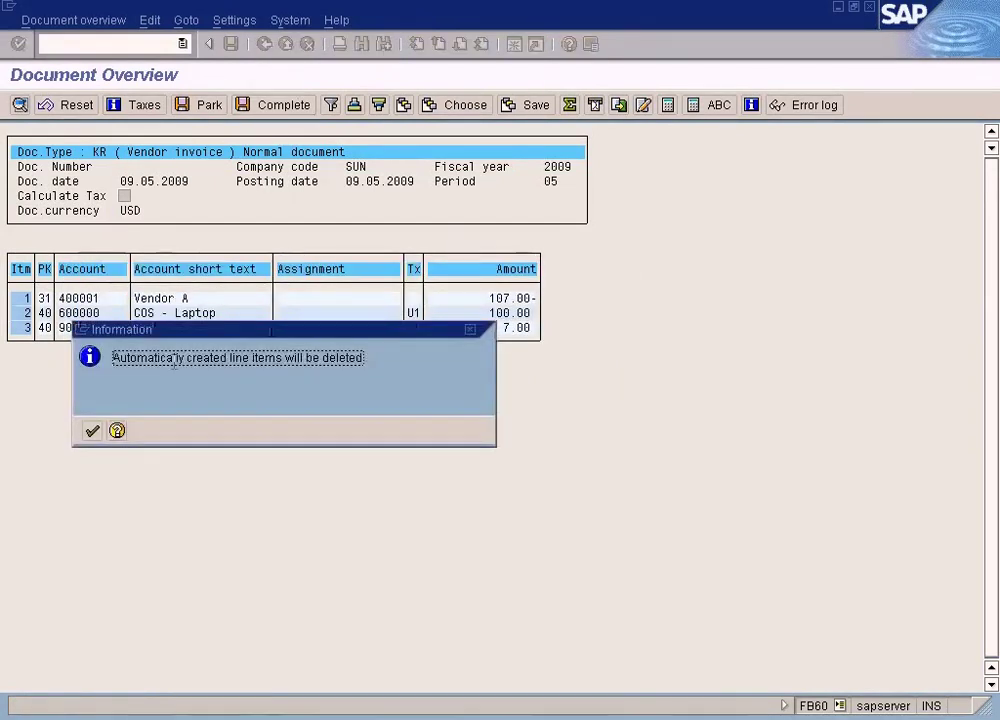
{"action": "left_click", "coordinate": [91, 430]}
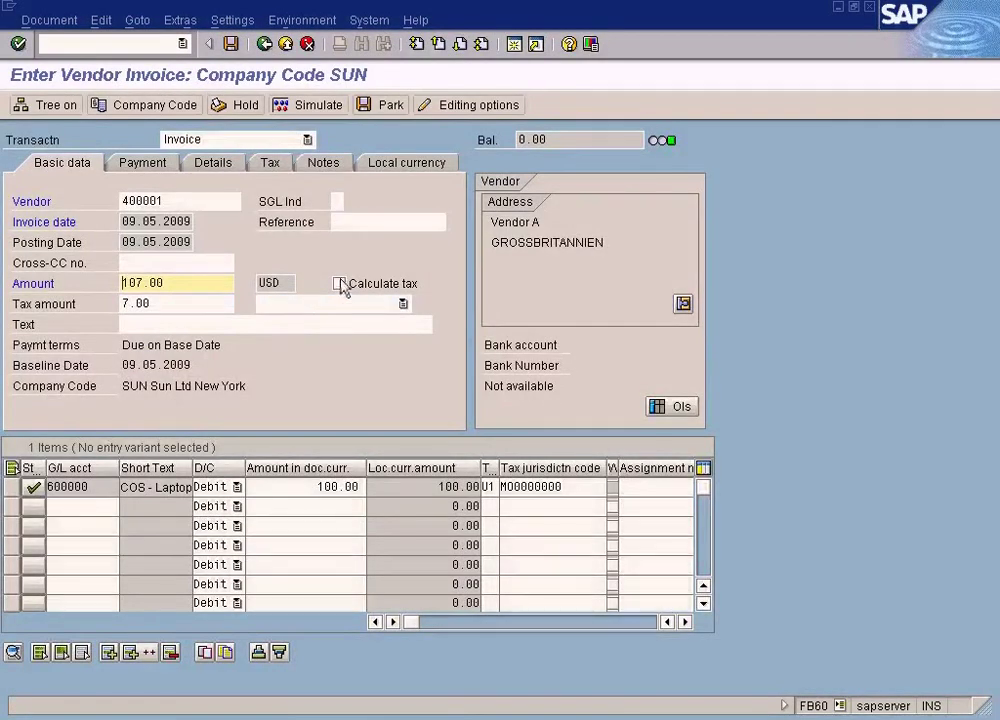
- Turn on automatic tax calculation in the invoice's basic data and clear the manually entered tax amount
{"action": "left_click", "coordinate": [135, 302]}
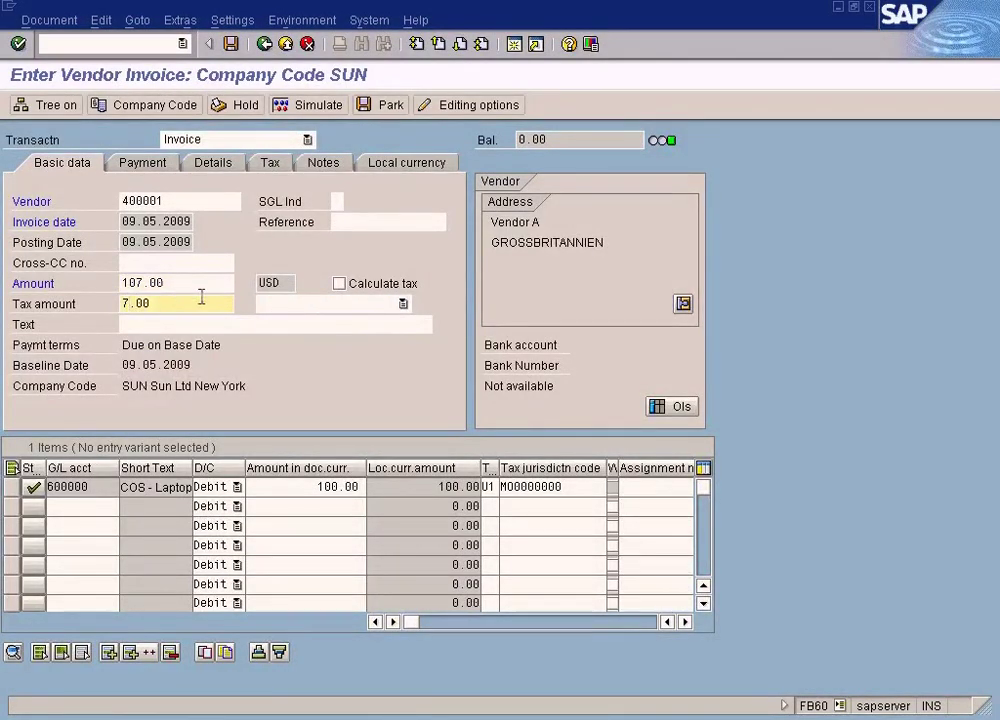
{"action": "left_click", "coordinate": [340, 284]}
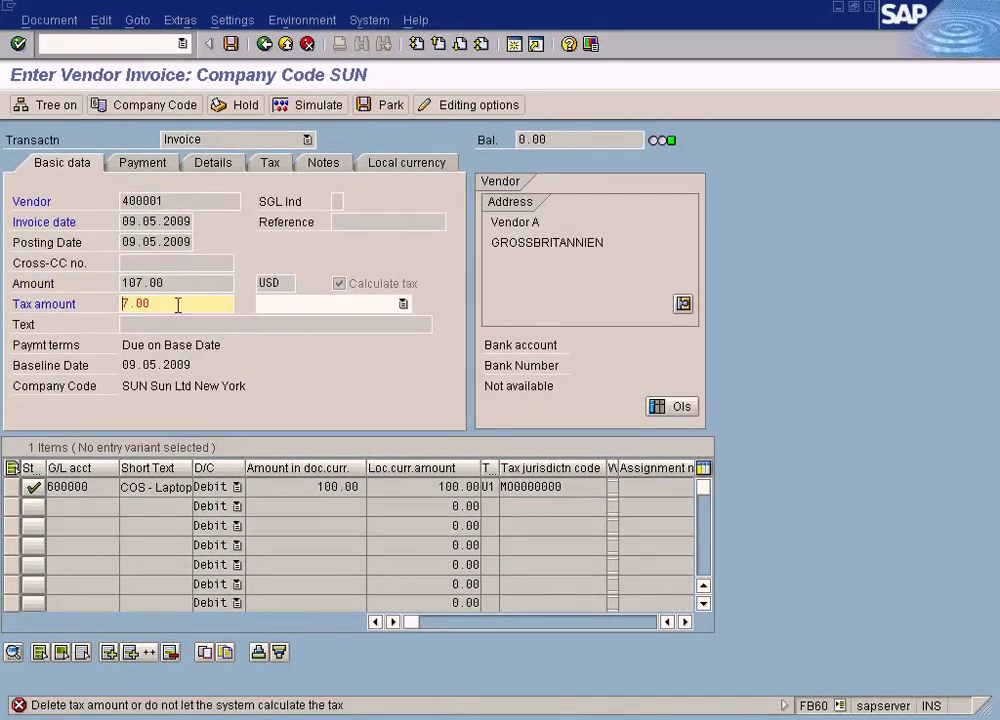
{"action": "left_click_drag", "start_coordinate": [171, 298], "coordinate": [77, 293]}
{"action": "key", "text": "Delete"}
{"action": "key", "text": "Return"}
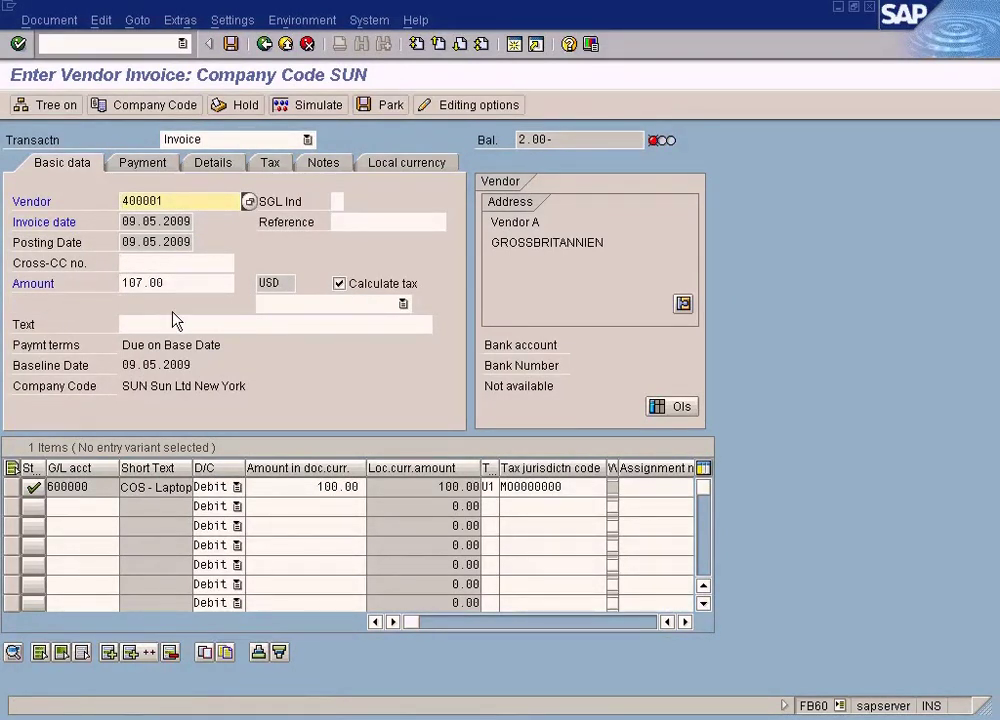
- Select tax code U1 (A/P Use Tax - Taxable) in the invoice header and set the invoice amount to 105
{"action": "left_click", "coordinate": [403, 304]}
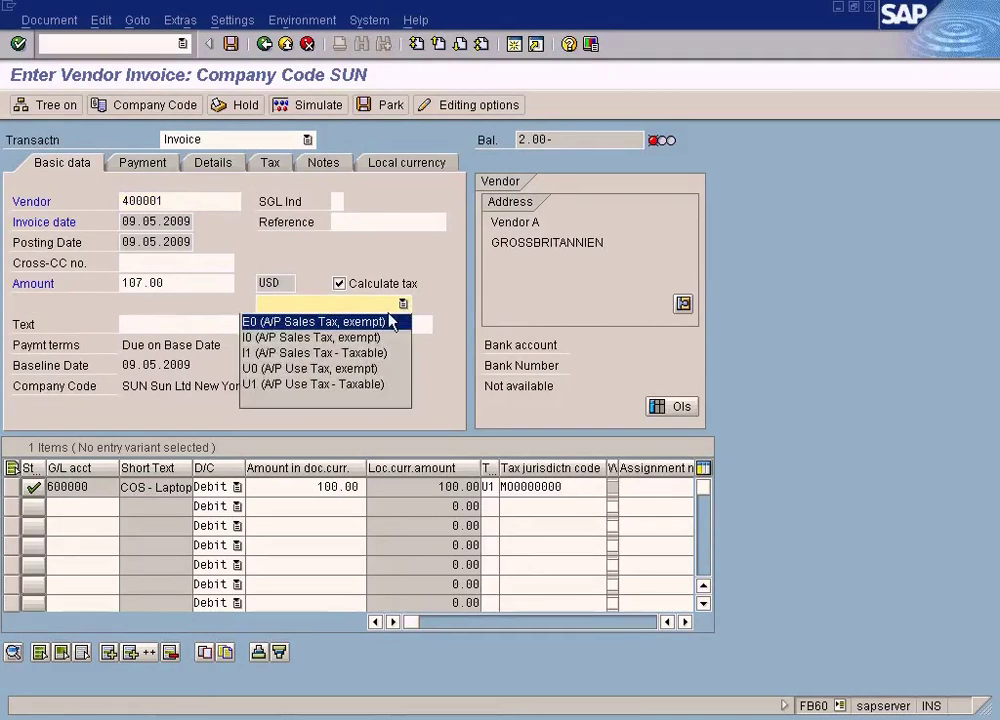
{"action": "left_click", "coordinate": [324, 381]}
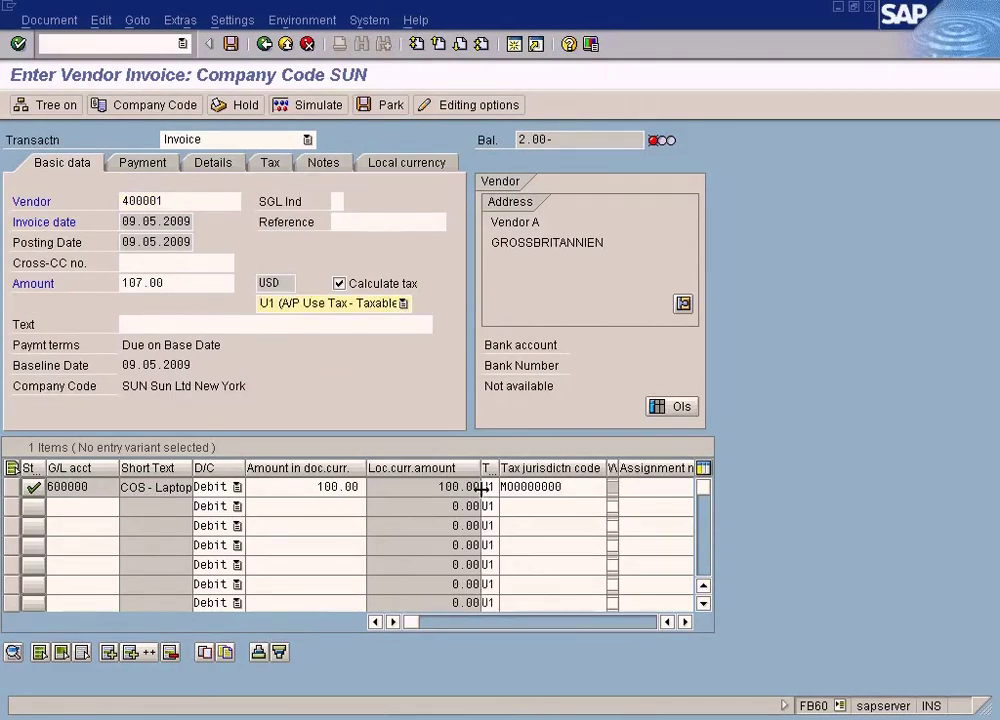
{"action": "left_click", "coordinate": [137, 283]}
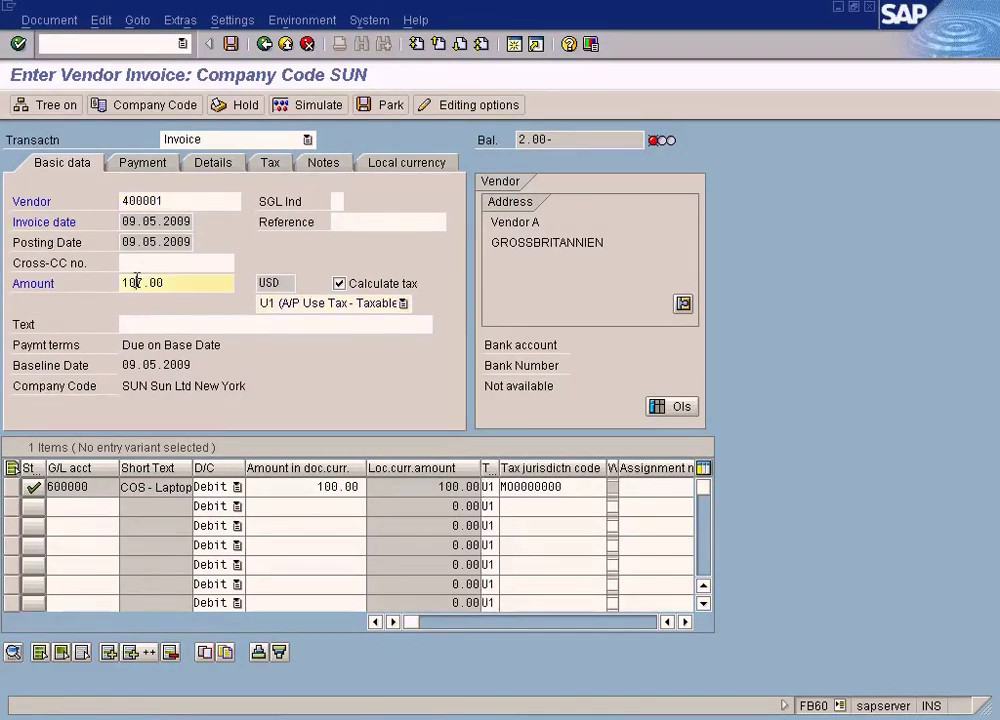
{"action": "type", "text": "5"}
- Simulate the invoice with automatic tax calculation, review the calculated tax items, and return to invoice entry
{"action": "left_click", "coordinate": [286, 105]}
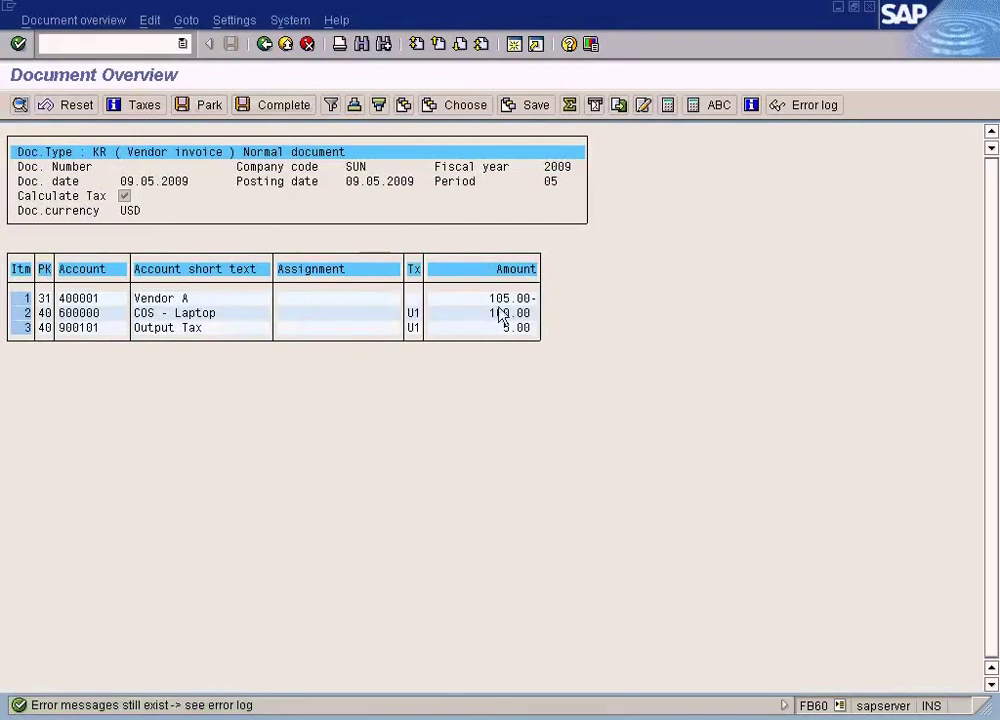
{"action": "left_click", "coordinate": [128, 105]}
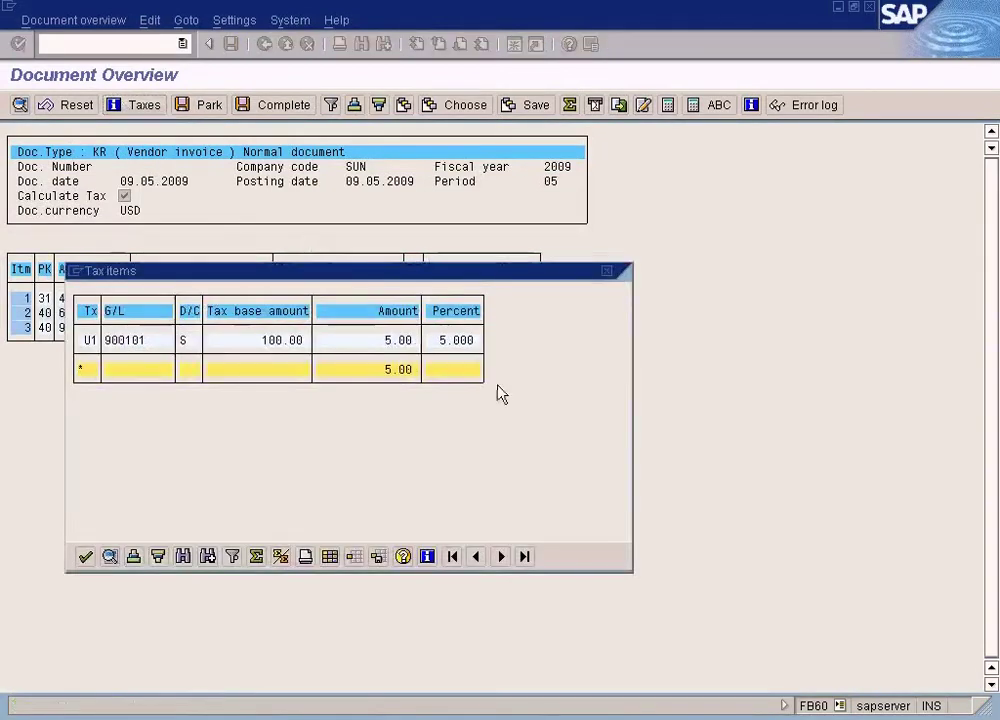
{"action": "left_click", "coordinate": [606, 271]}
{"action": "left_click", "coordinate": [265, 46]}
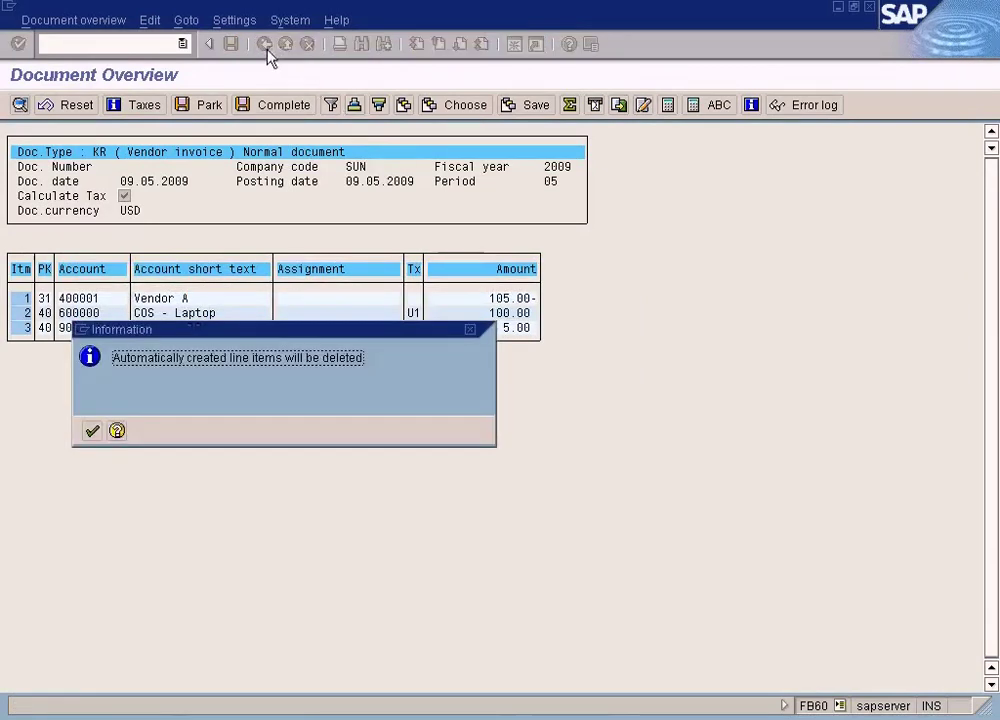
{"action": "left_click", "coordinate": [91, 432]}
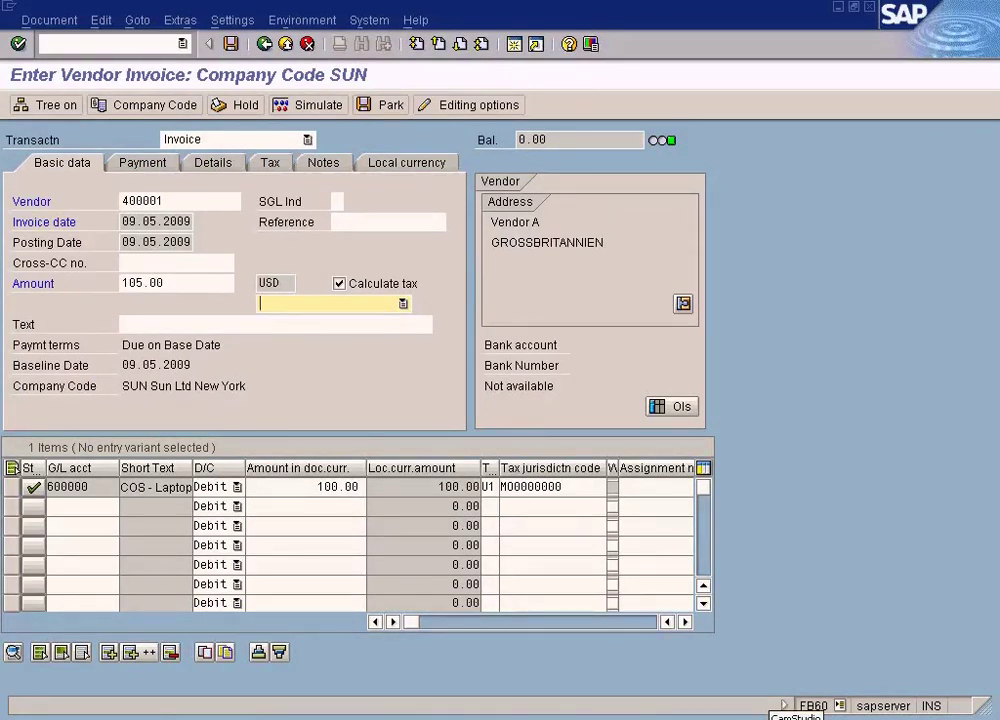
{"action": "left_click", "coordinate": [795, 712]}
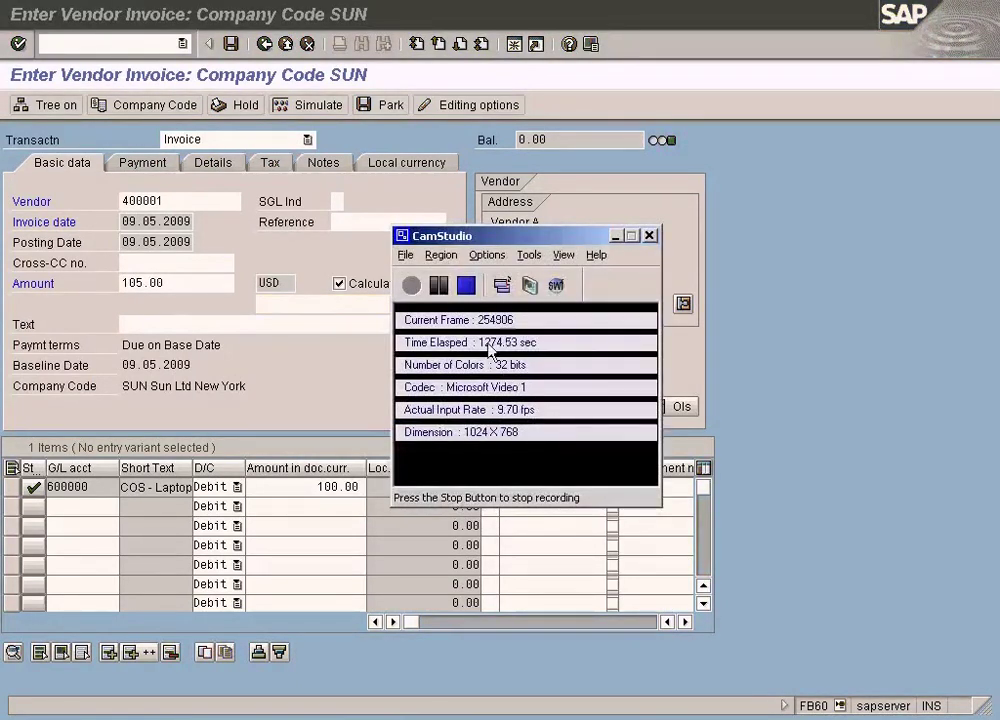